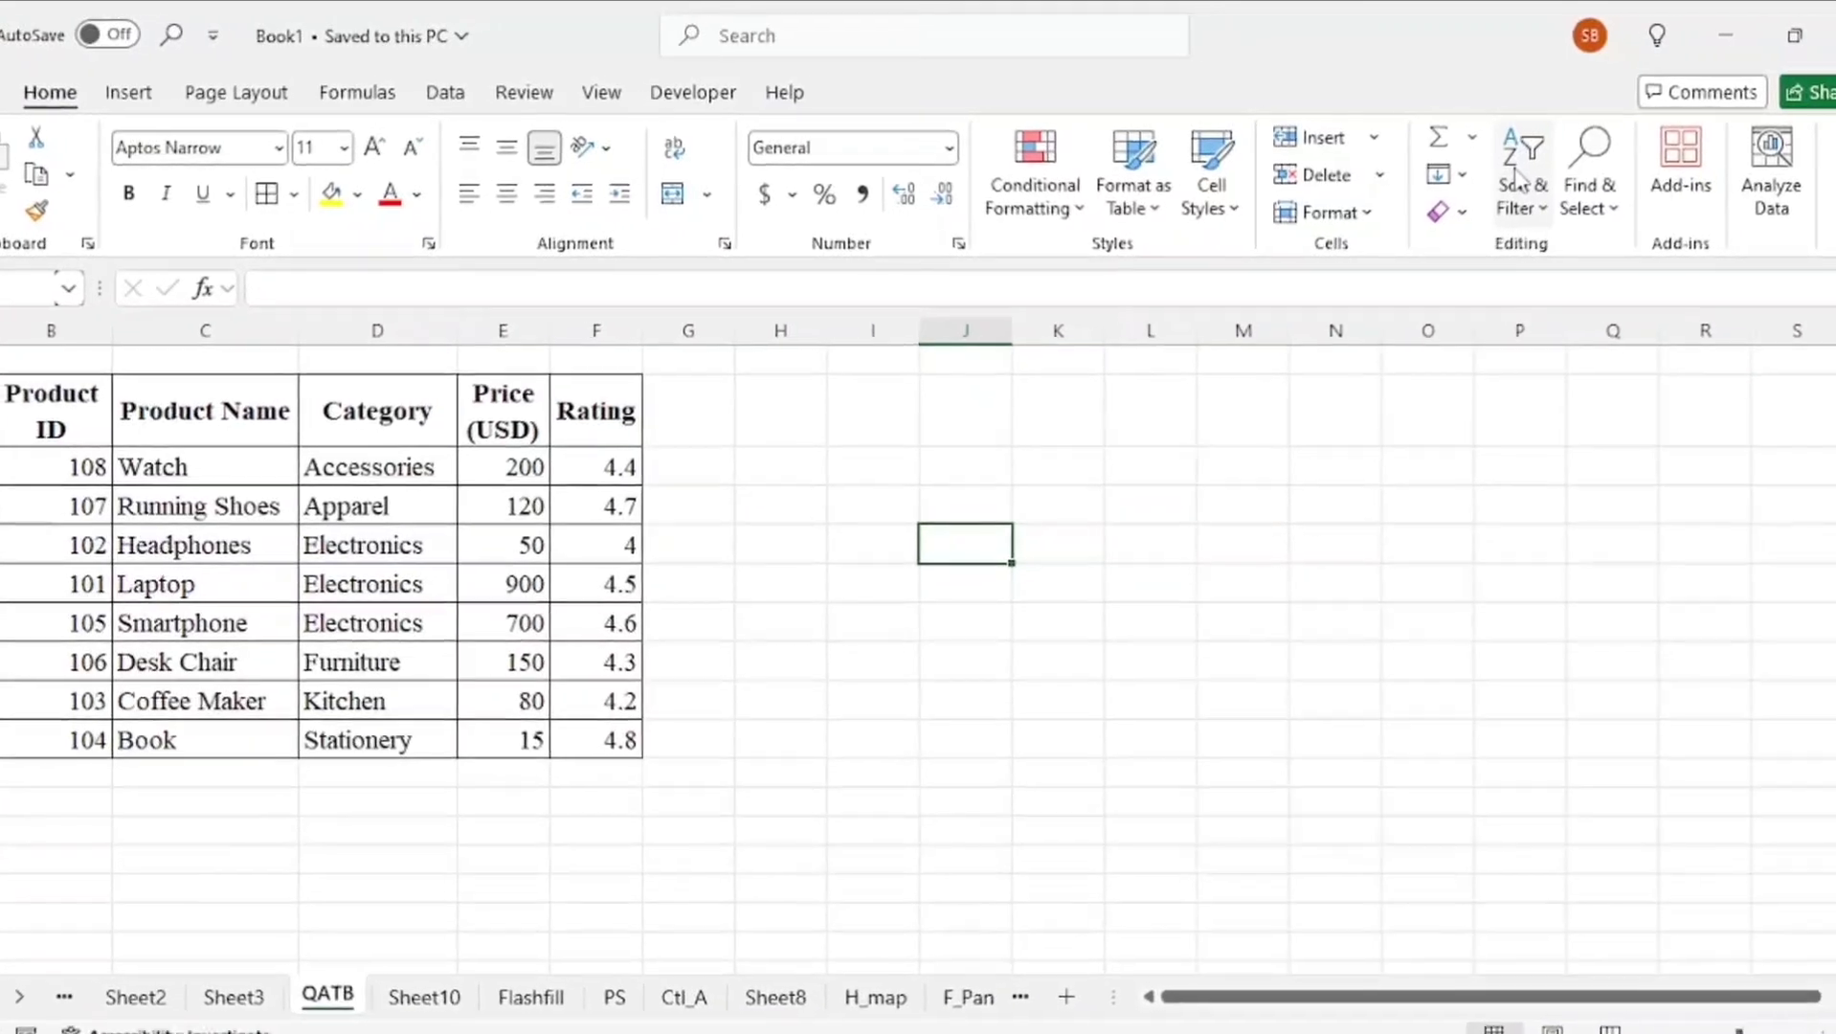
Add Sort & Filter to the Quick Access Toolbar and use it to turn on filters for the whole product table
{"action": "right_click", "coordinate": [1542, 175]}
{"action": "left_click", "coordinate": [1499, 203]}
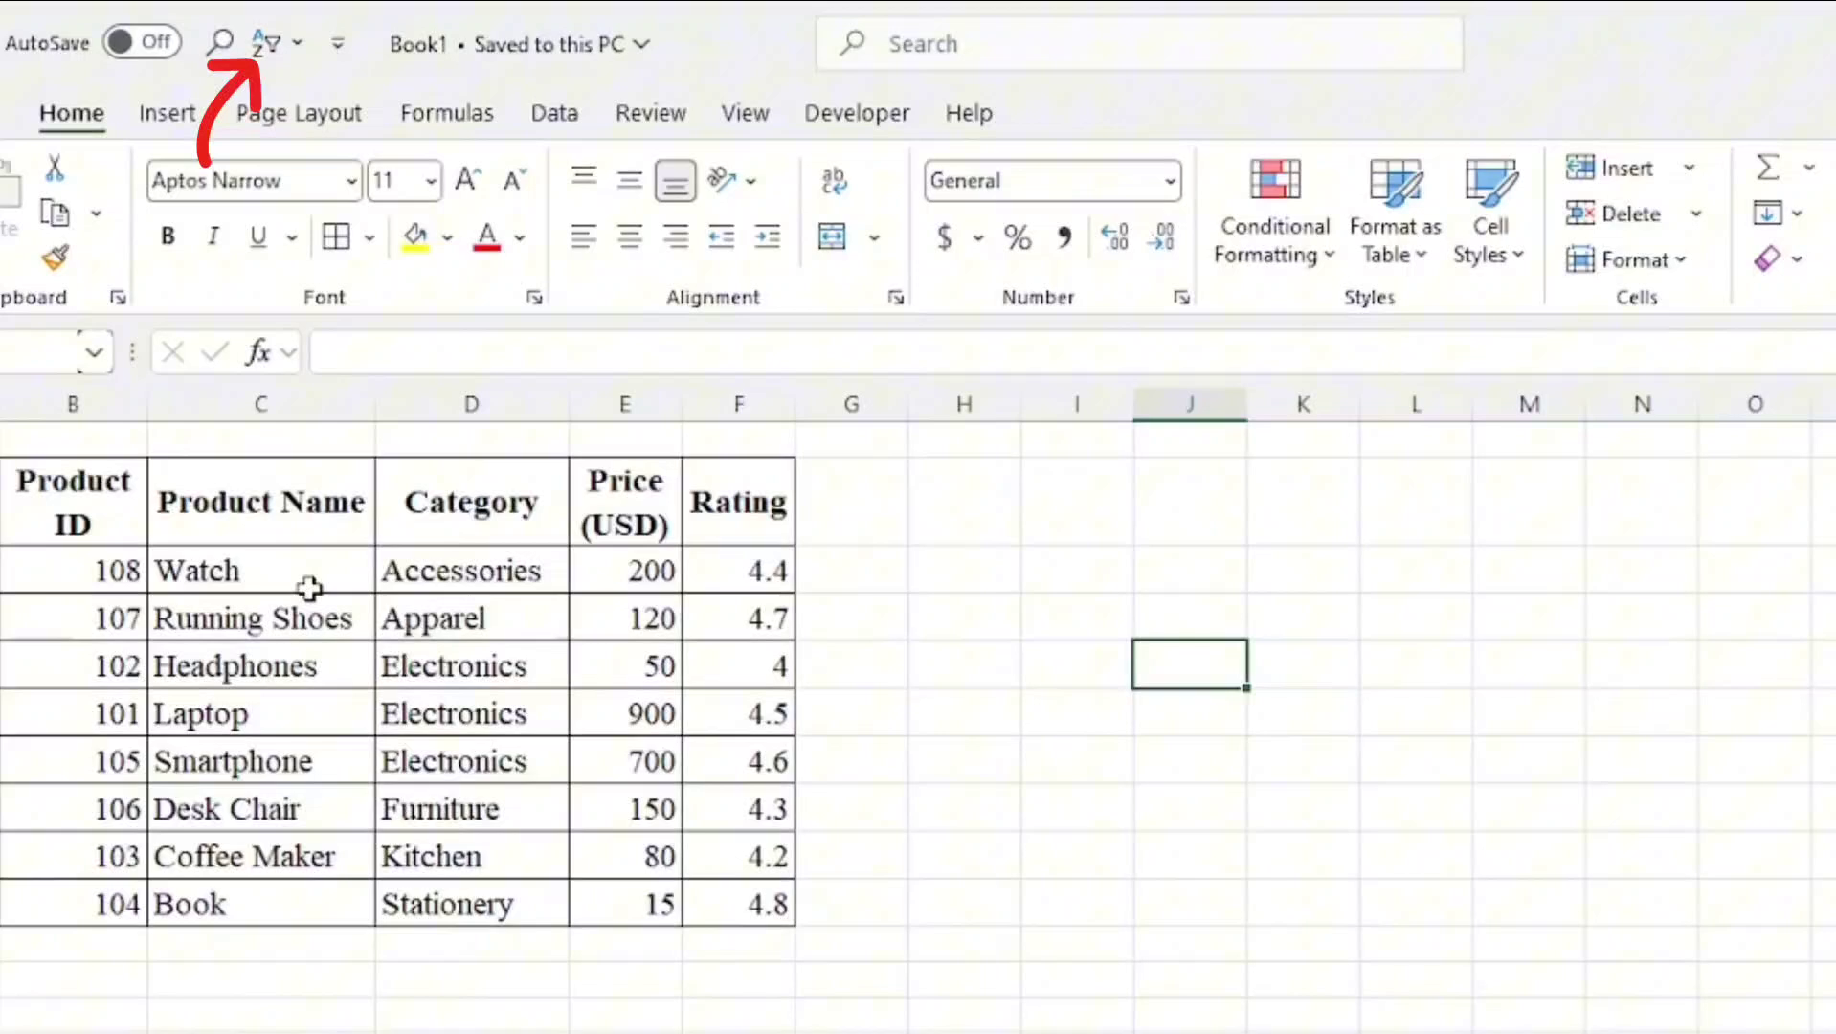
{"action": "left_click", "coordinate": [311, 471]}
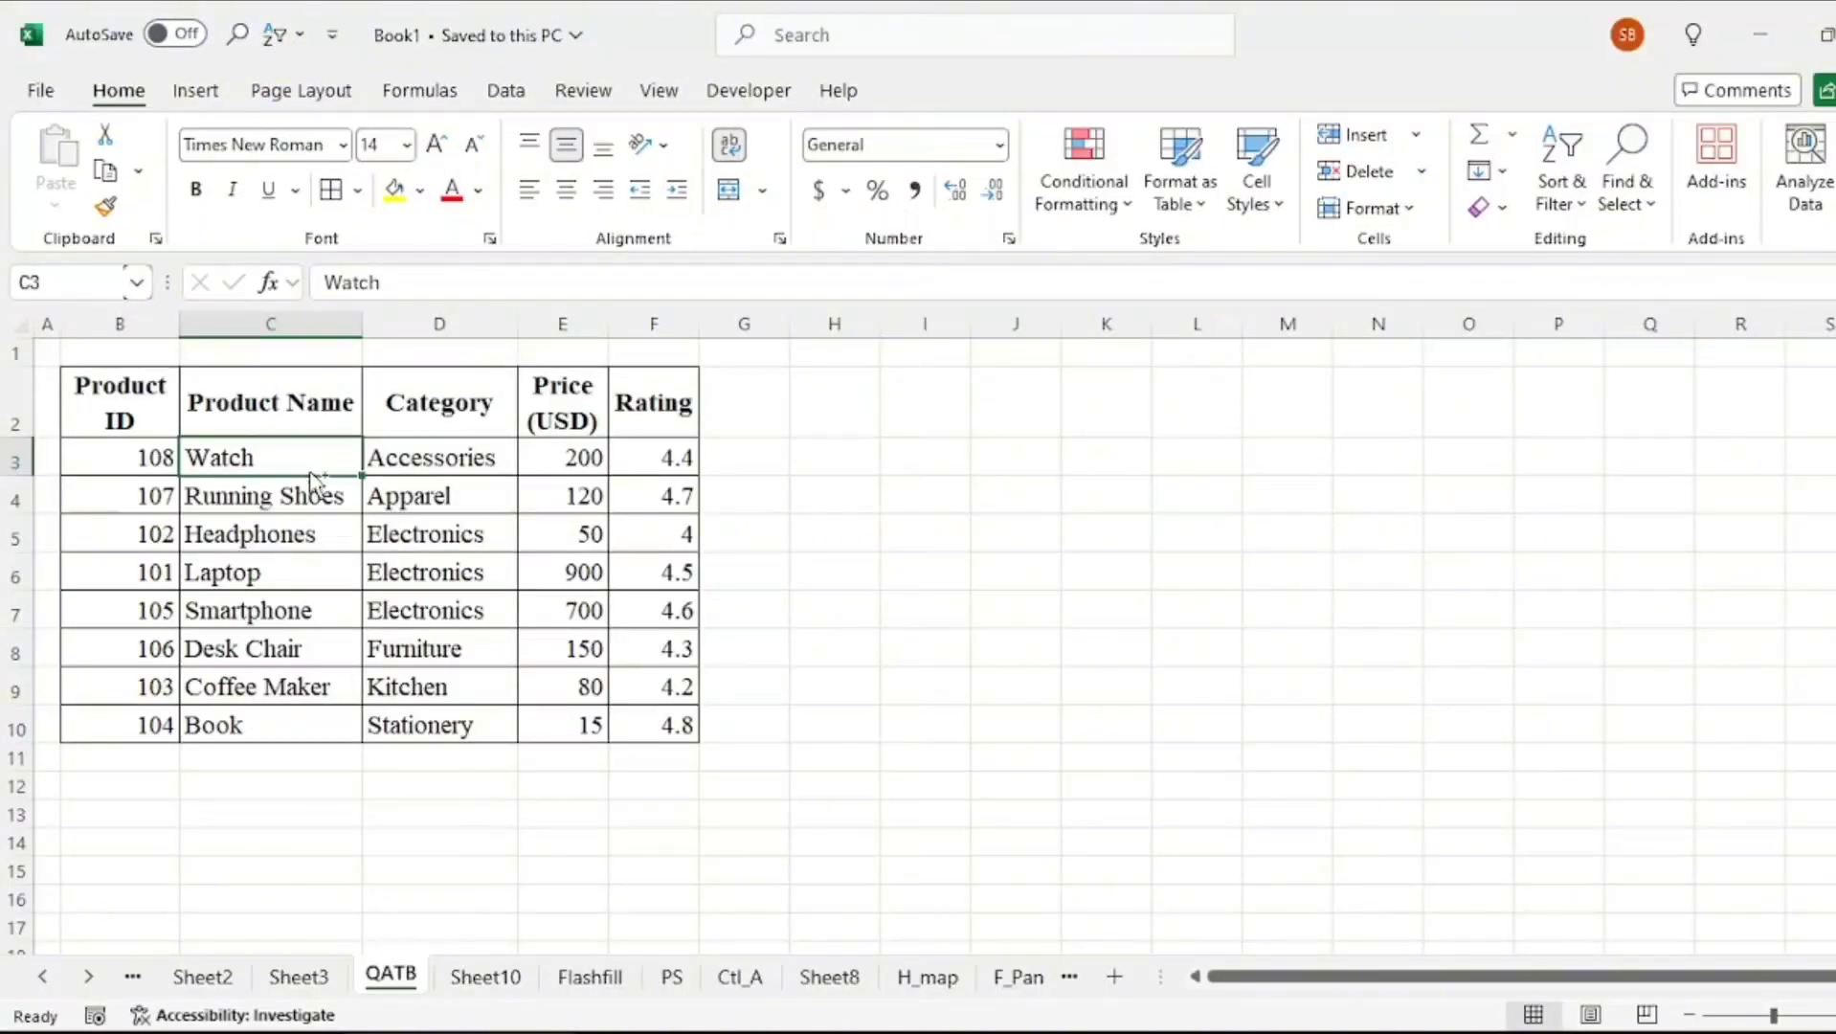
{"action": "key", "text": "ctrl+a"}
{"action": "left_click", "coordinate": [266, 43]}
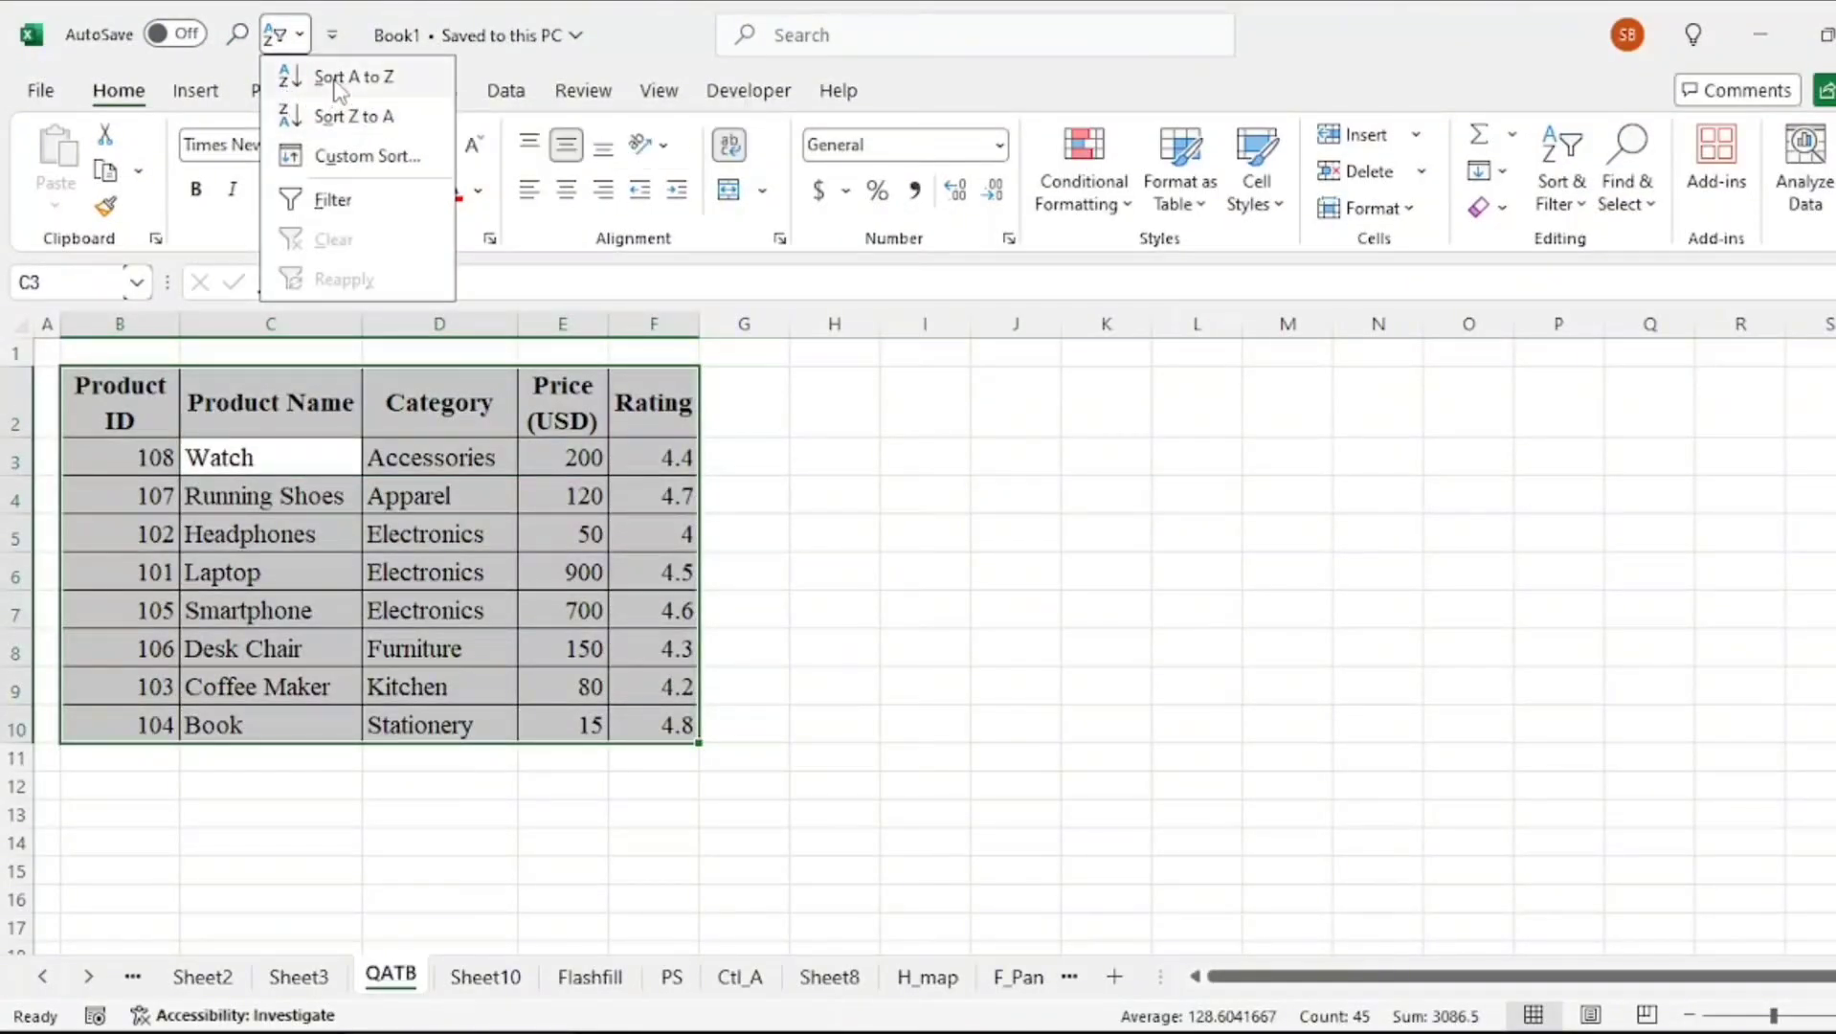
{"action": "left_click", "coordinate": [316, 199]}
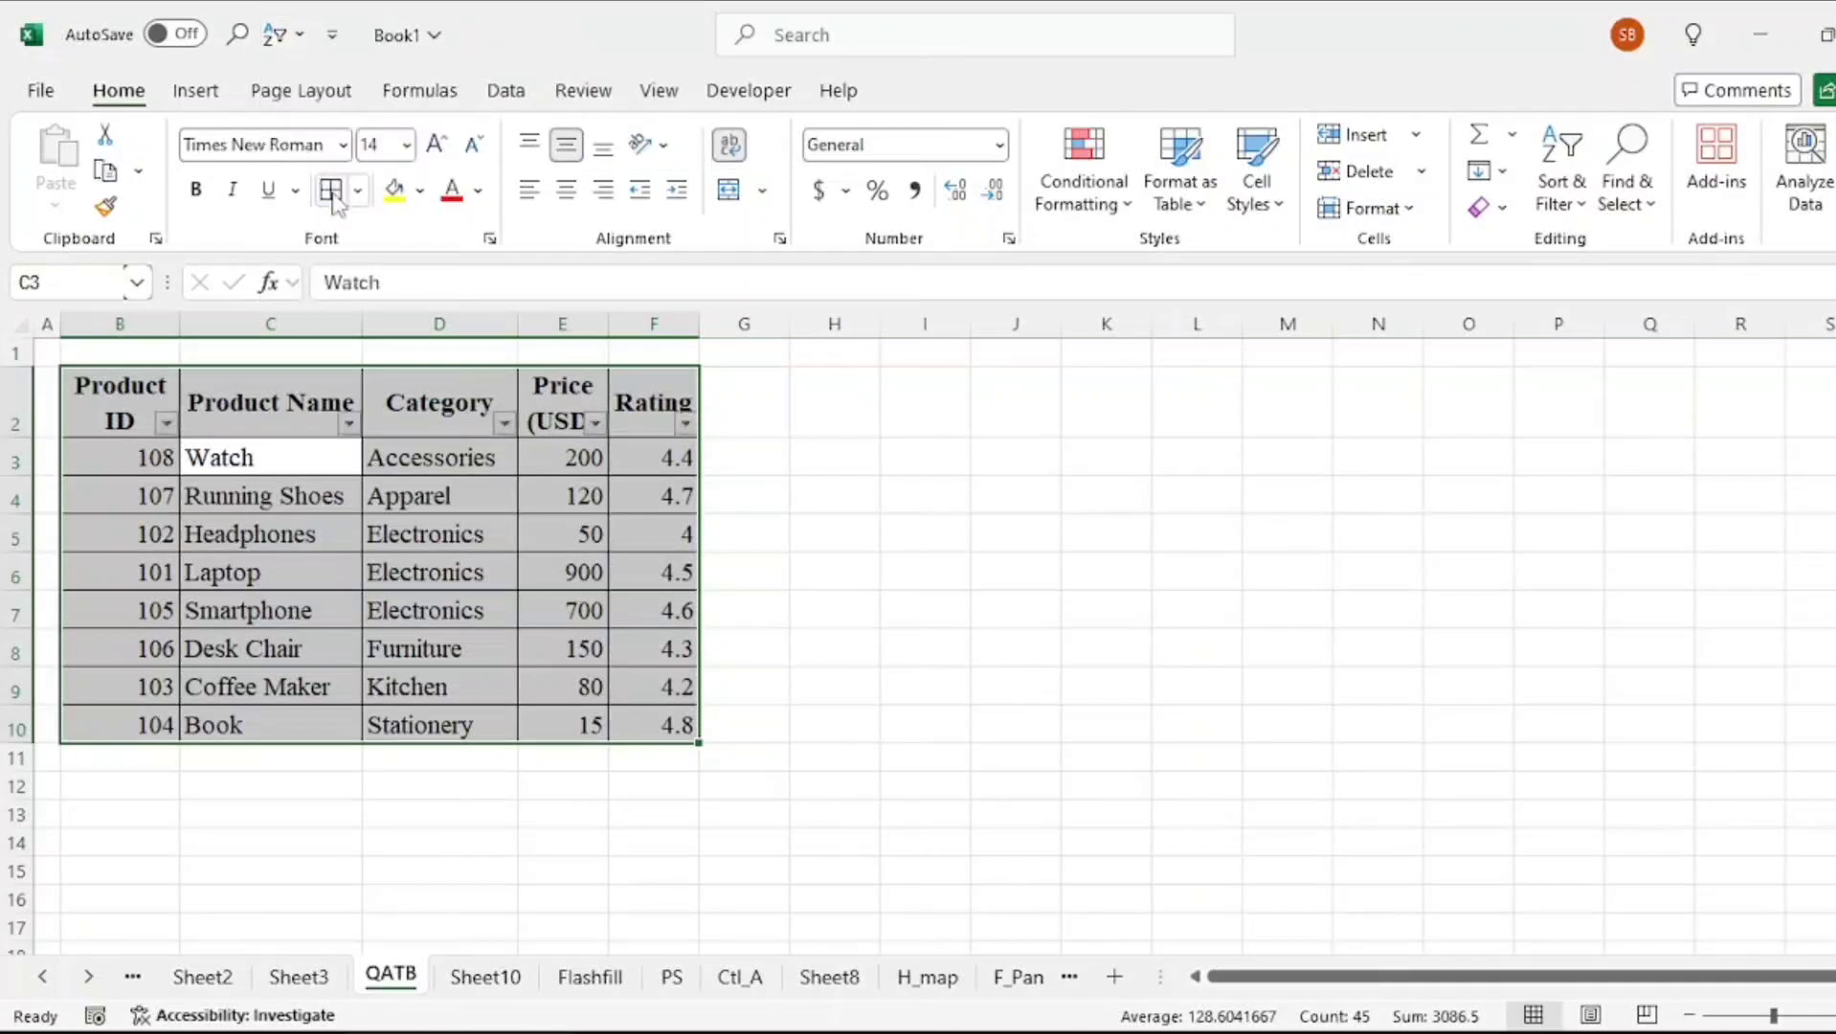
Sort the product table by Product Name from A to Z from the Quick Access Toolbar, and display its numbered key tips
{"action": "left_click", "coordinate": [297, 43]}
{"action": "left_click", "coordinate": [344, 77]}
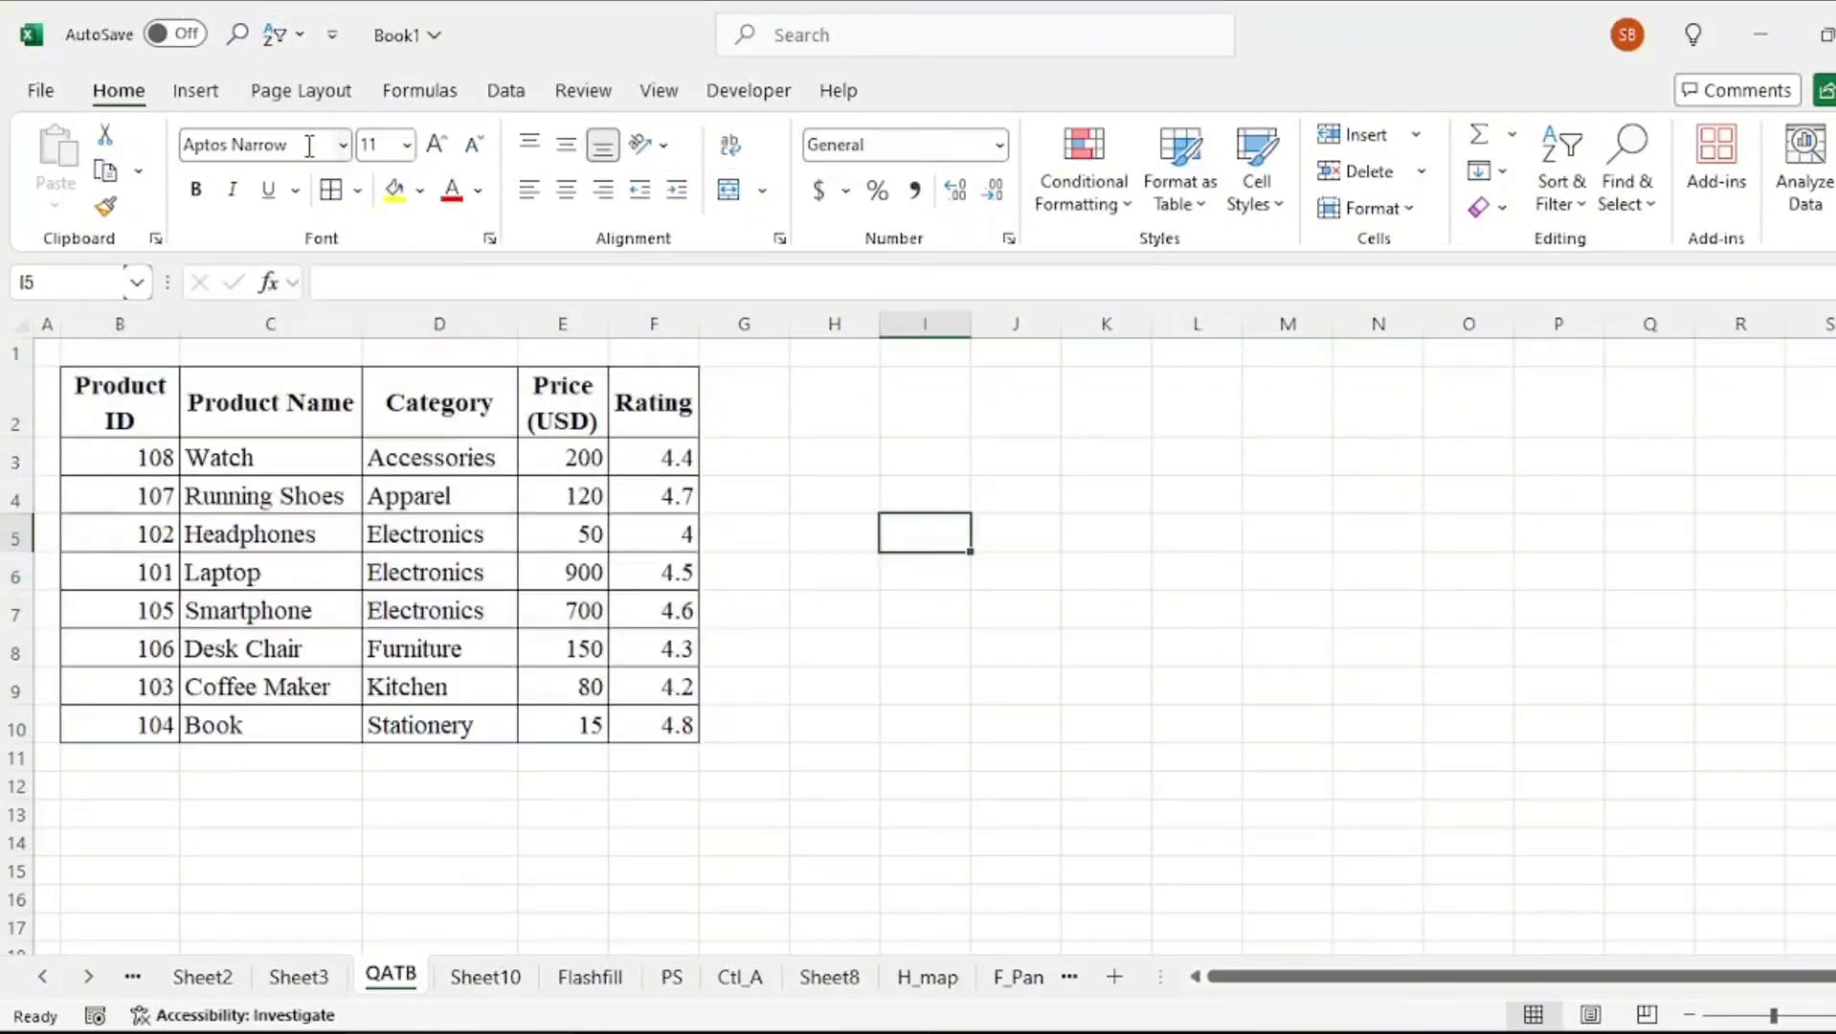
{"action": "key", "text": "alt"}
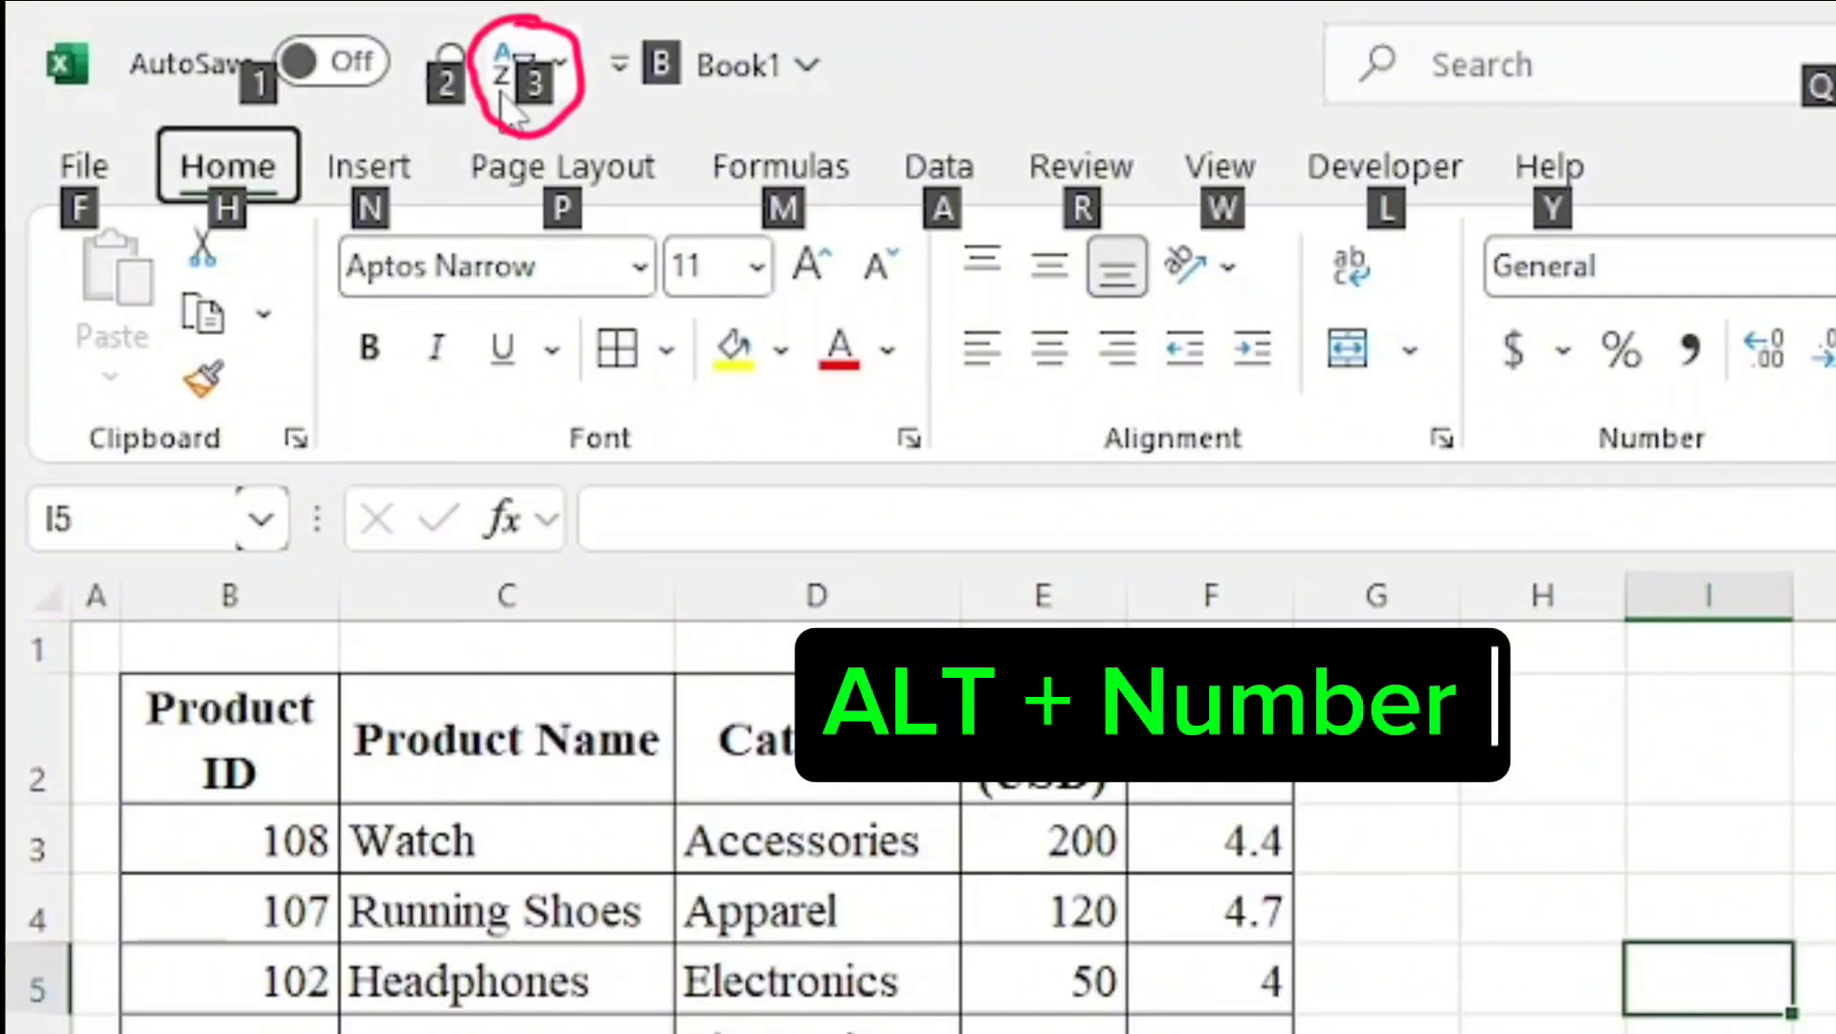
{"action": "key", "text": "3"}
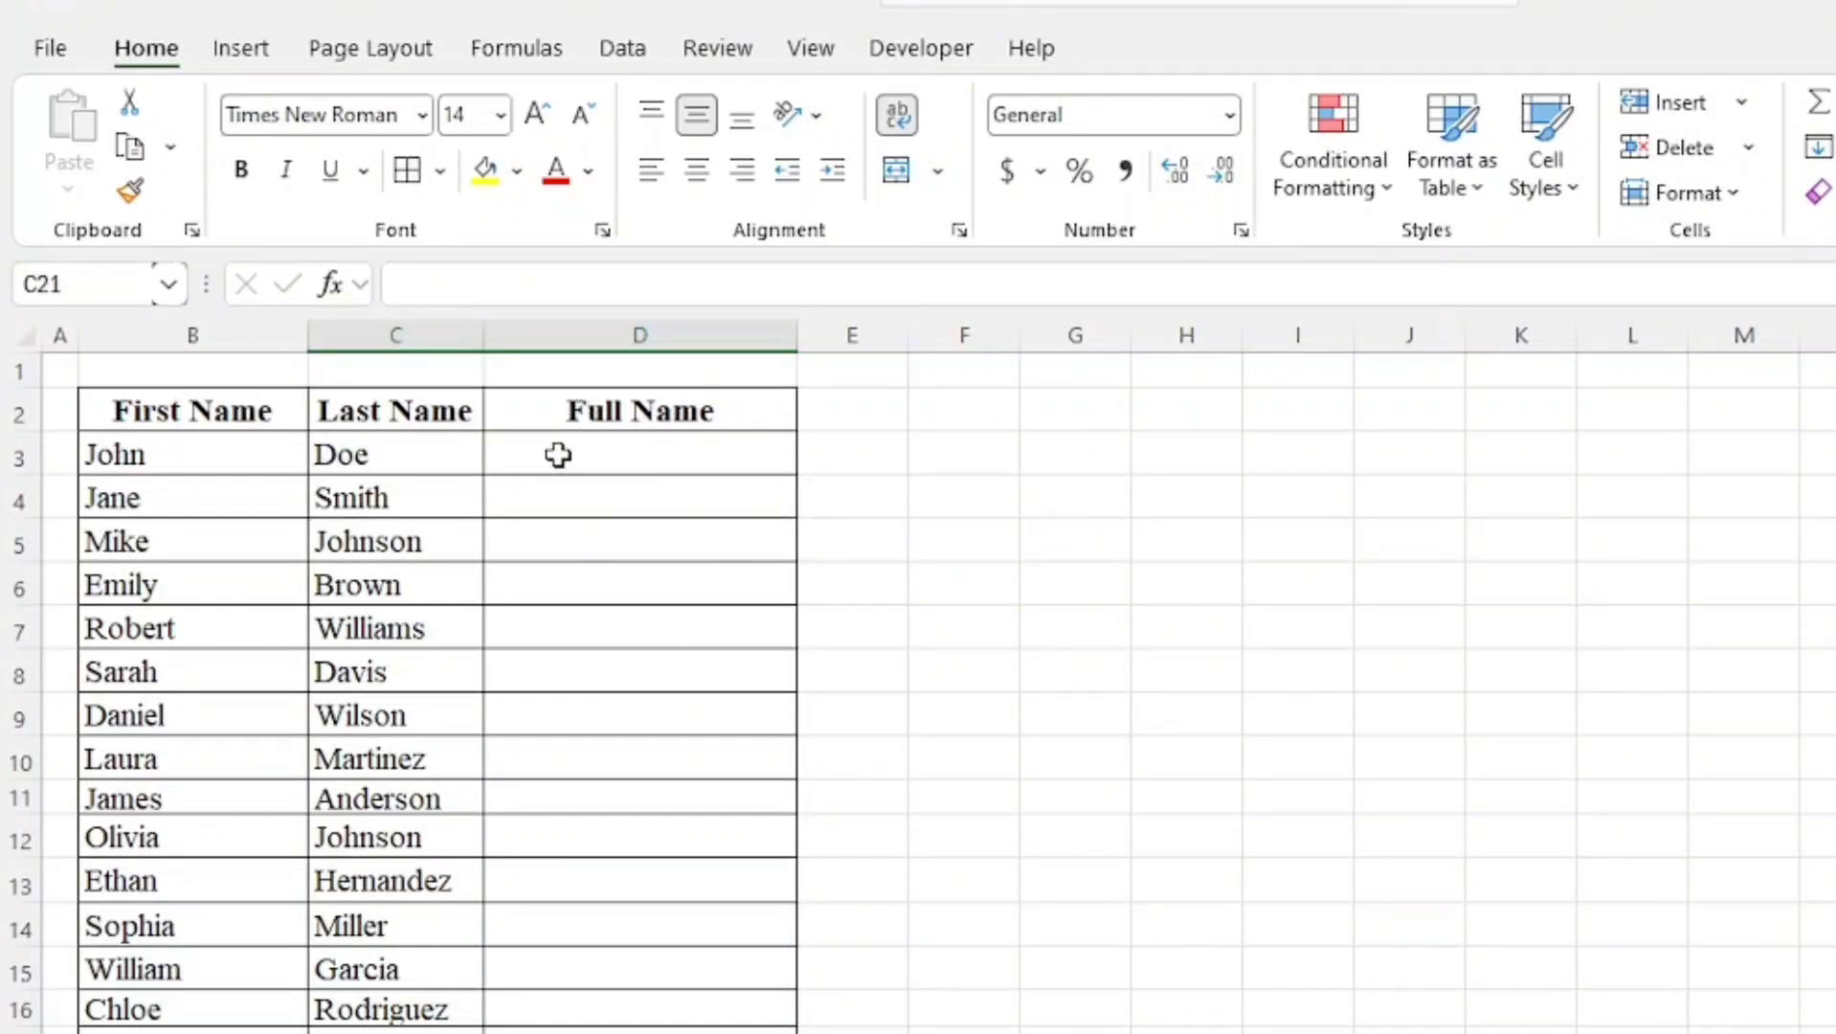
Enter the first person's combined first and last name in the Full Name column and Flash Fill the remaining rows
{"action": "left_click", "coordinate": [662, 455]}
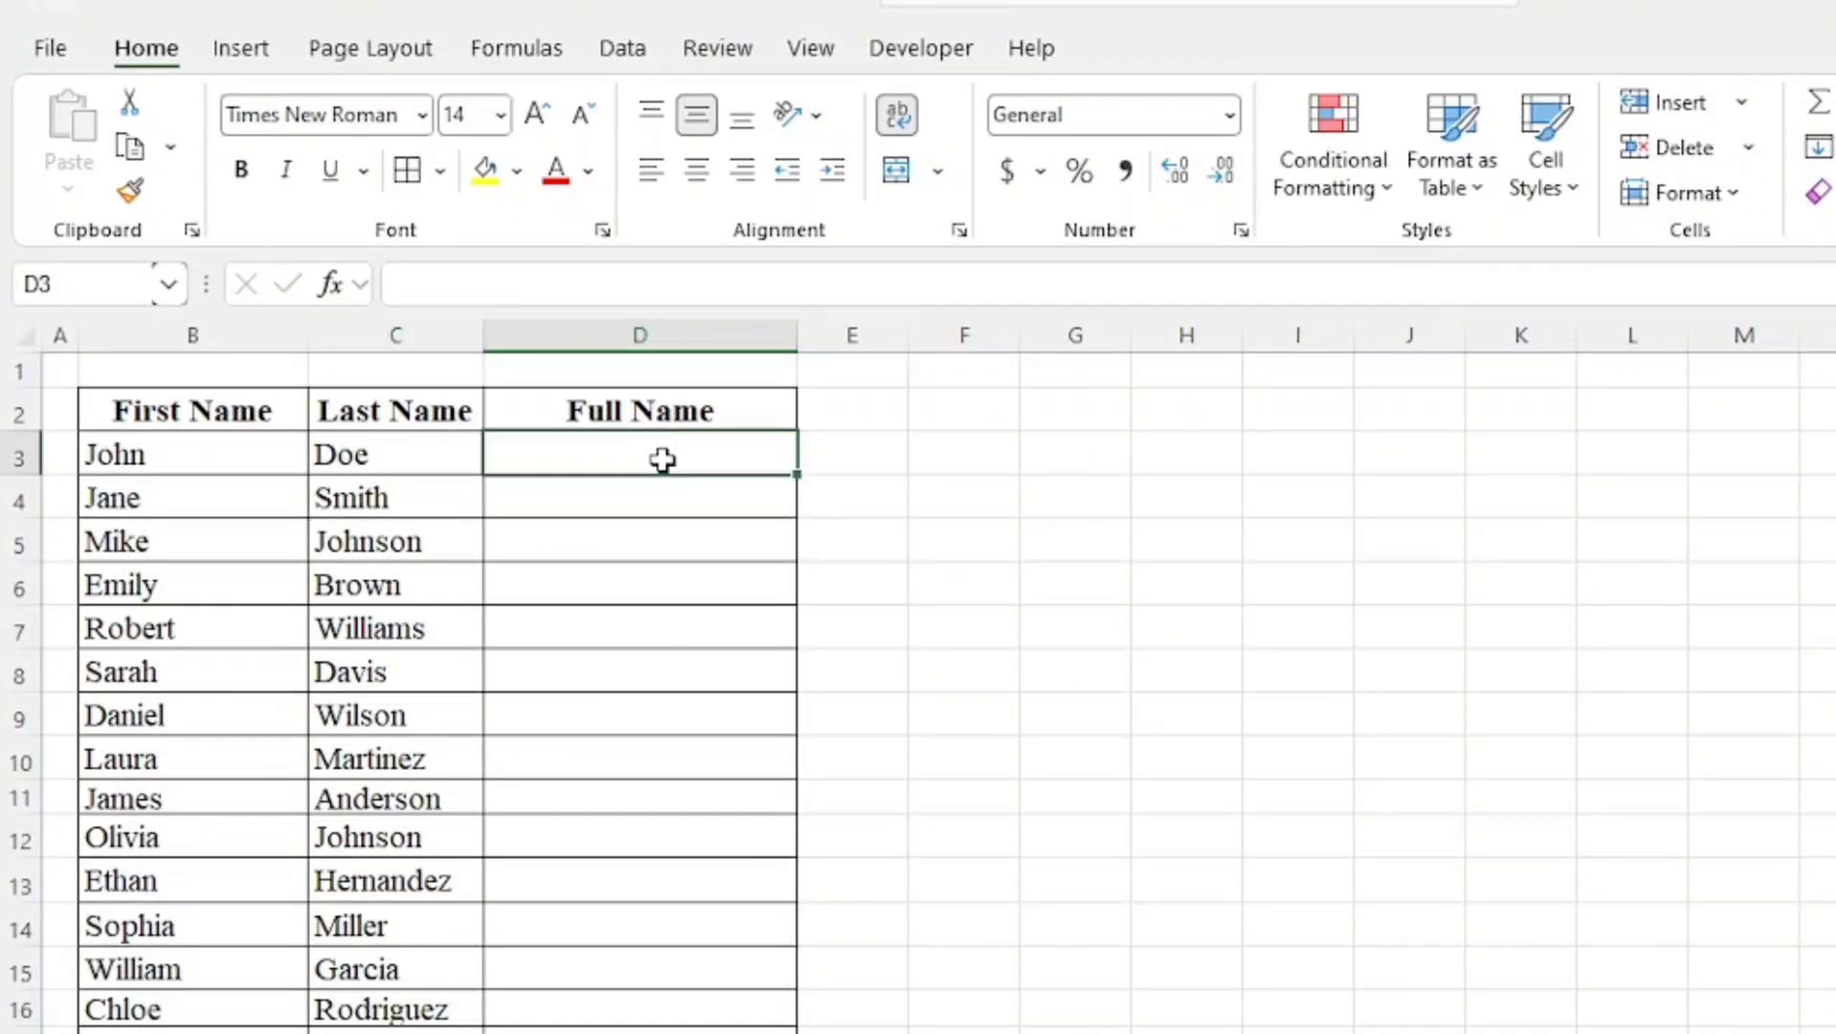
{"action": "type", "text": "J"}
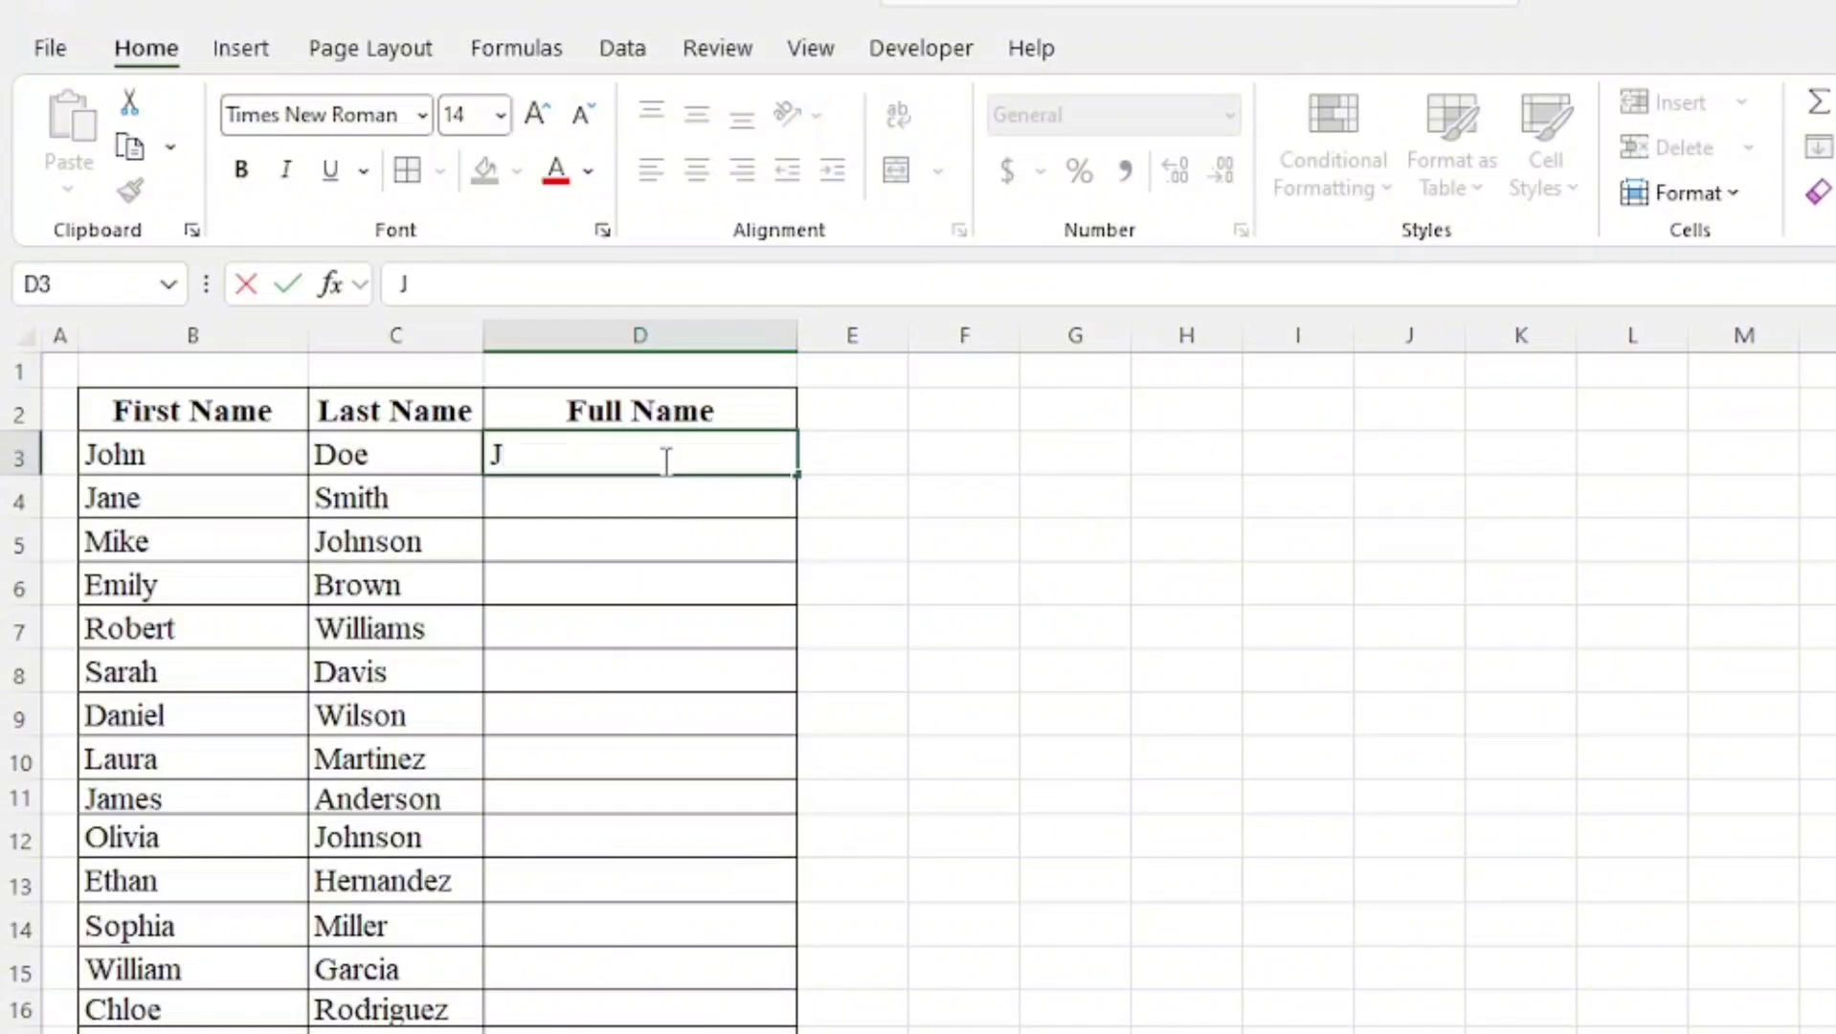
{"action": "type", "text": "ohn Do"}
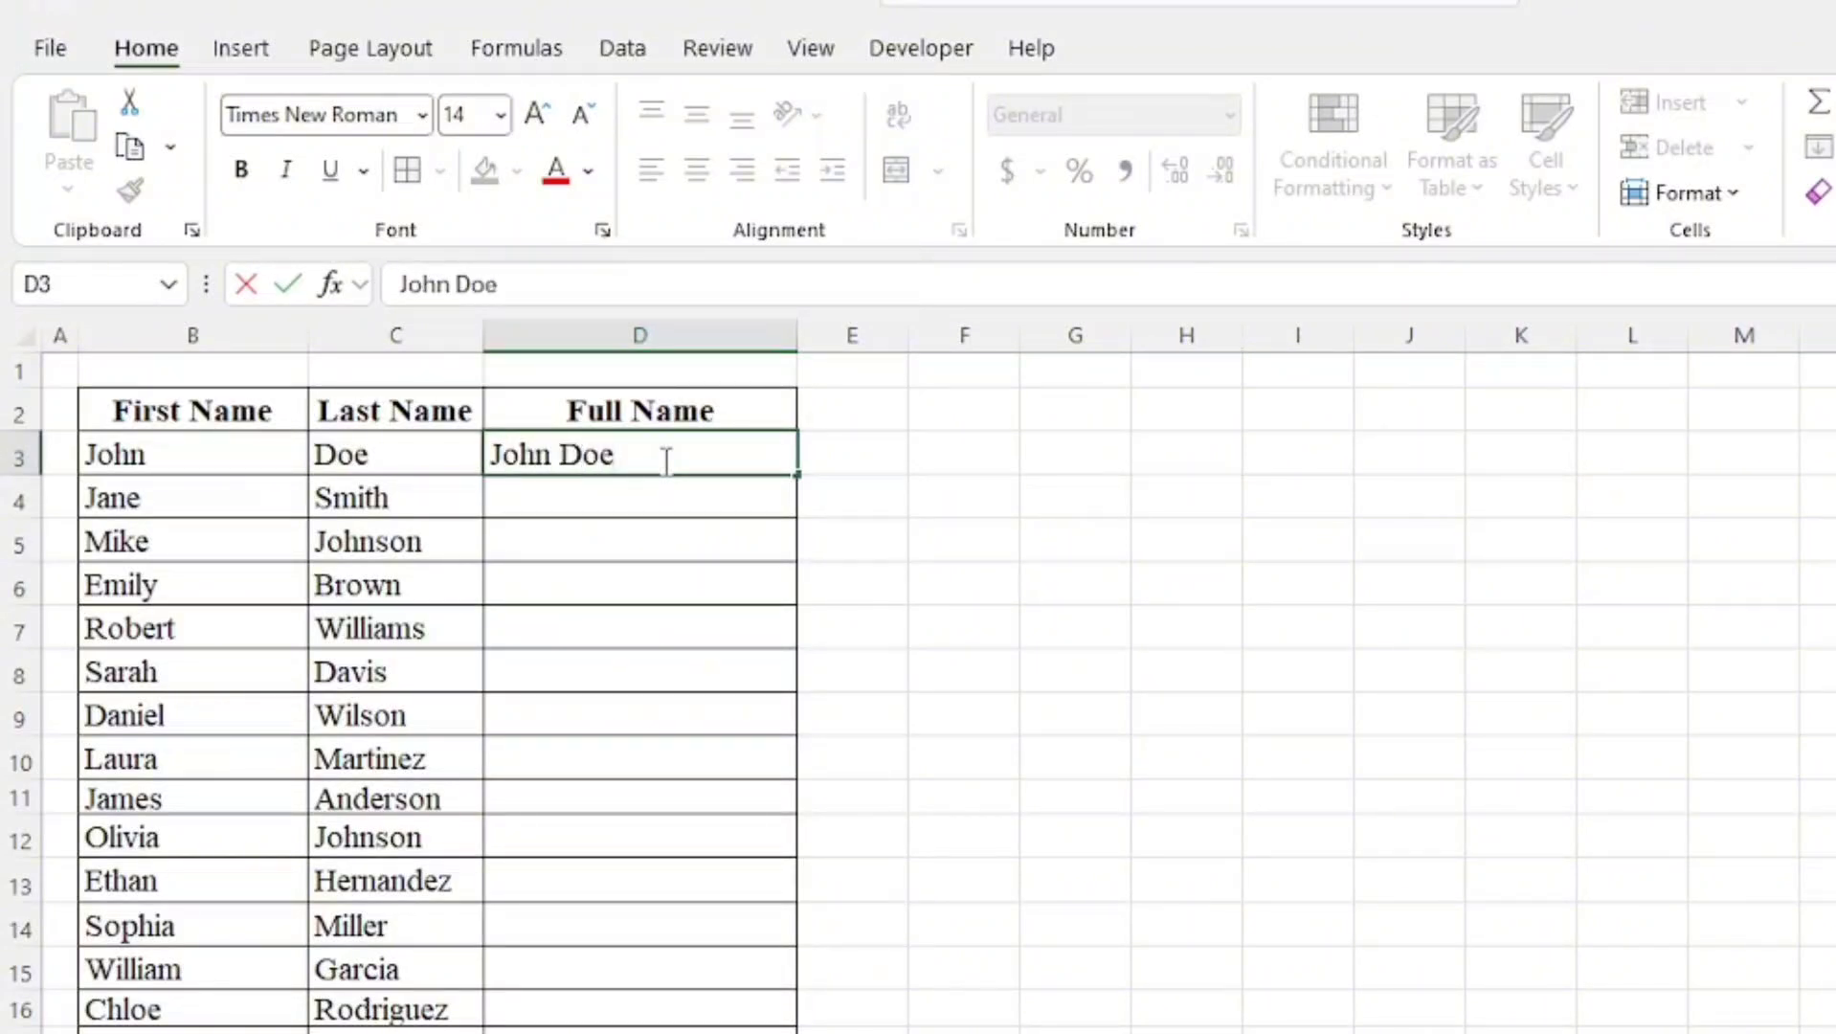
{"action": "type", "text": "e"}
{"action": "key", "text": "Return"}
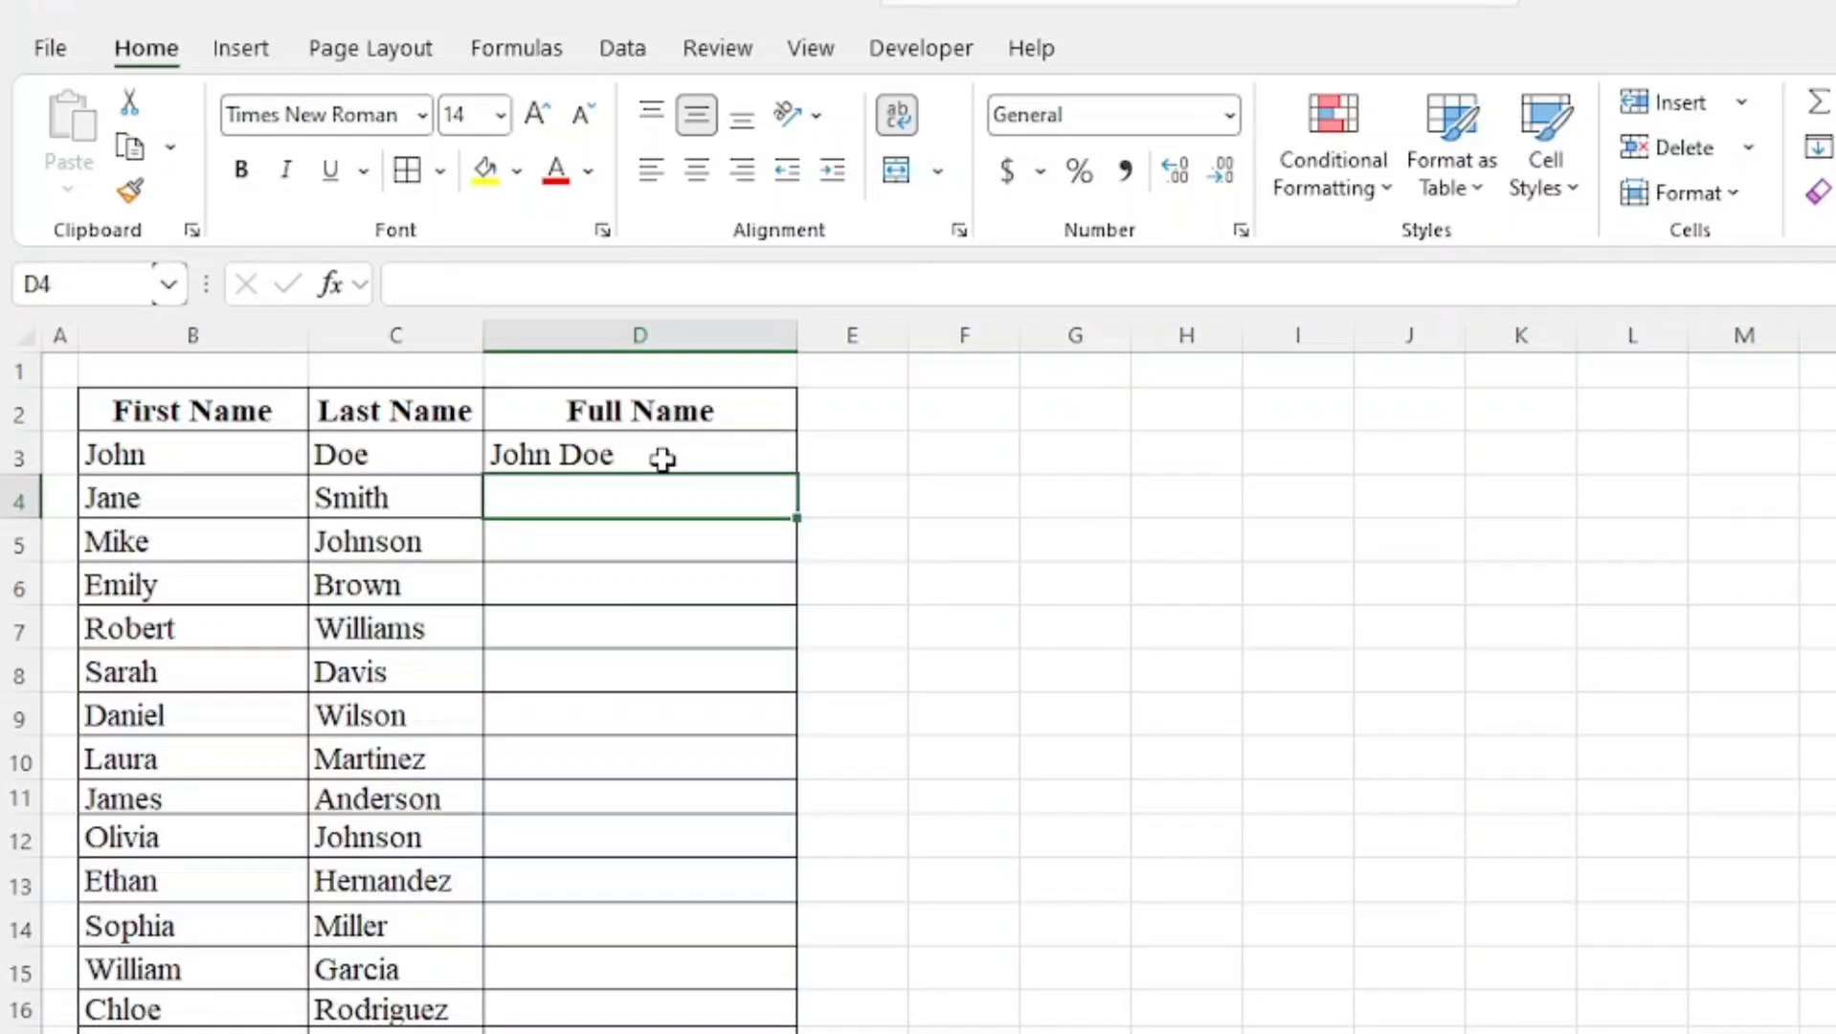
{"action": "key", "text": "ctrl+e"}
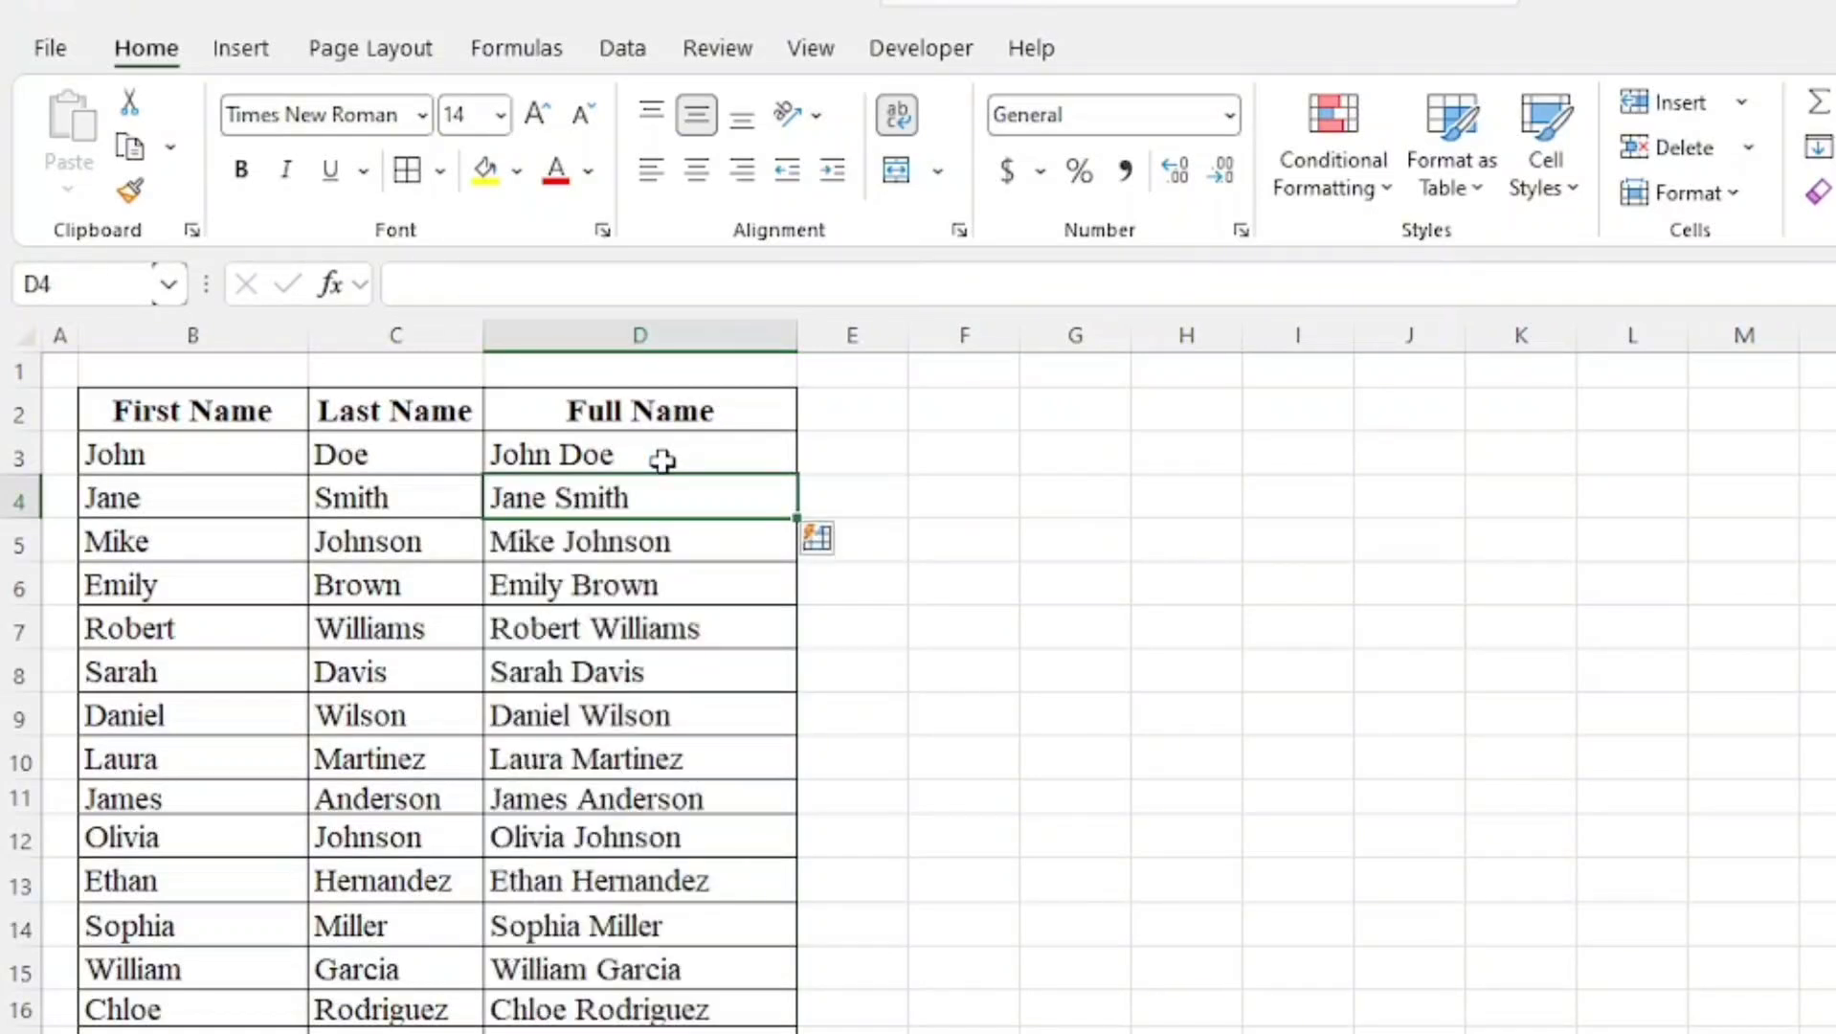
Enter the first person's first name in the lower table's First Name column and Flash Fill the rest of the column
{"action": "scroll", "coordinate": [661, 476], "scroll_direction": "down", "scroll_amount": 1}
{"action": "scroll", "coordinate": [661, 476], "scroll_direction": "up", "scroll_amount": 1}
{"action": "scroll", "coordinate": [613, 553], "scroll_direction": "down", "scroll_amount": 1}
{"action": "scroll", "coordinate": [613, 555], "scroll_direction": "down", "scroll_amount": 7}
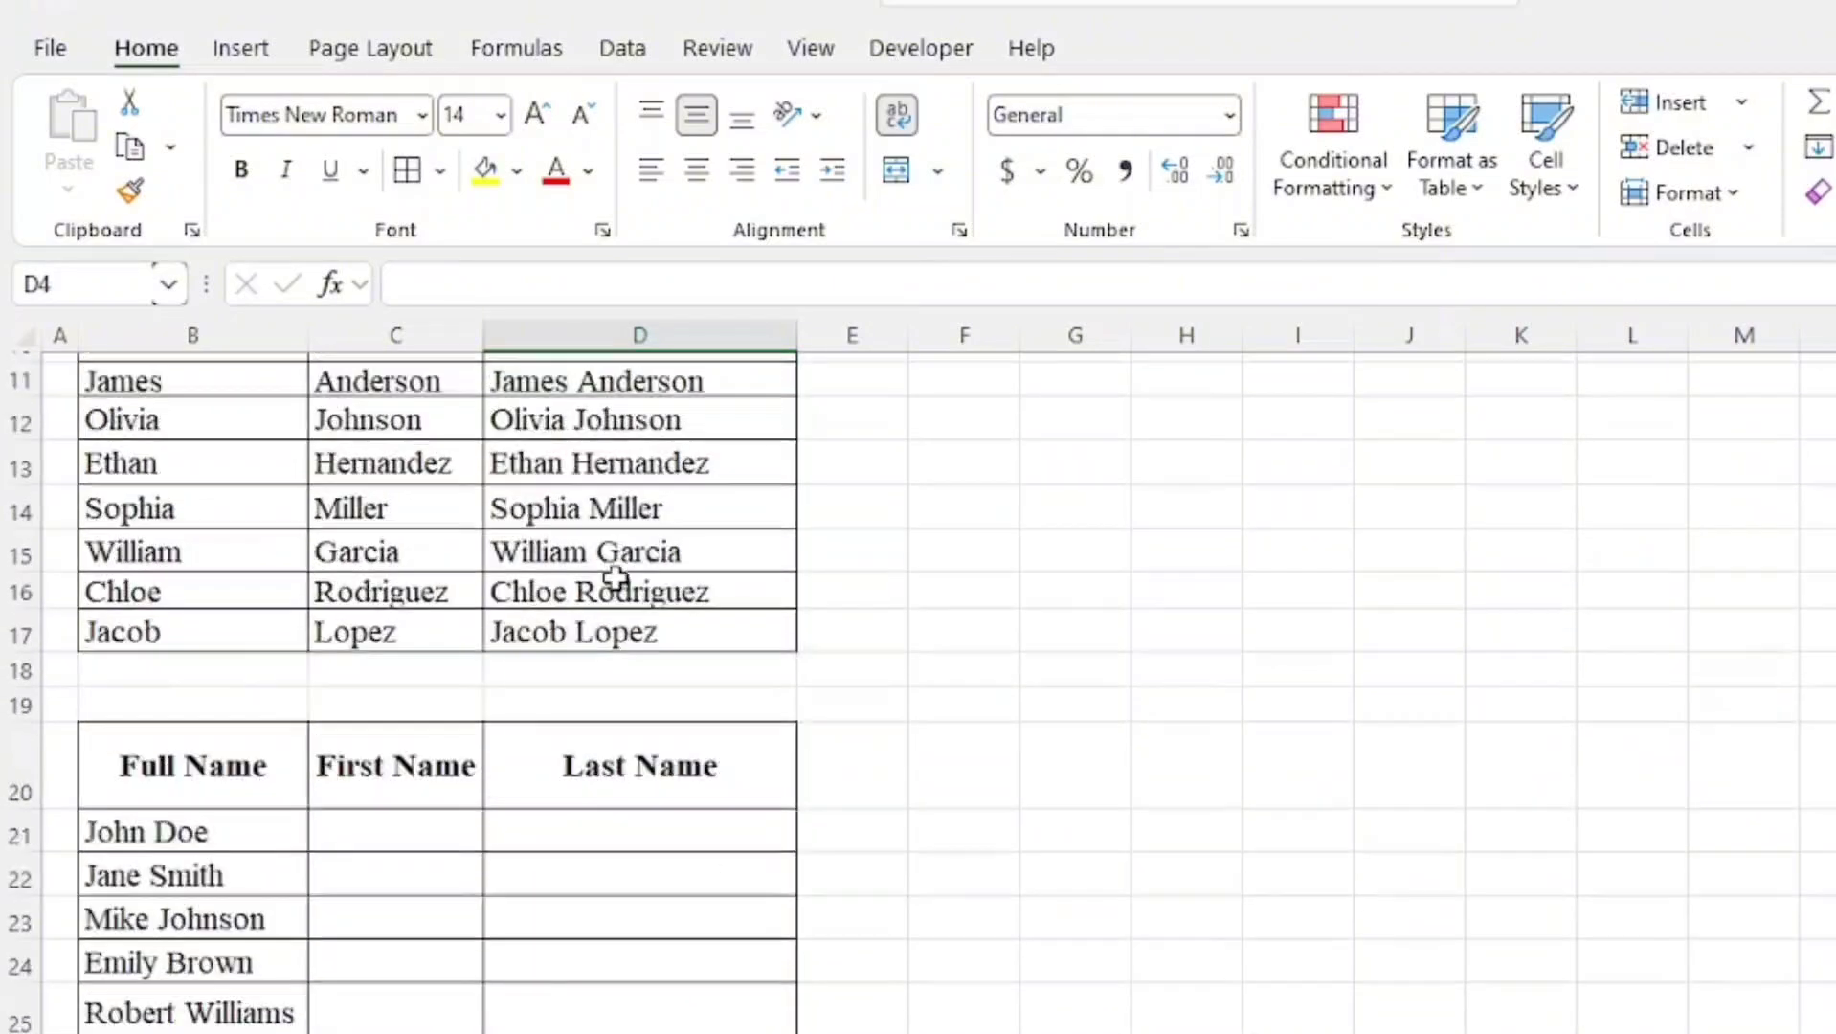
{"action": "scroll", "coordinate": [618, 594], "scroll_direction": "up", "scroll_amount": 1}
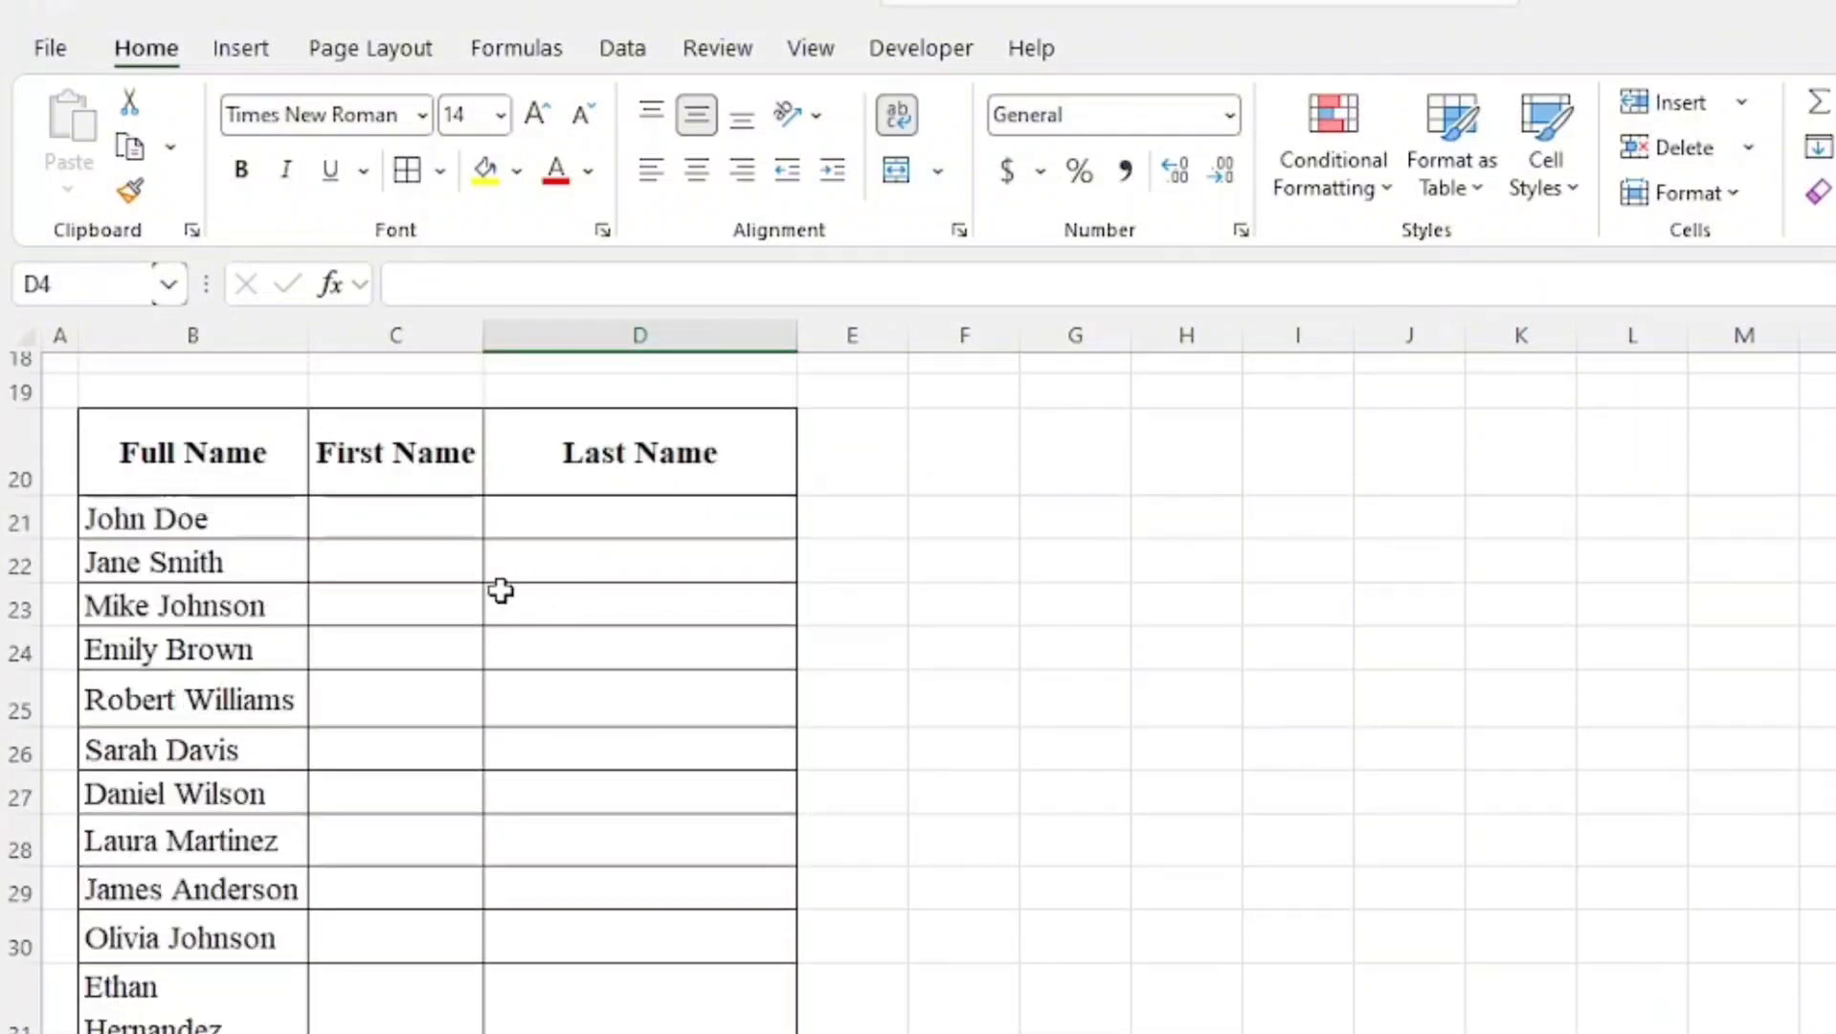
{"action": "left_click", "coordinate": [375, 513]}
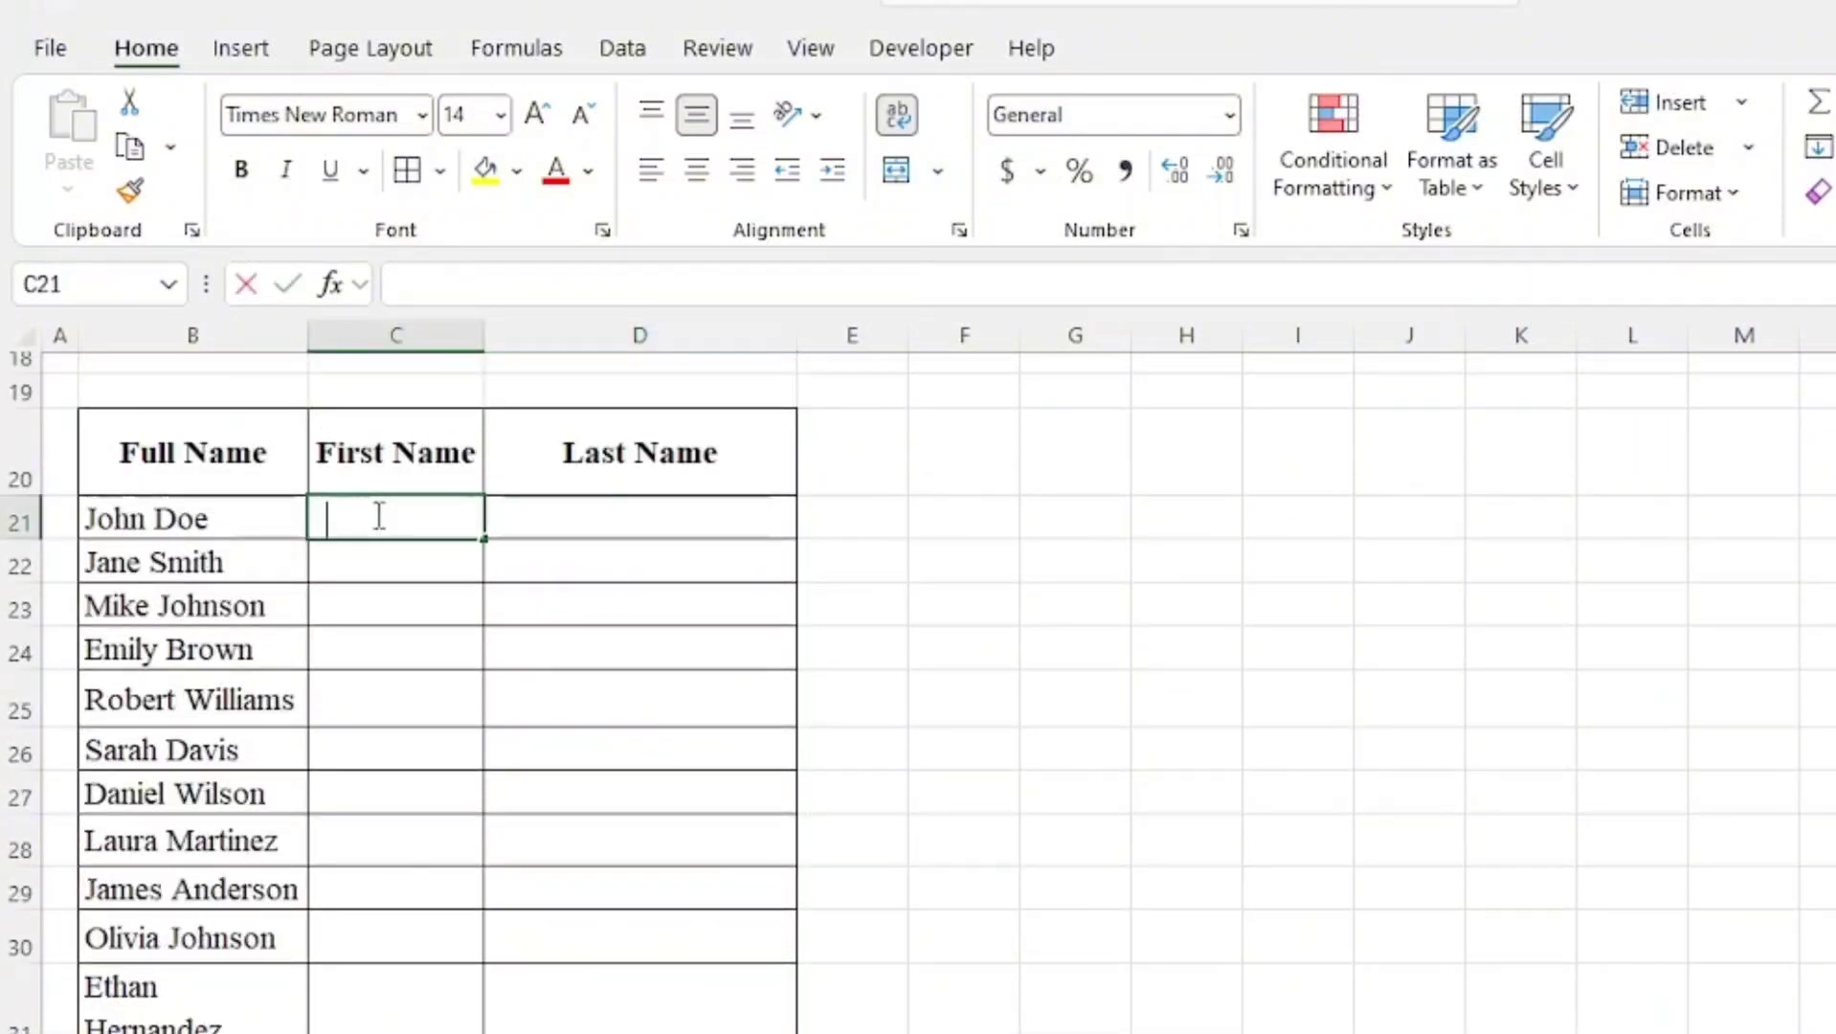
{"action": "type", "text": "John"}
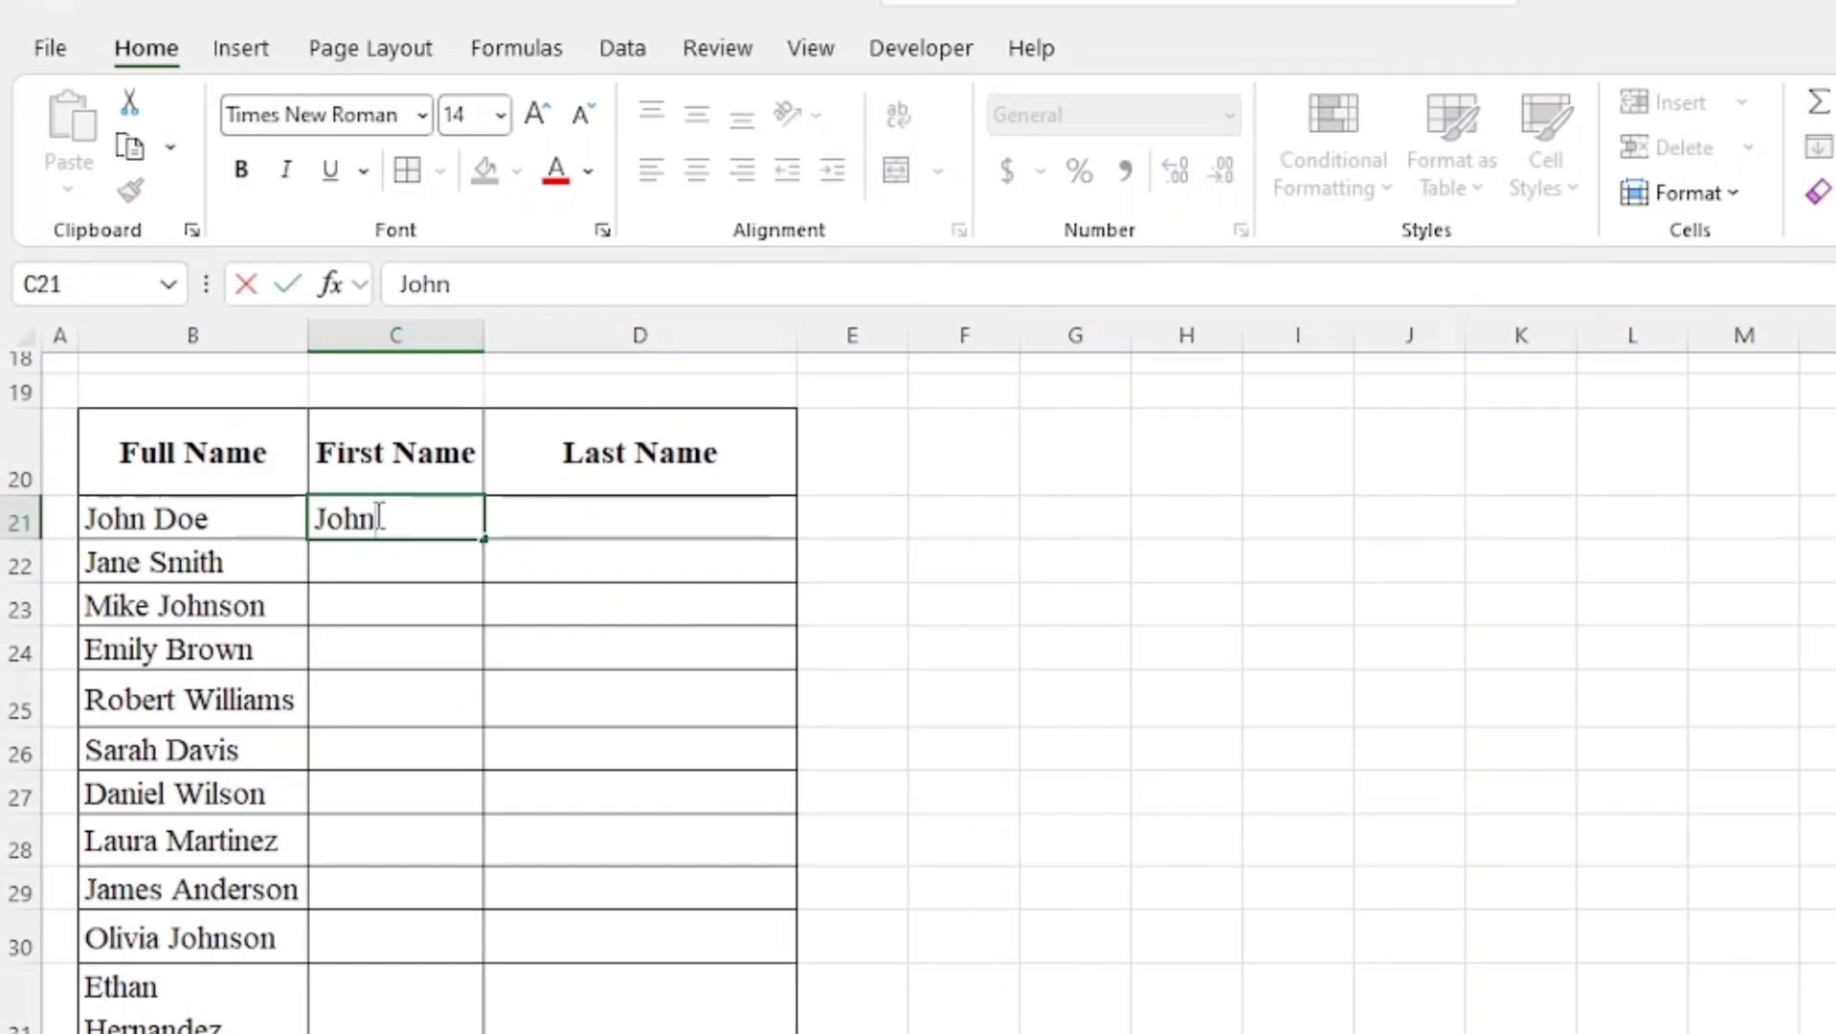
{"action": "key", "text": "Return"}
{"action": "left_click", "coordinate": [375, 515]}
{"action": "key", "text": "ctrl+e"}
{"action": "right_click", "coordinate": [376, 515]}
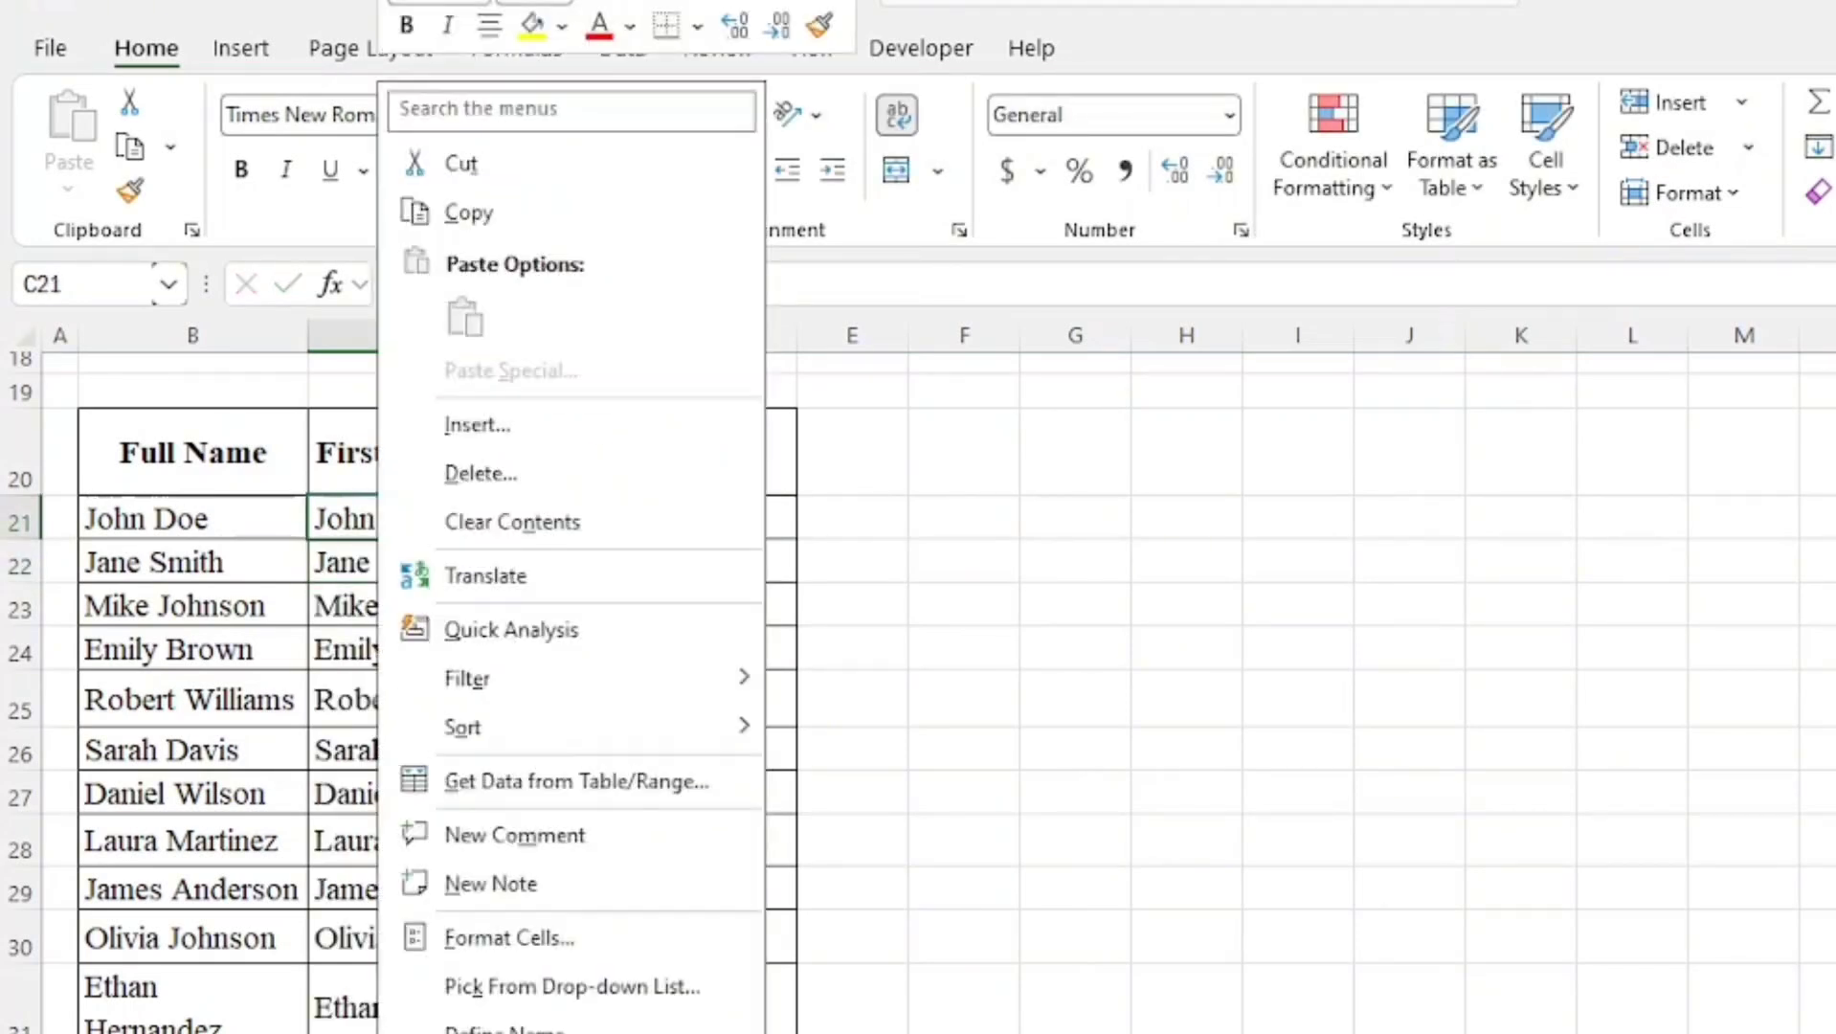
{"action": "left_click", "coordinate": [1181, 807]}
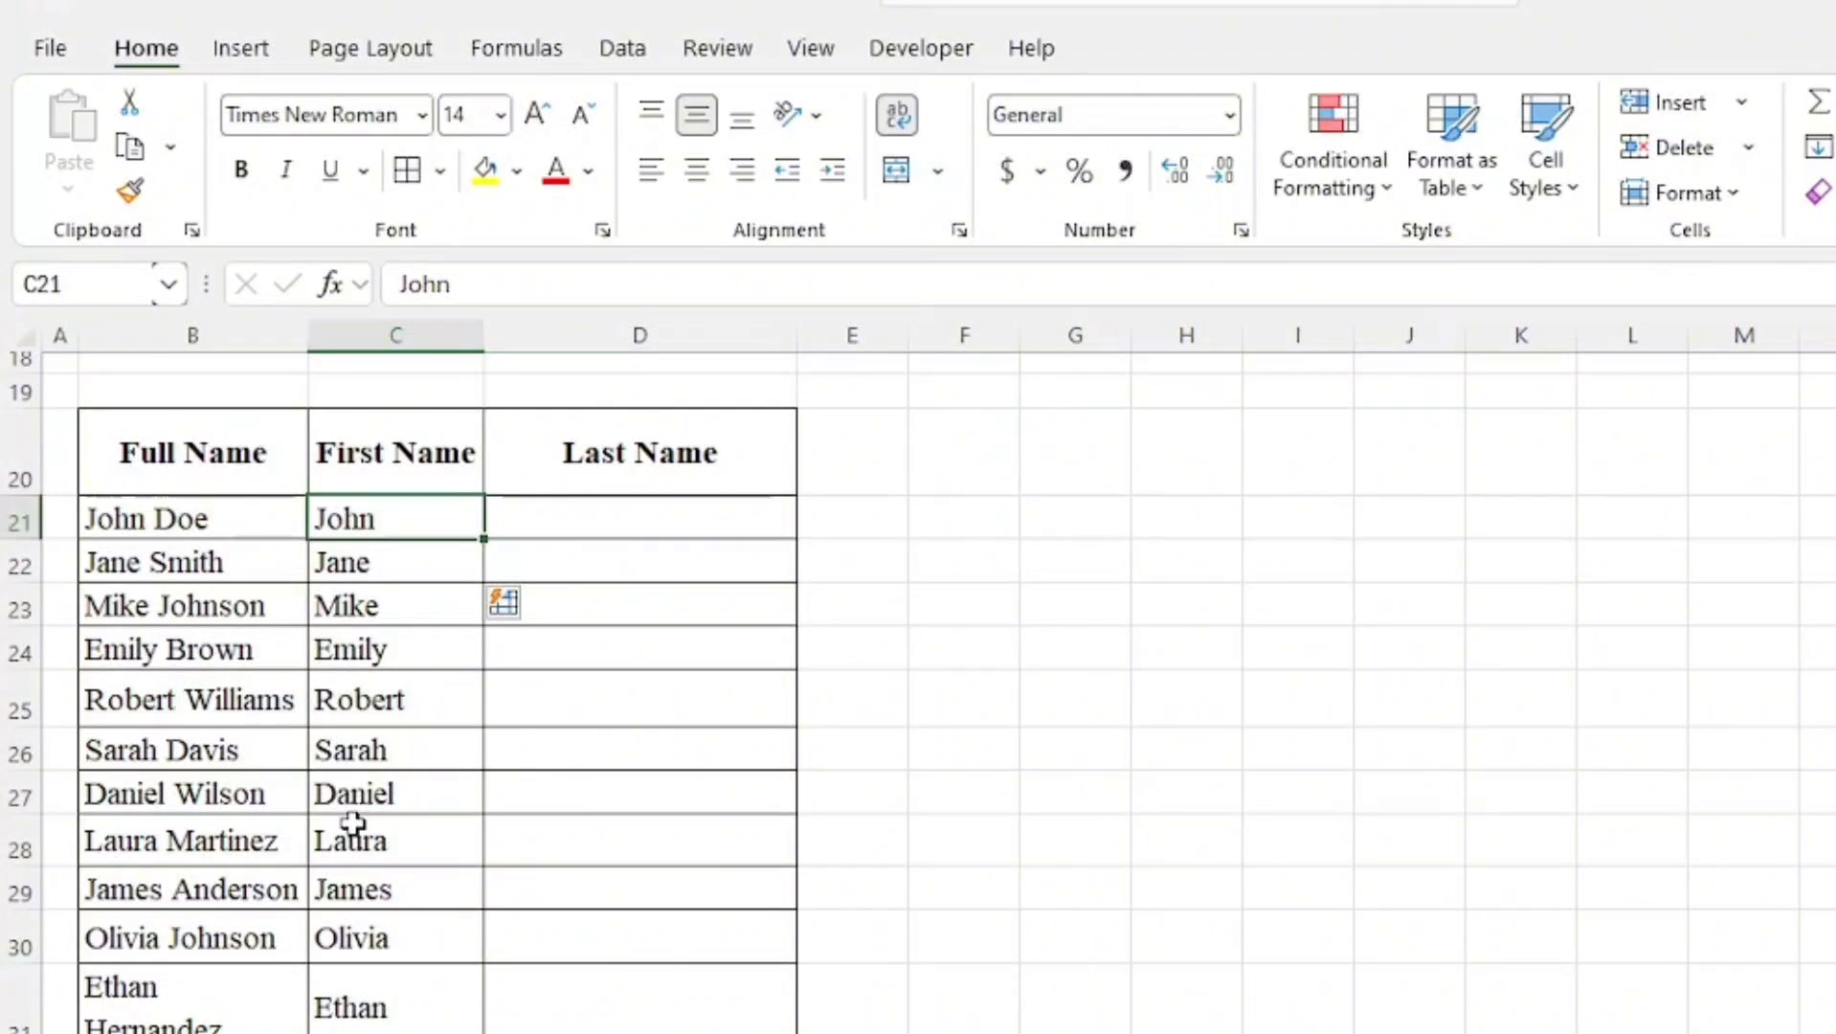
Enter the first person's last name in the Last Name column and Flash Fill the remaining last names
{"action": "left_click", "coordinate": [626, 505]}
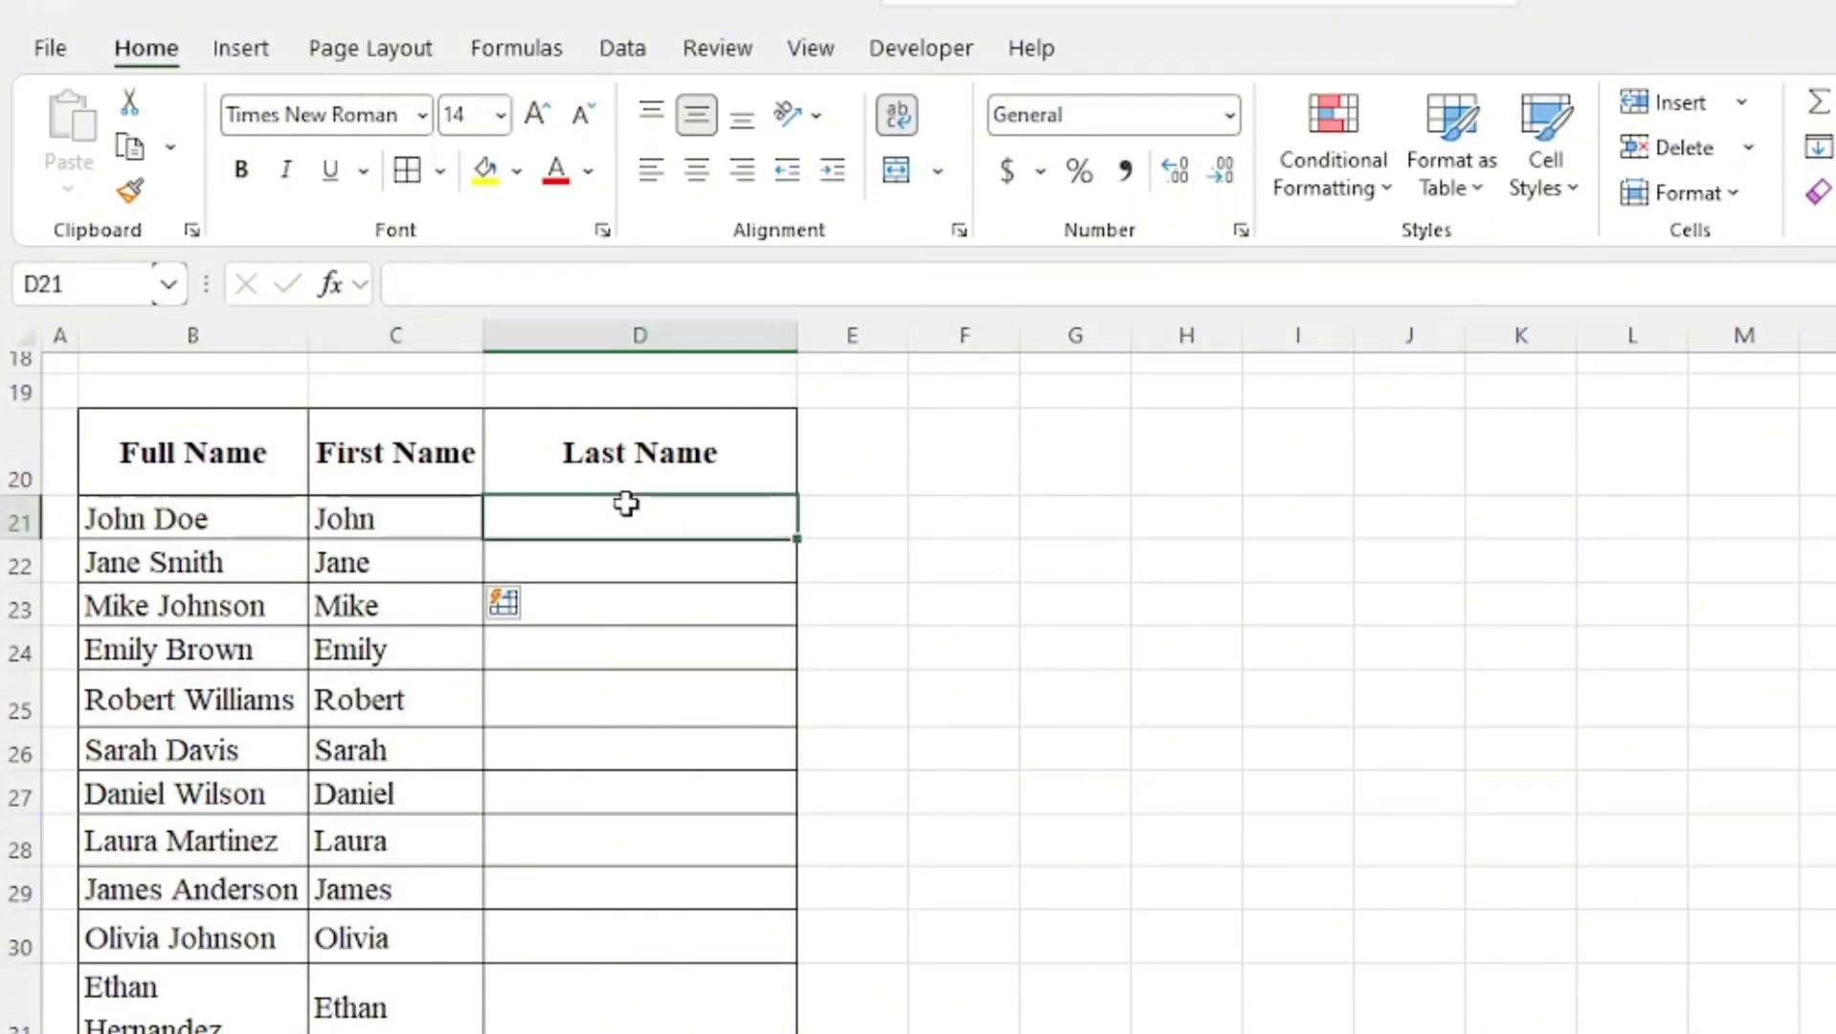
{"action": "type", "text": "Doe"}
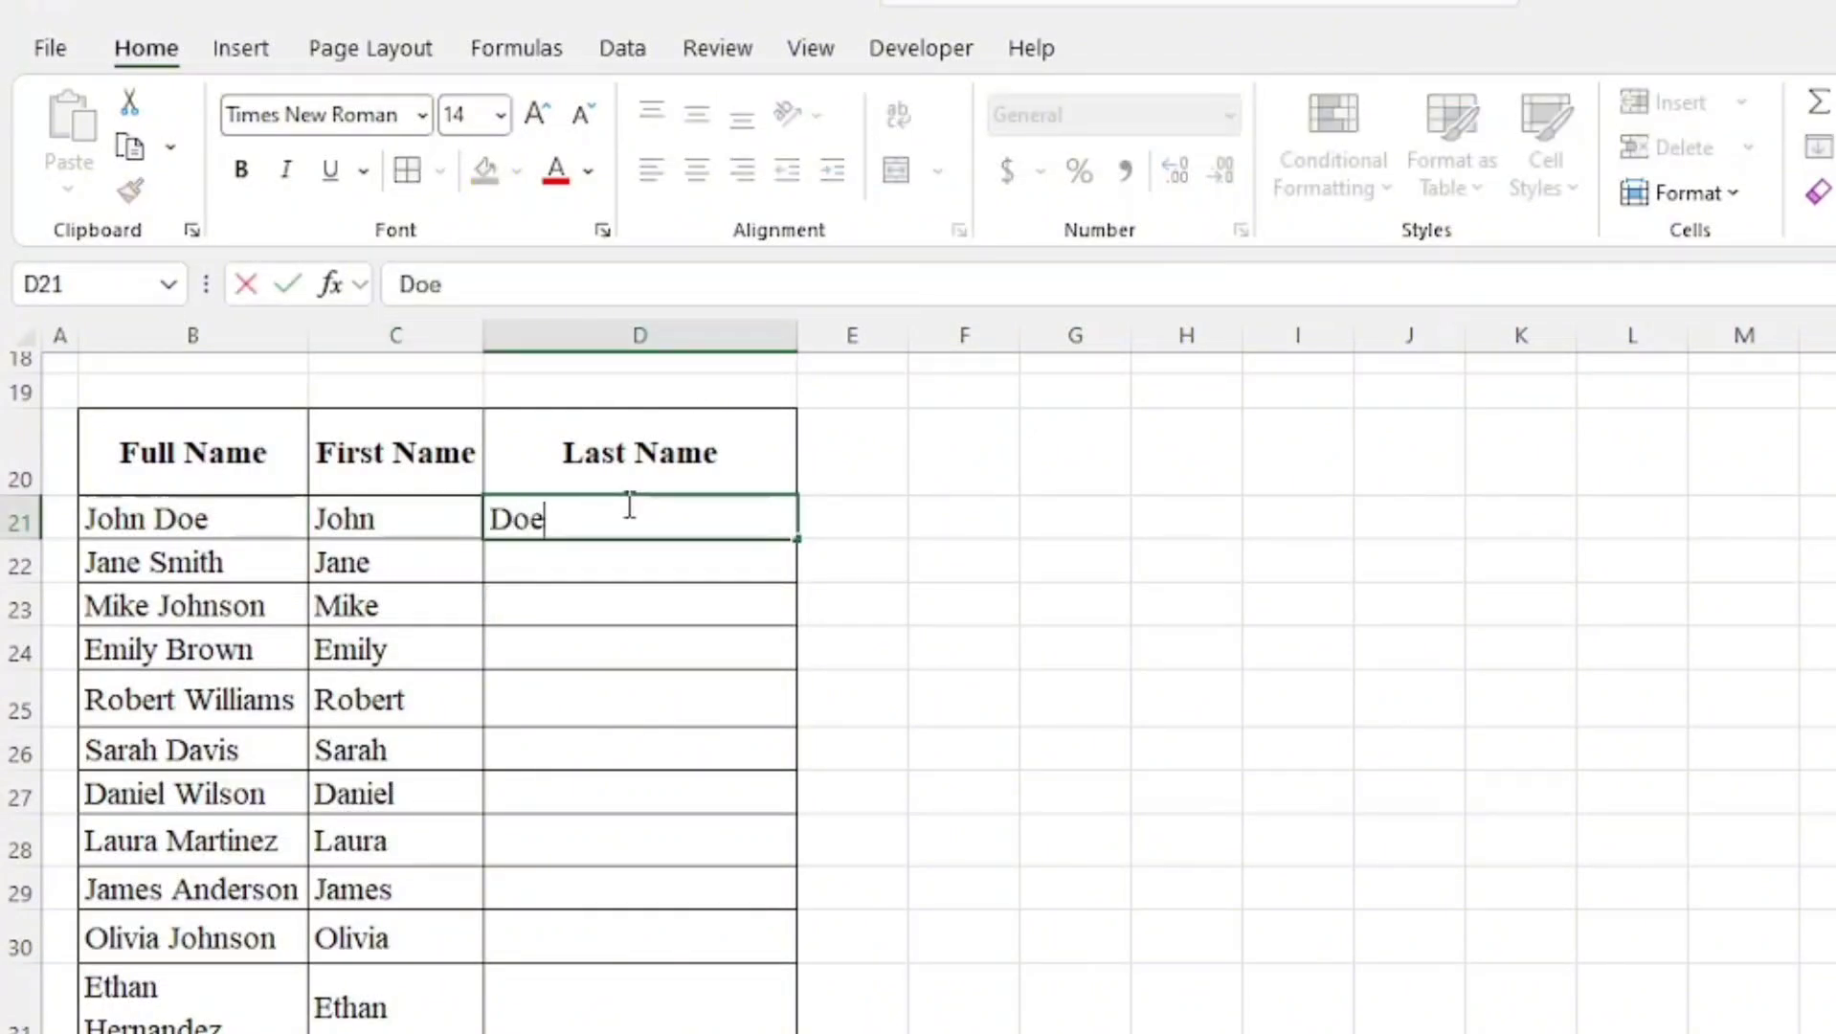
{"action": "key", "text": "Return"}
{"action": "key", "text": "ctrl+e"}
{"action": "scroll", "coordinate": [607, 583], "scroll_direction": "down", "scroll_amount": 1}
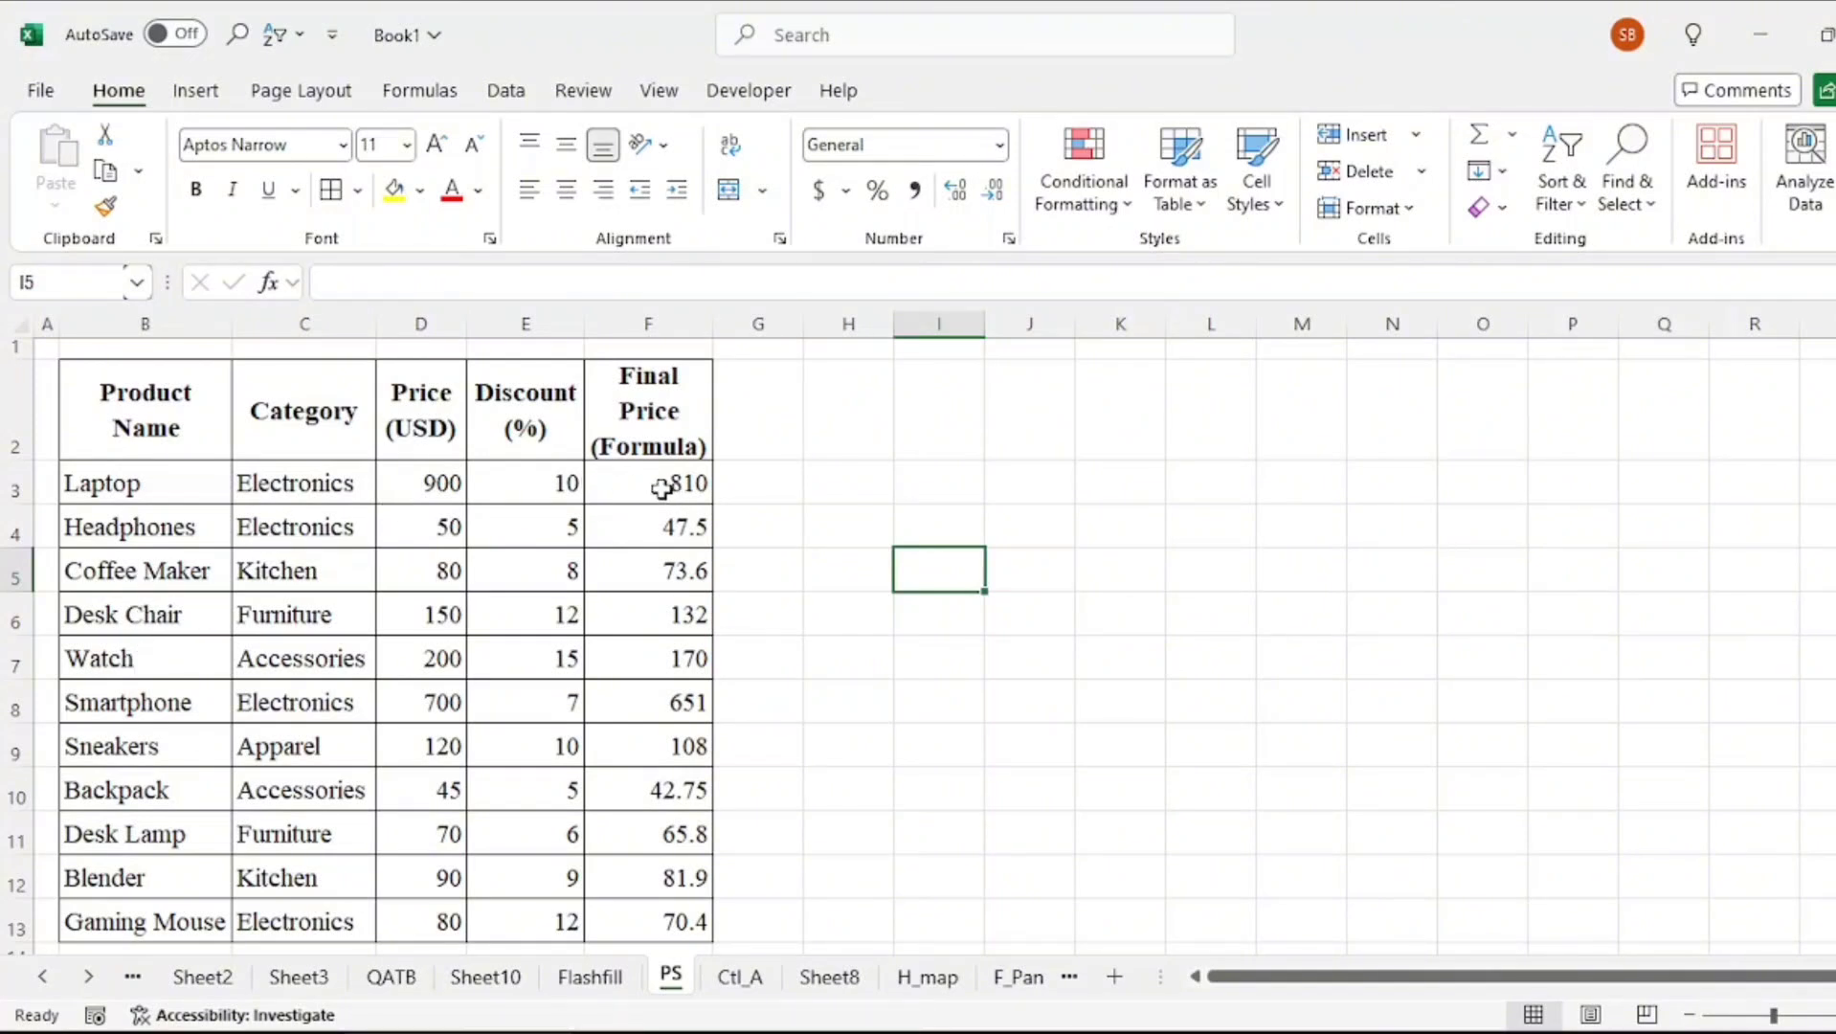
Copy the Final Price formula cells F3:F13 and paste them into column I starting at I3
{"action": "left_click_drag", "start_coordinate": [661, 489], "coordinate": [647, 944]}
{"action": "right_click", "coordinate": [646, 814]}
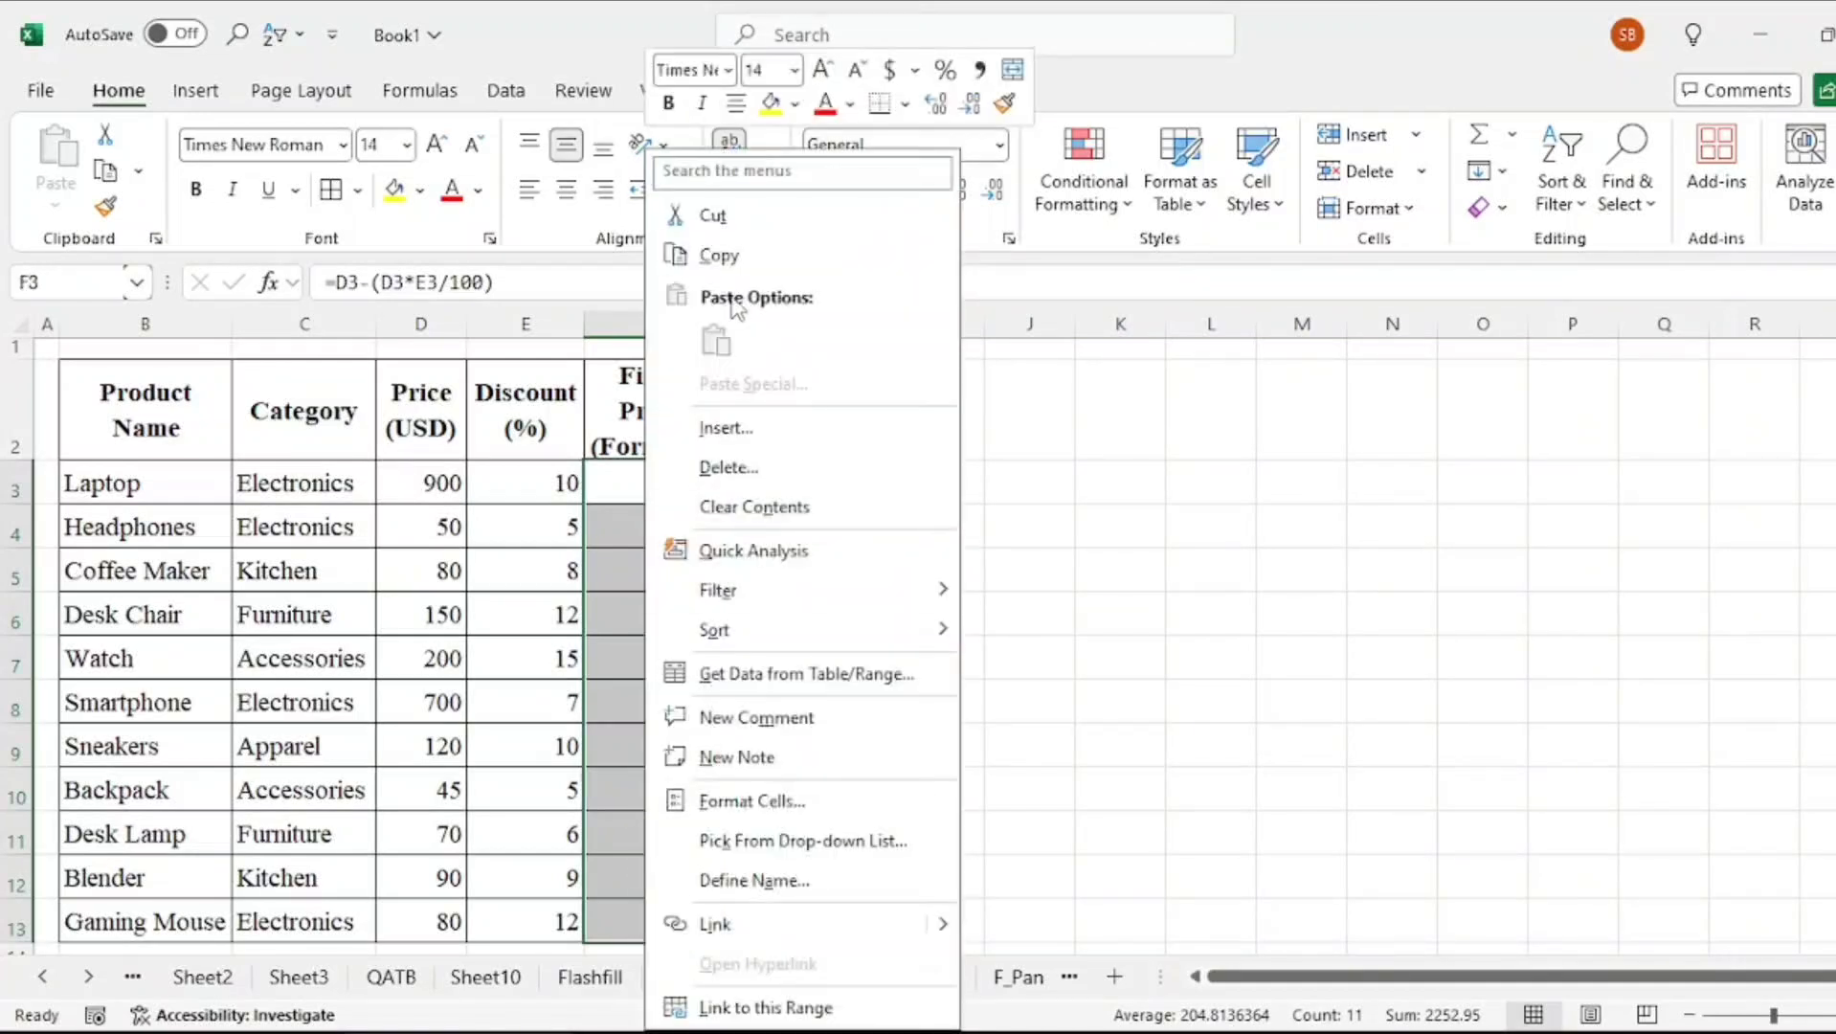
{"action": "left_click", "coordinate": [699, 251]}
{"action": "left_click", "coordinate": [943, 486]}
{"action": "key", "text": "ctrl+v"}
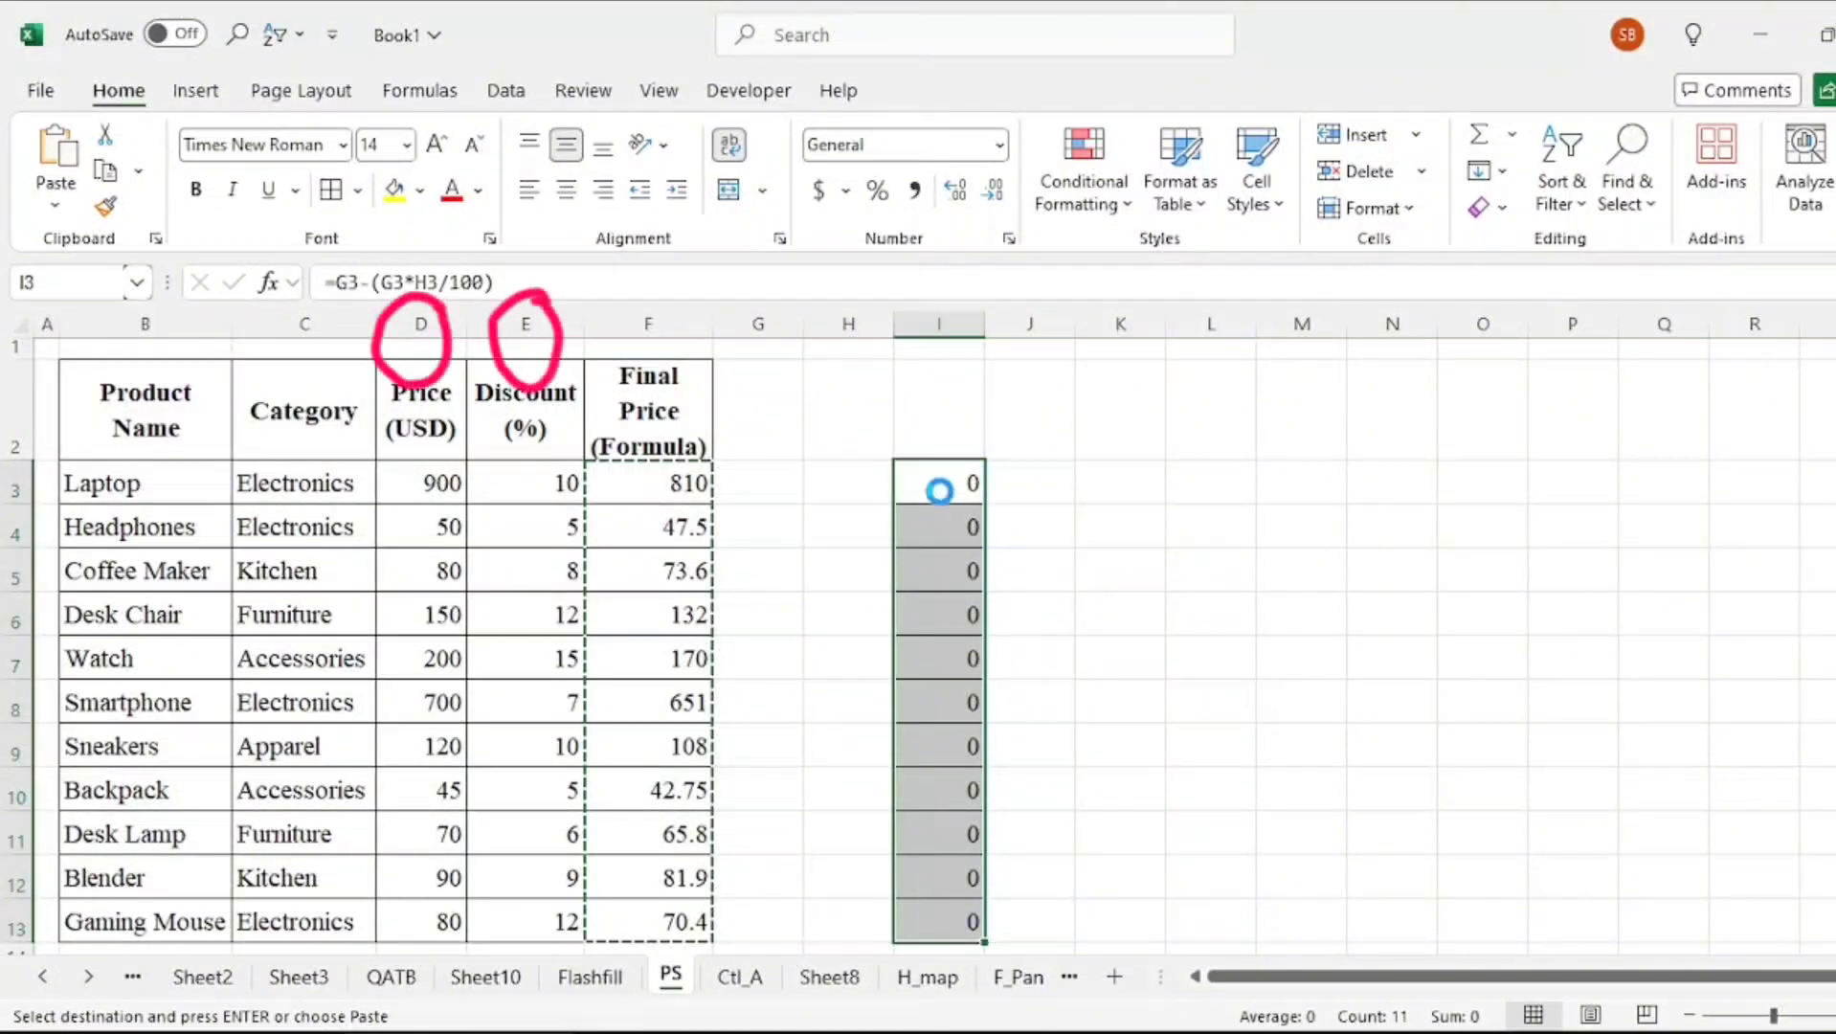
Paste the copied Final Price cells into I3 again using Paste Special with Values only
{"action": "left_click_drag", "start_coordinate": [609, 479], "coordinate": [667, 935]}
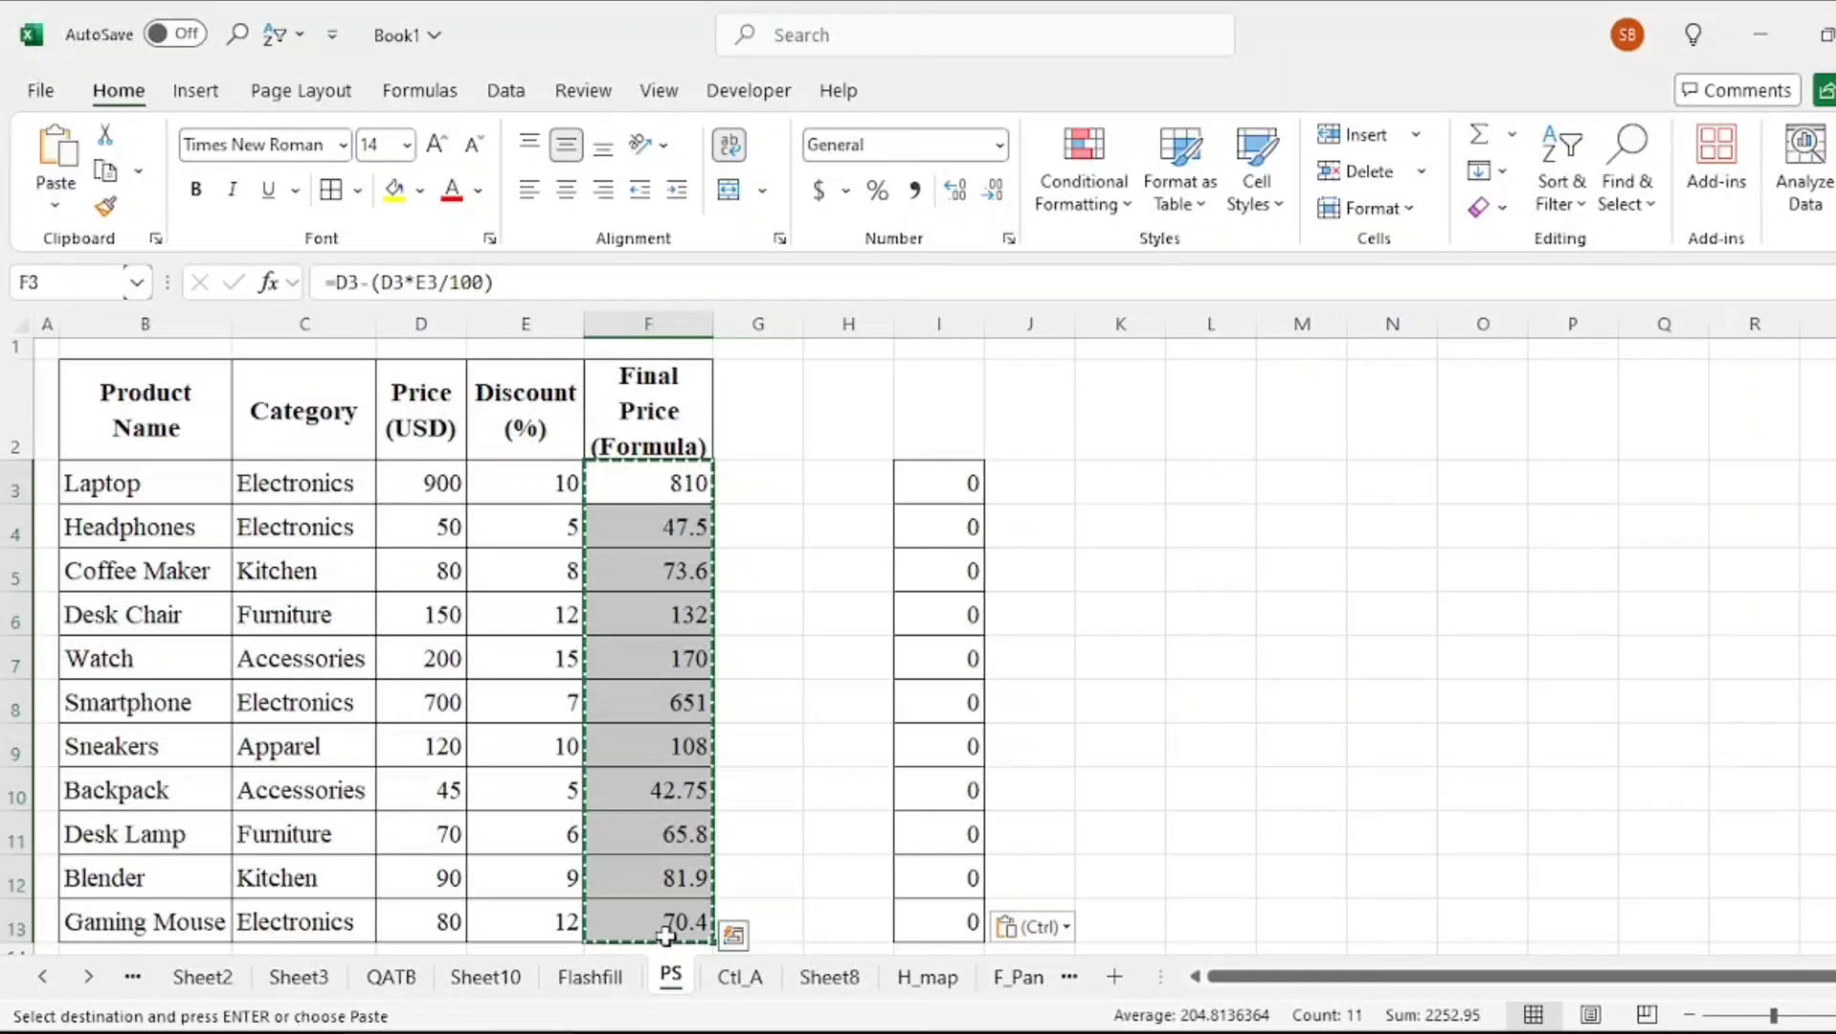
{"action": "left_click", "coordinate": [932, 470]}
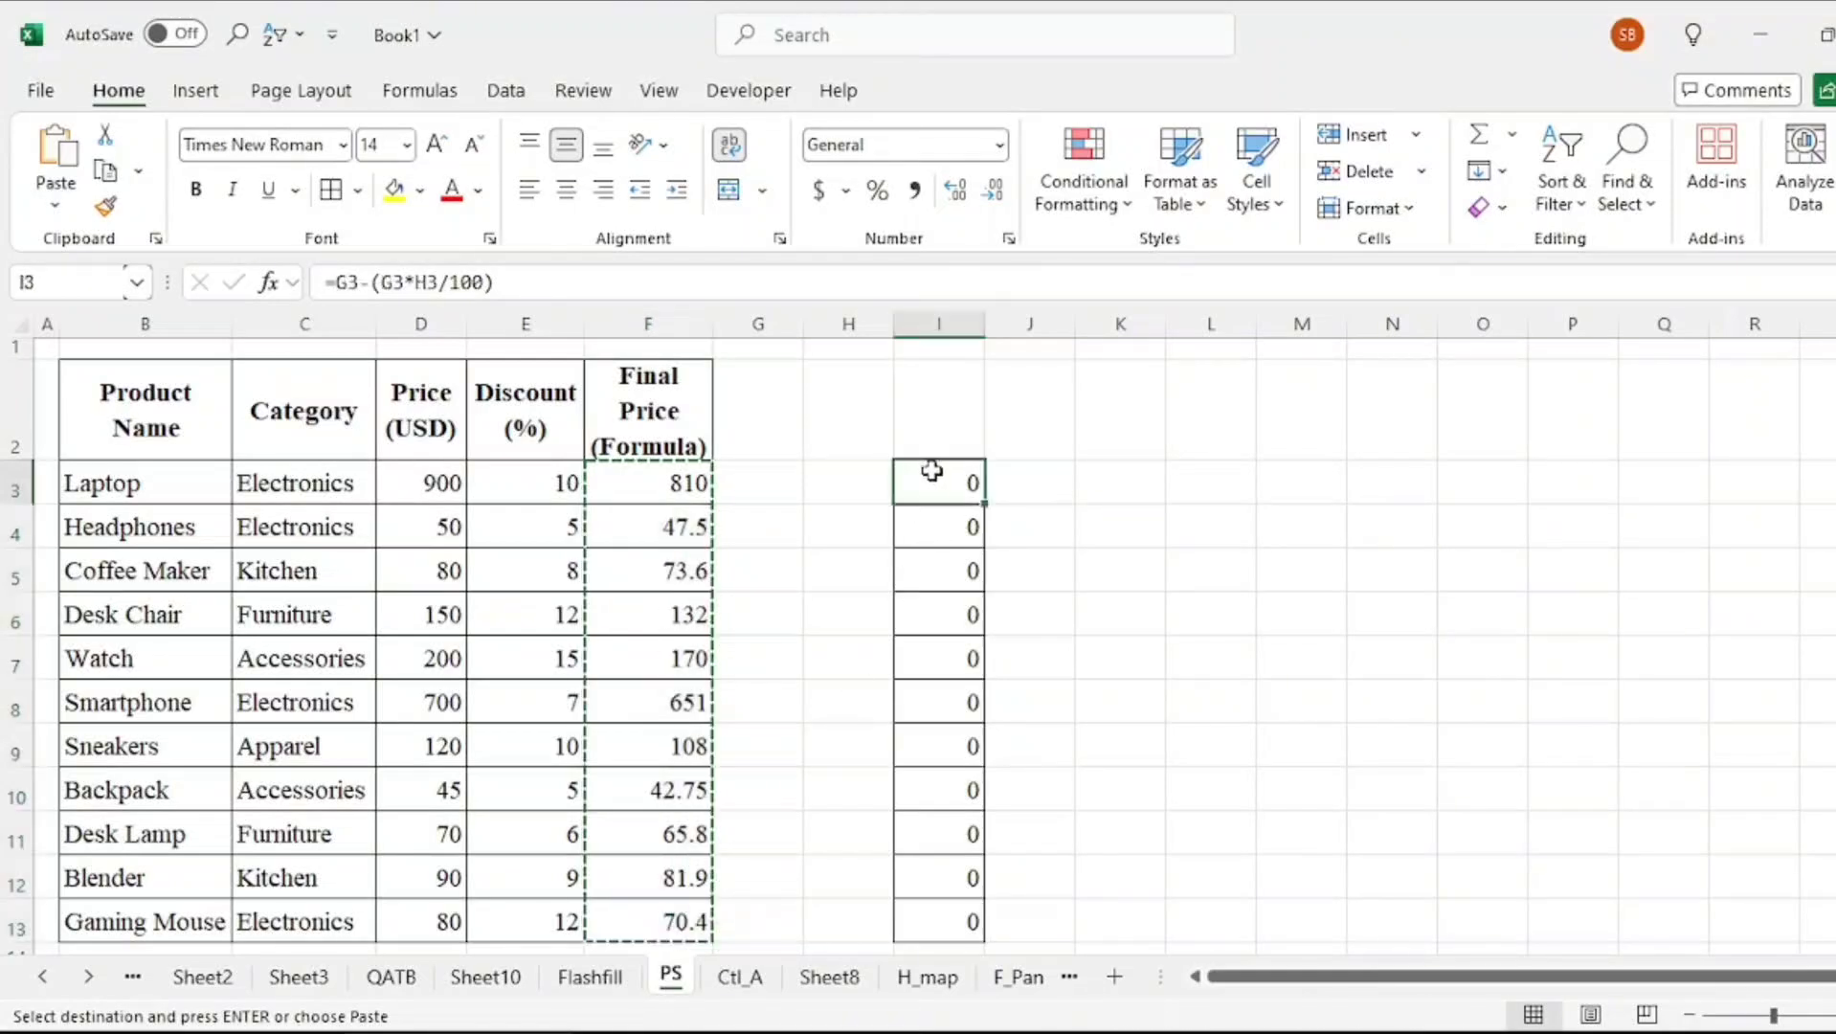
{"action": "right_click", "coordinate": [932, 470]}
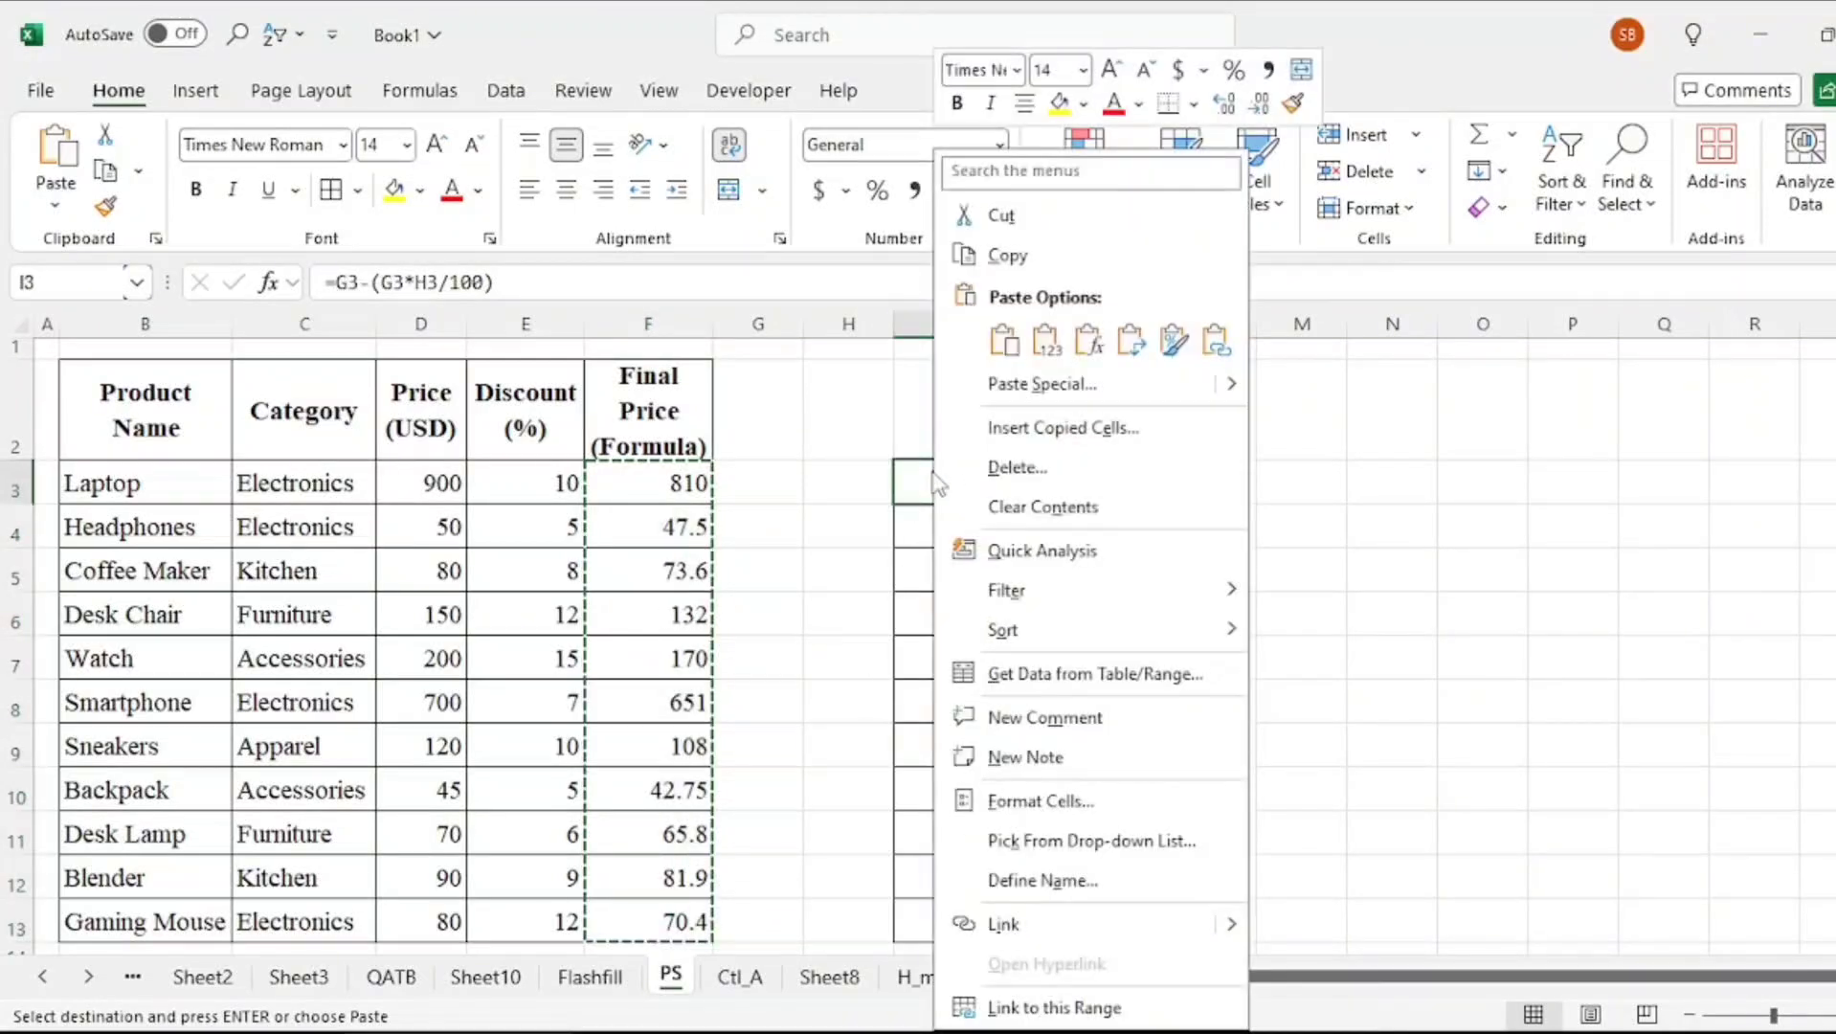
{"action": "left_click", "coordinate": [1044, 385]}
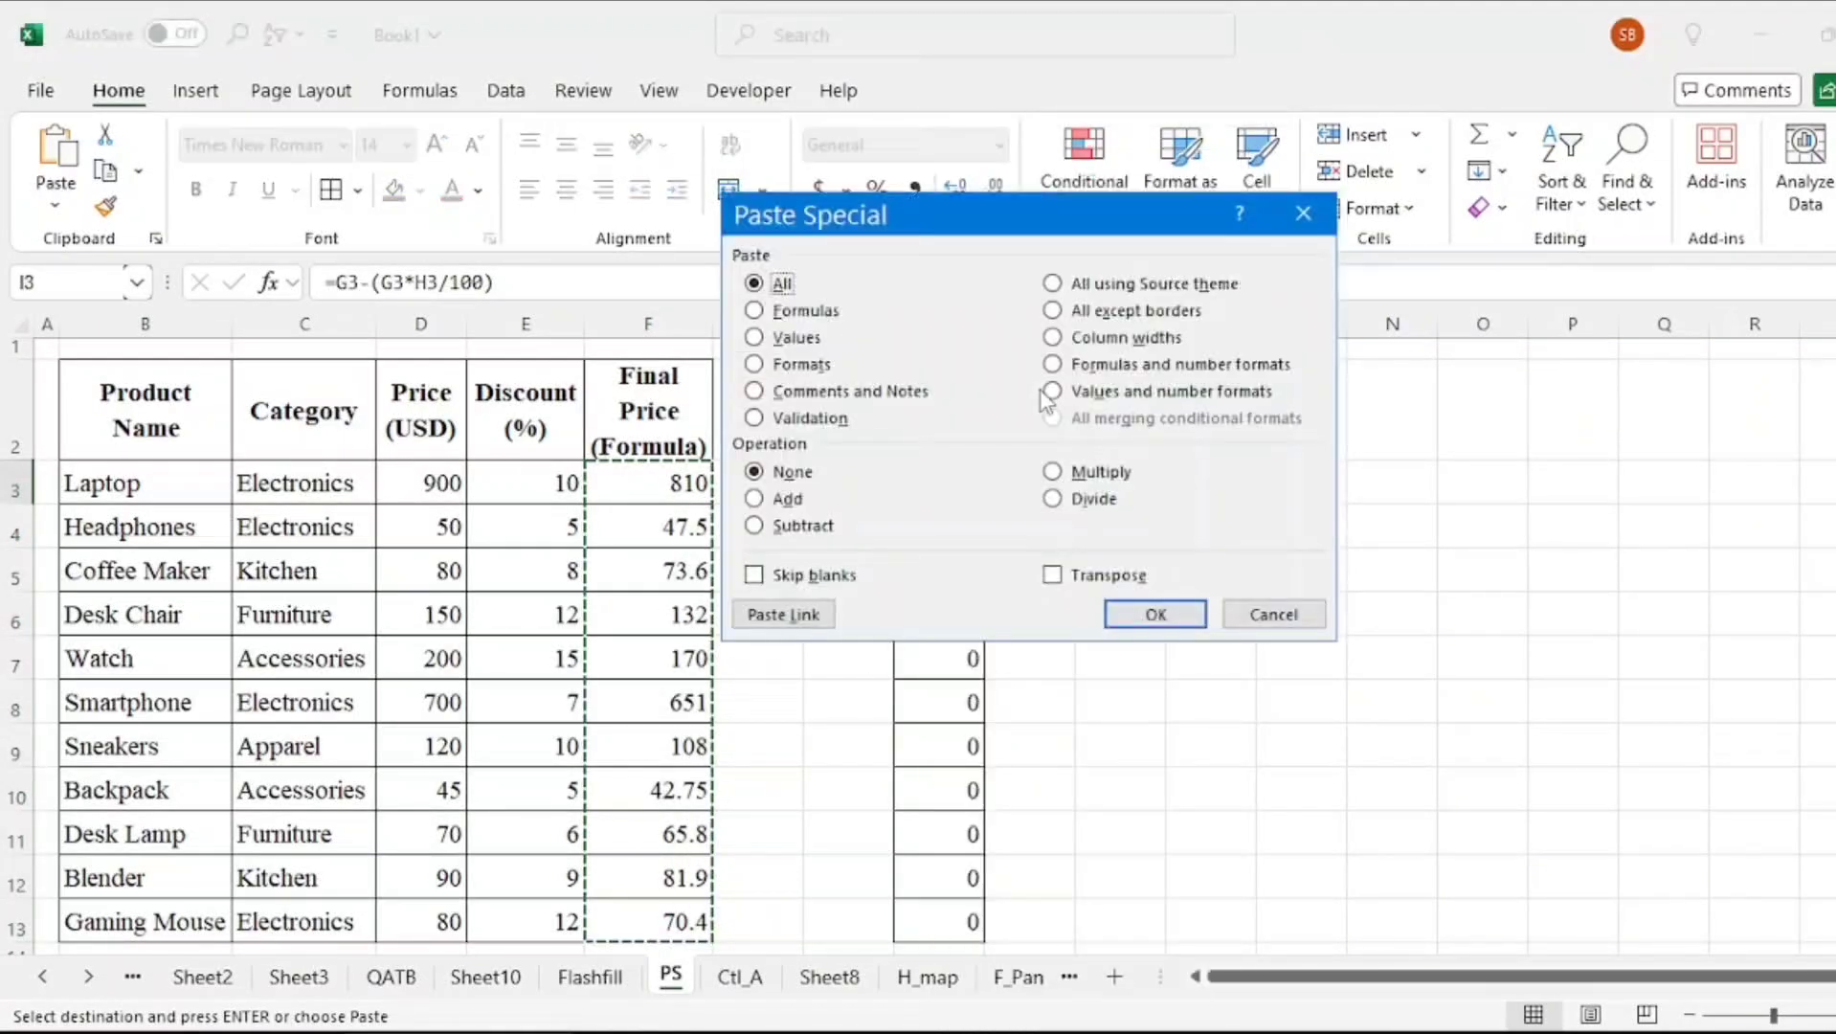
{"action": "left_click", "coordinate": [787, 338]}
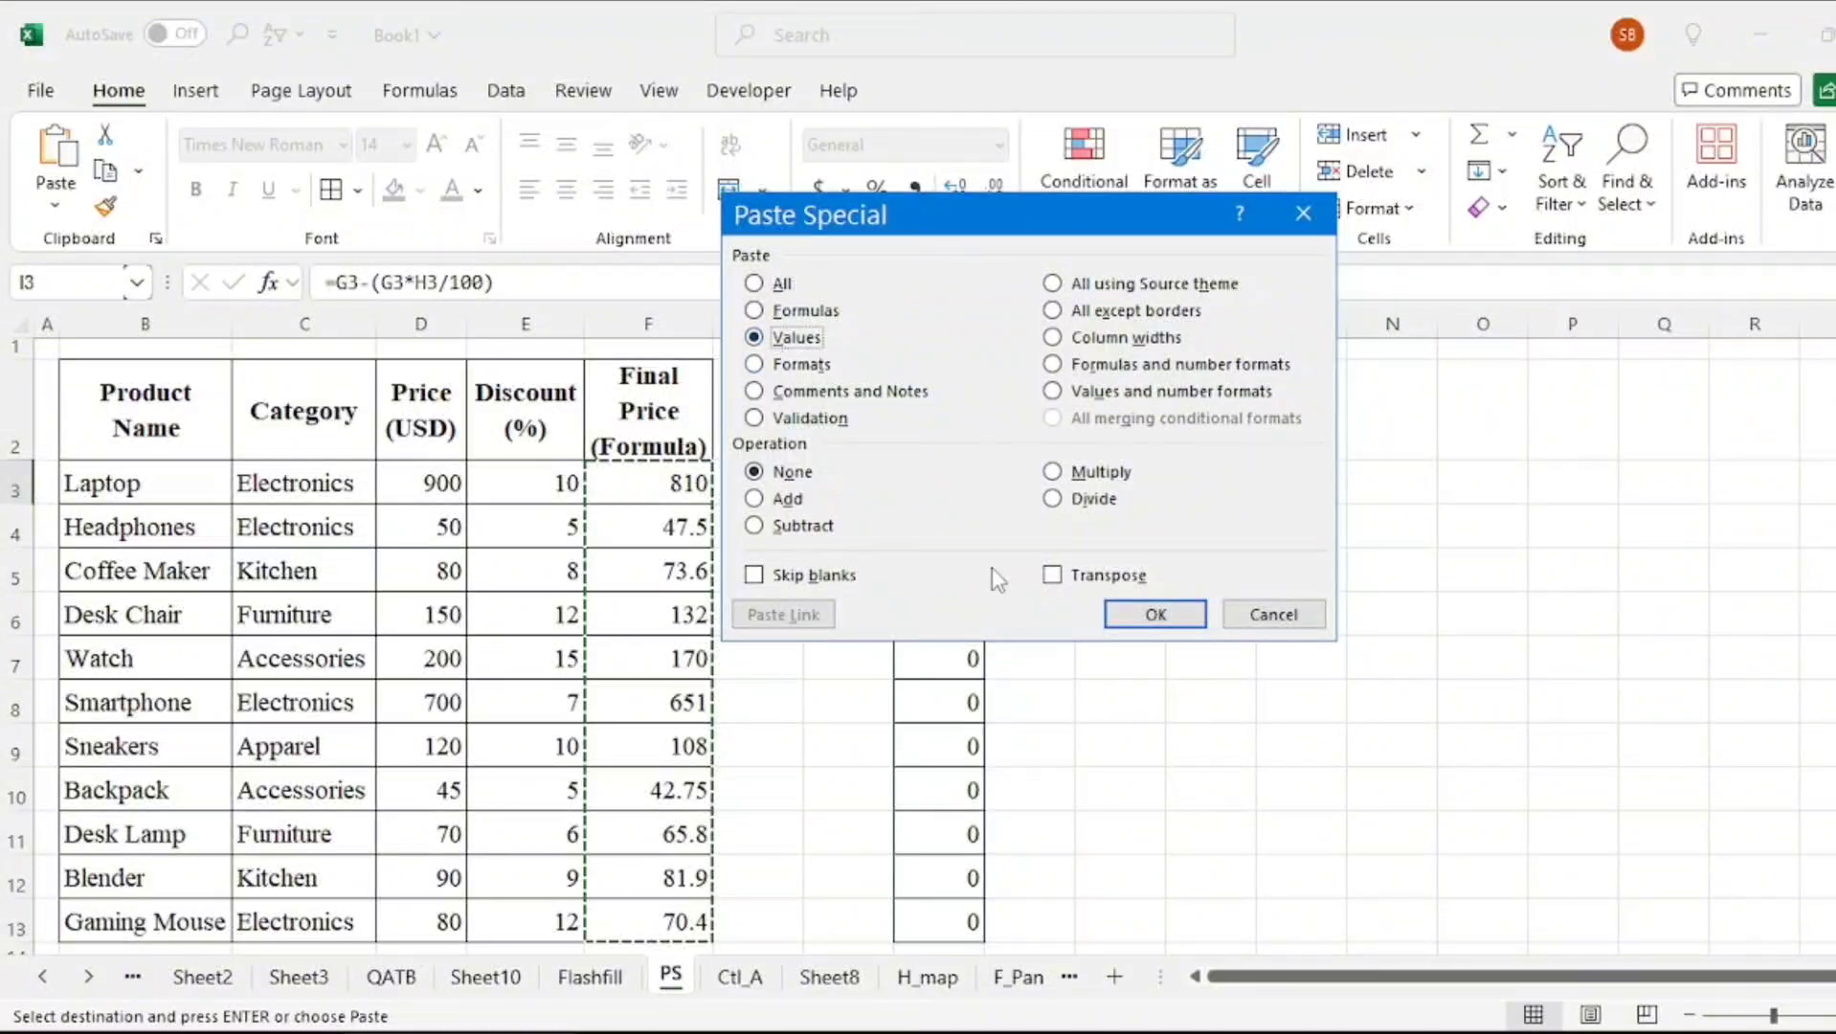
{"action": "left_click", "coordinate": [1153, 614]}
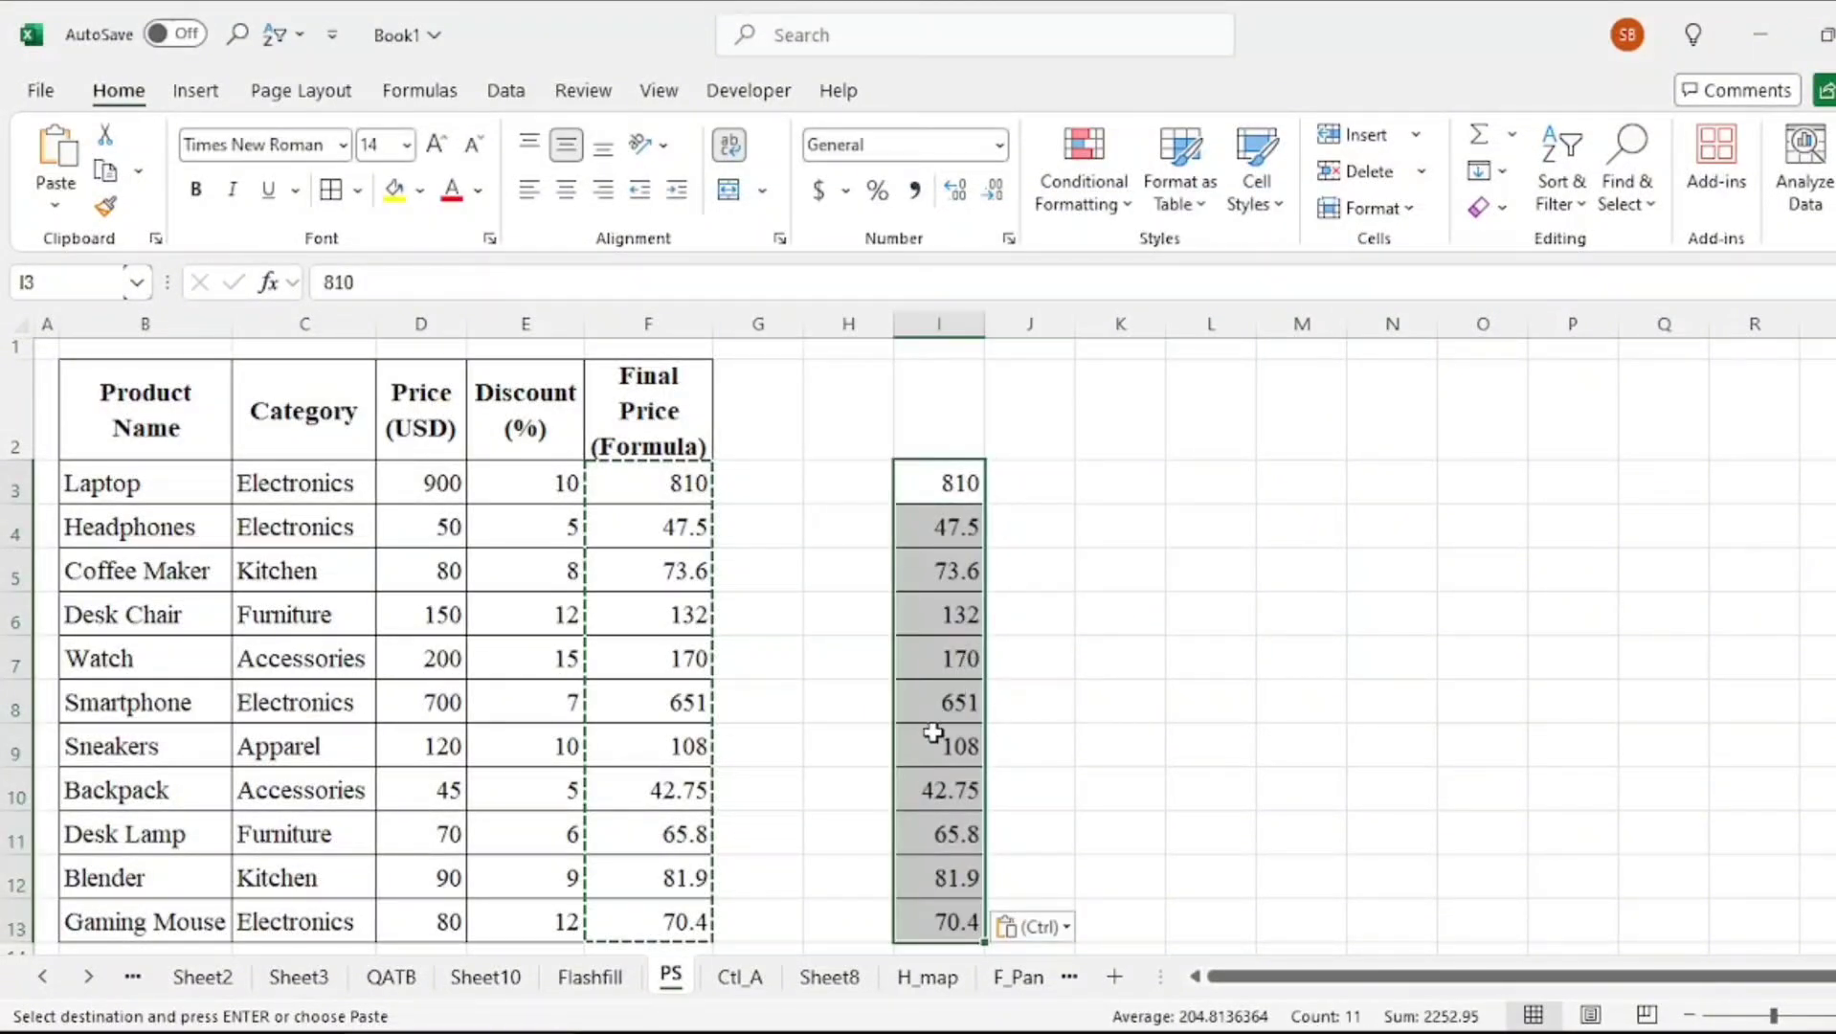
Delete column I
{"action": "right_click", "coordinate": [939, 323]}
{"action": "left_click", "coordinate": [1005, 651]}
Copy F3:F13 and paste them into I4 with Paste Special set to Values and Transpose
{"action": "left_click_drag", "start_coordinate": [671, 483], "coordinate": [682, 909]}
{"action": "key", "text": "ctrl+c"}
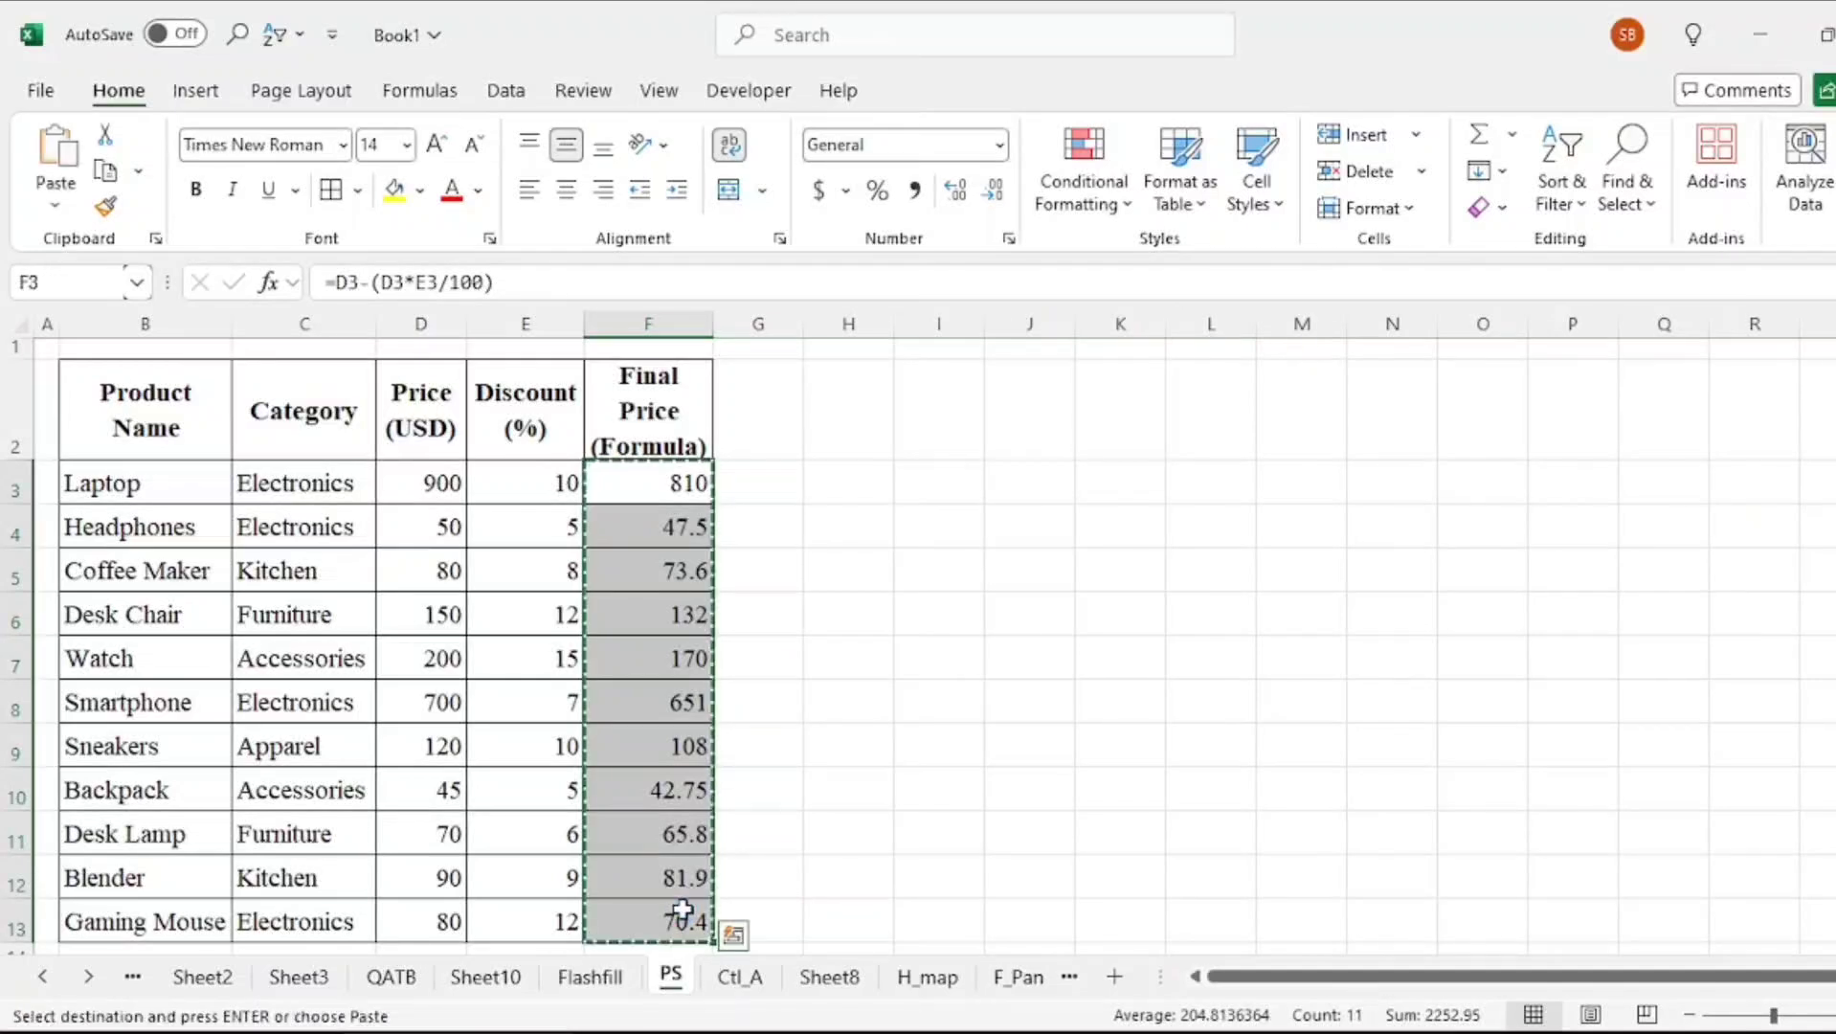
{"action": "left_click", "coordinate": [924, 536]}
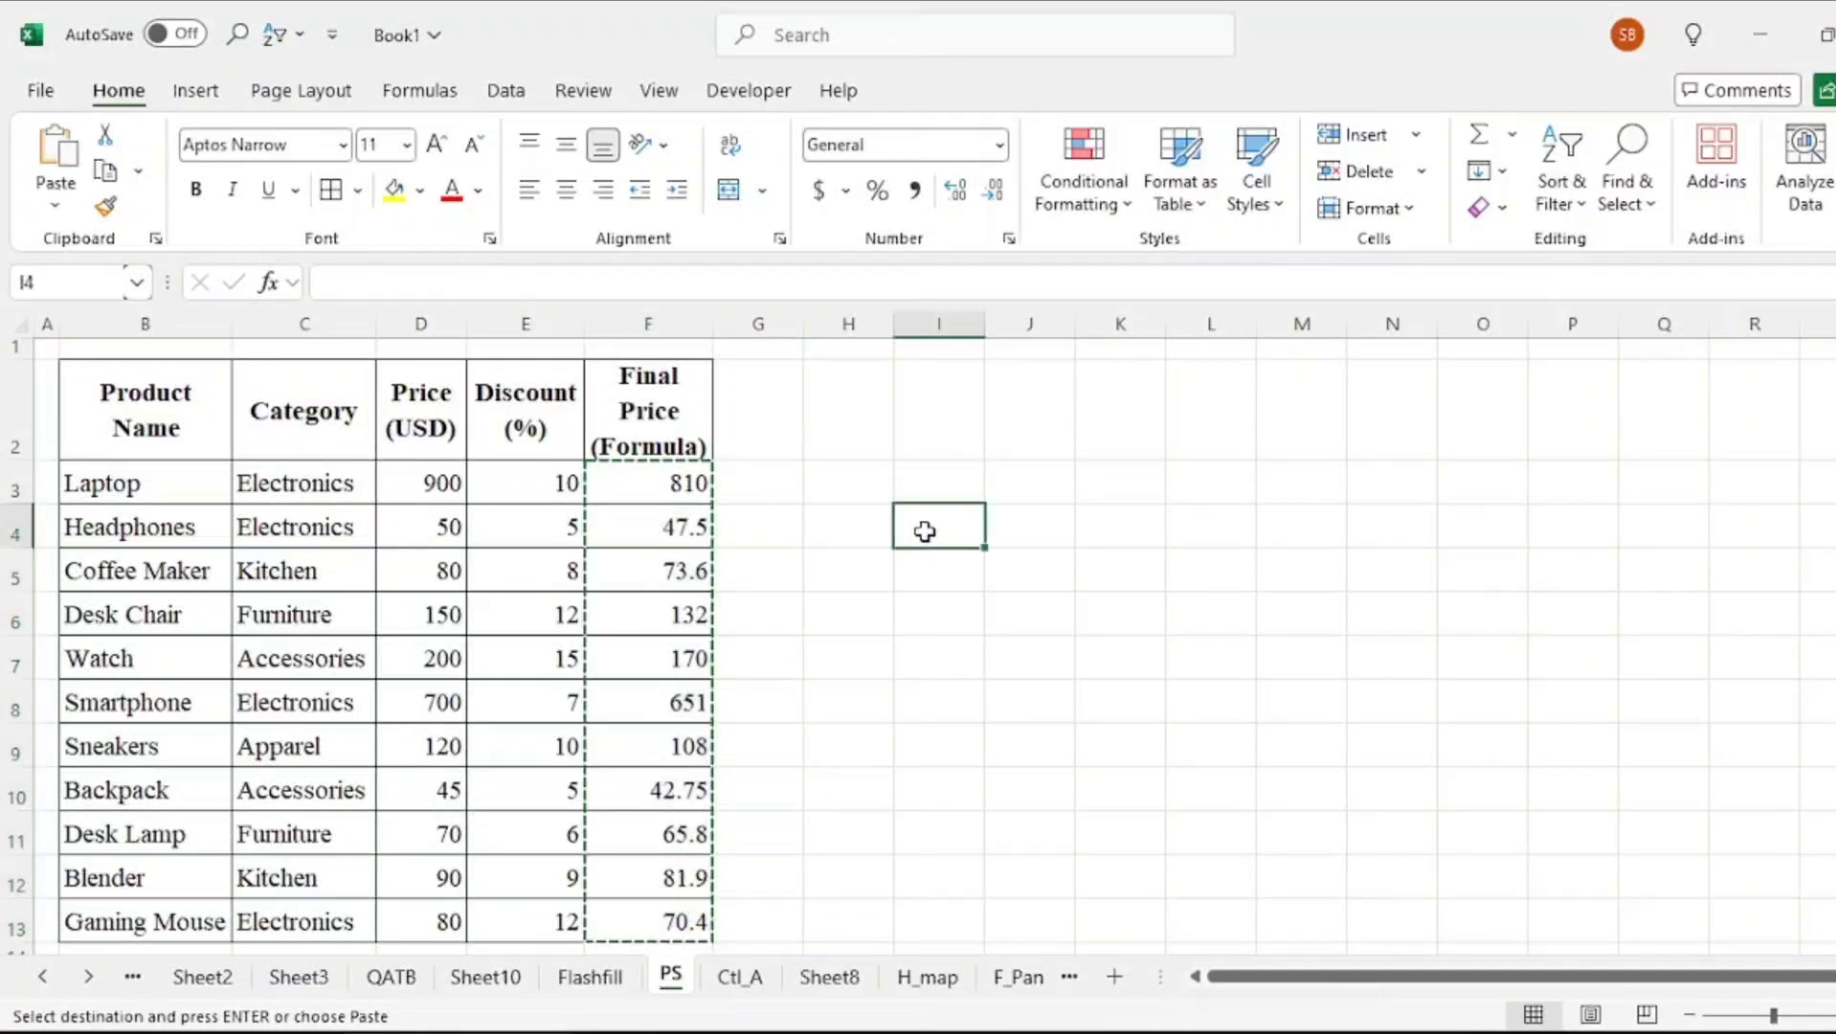
{"action": "right_click", "coordinate": [923, 531]}
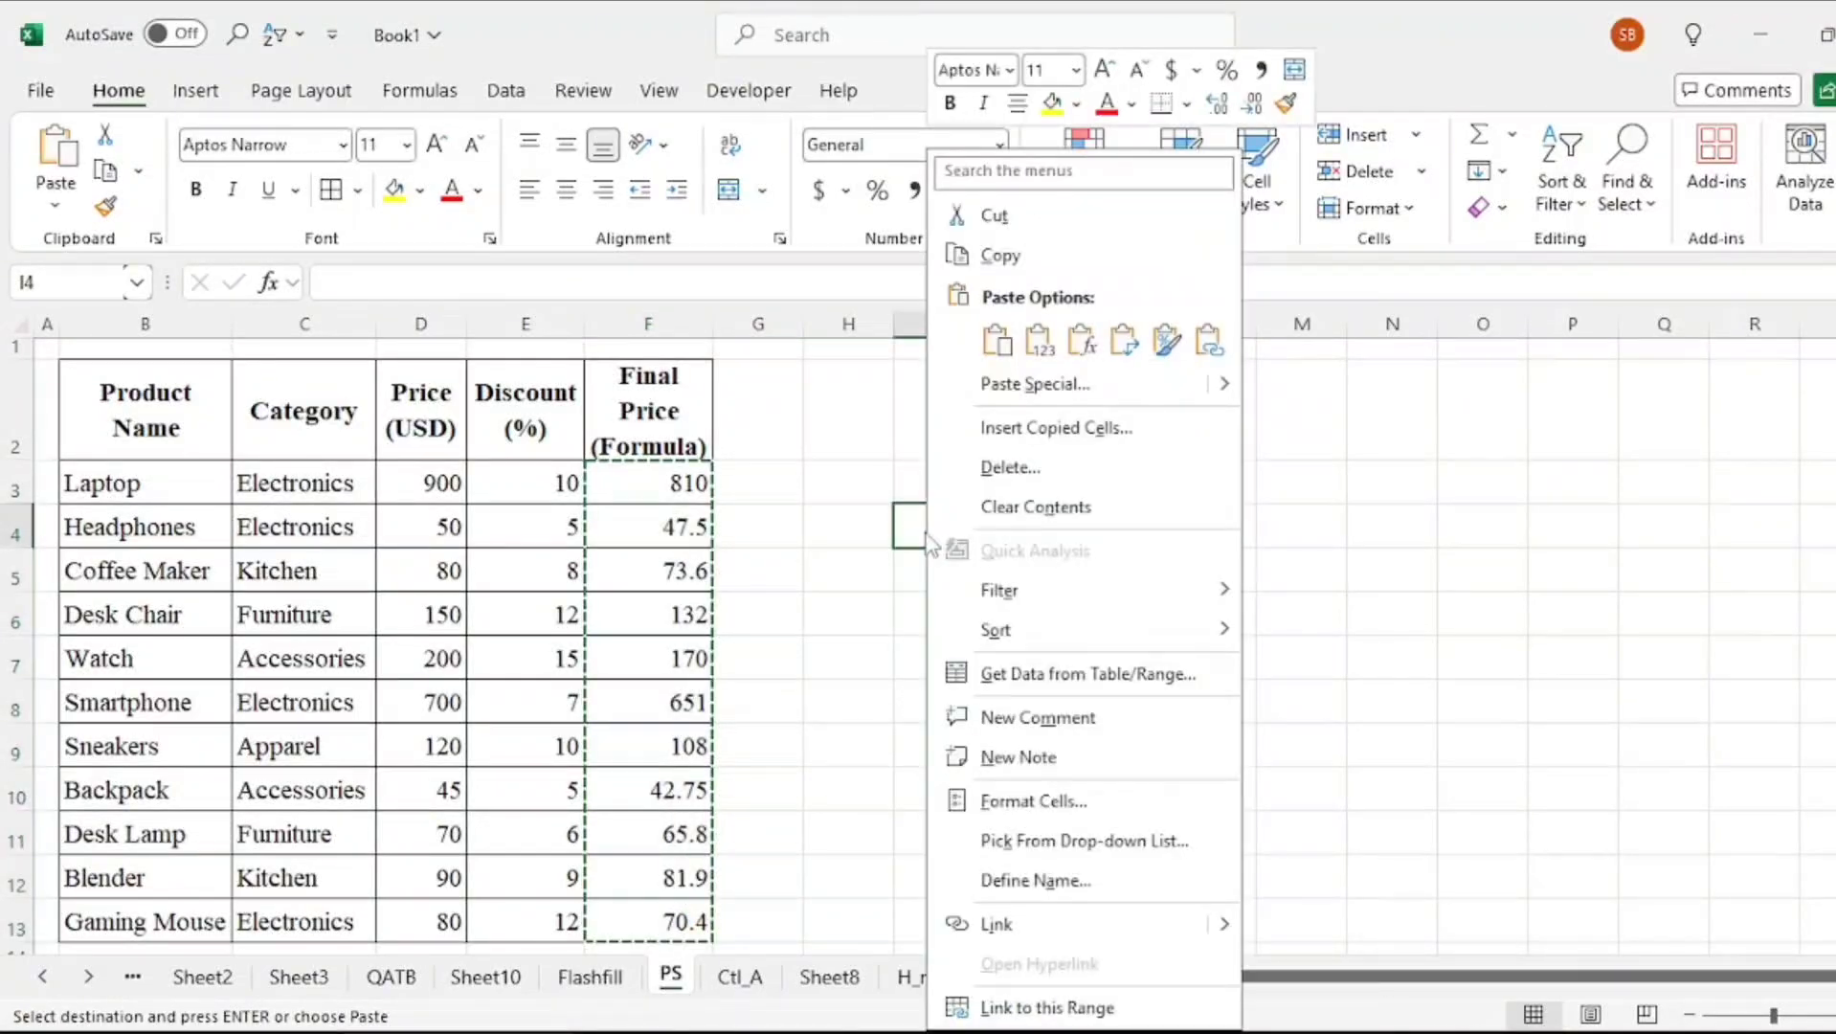
{"action": "left_click", "coordinate": [1023, 385]}
{"action": "left_click", "coordinate": [1026, 573]}
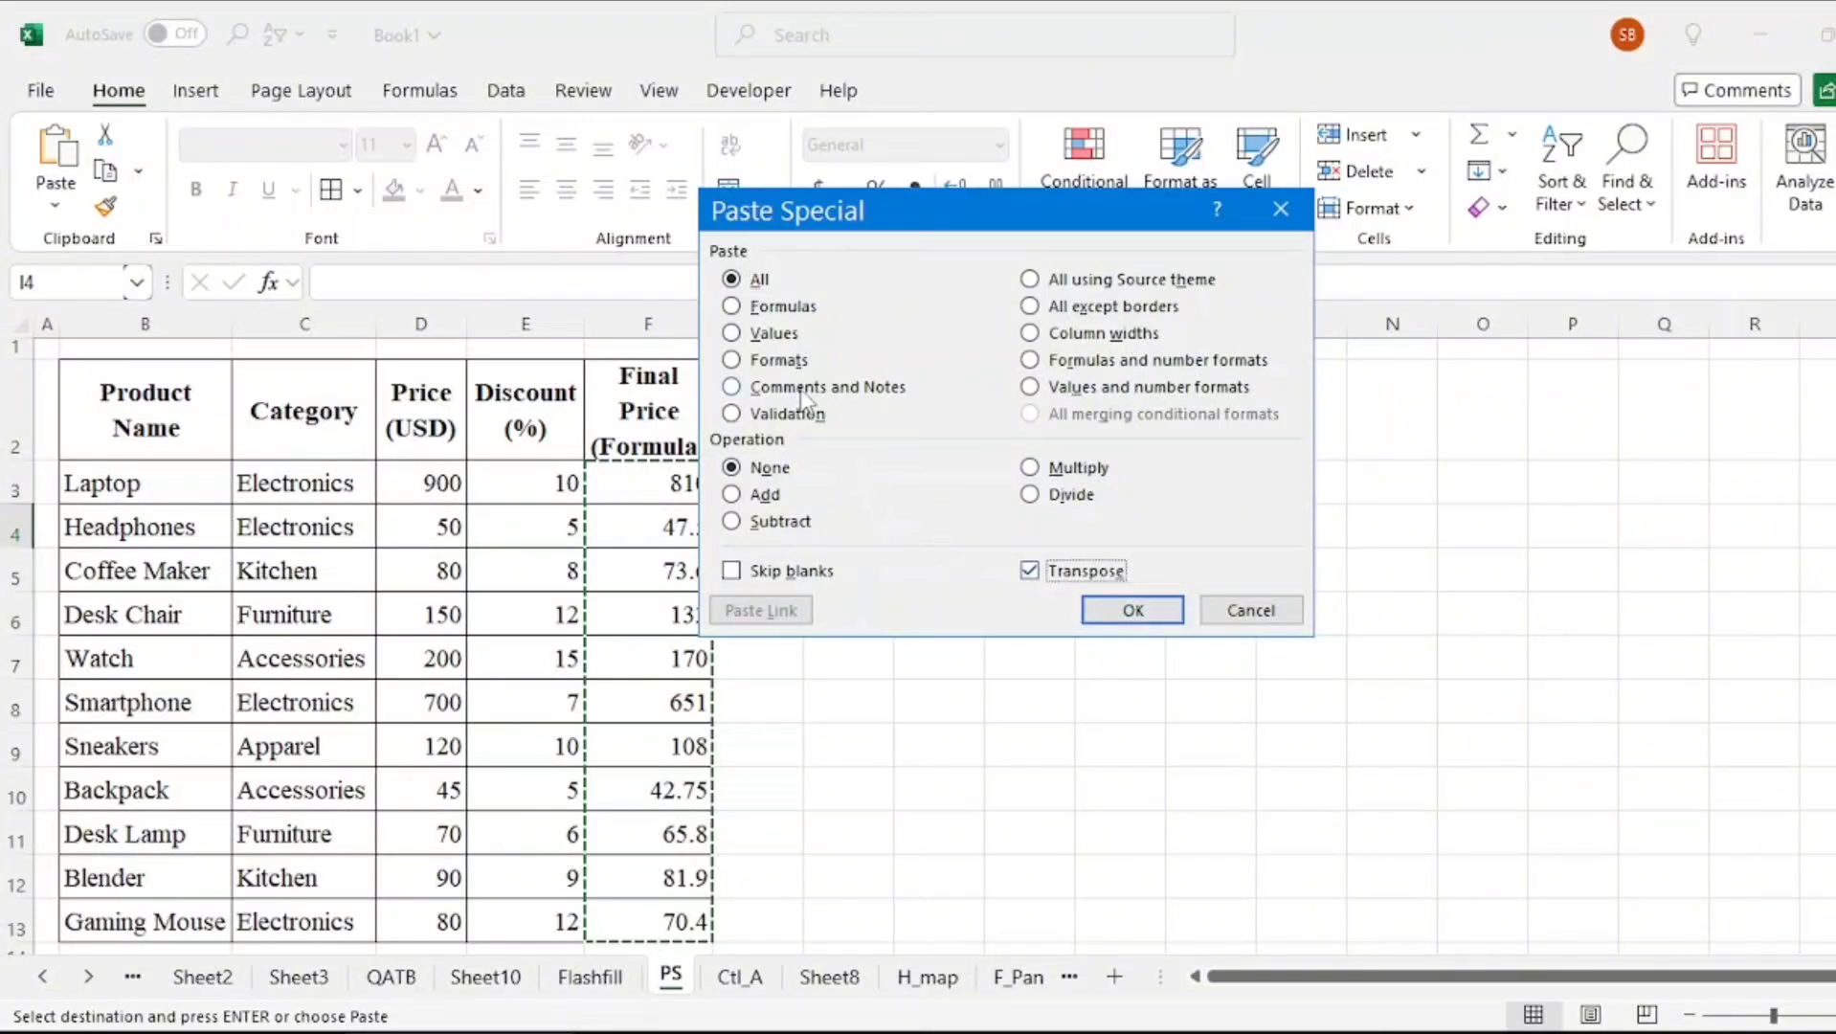
{"action": "left_click", "coordinate": [769, 335]}
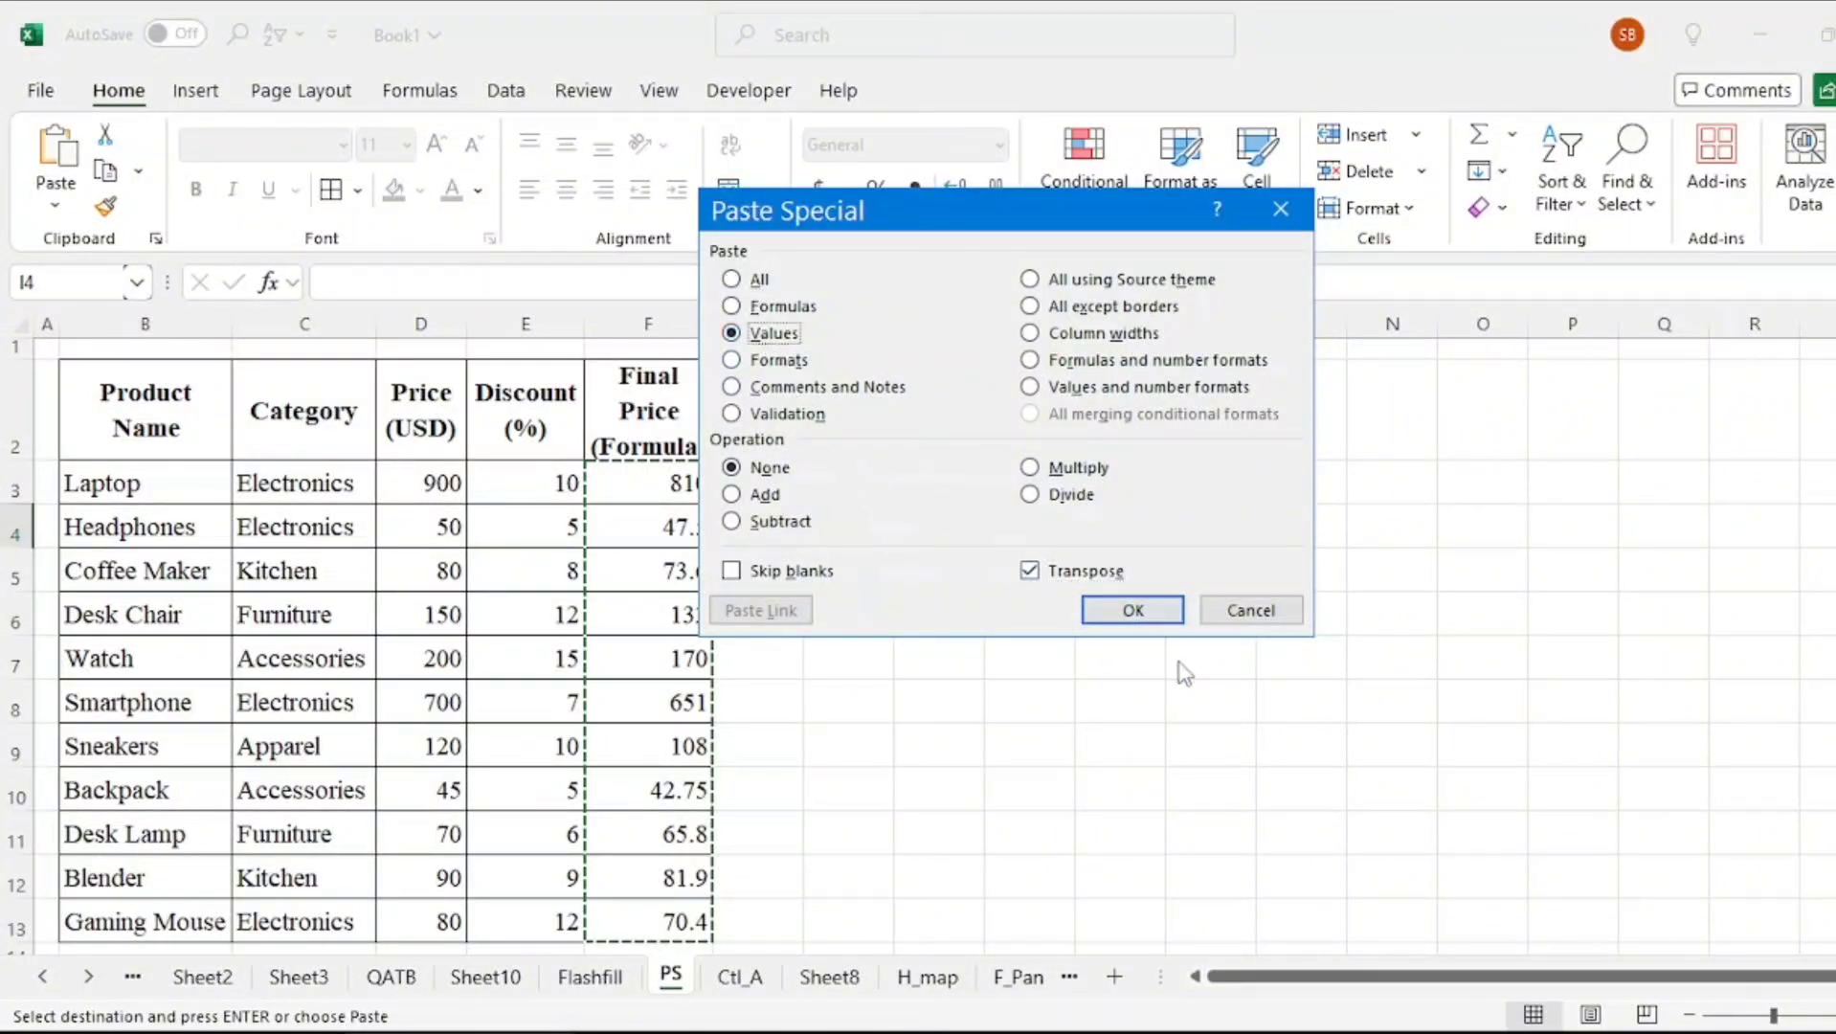
{"action": "left_click", "coordinate": [1131, 609]}
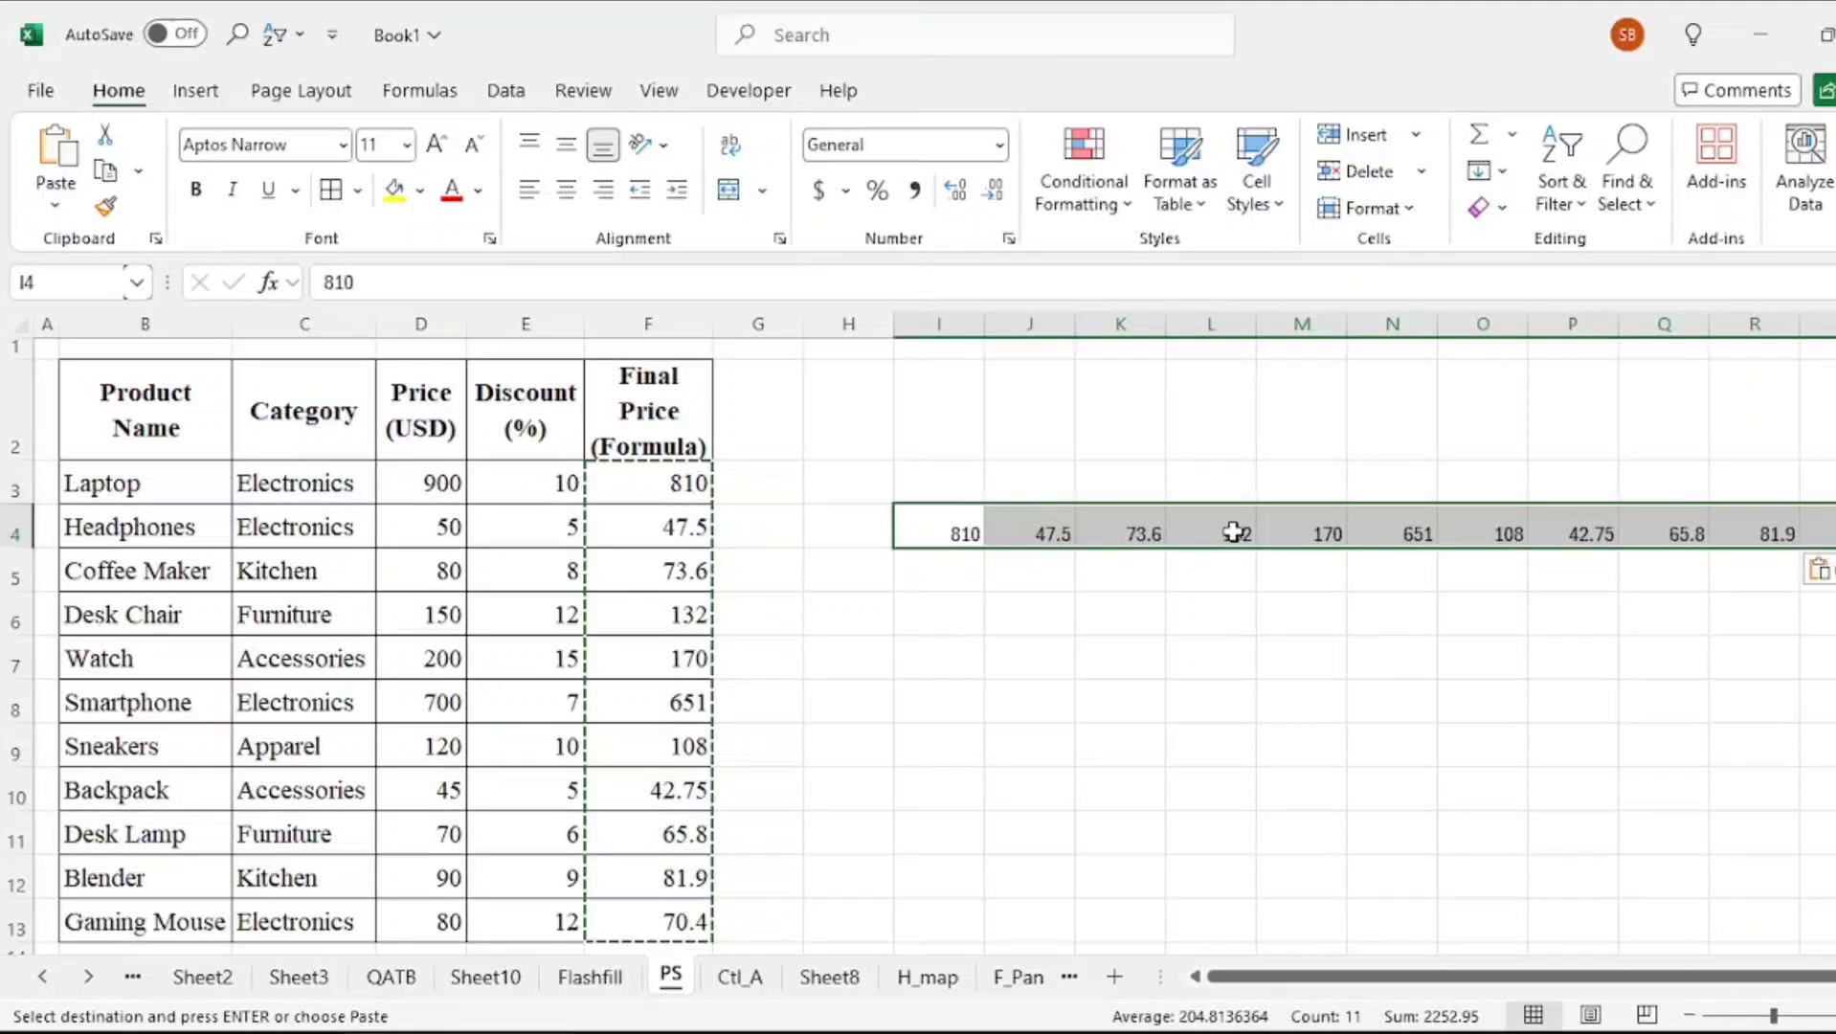
Undo the transposed paste, copy F3:F13, and paste into J3 using Paste Special with Formulas and number formats
{"action": "key", "text": "ctrl+z"}
{"action": "left_click", "coordinate": [670, 482]}
{"action": "left_click_drag", "start_coordinate": [670, 483], "coordinate": [648, 921]}
{"action": "key", "text": "ctrl+c"}
{"action": "left_click", "coordinate": [1028, 482]}
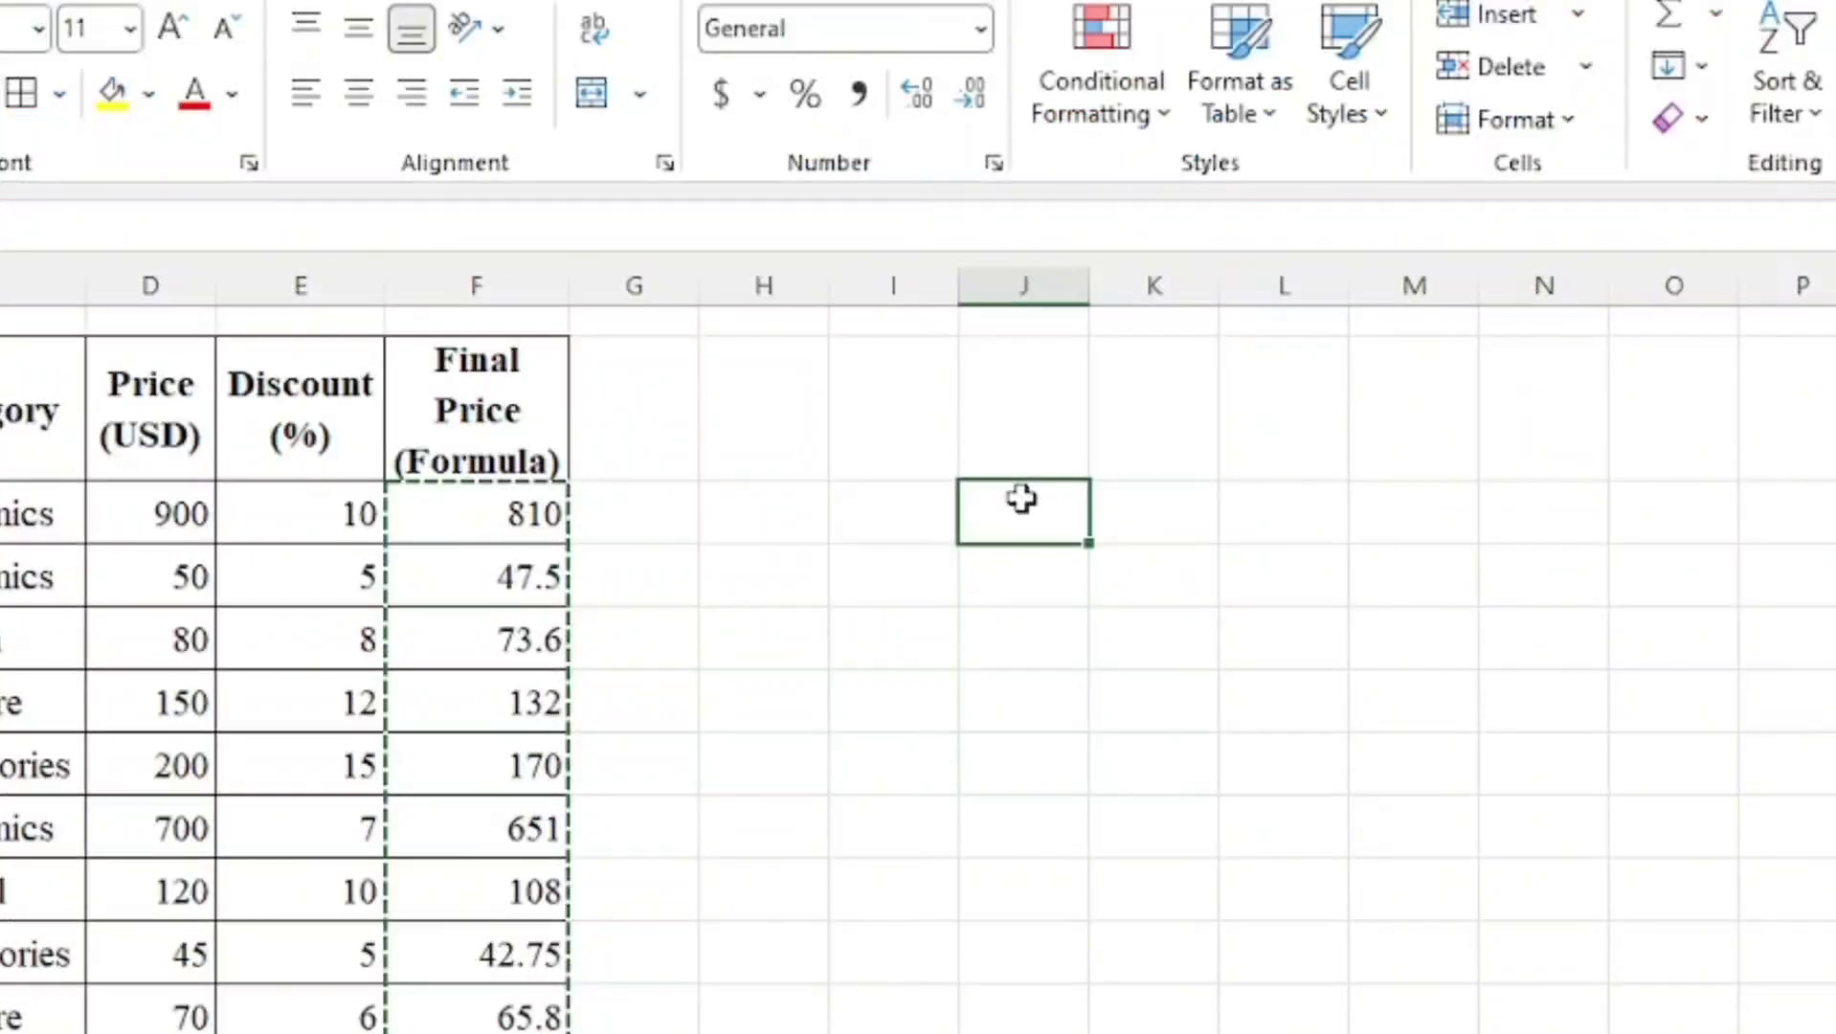
{"action": "right_click", "coordinate": [1022, 499]}
{"action": "left_click", "coordinate": [1157, 379]}
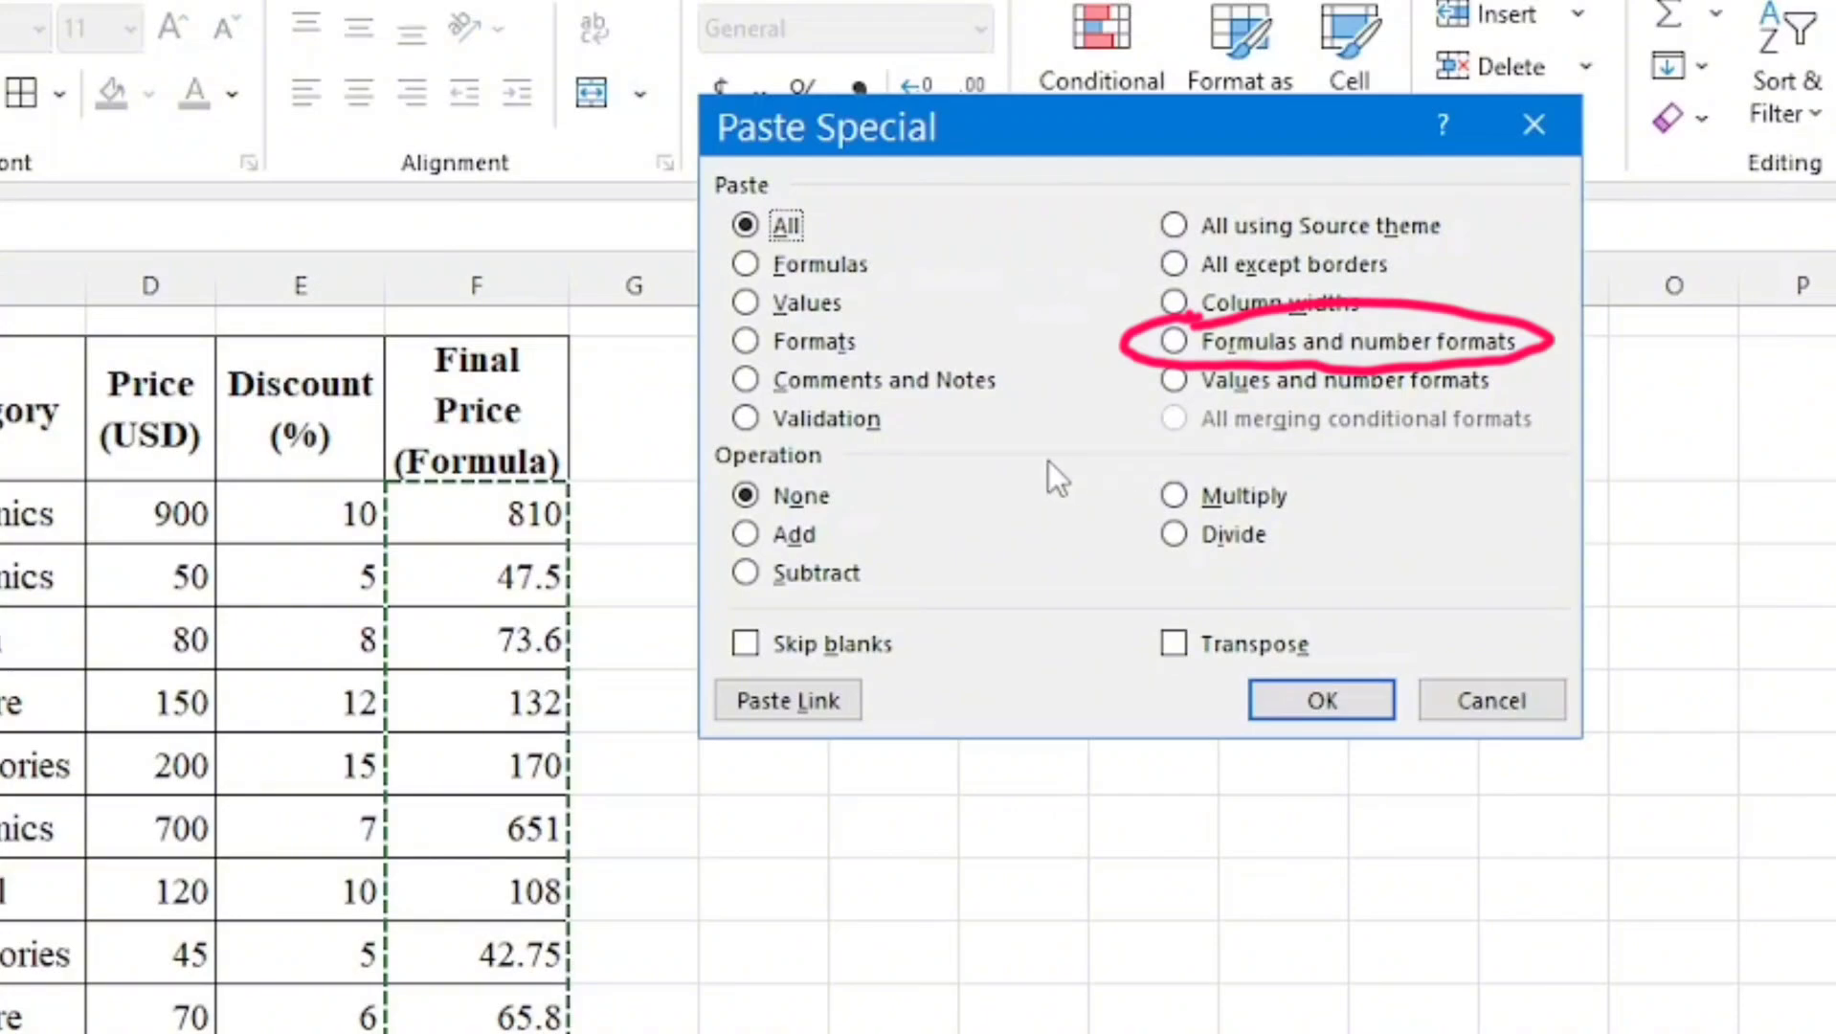
{"action": "left_click", "coordinate": [1174, 341]}
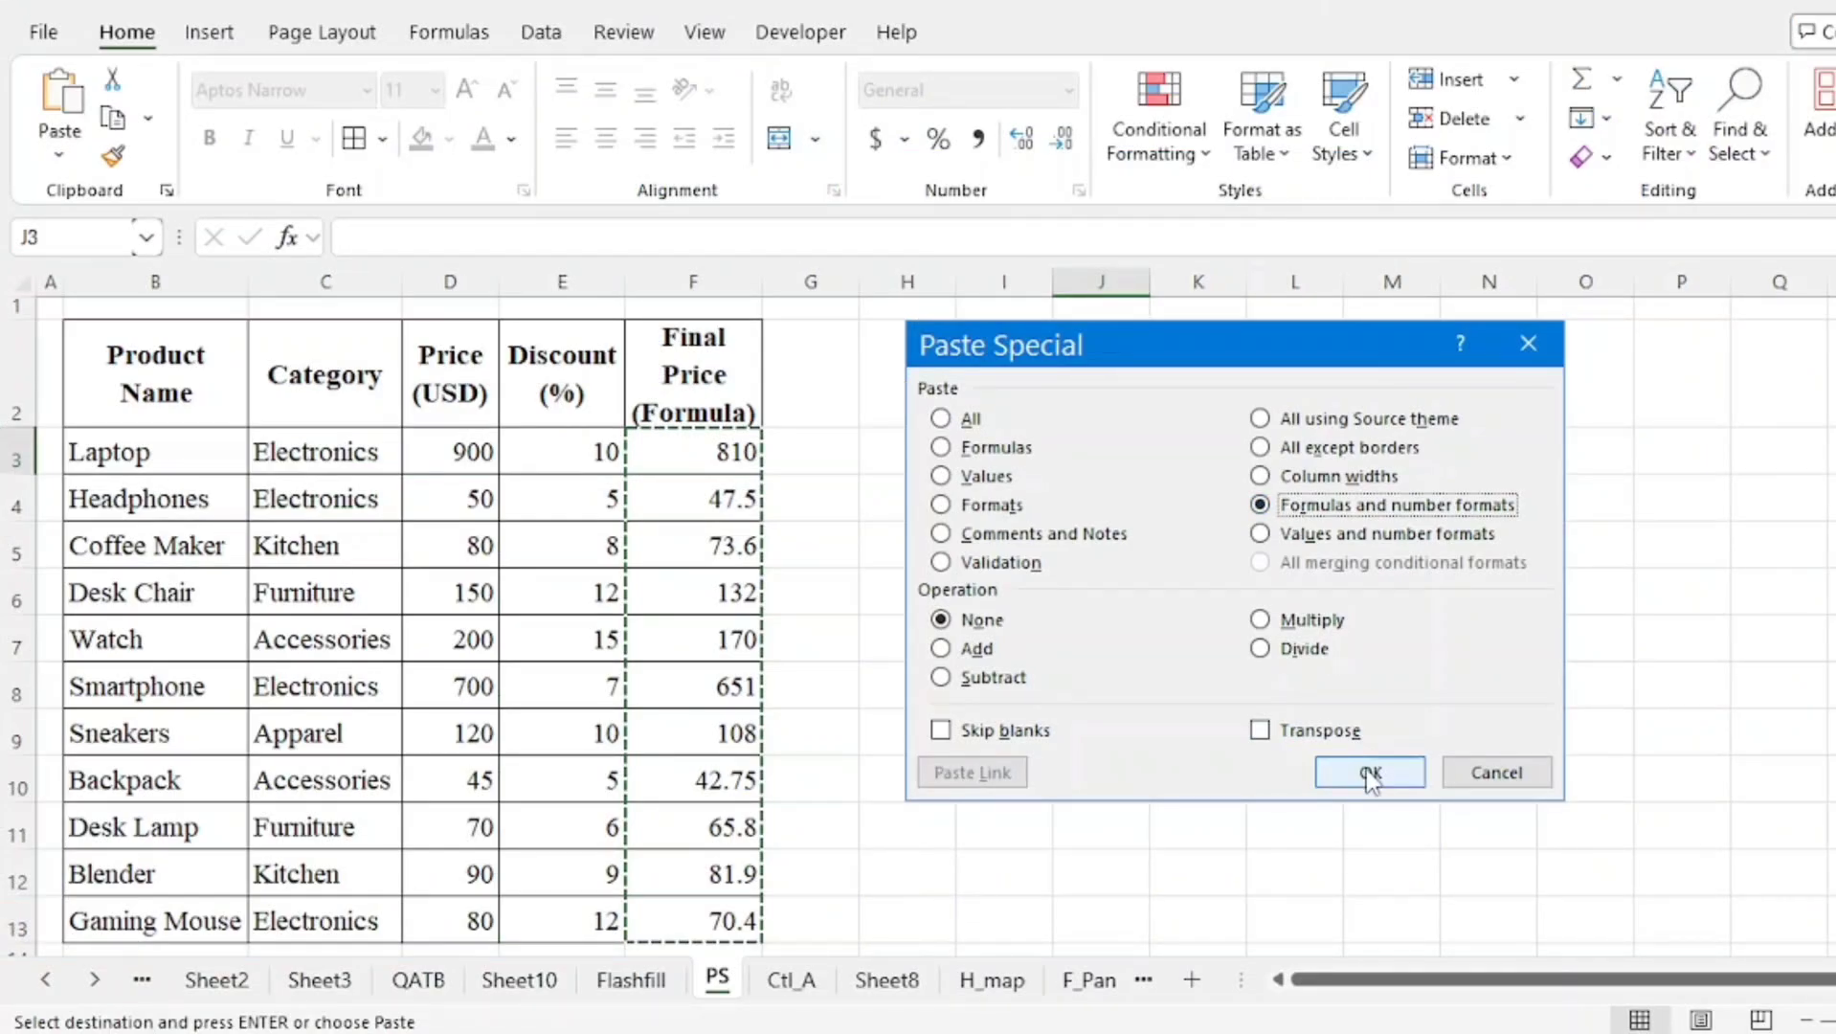
{"action": "left_click", "coordinate": [1371, 774]}
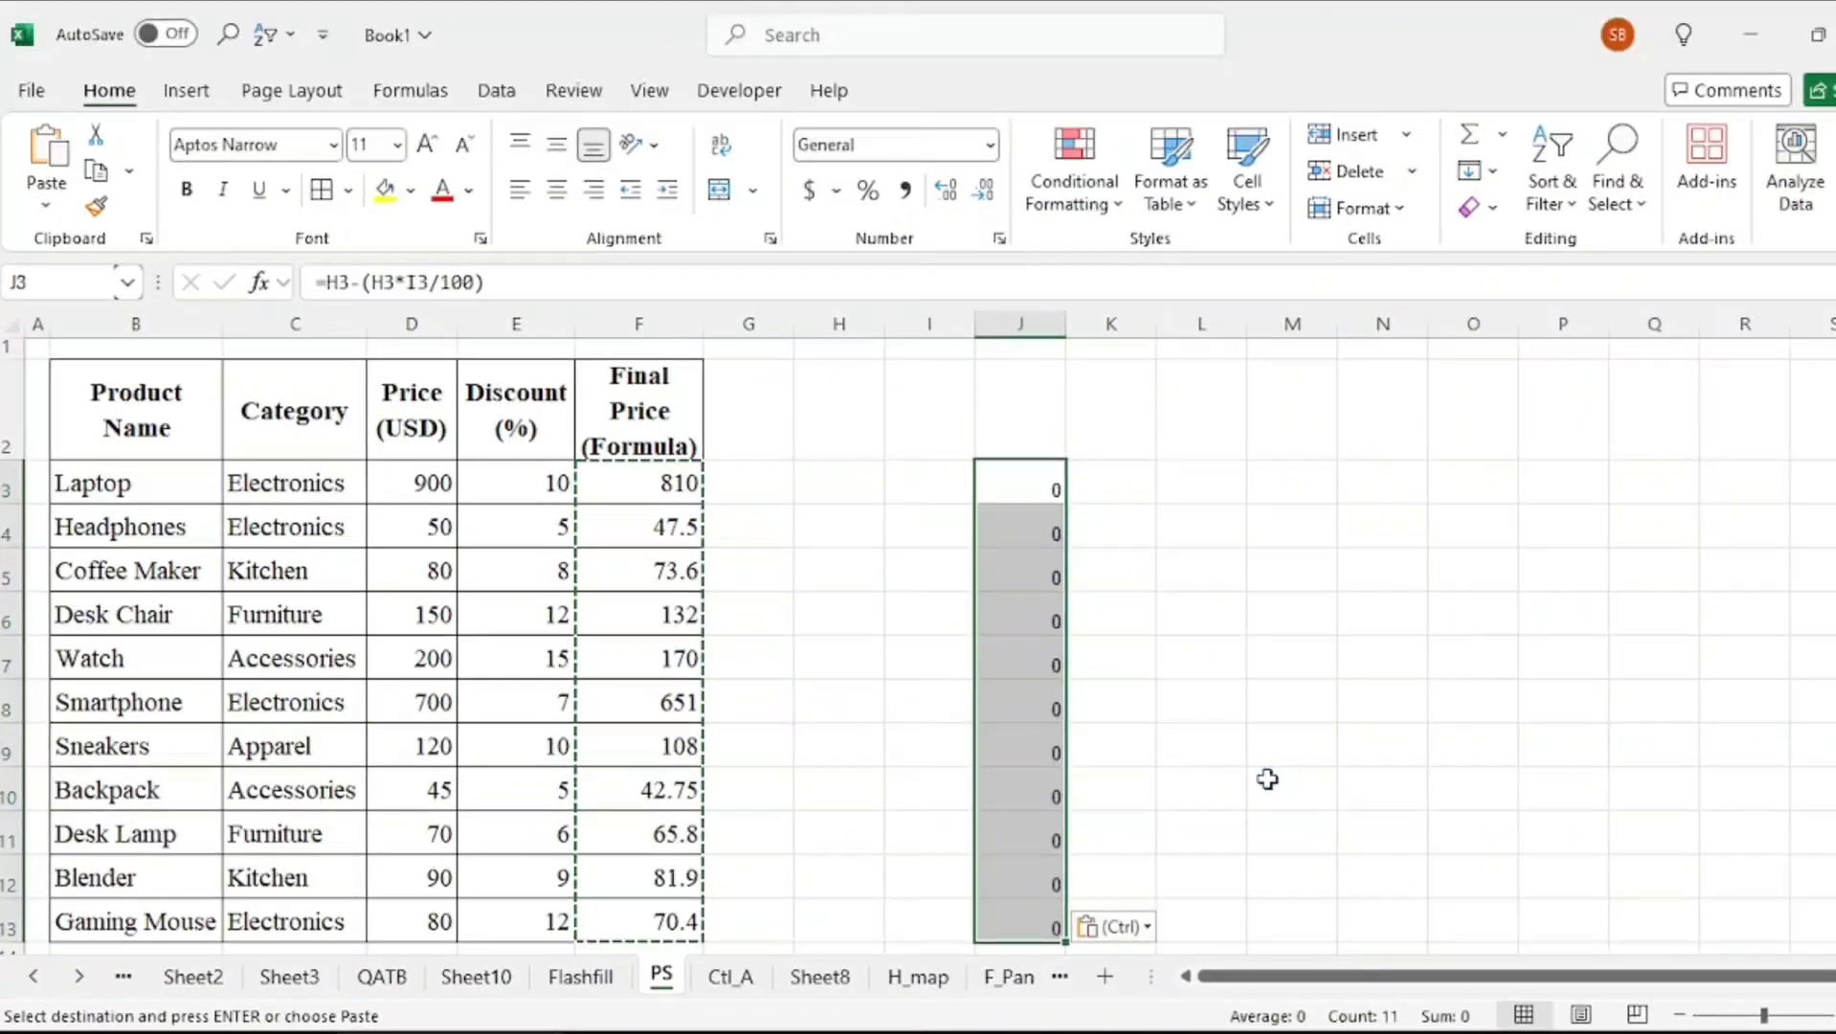
Enter price 900 and discount 10 in H3:I3, and 50 and 5 in H4:I4 to feed the pasted formulas
{"action": "left_click", "coordinate": [835, 494]}
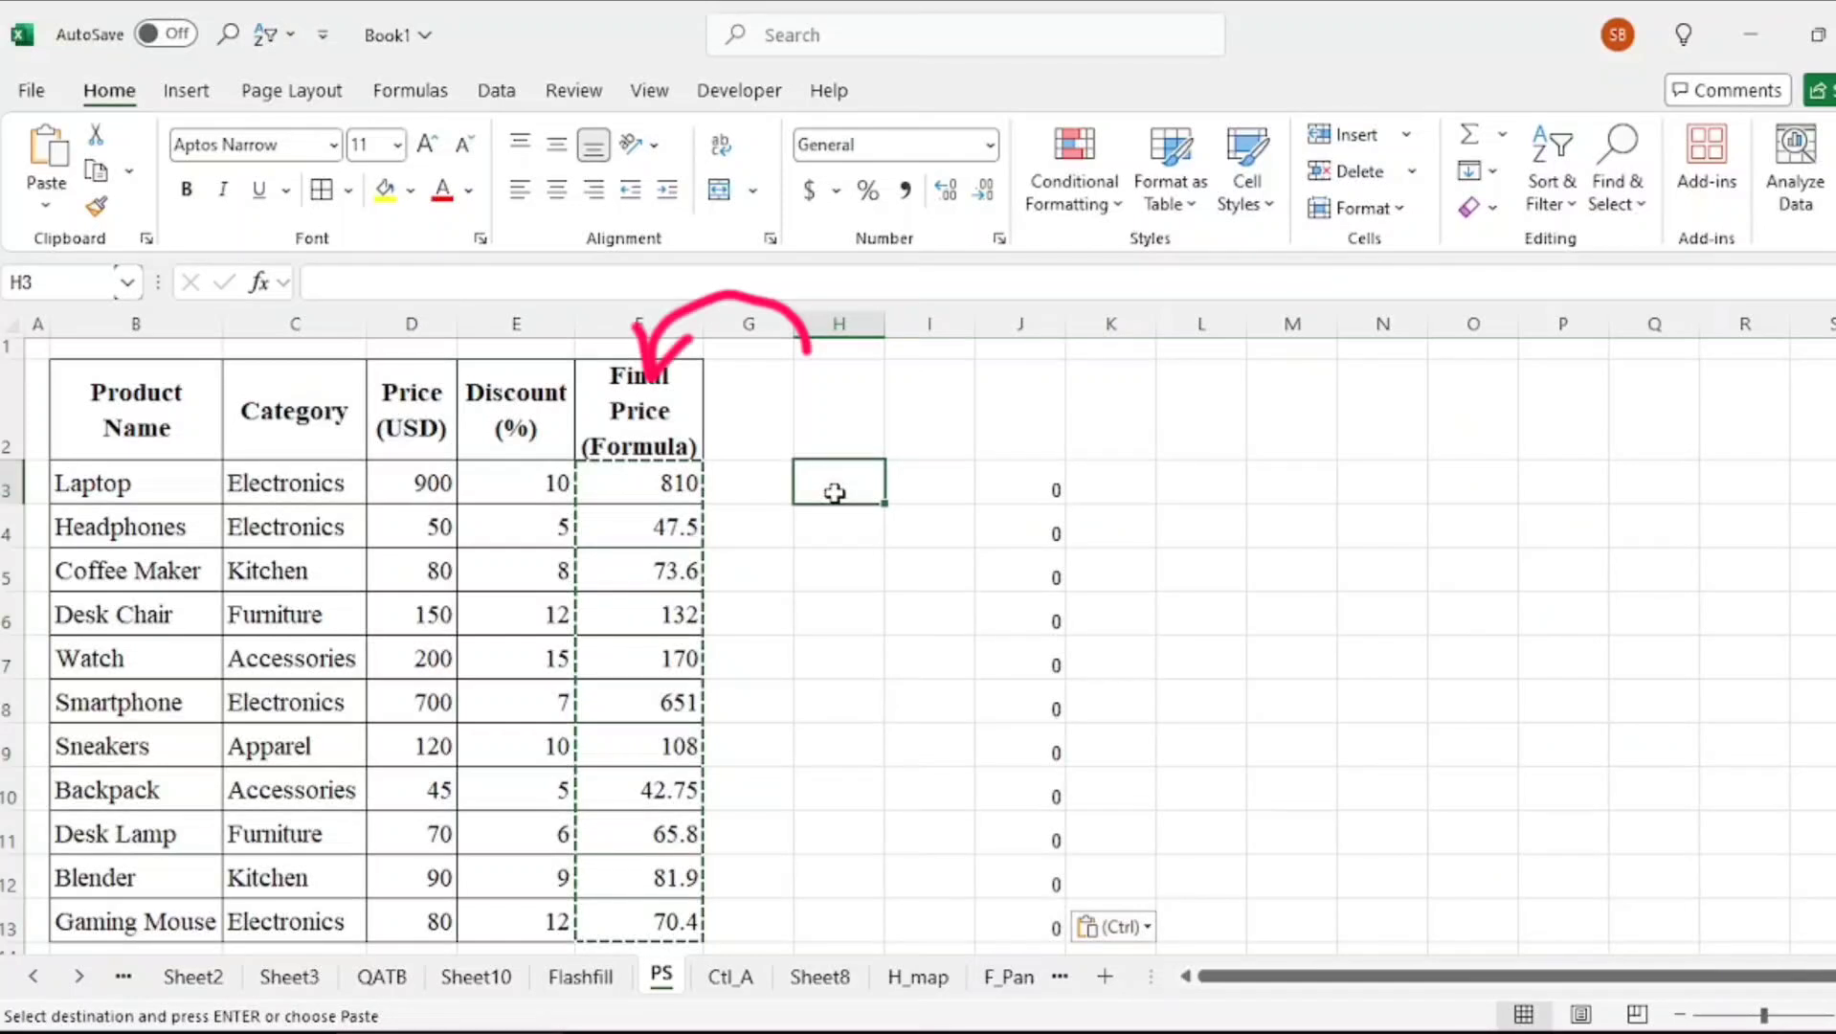
{"action": "type", "text": "900"}
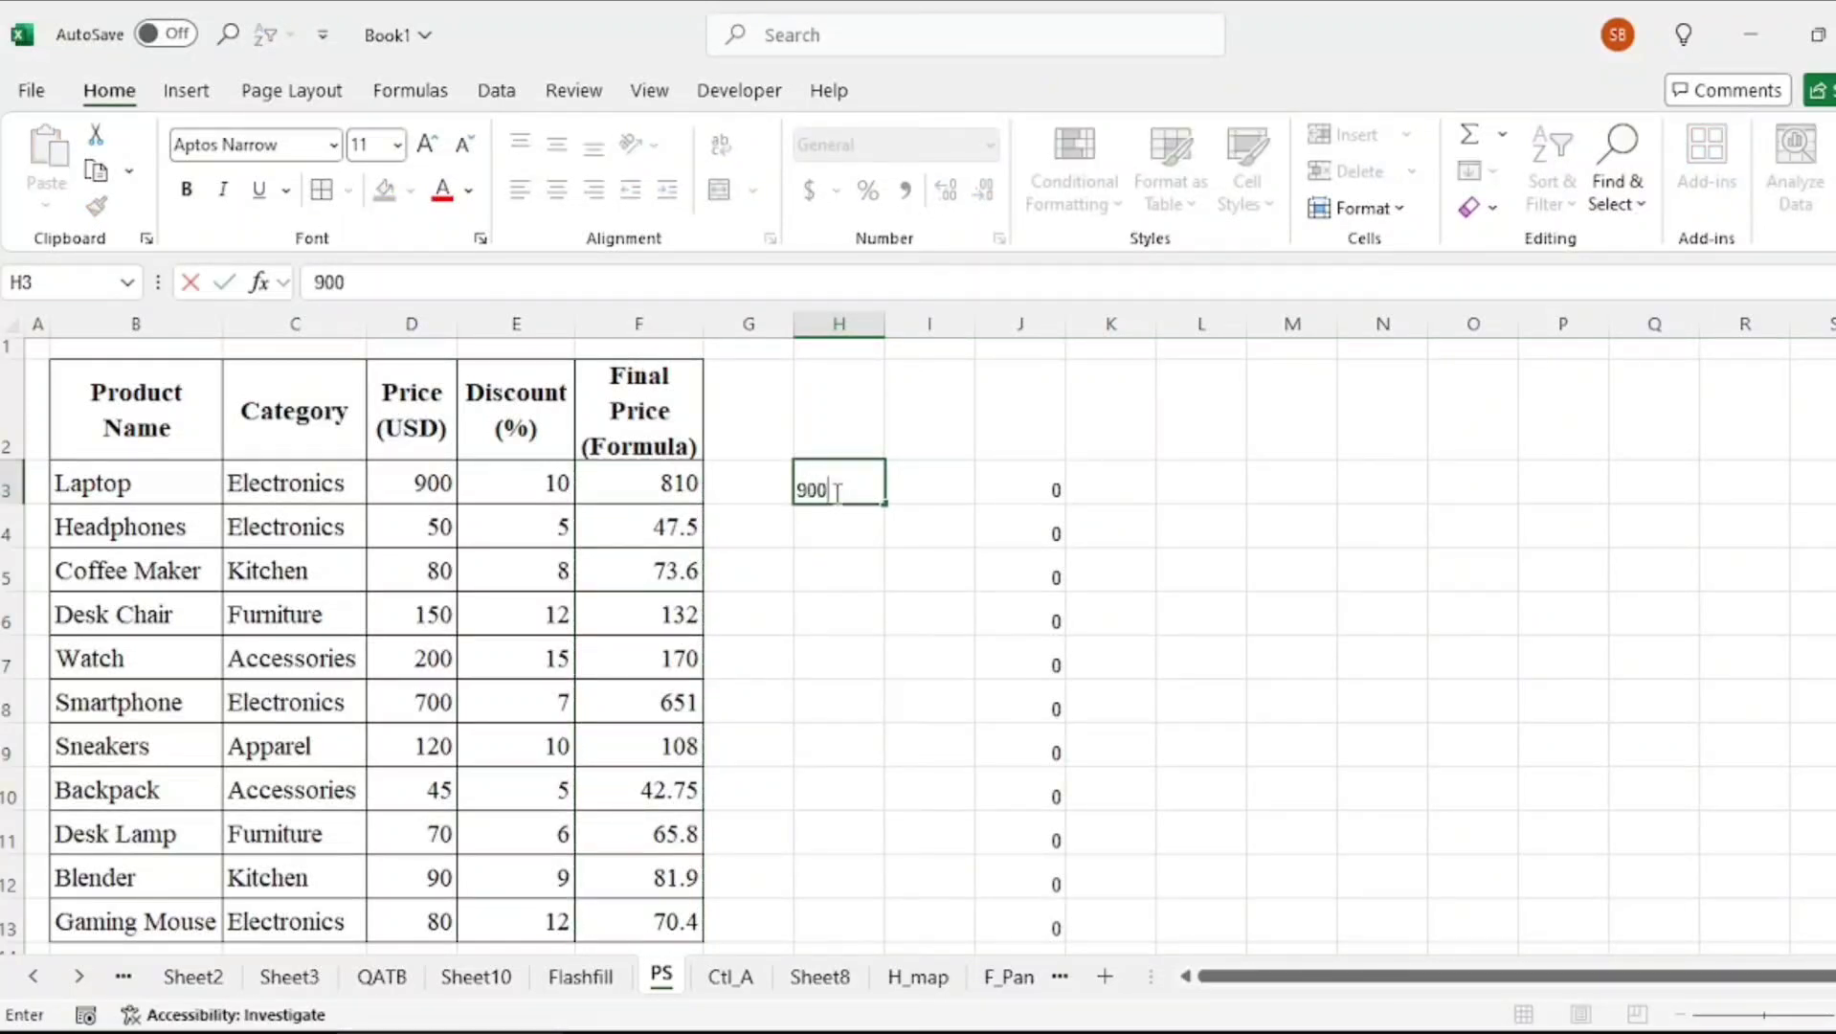
{"action": "left_click", "coordinate": [919, 480]}
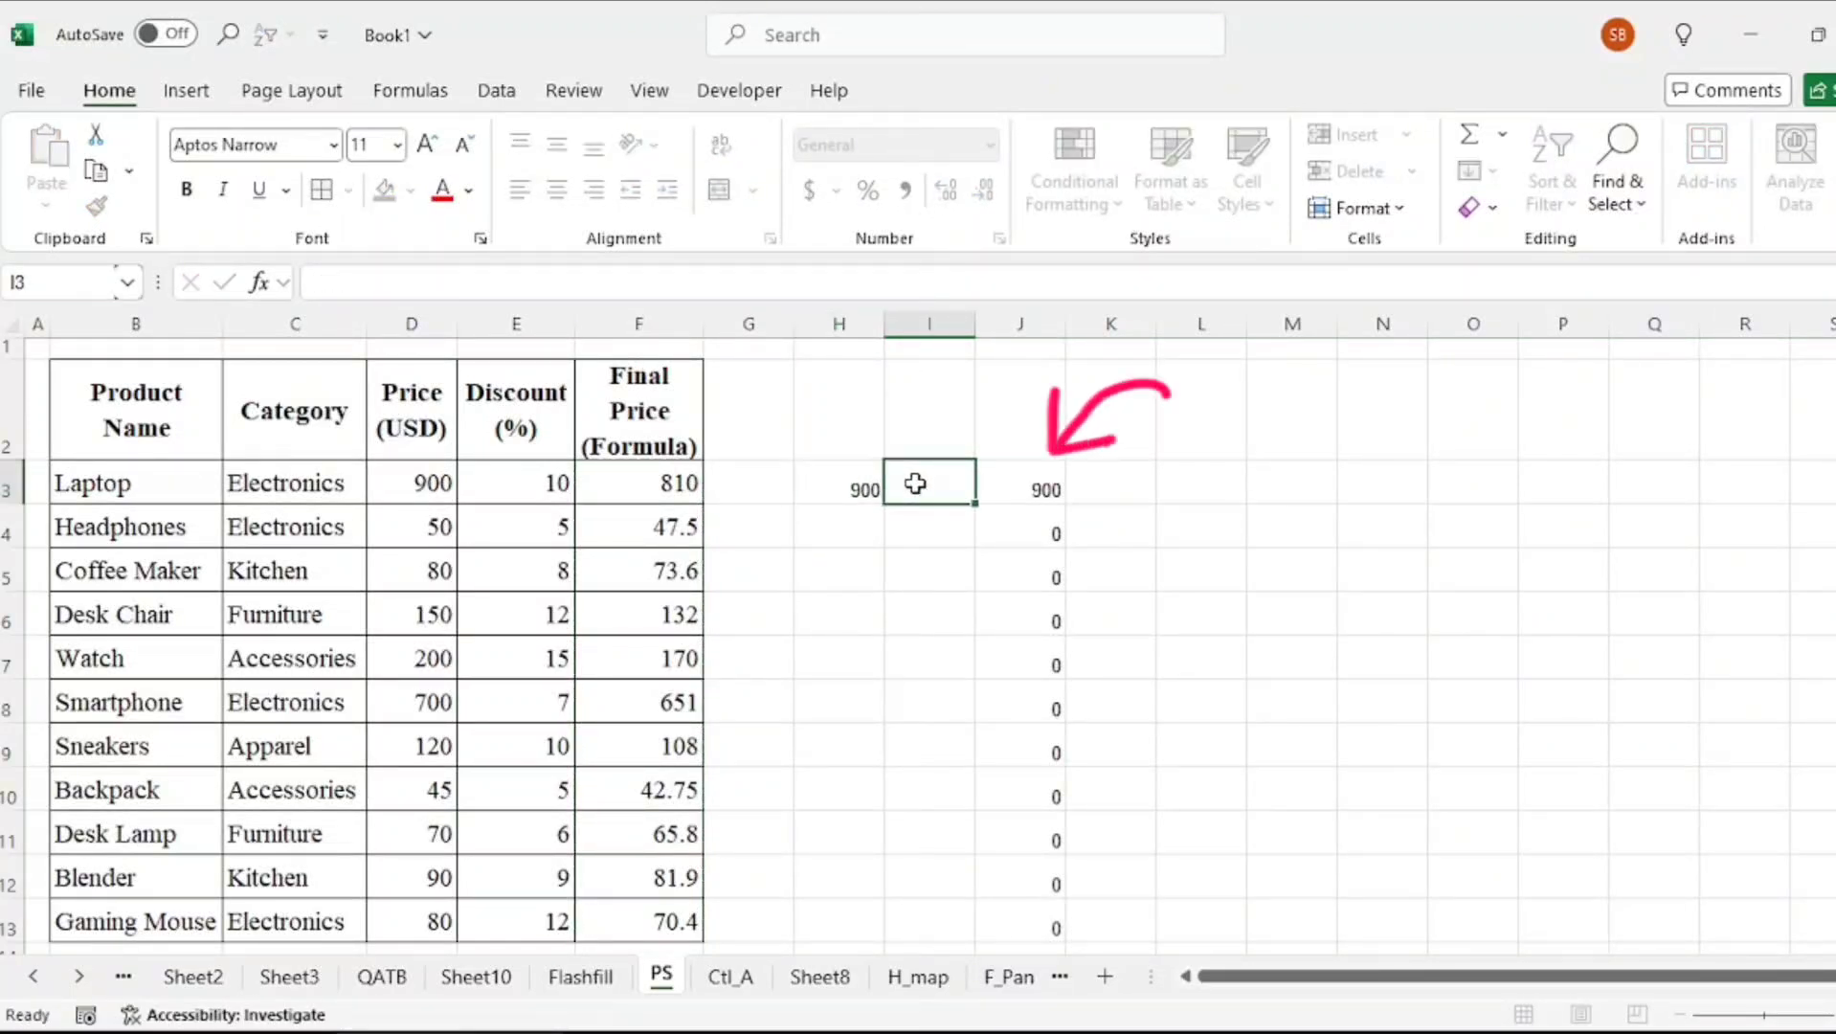
{"action": "type", "text": "10"}
{"action": "key", "text": "Return"}
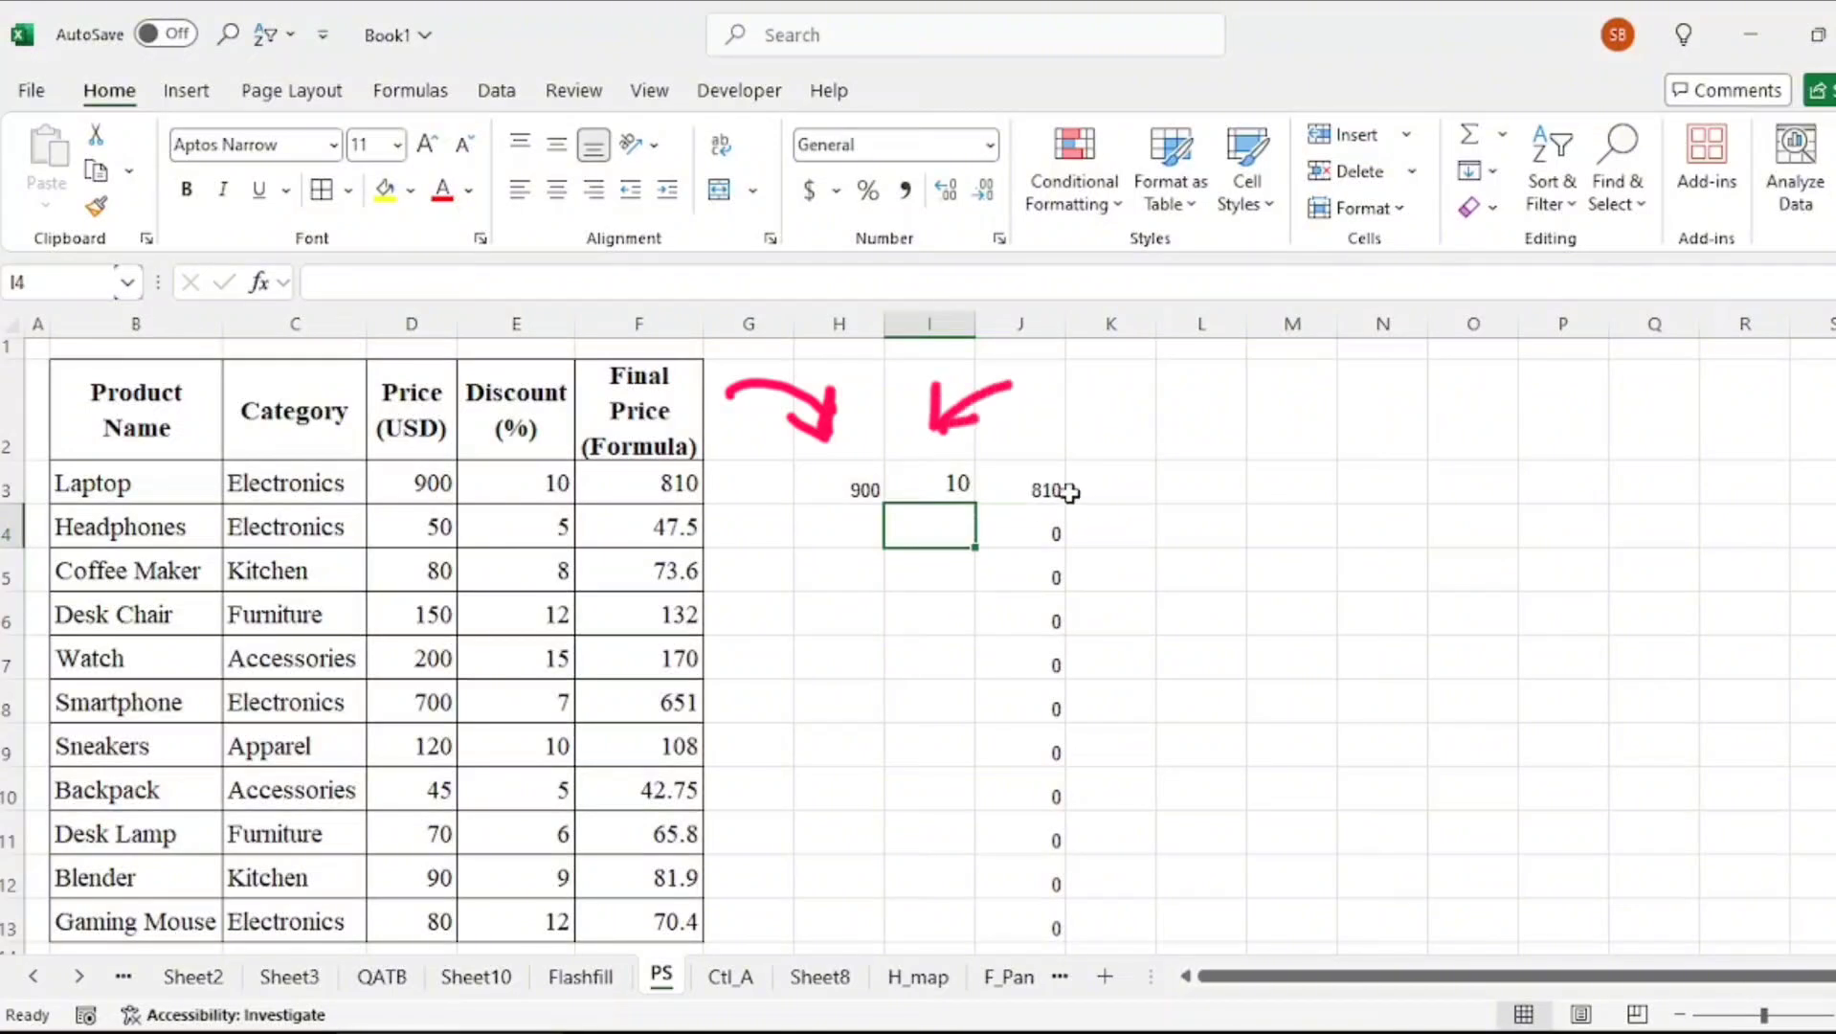
{"action": "left_click", "coordinate": [859, 538]}
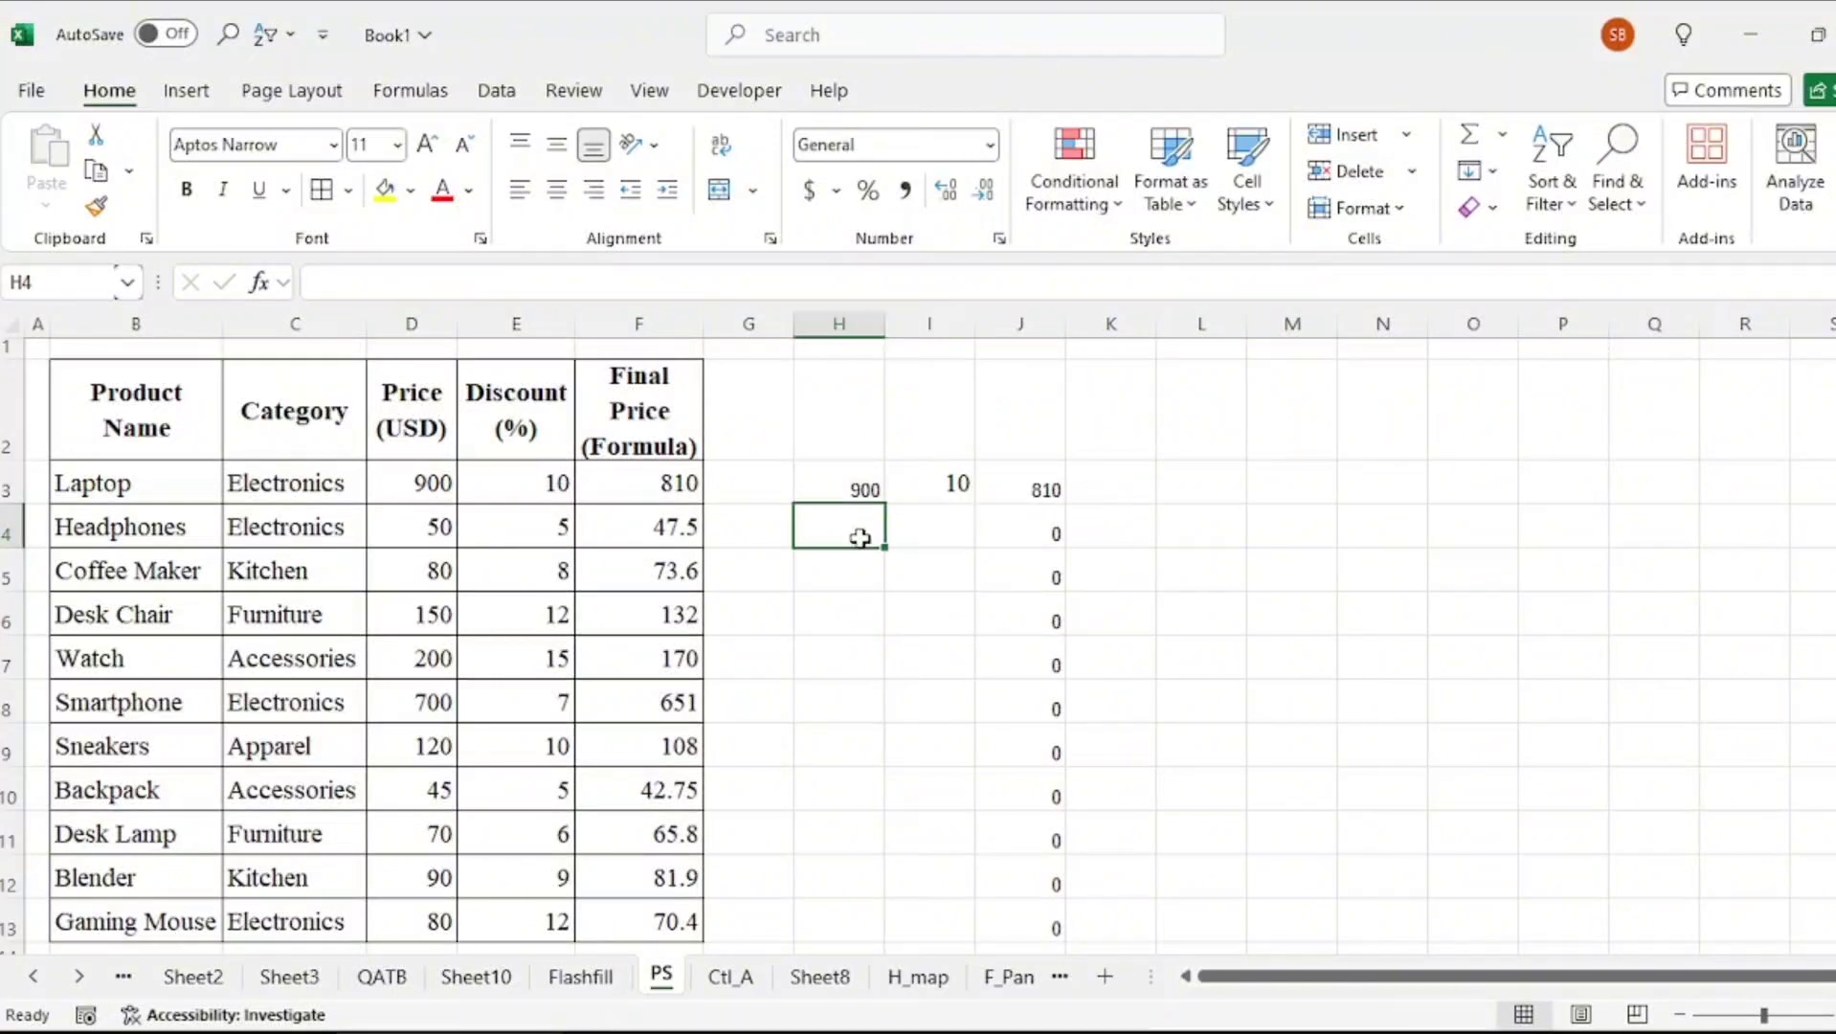
{"action": "type", "text": "50"}
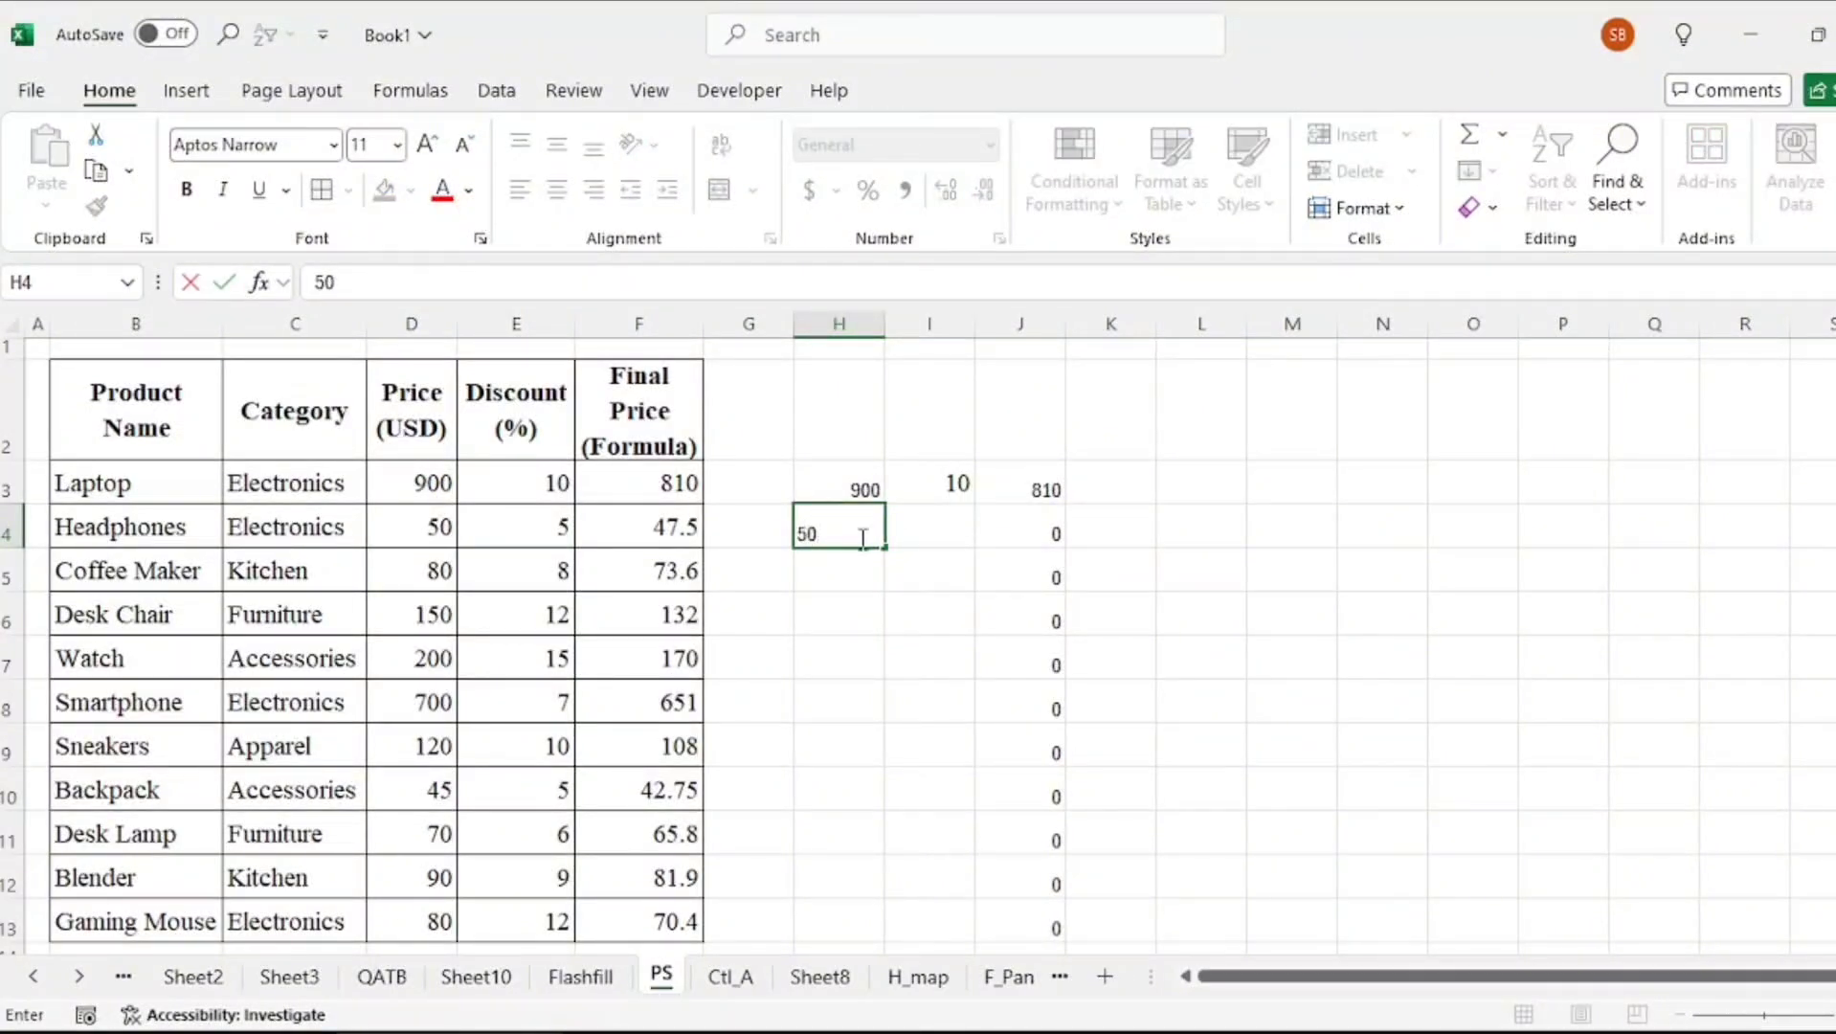
{"action": "key", "text": "Tab"}
{"action": "type", "text": "5"}
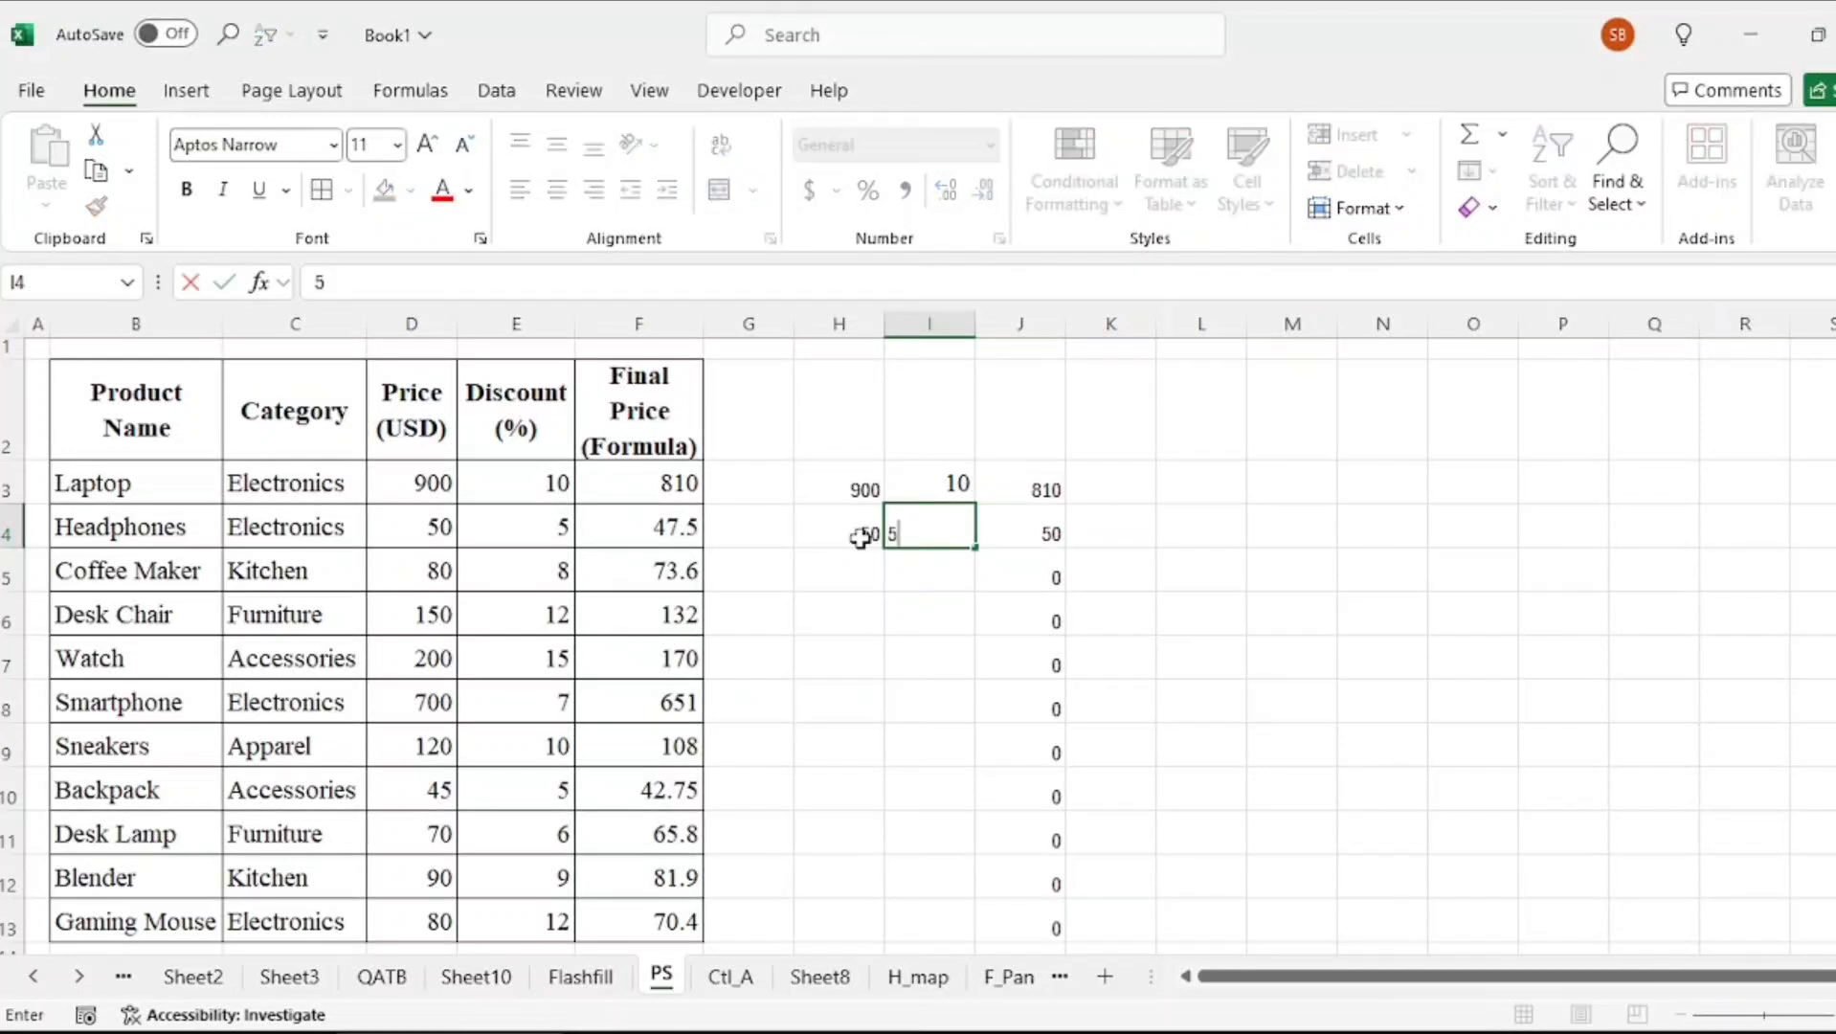
{"action": "key", "text": "Tab"}
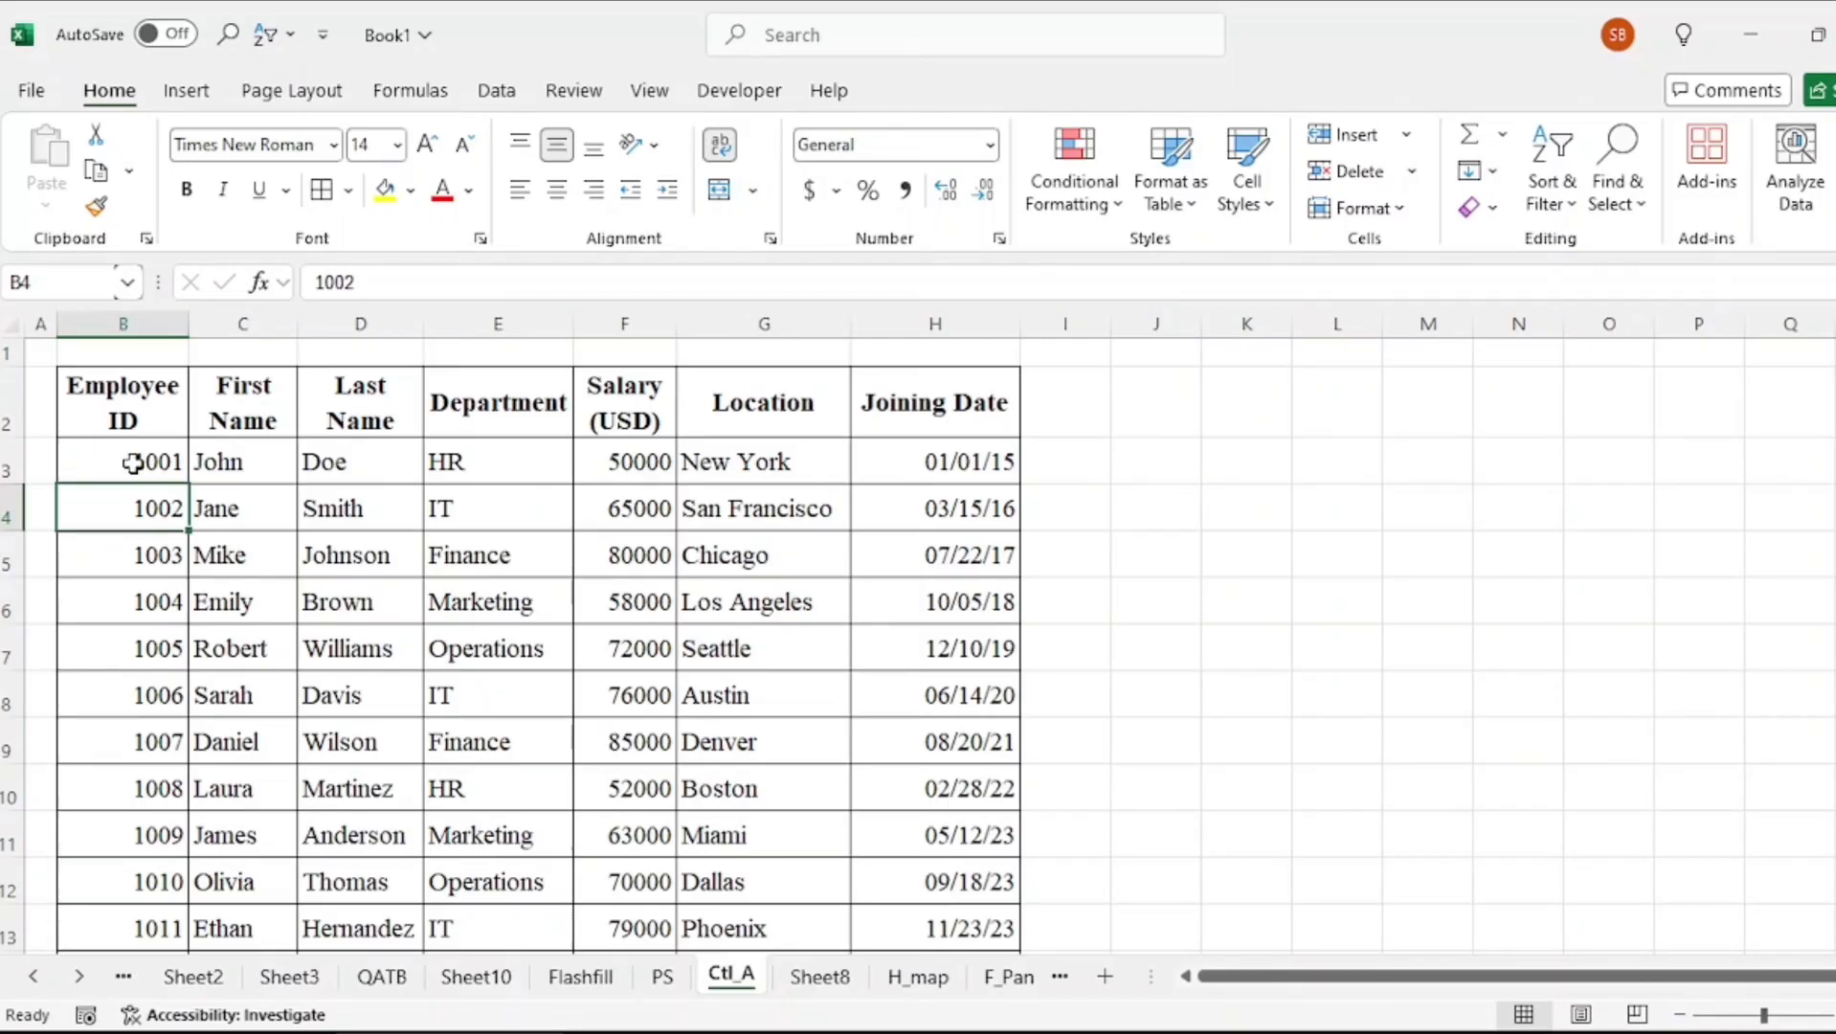
On the employee sheet, jump to the table's edges from B3 and extend the selection across and down the table
{"action": "left_click", "coordinate": [132, 463]}
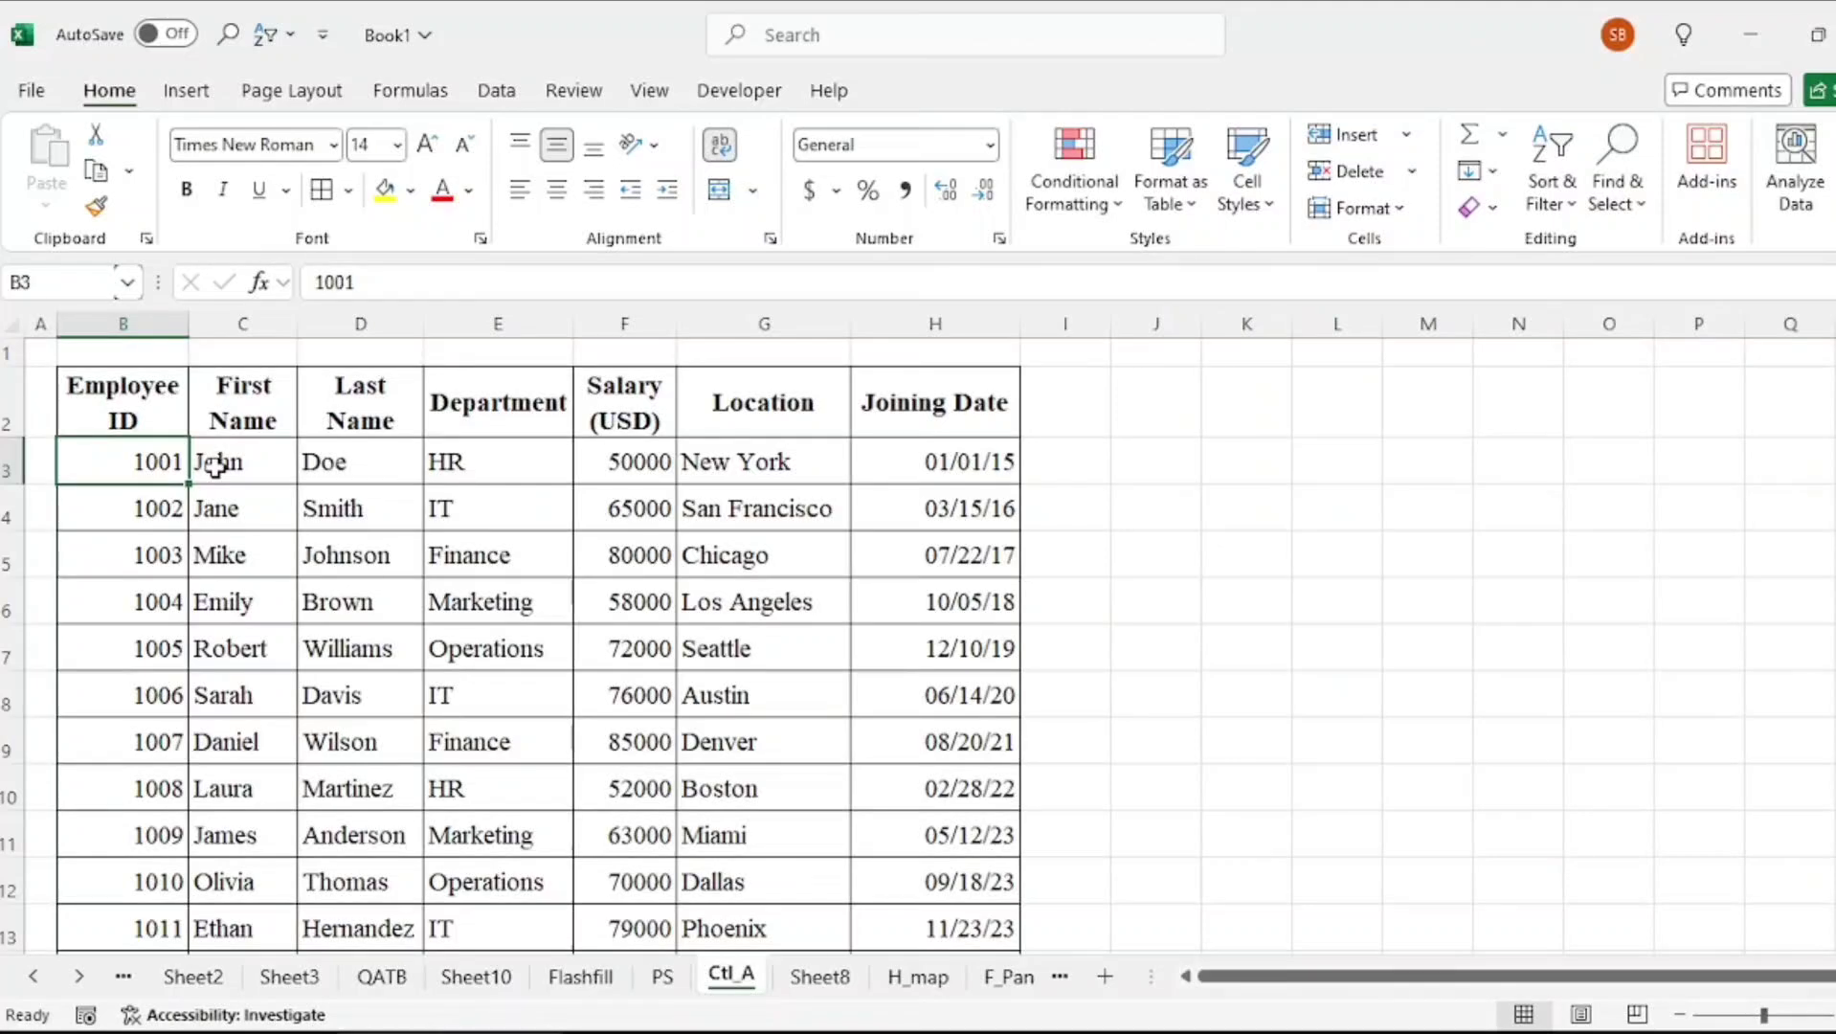
{"action": "key", "text": "ctrl+Down"}
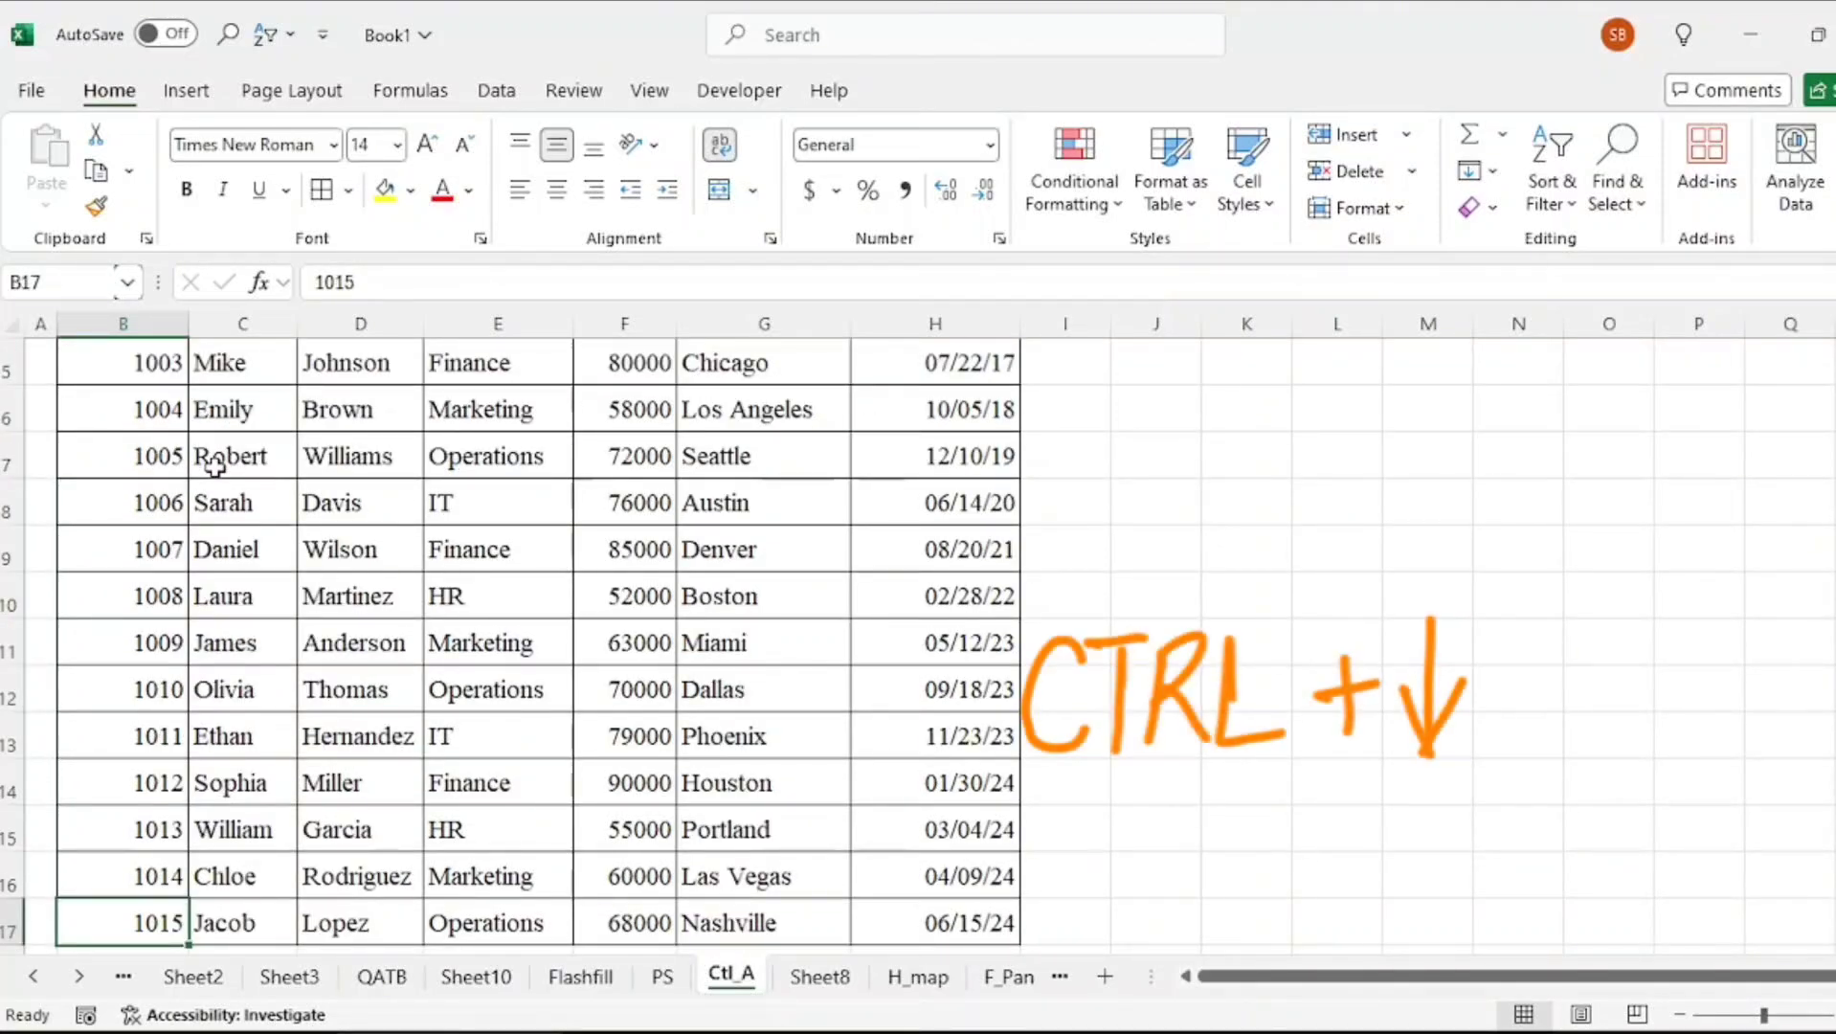
{"action": "key", "text": "ctrl+Up"}
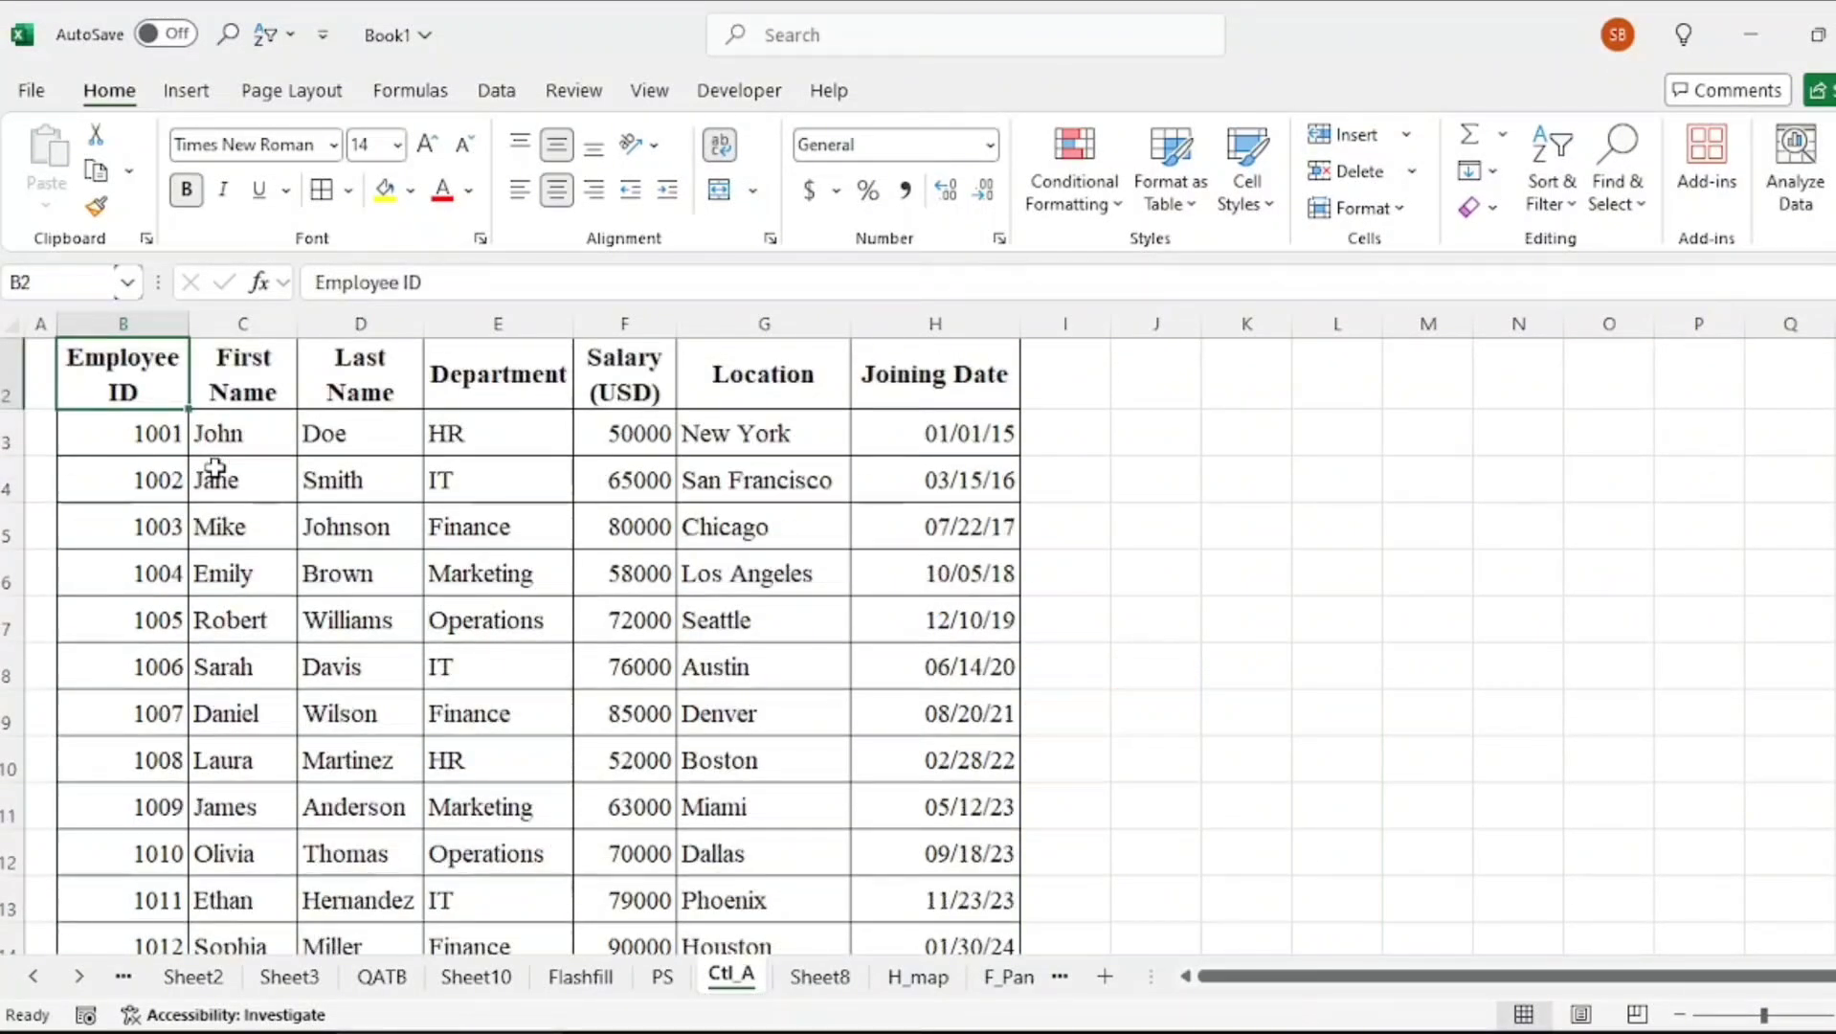
{"action": "key", "text": "Down"}
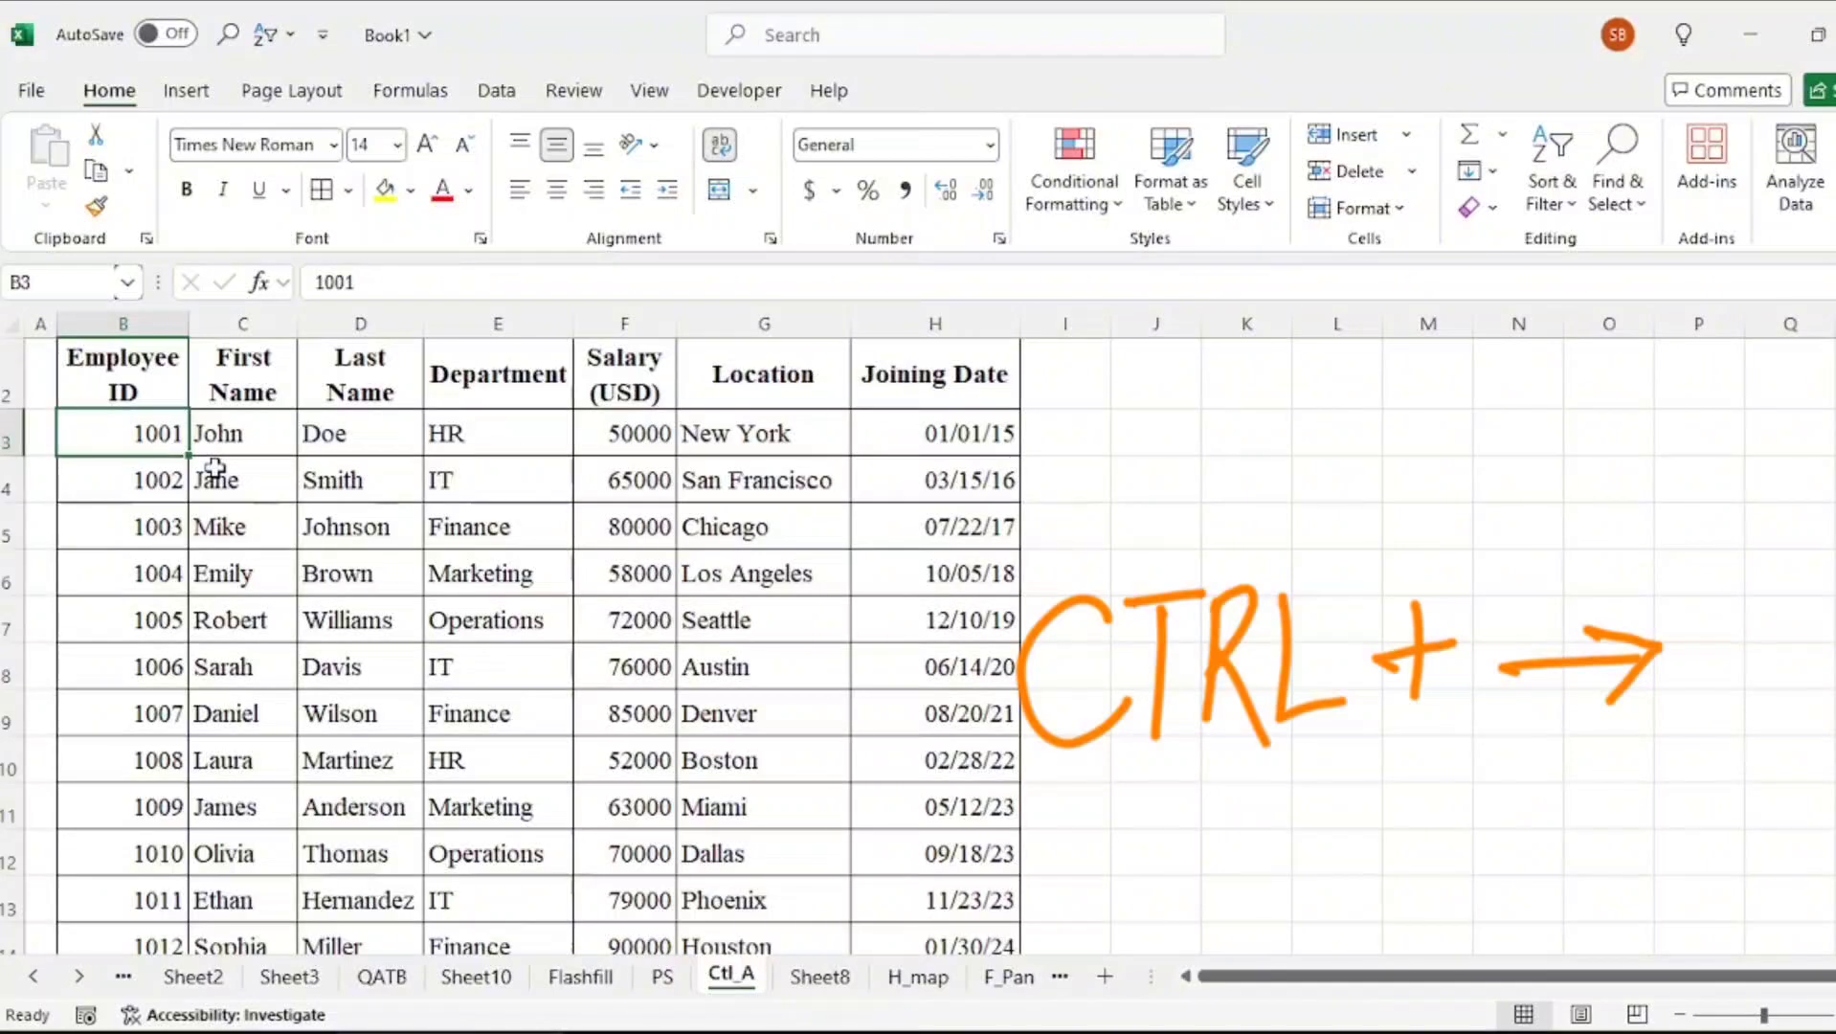
{"action": "key", "text": "ctrl+Right"}
{"action": "key", "text": "ctrl+Left"}
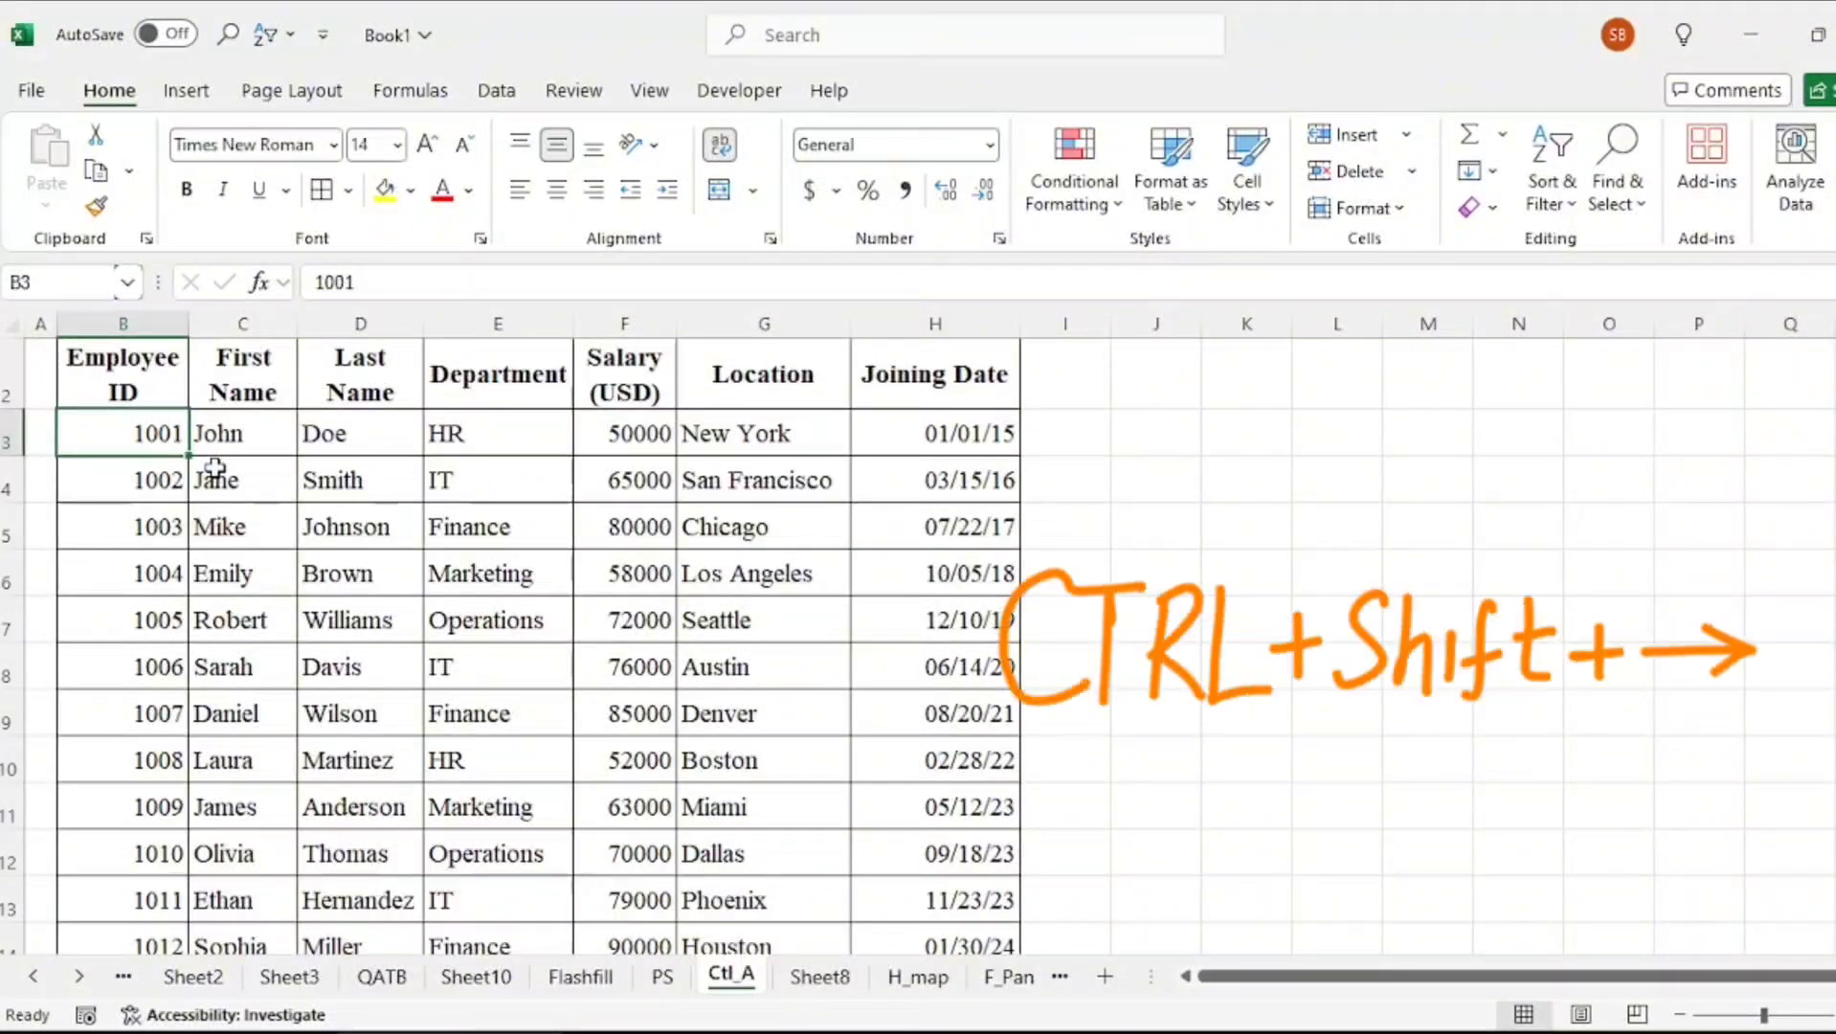
{"action": "key", "text": "ctrl+shift+Right"}
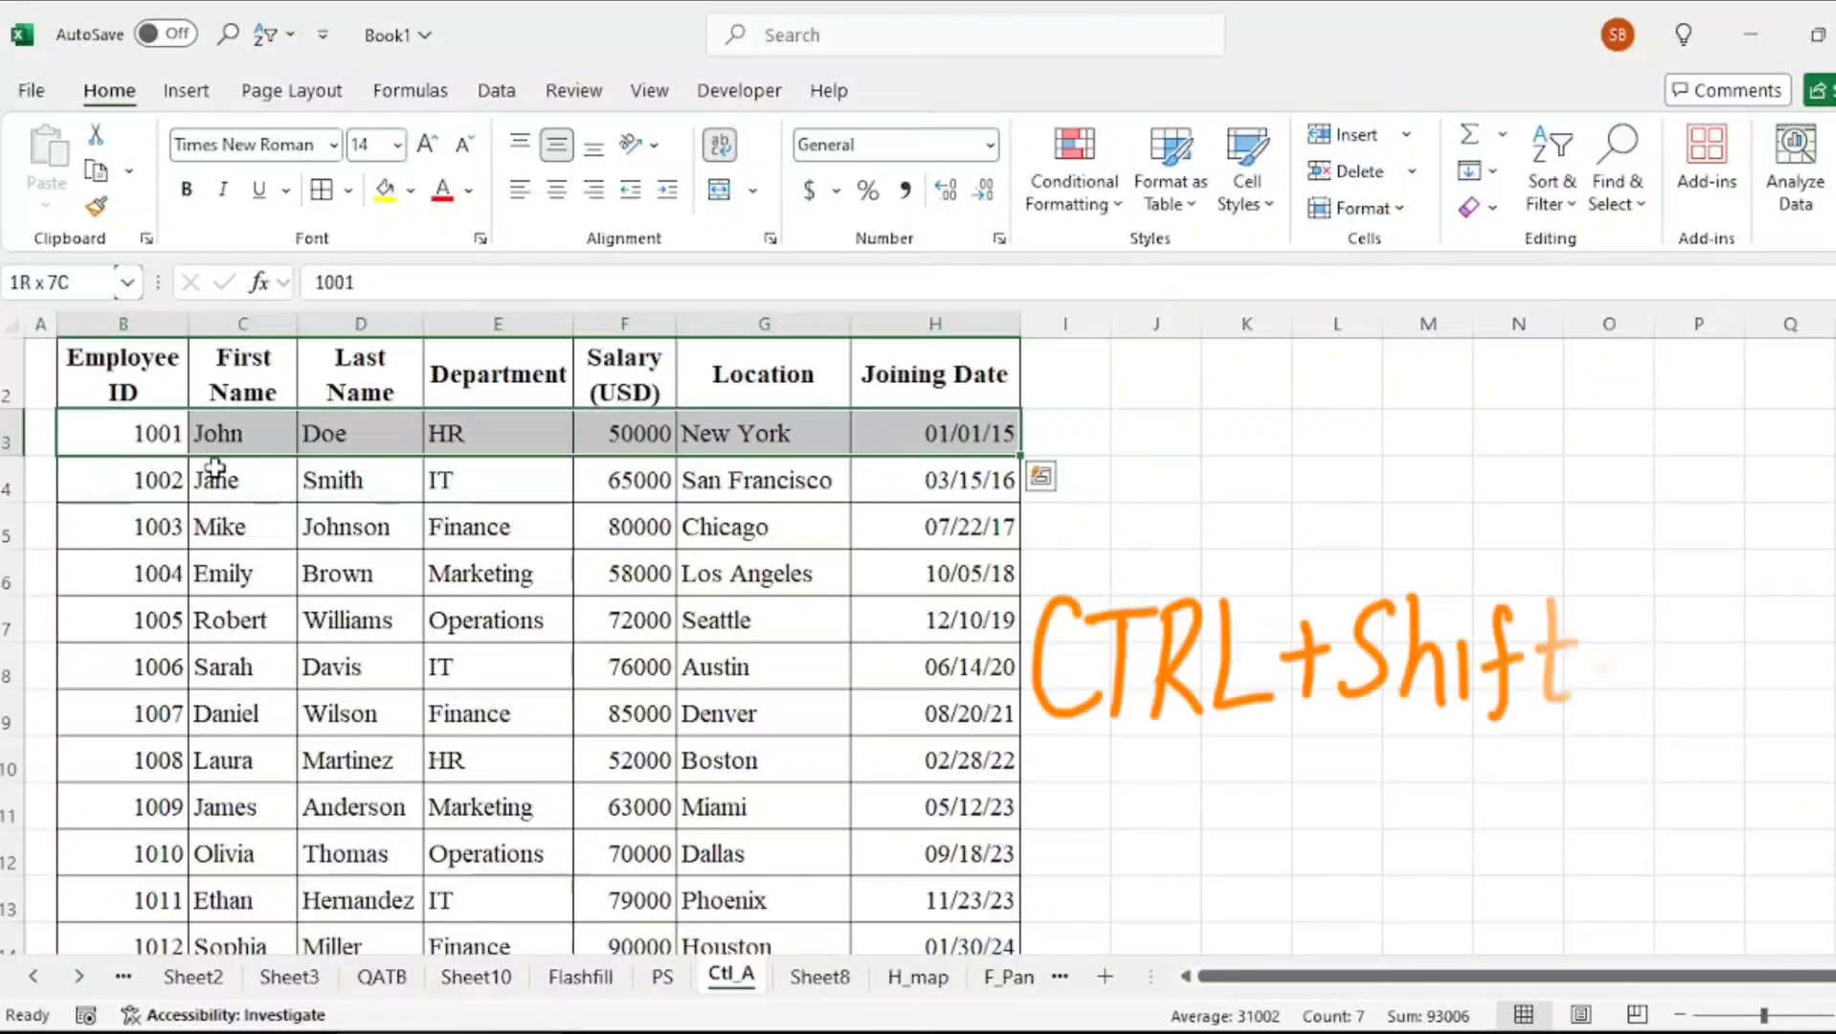
{"action": "key", "text": "ctrl+shift+Down"}
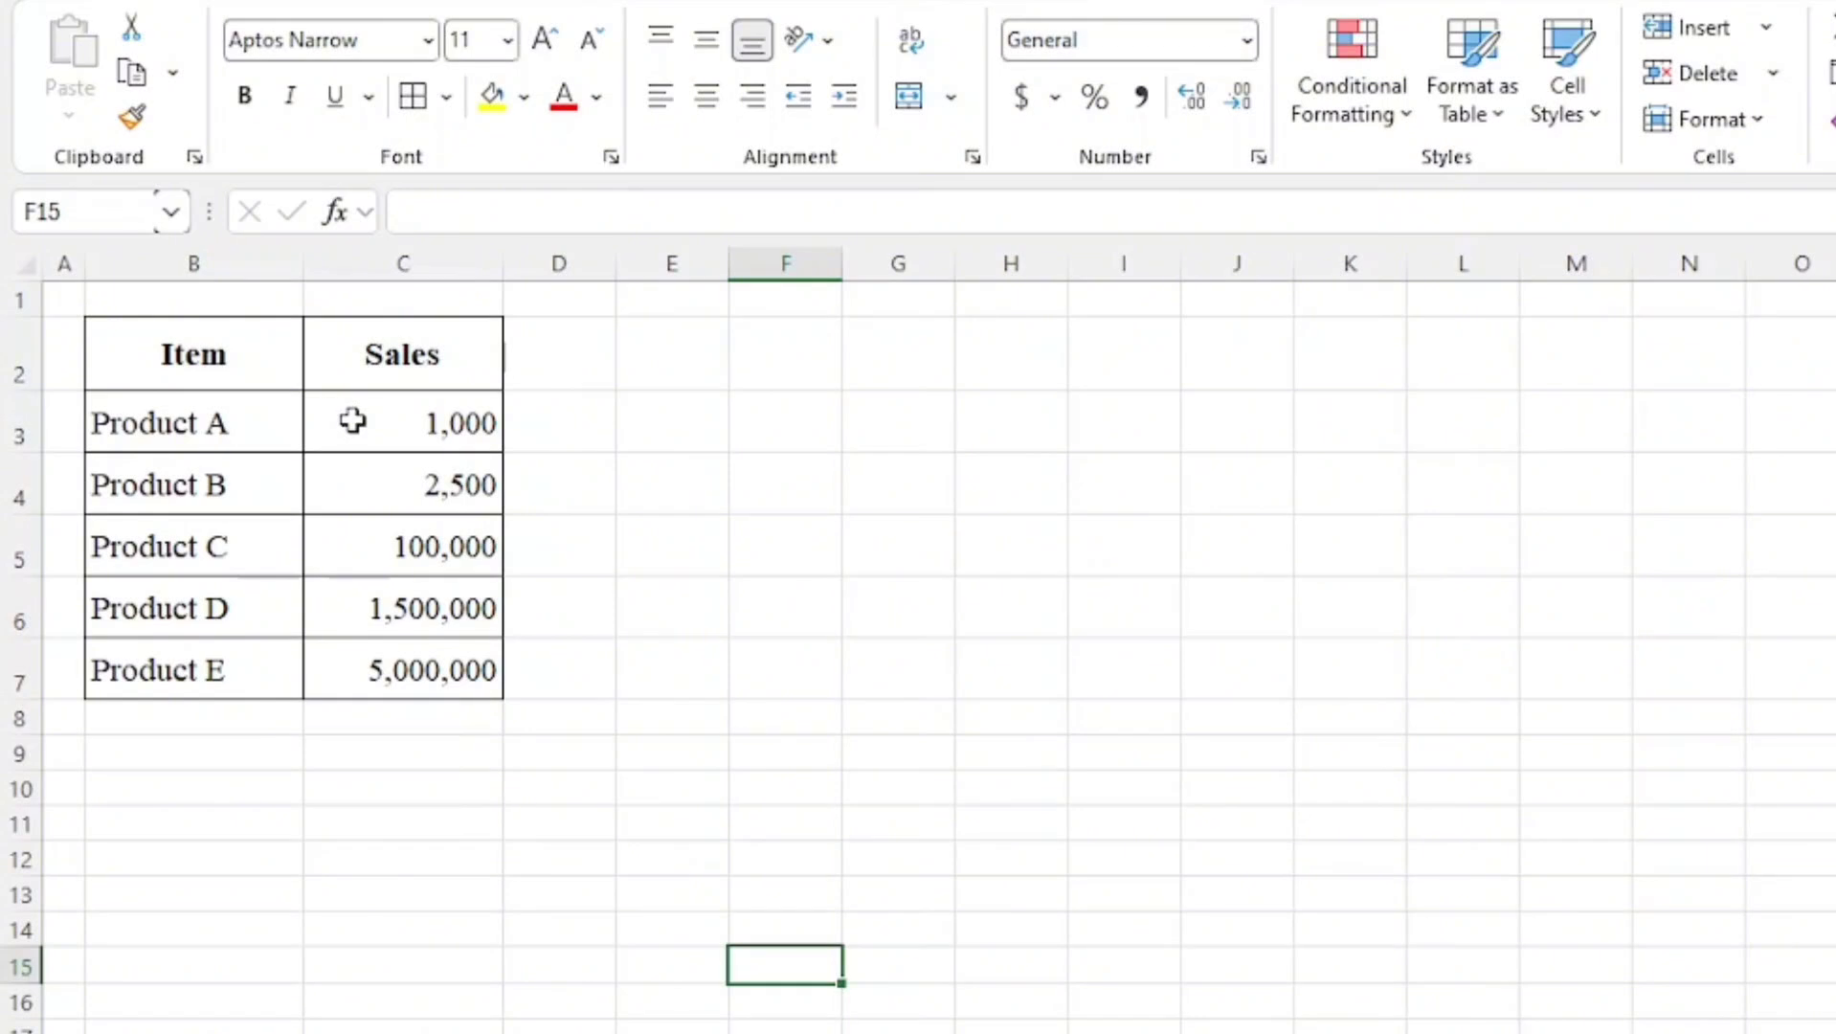
Apply the custom number format #,##0,K to the Sales values in C3:C7
{"action": "left_click_drag", "start_coordinate": [352, 422], "coordinate": [384, 661]}
{"action": "right_click", "coordinate": [385, 662]}
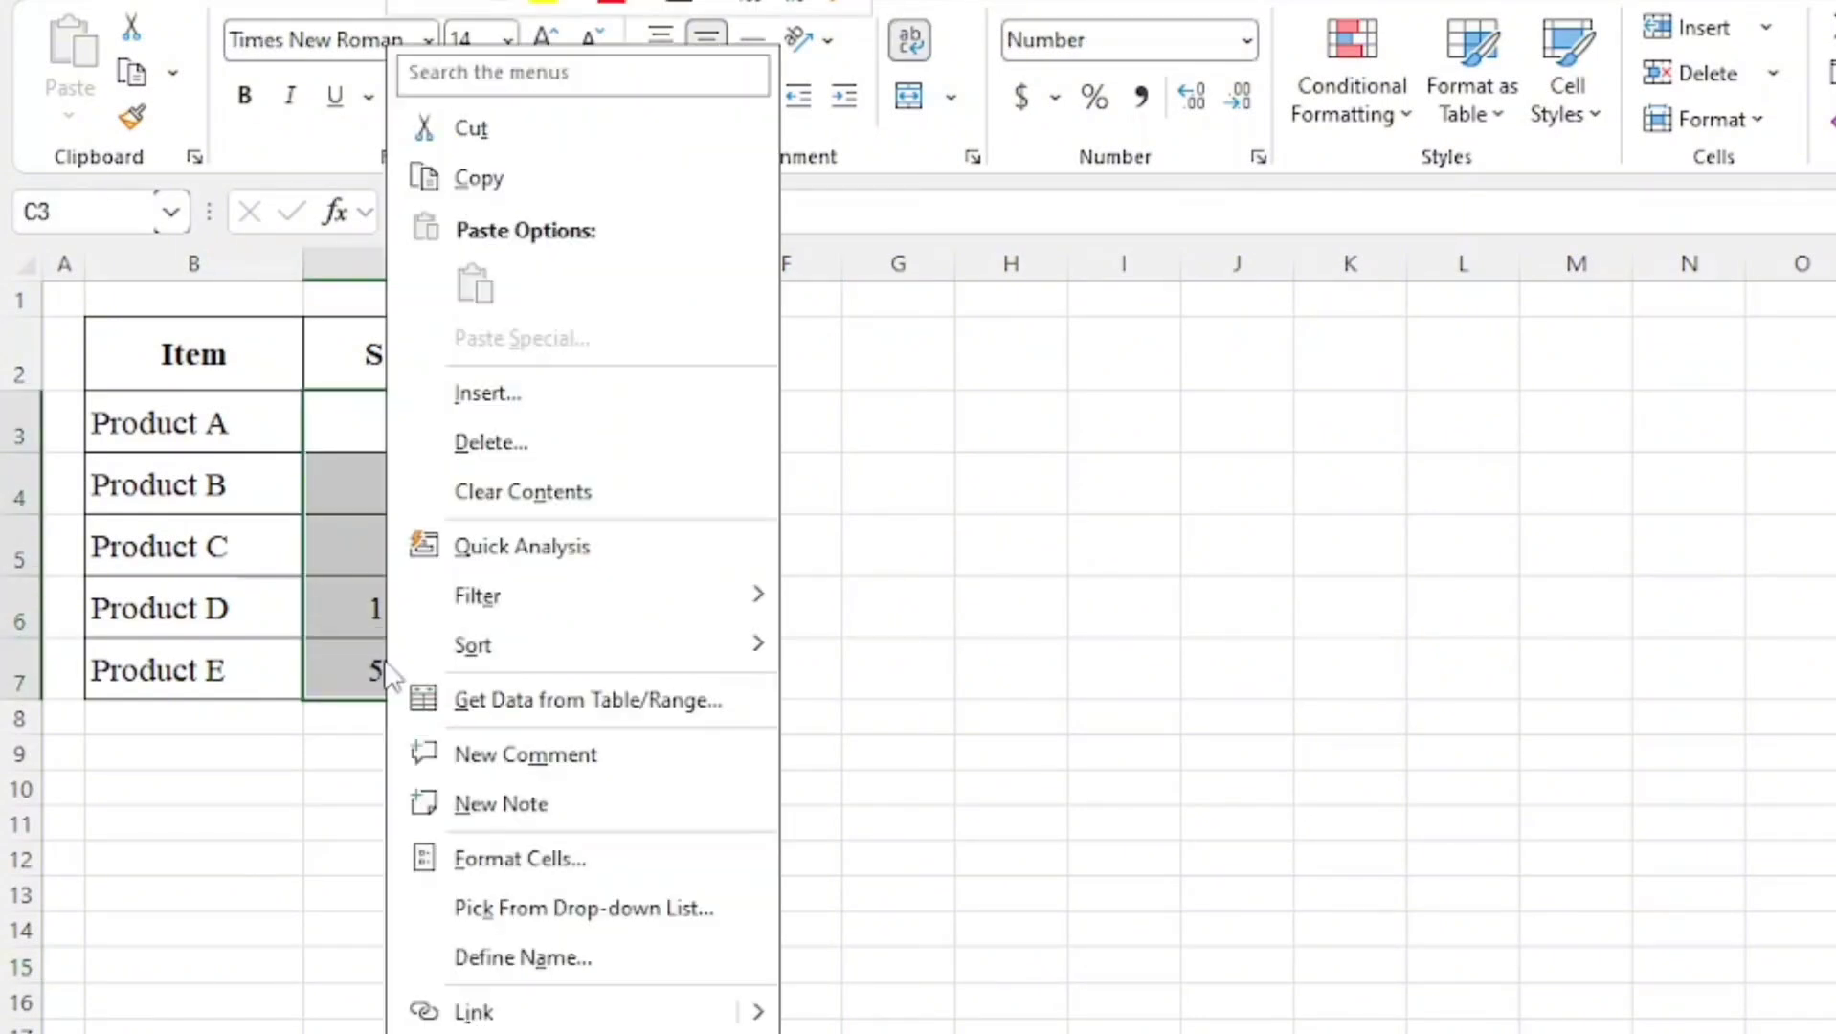
{"action": "left_click", "coordinate": [536, 847]}
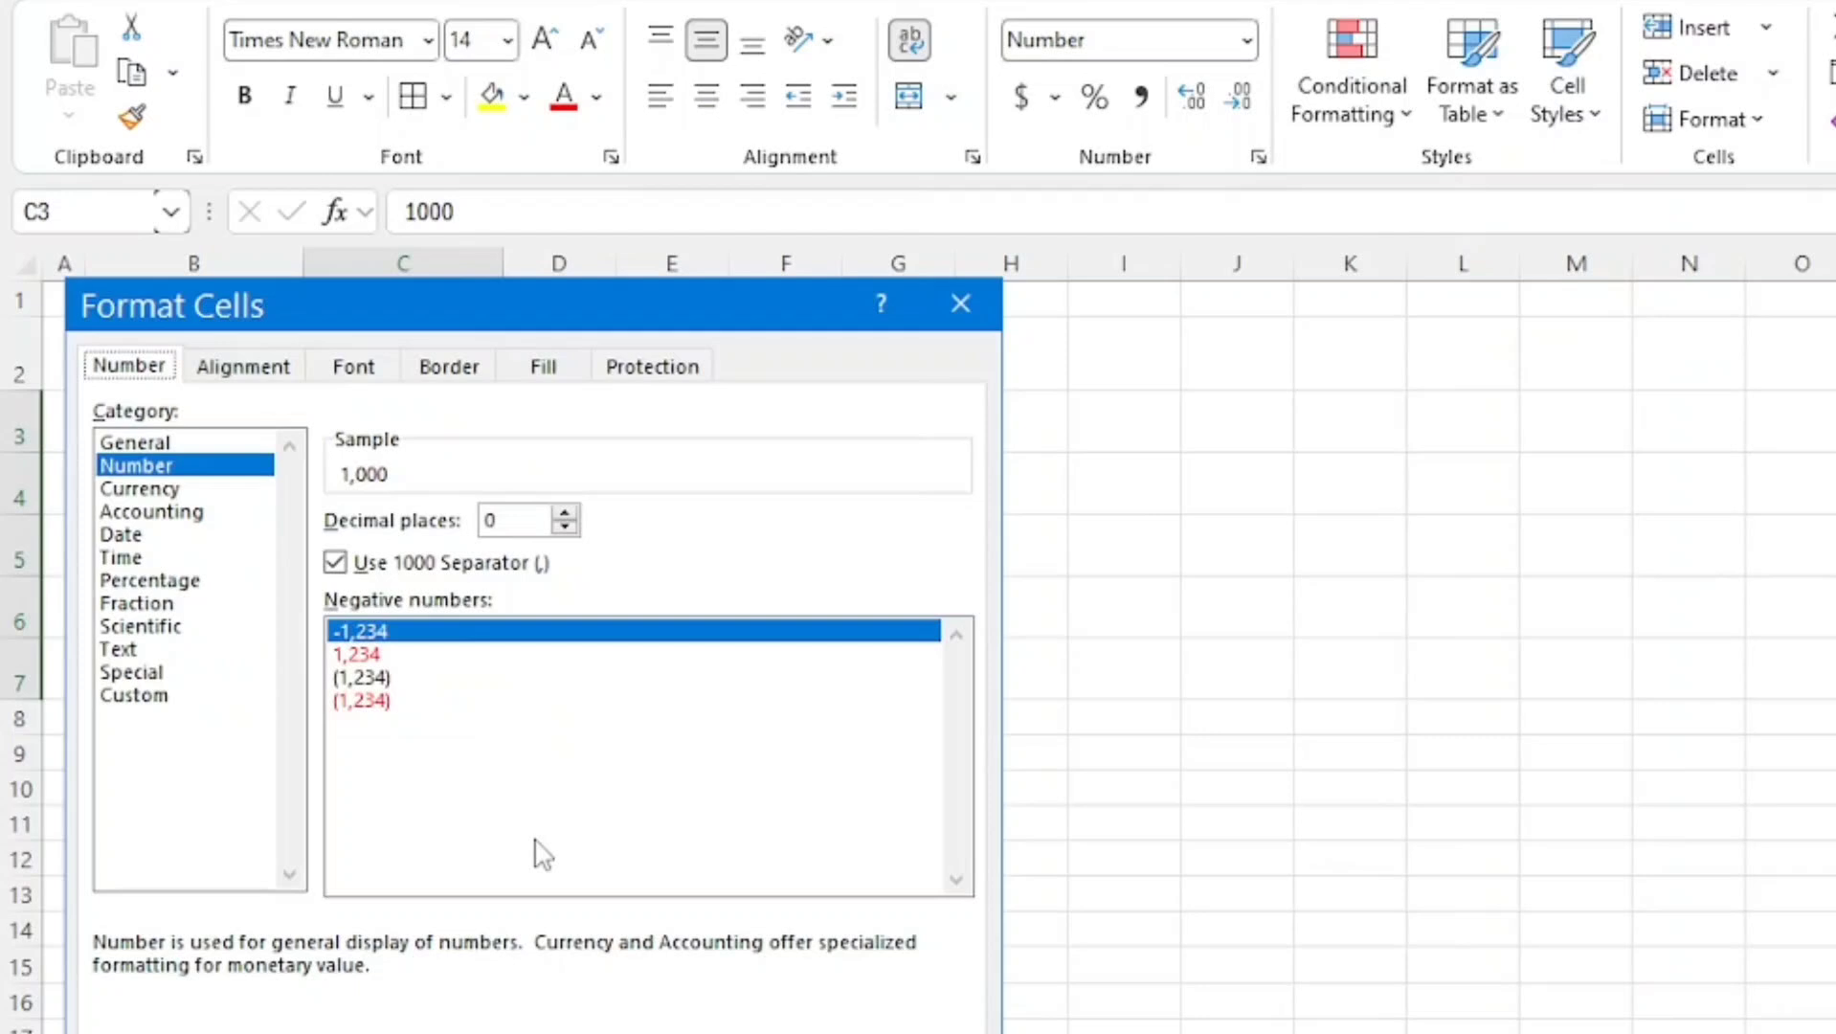
{"action": "left_click", "coordinate": [135, 696]}
{"action": "key", "text": "Tab"}
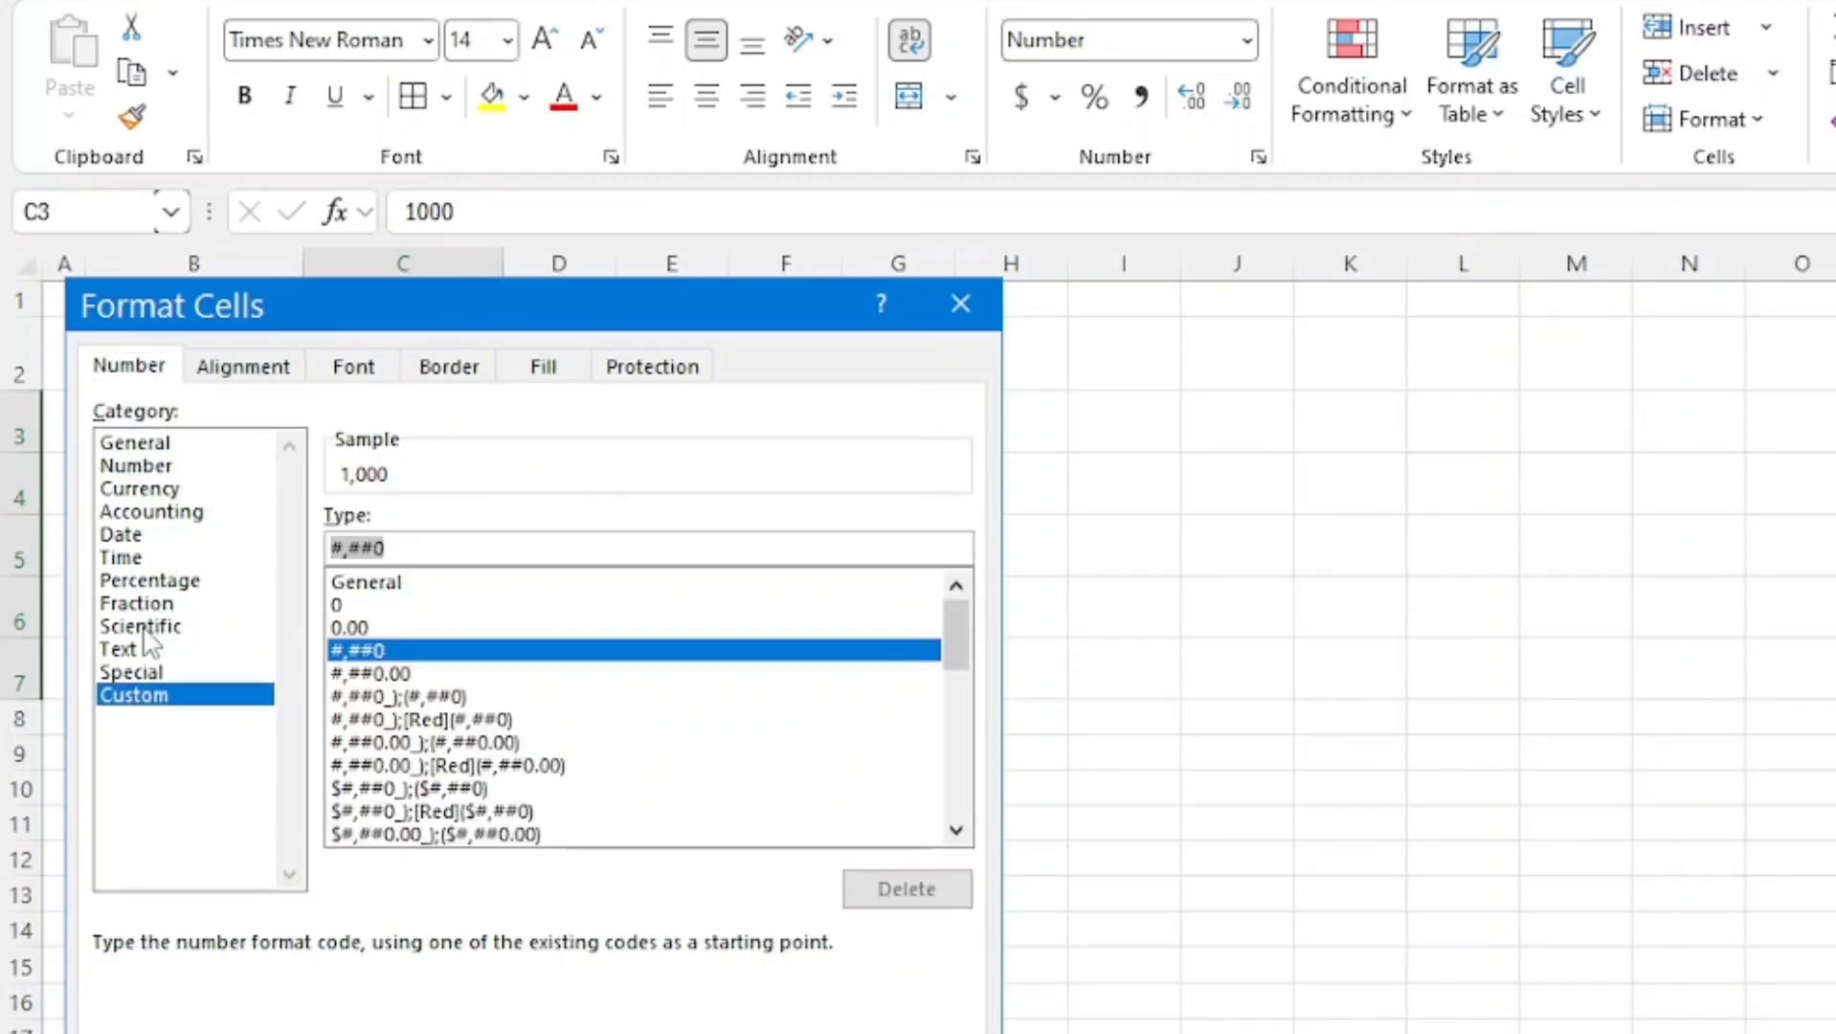
{"action": "type", "text": "#"}
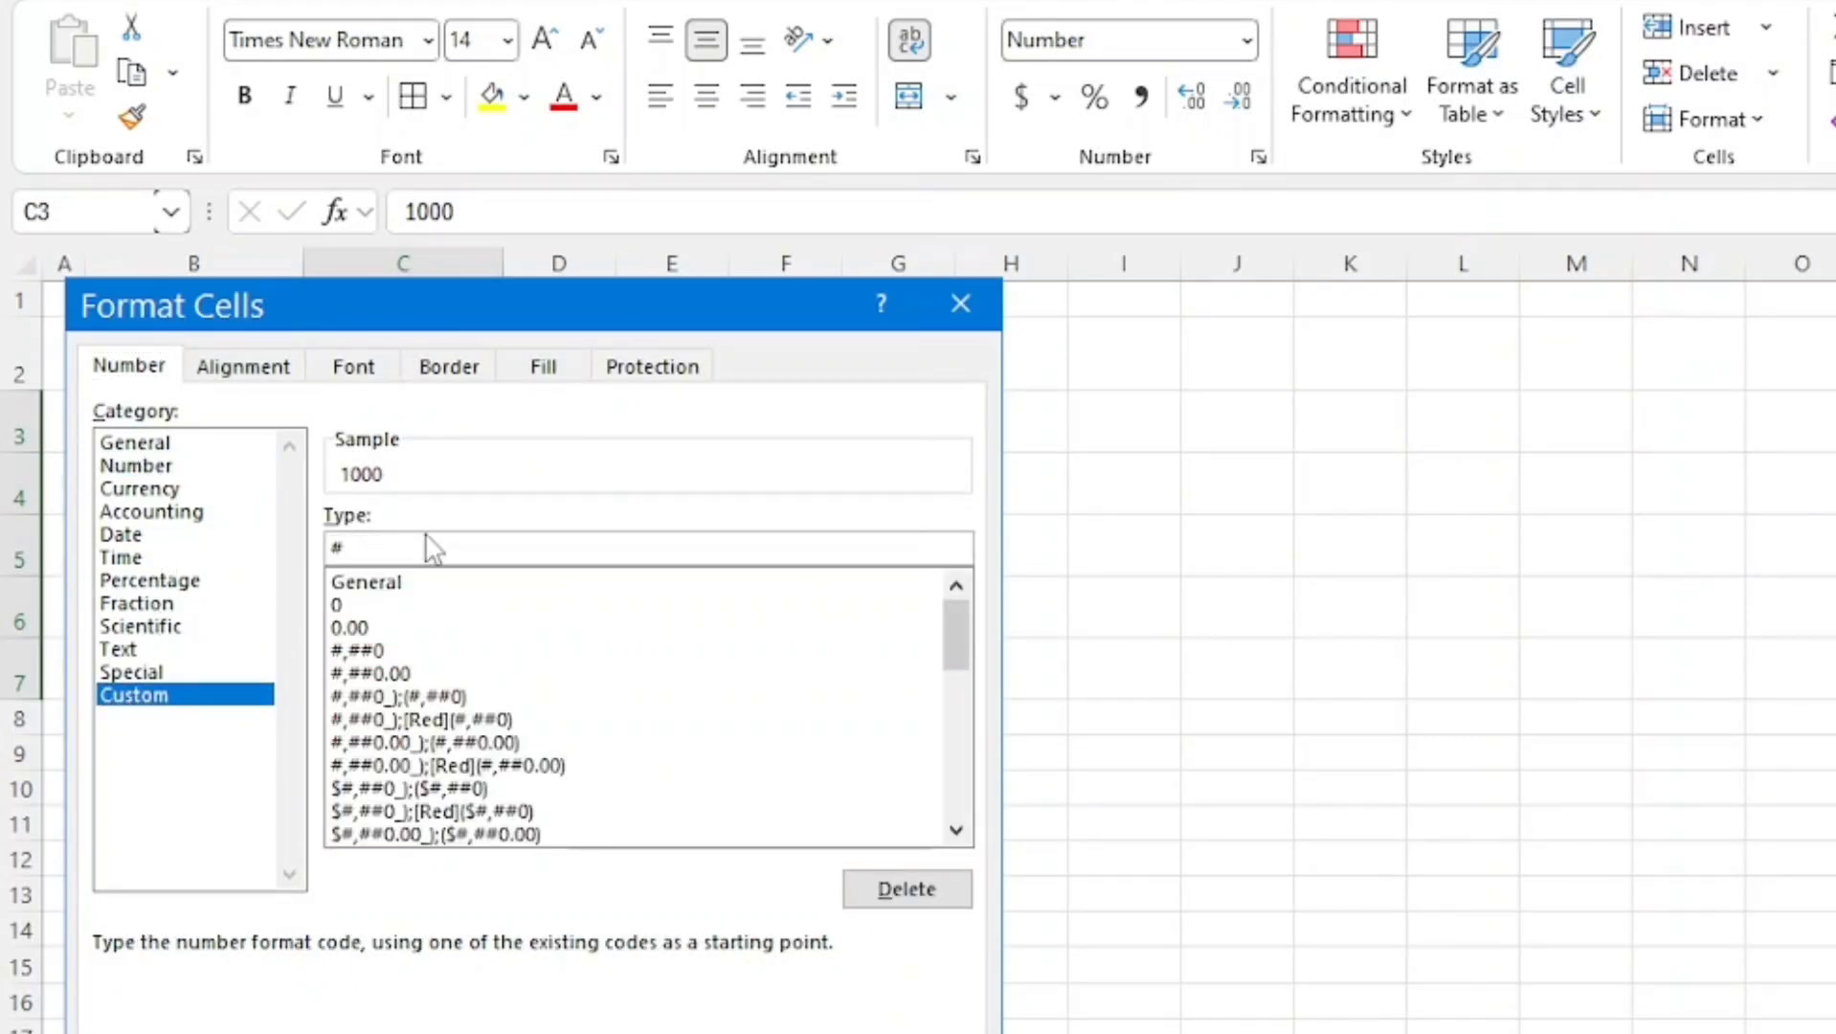
{"action": "type", "text": ",##0,K"}
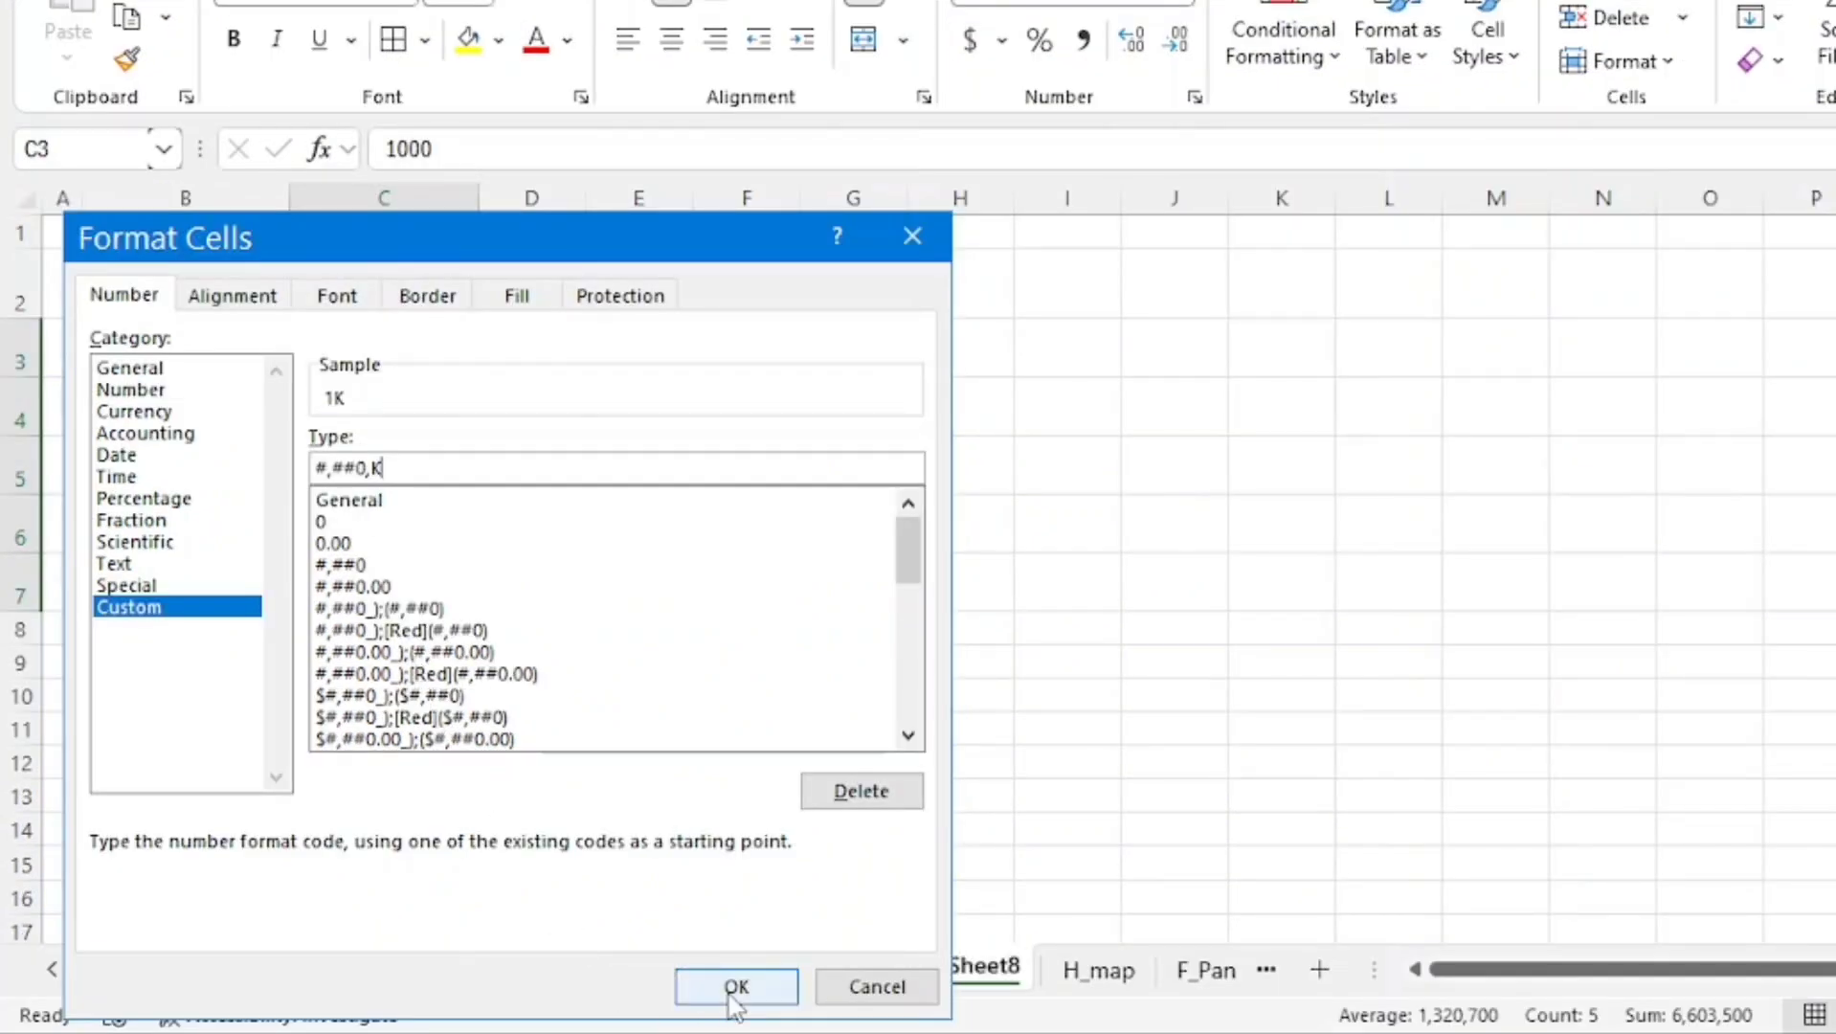
{"action": "left_click", "coordinate": [732, 994]}
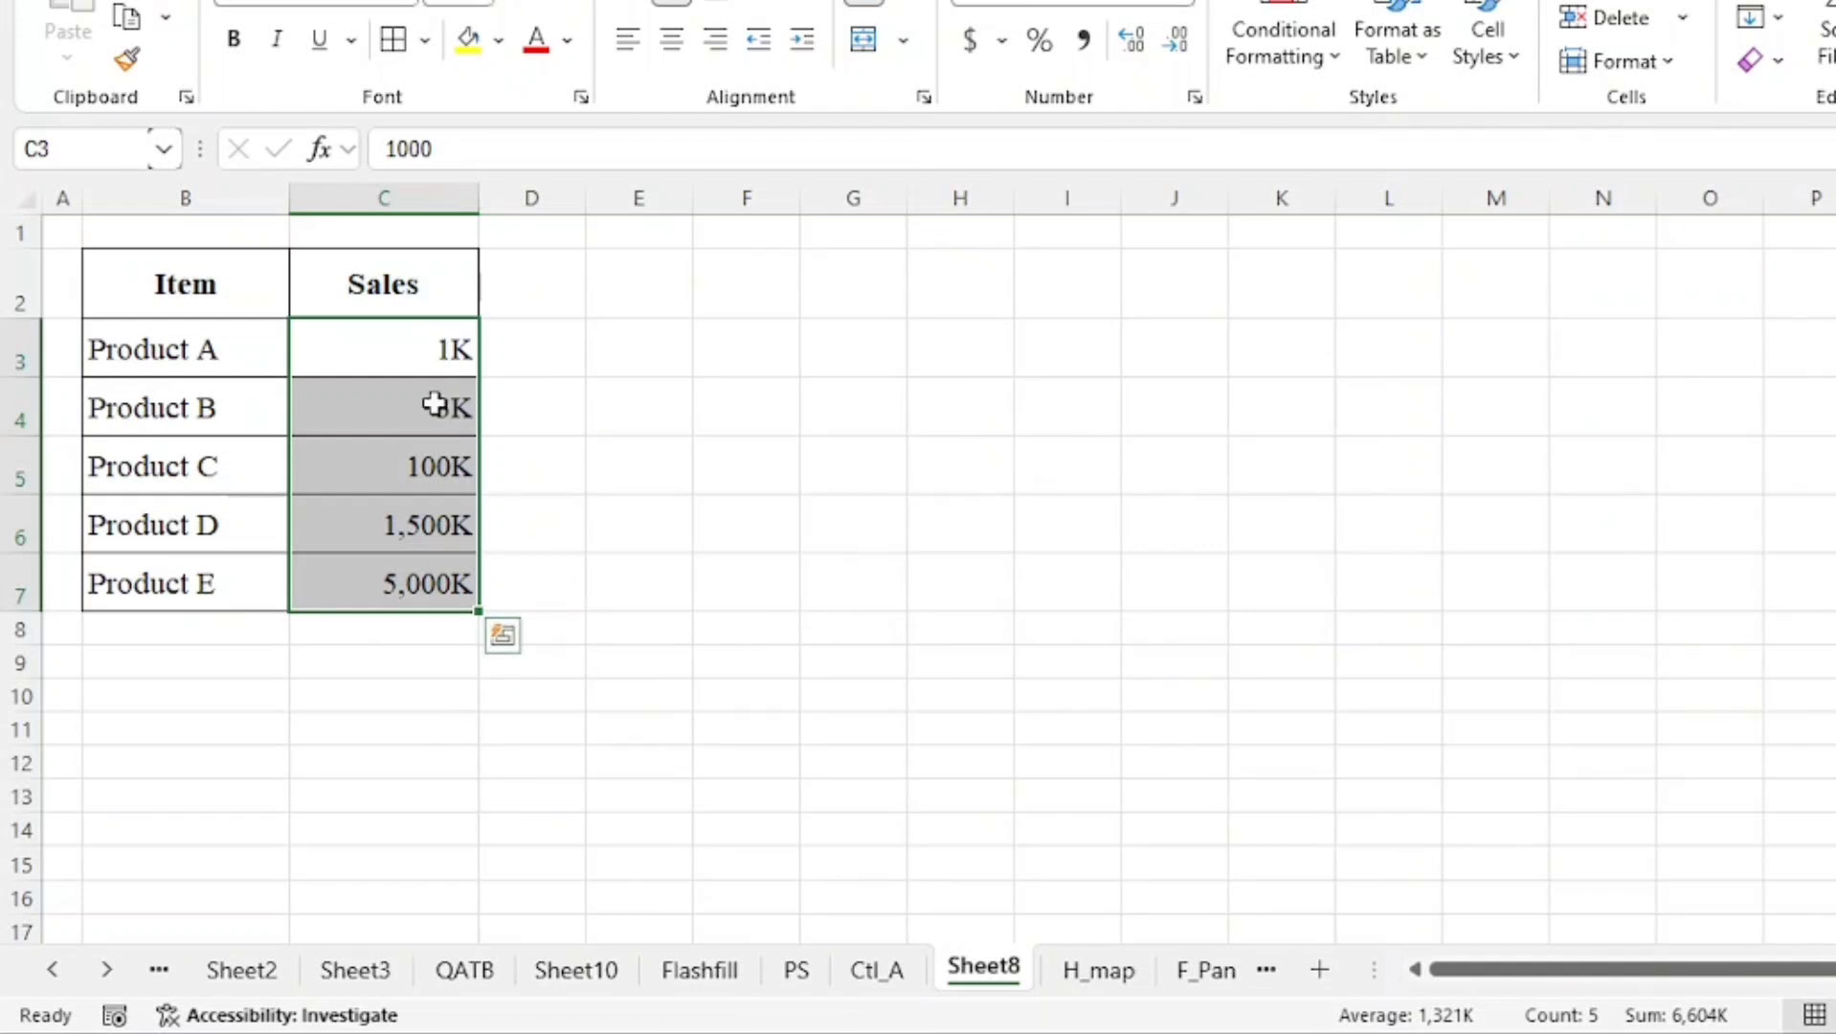
Select the whole monthly sales table and apply a green-yellow-red color scale as a heat map
{"action": "left_click", "coordinate": [602, 488]}
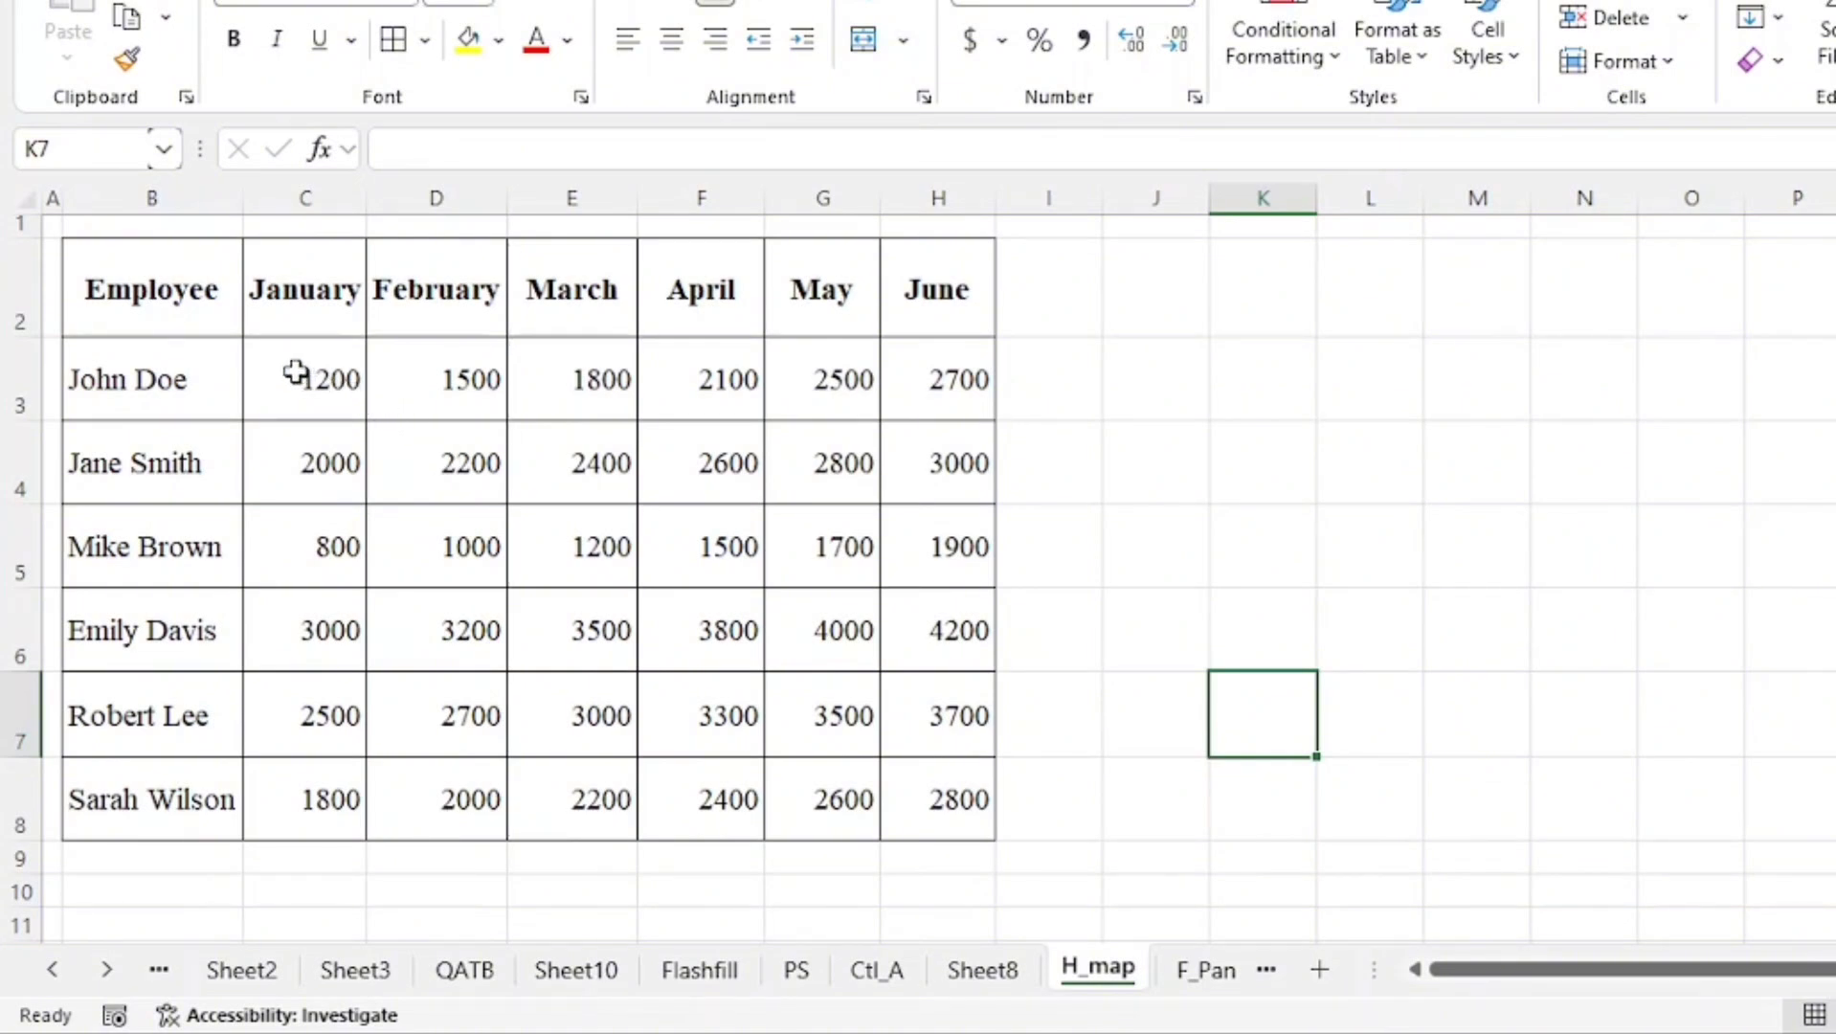
{"action": "left_click", "coordinate": [296, 373]}
{"action": "key", "text": "ctrl+a"}
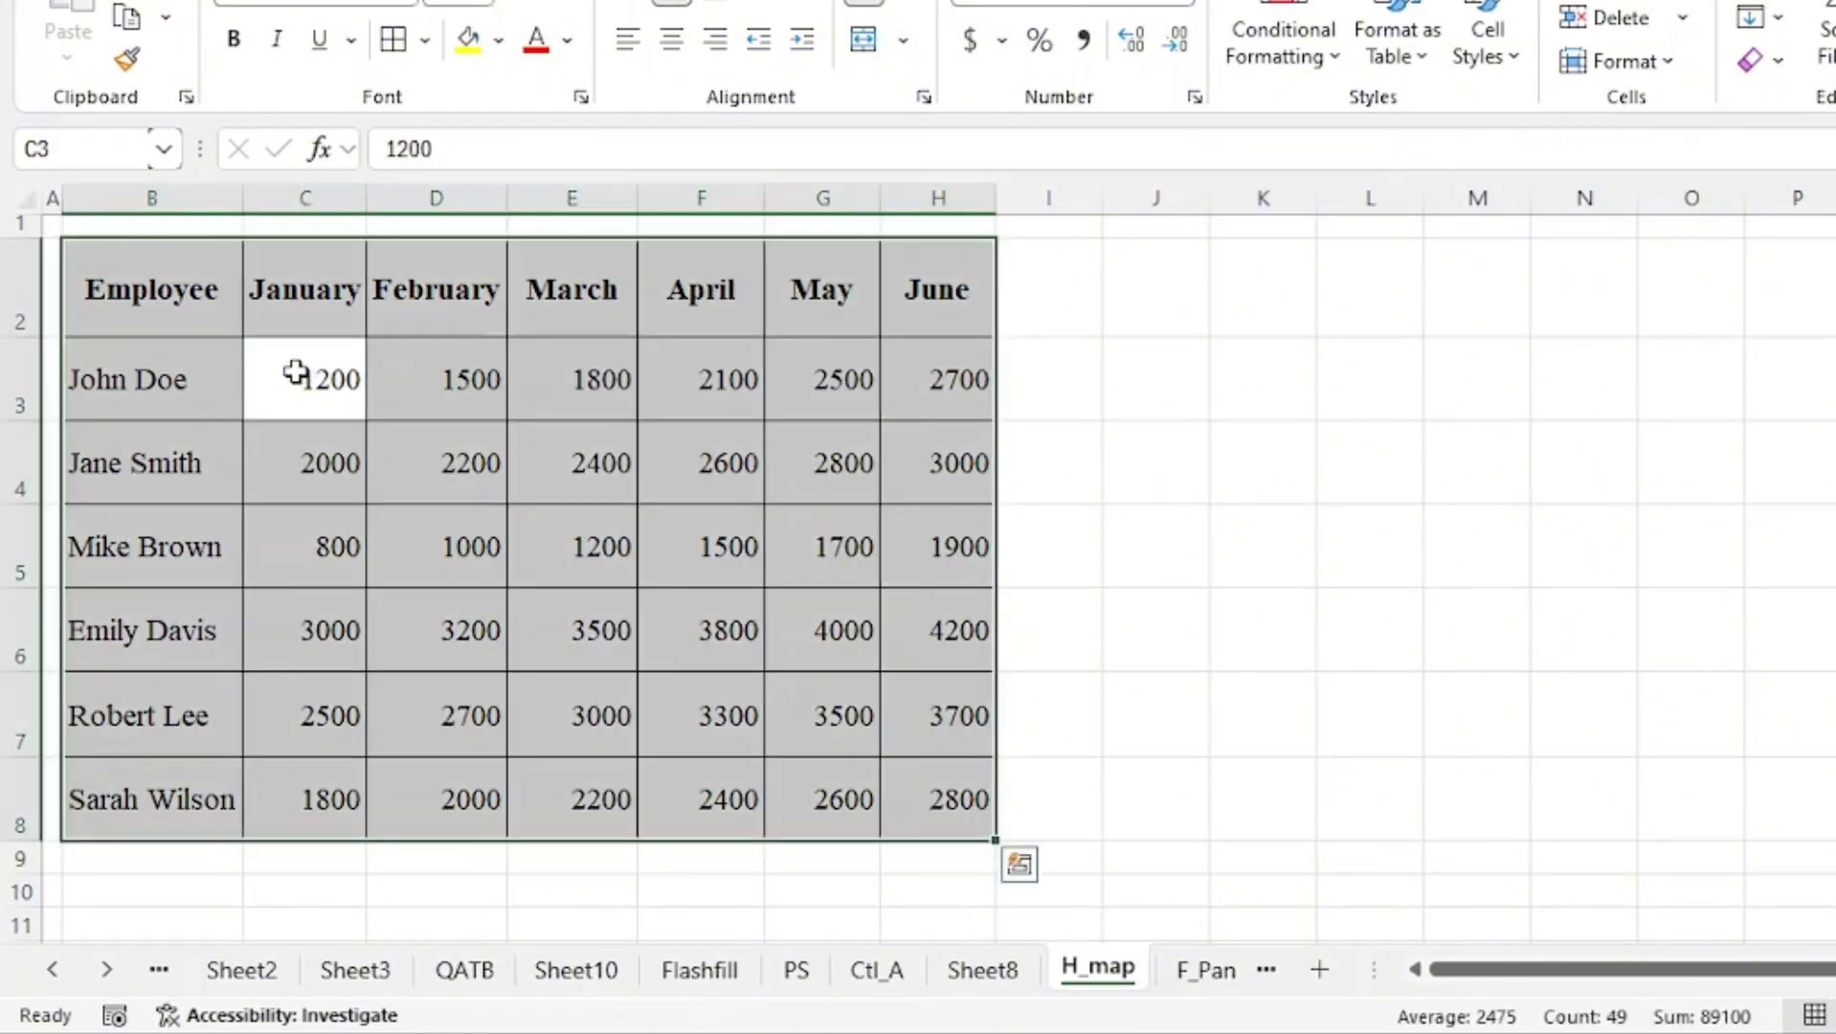
{"action": "left_click", "coordinate": [1308, 72]}
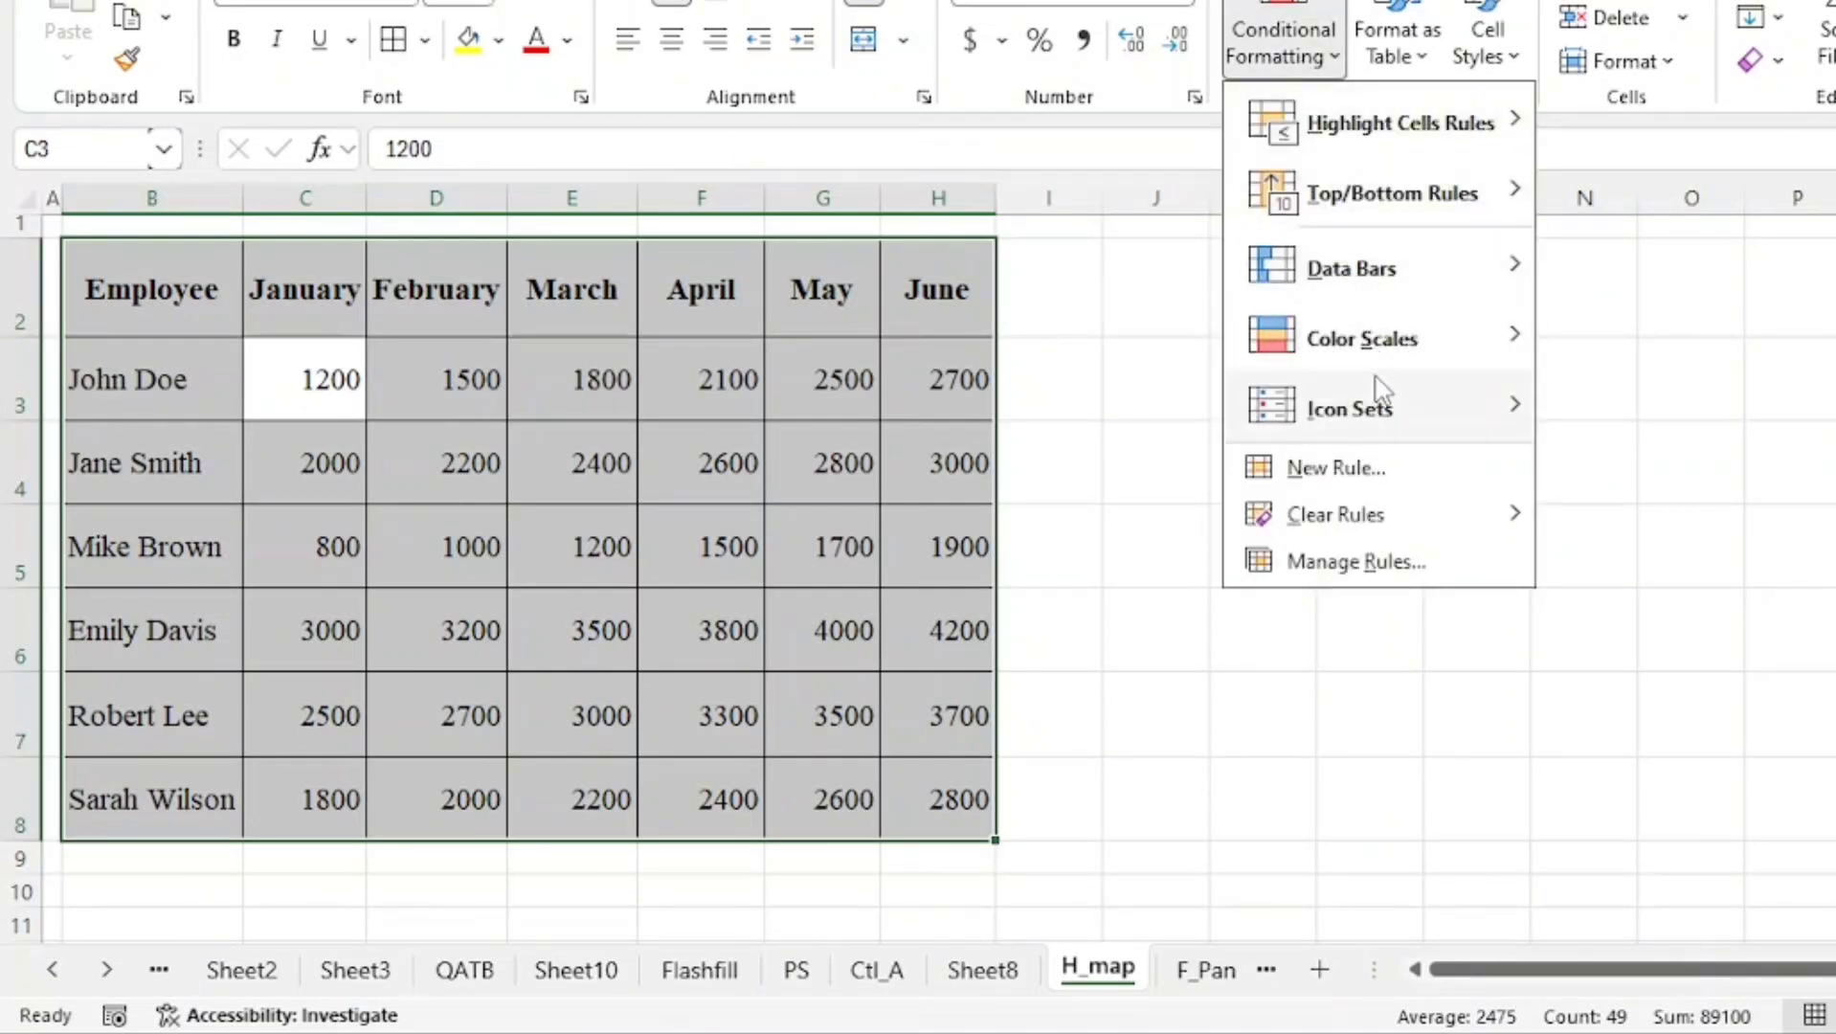
{"action": "mouse_move", "coordinate": [1455, 356]}
{"action": "mouse_move", "coordinate": [1510, 326]}
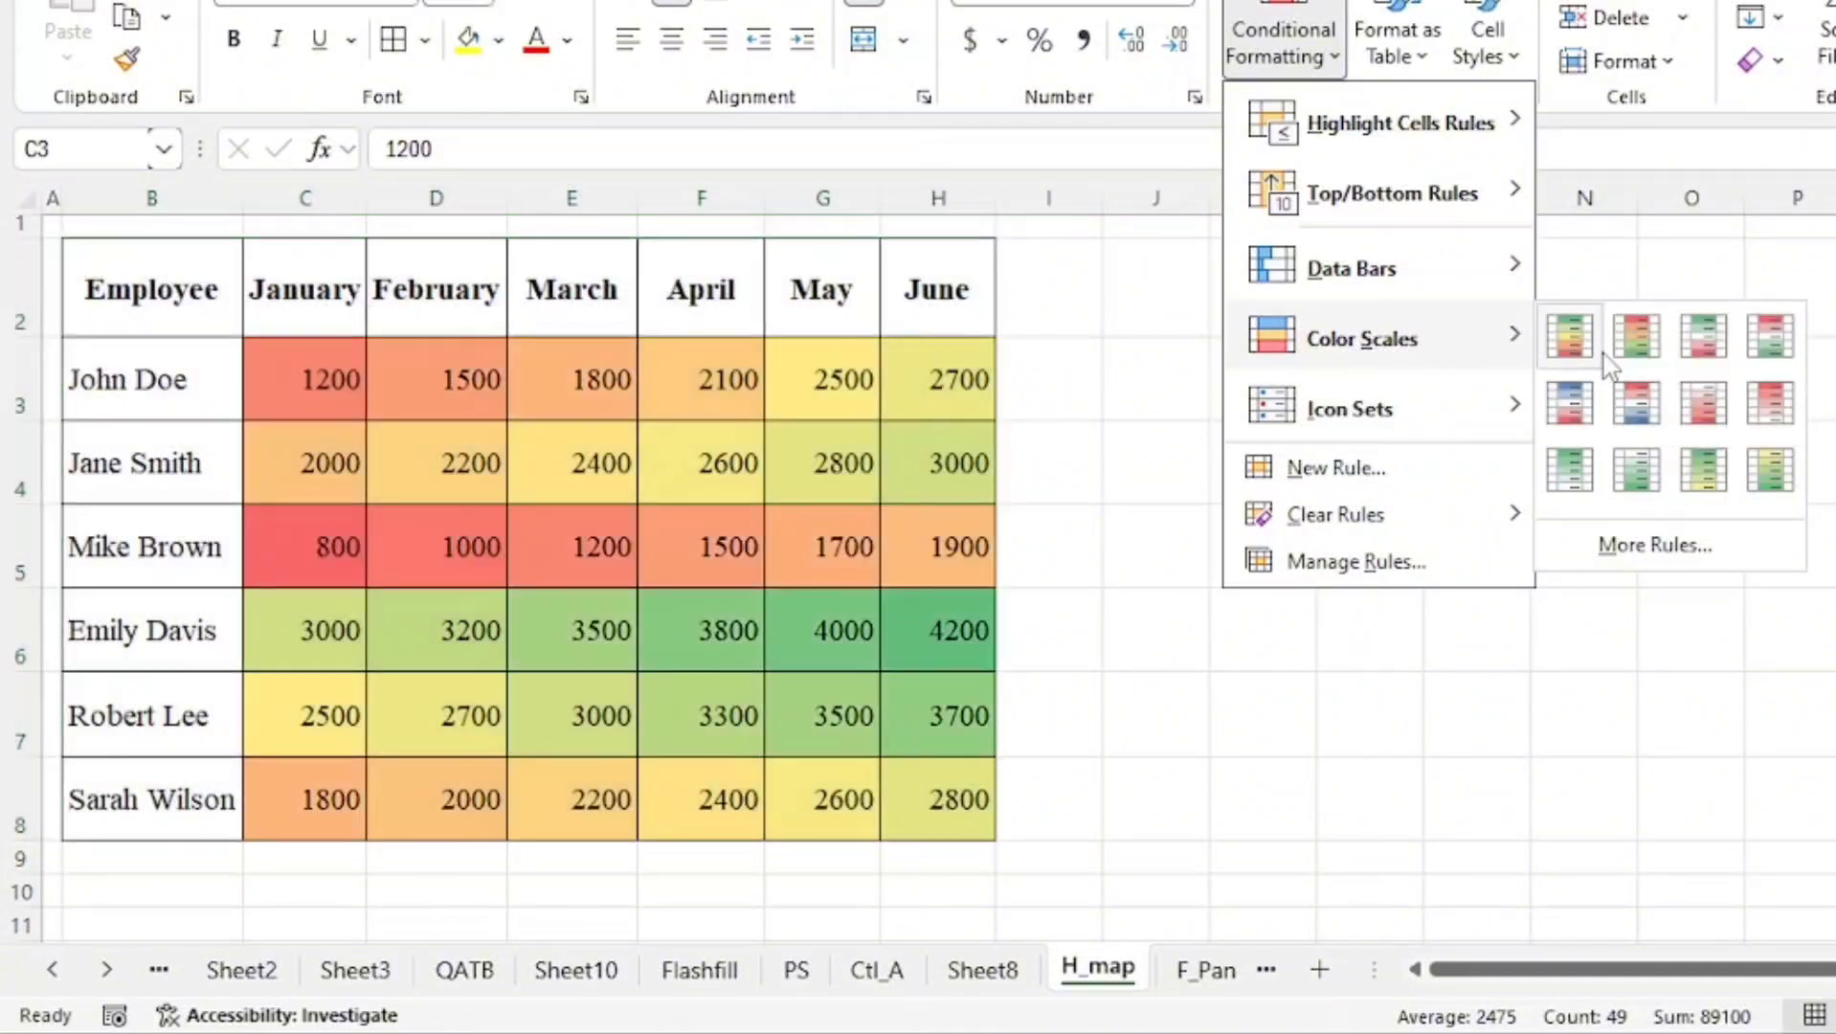
{"action": "left_click", "coordinate": [1595, 359]}
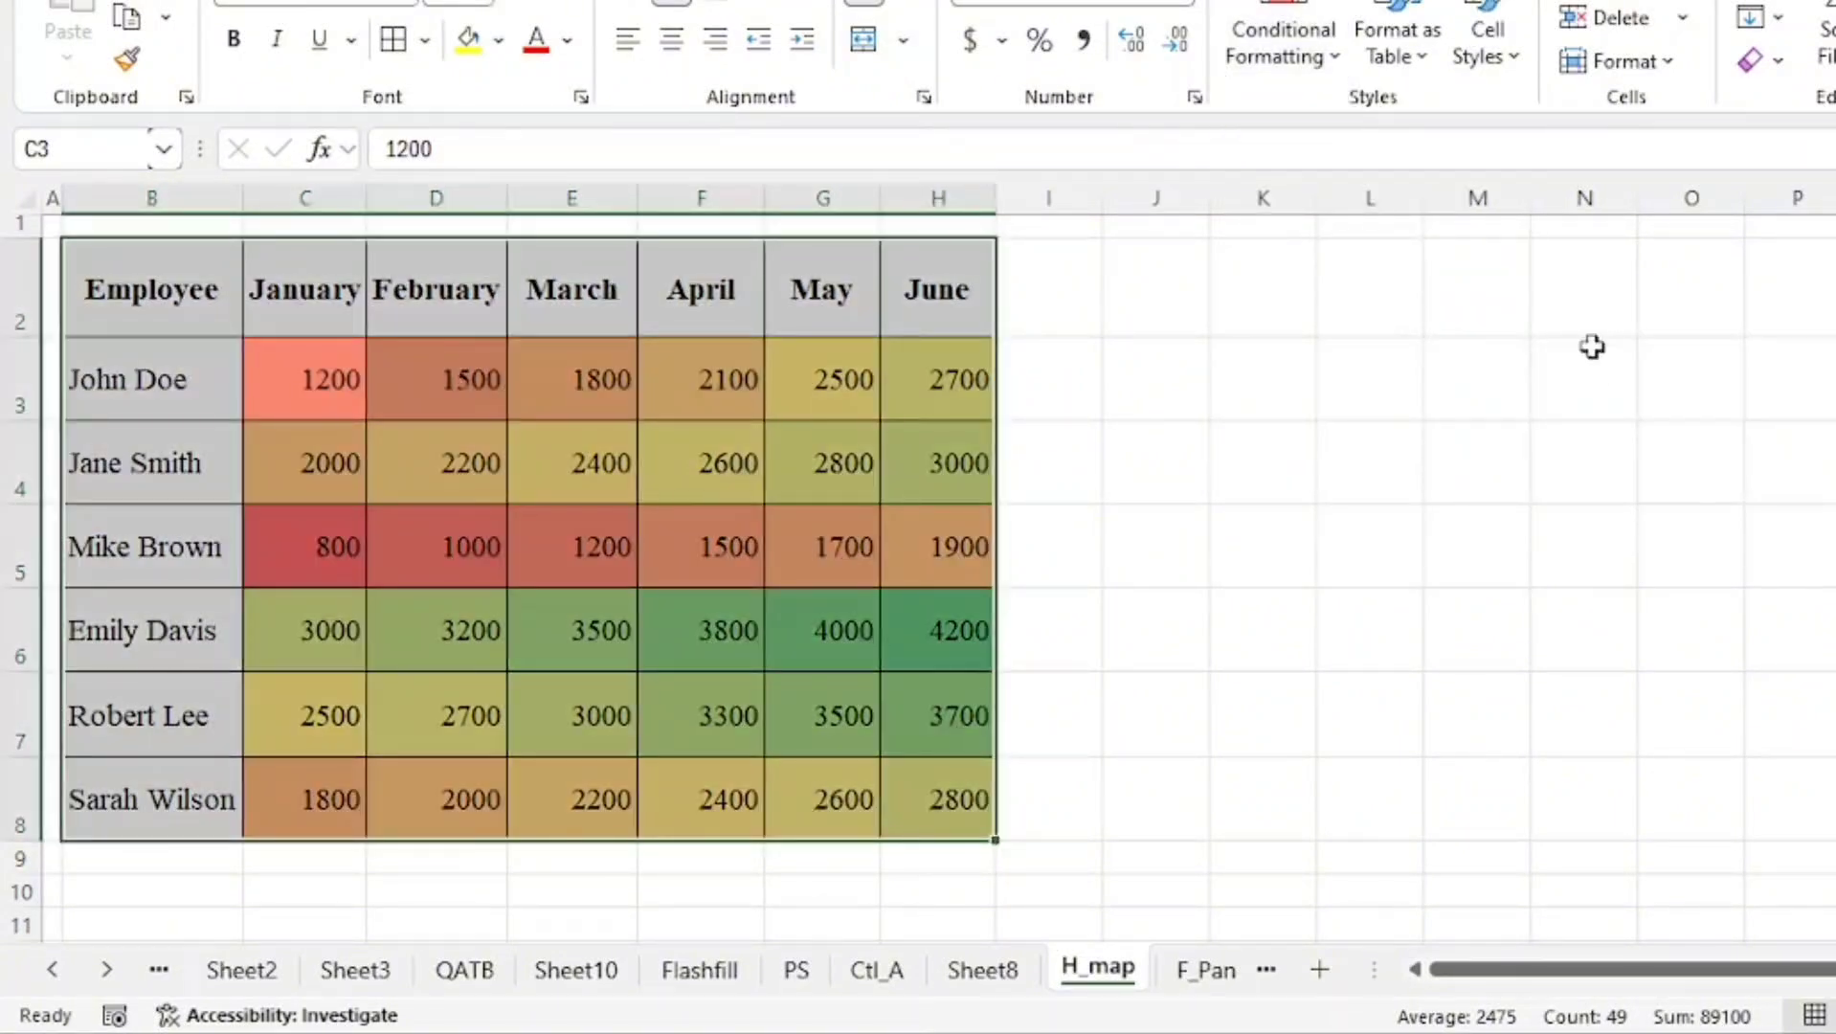
{"action": "left_click", "coordinate": [1219, 538]}
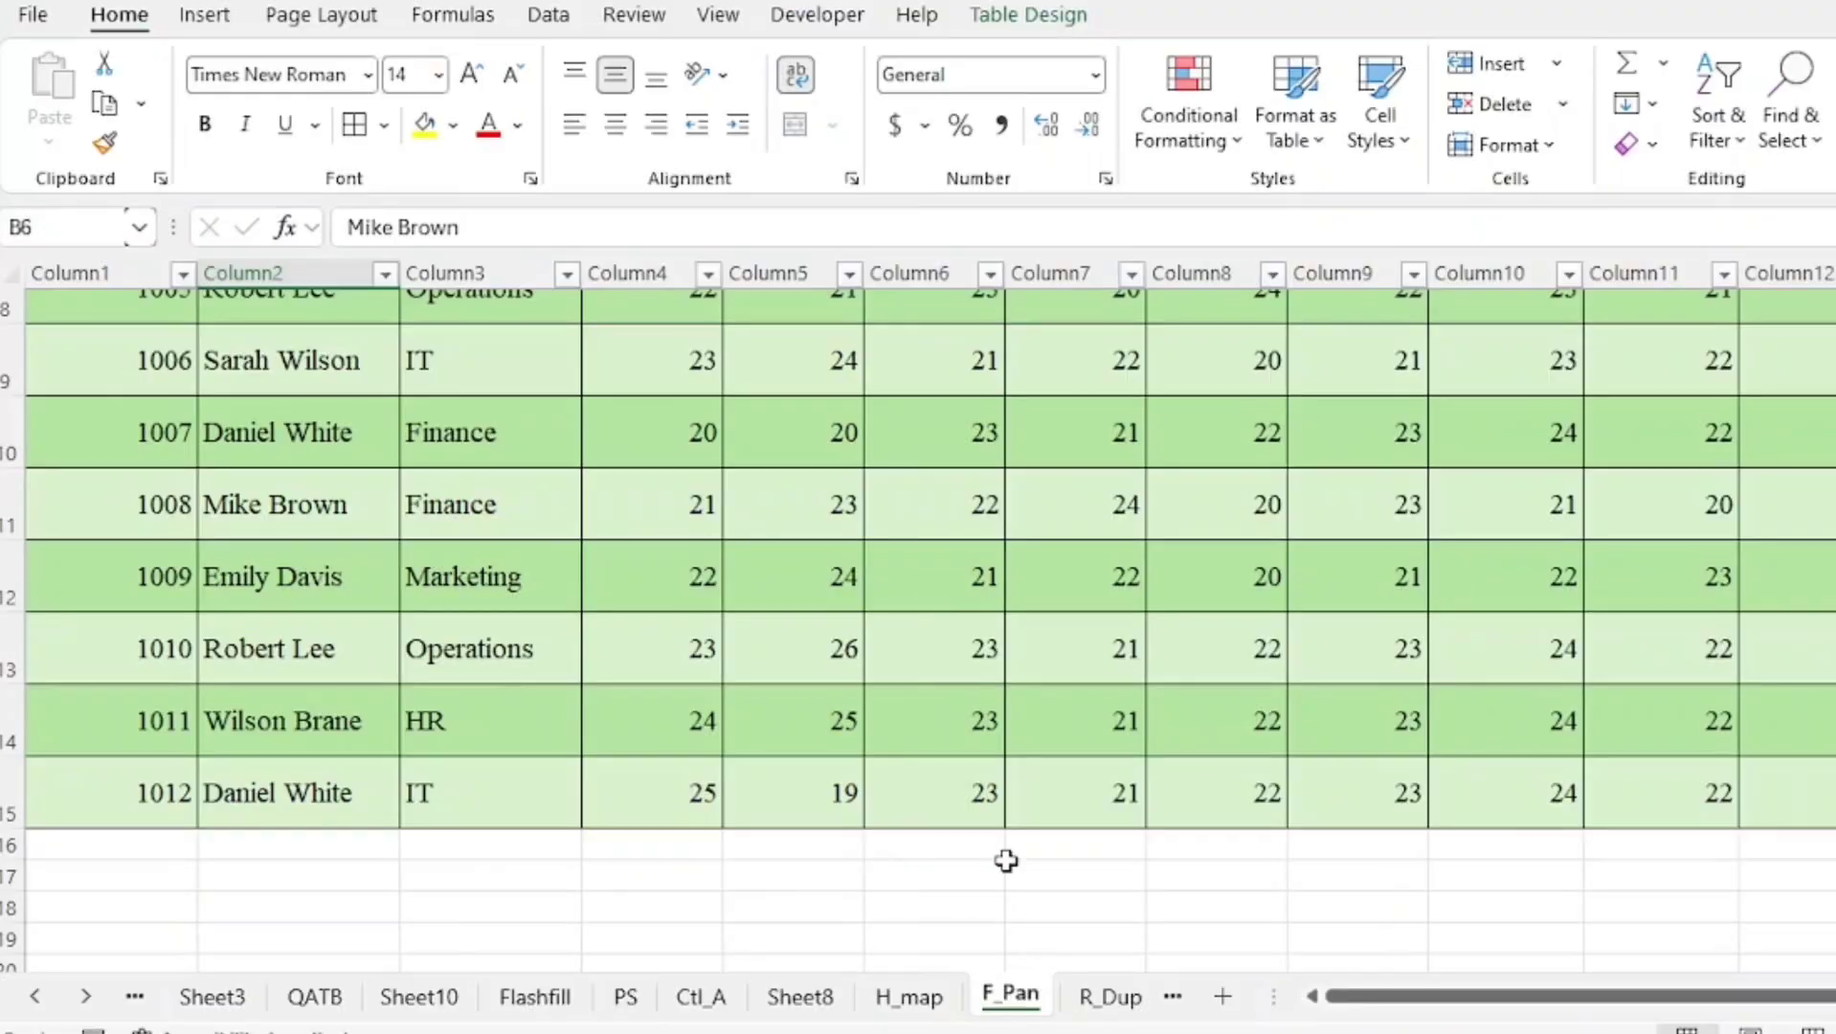
Scroll through the Employee Attendance Tracker horizontally and vertically
{"action": "scroll", "coordinate": [1006, 859], "scroll_direction": "up", "scroll_amount": 3}
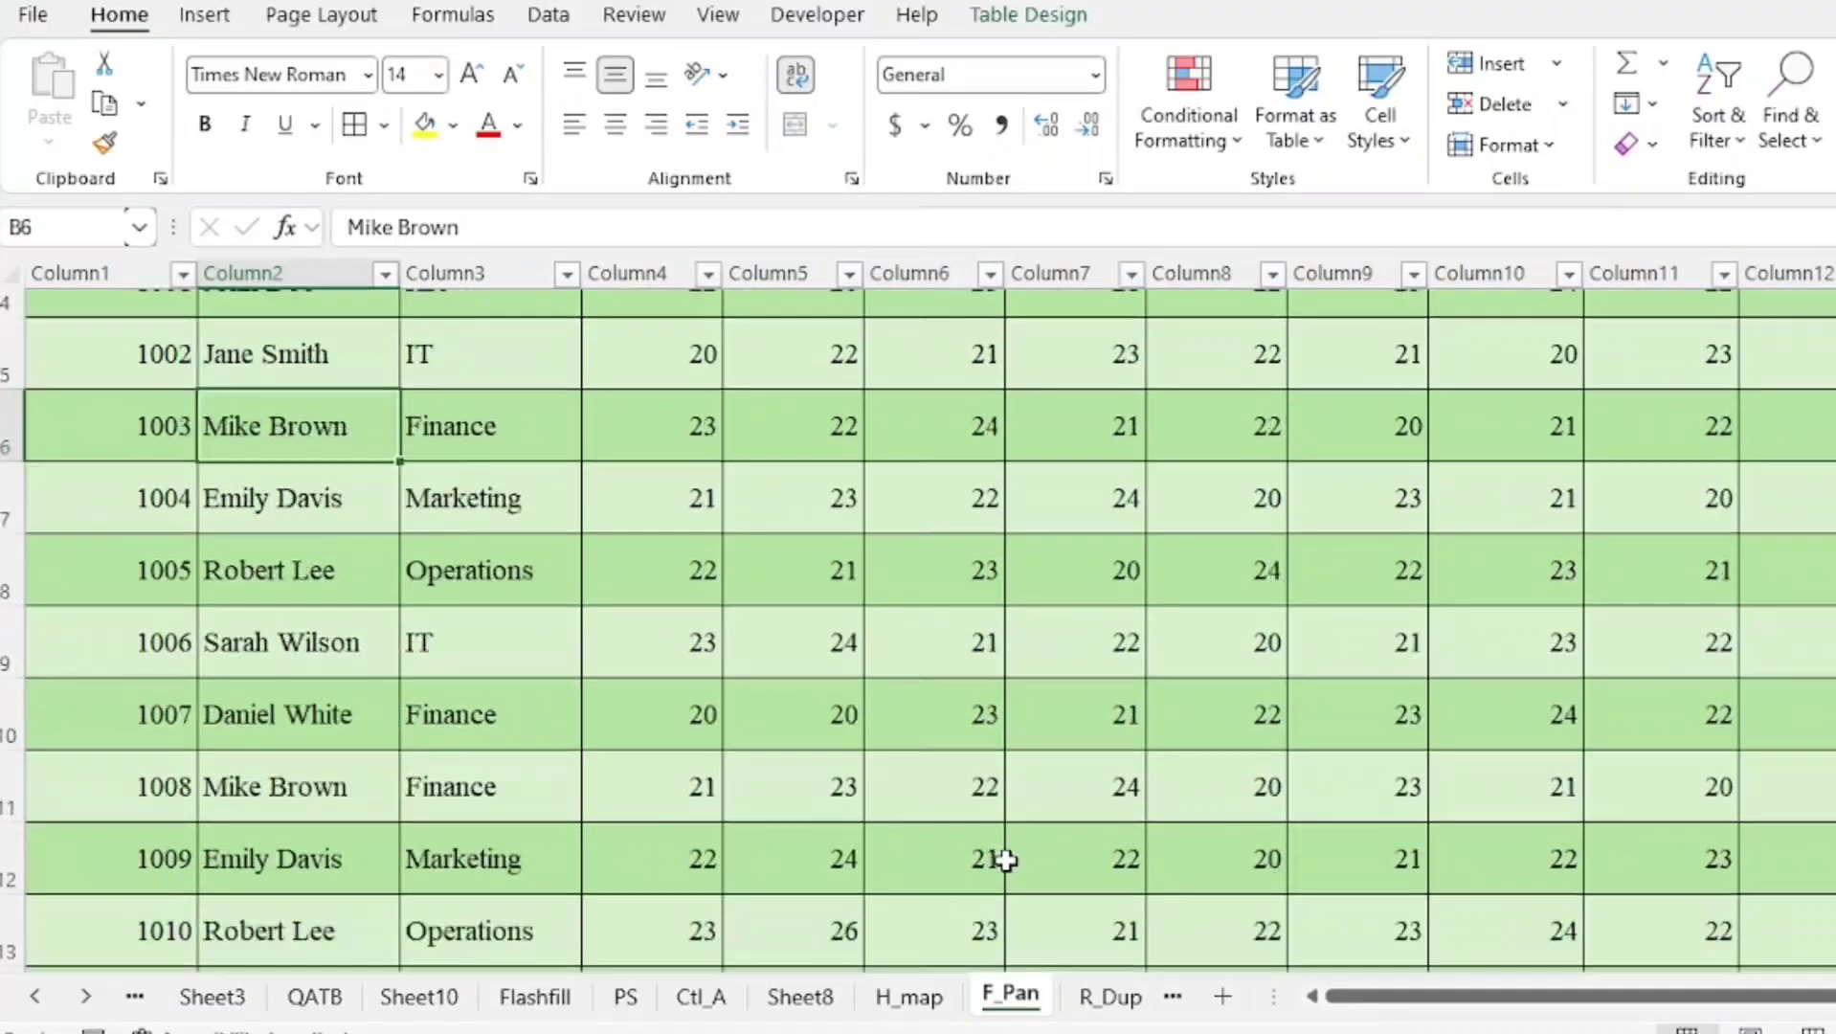
{"action": "left_click_drag", "start_coordinate": [1398, 997], "coordinate": [1594, 1012]}
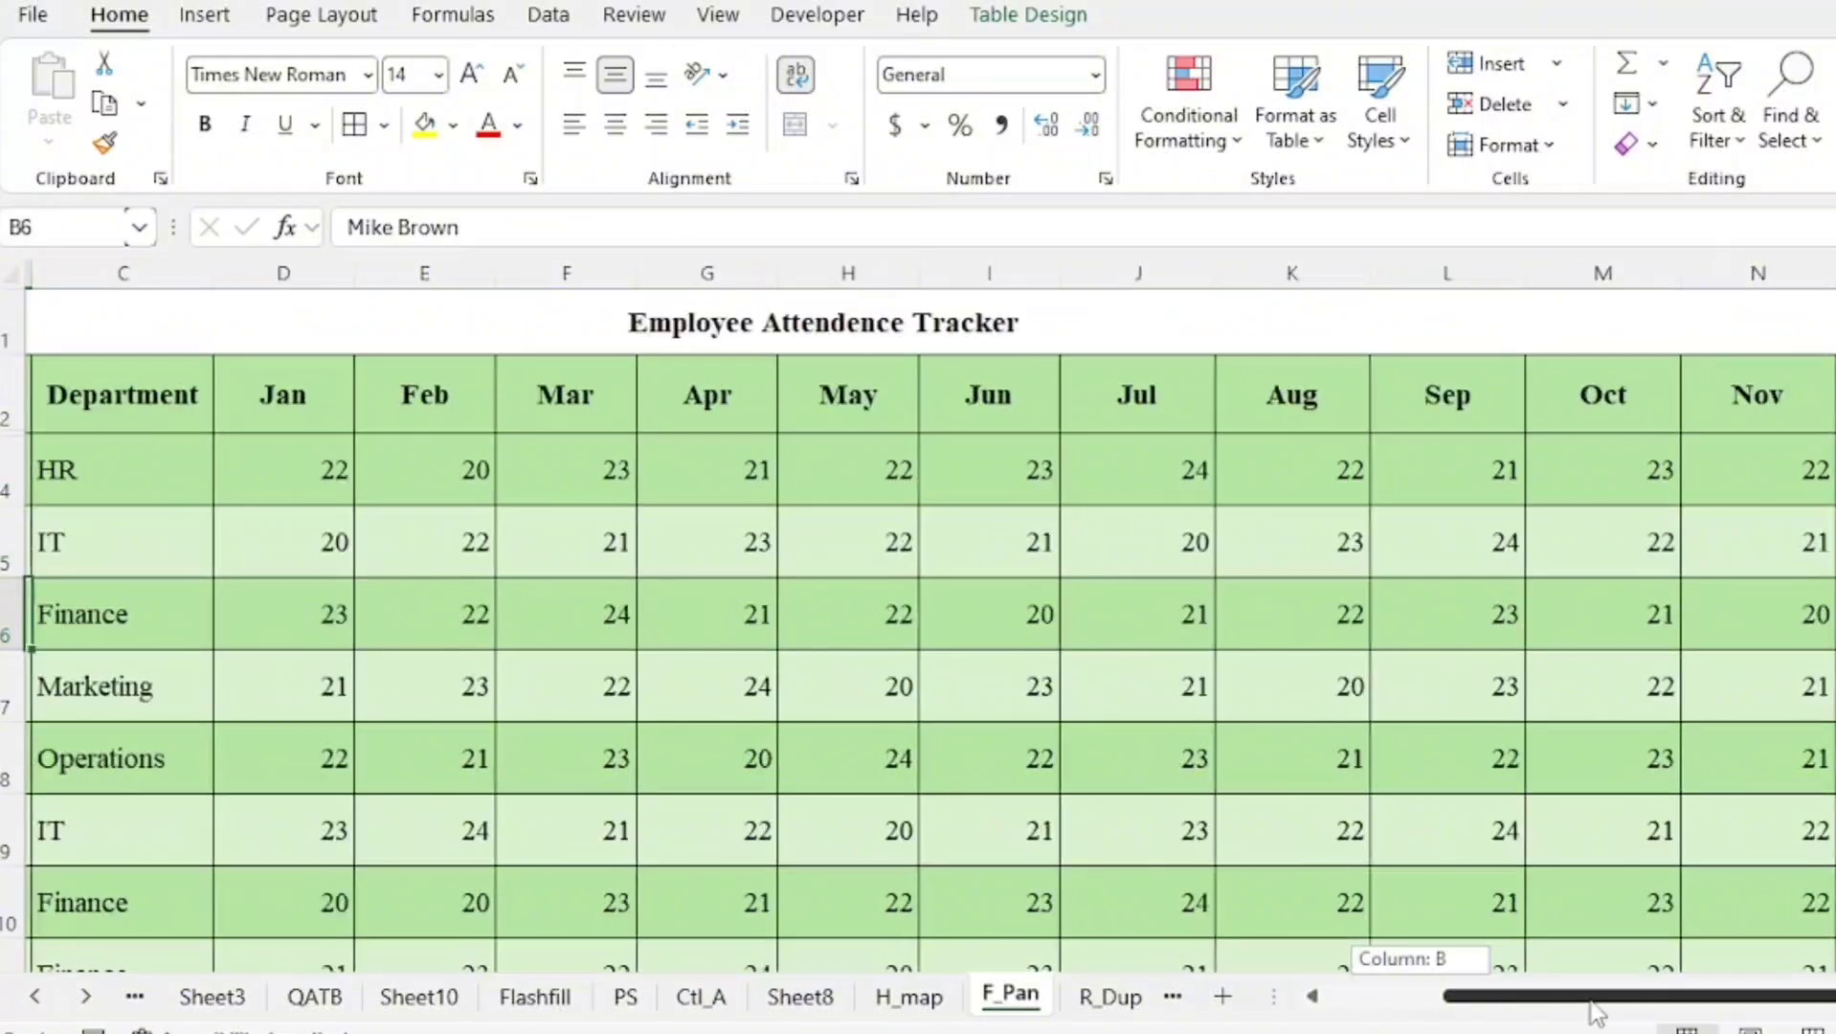
{"action": "left_click", "coordinate": [1627, 570]}
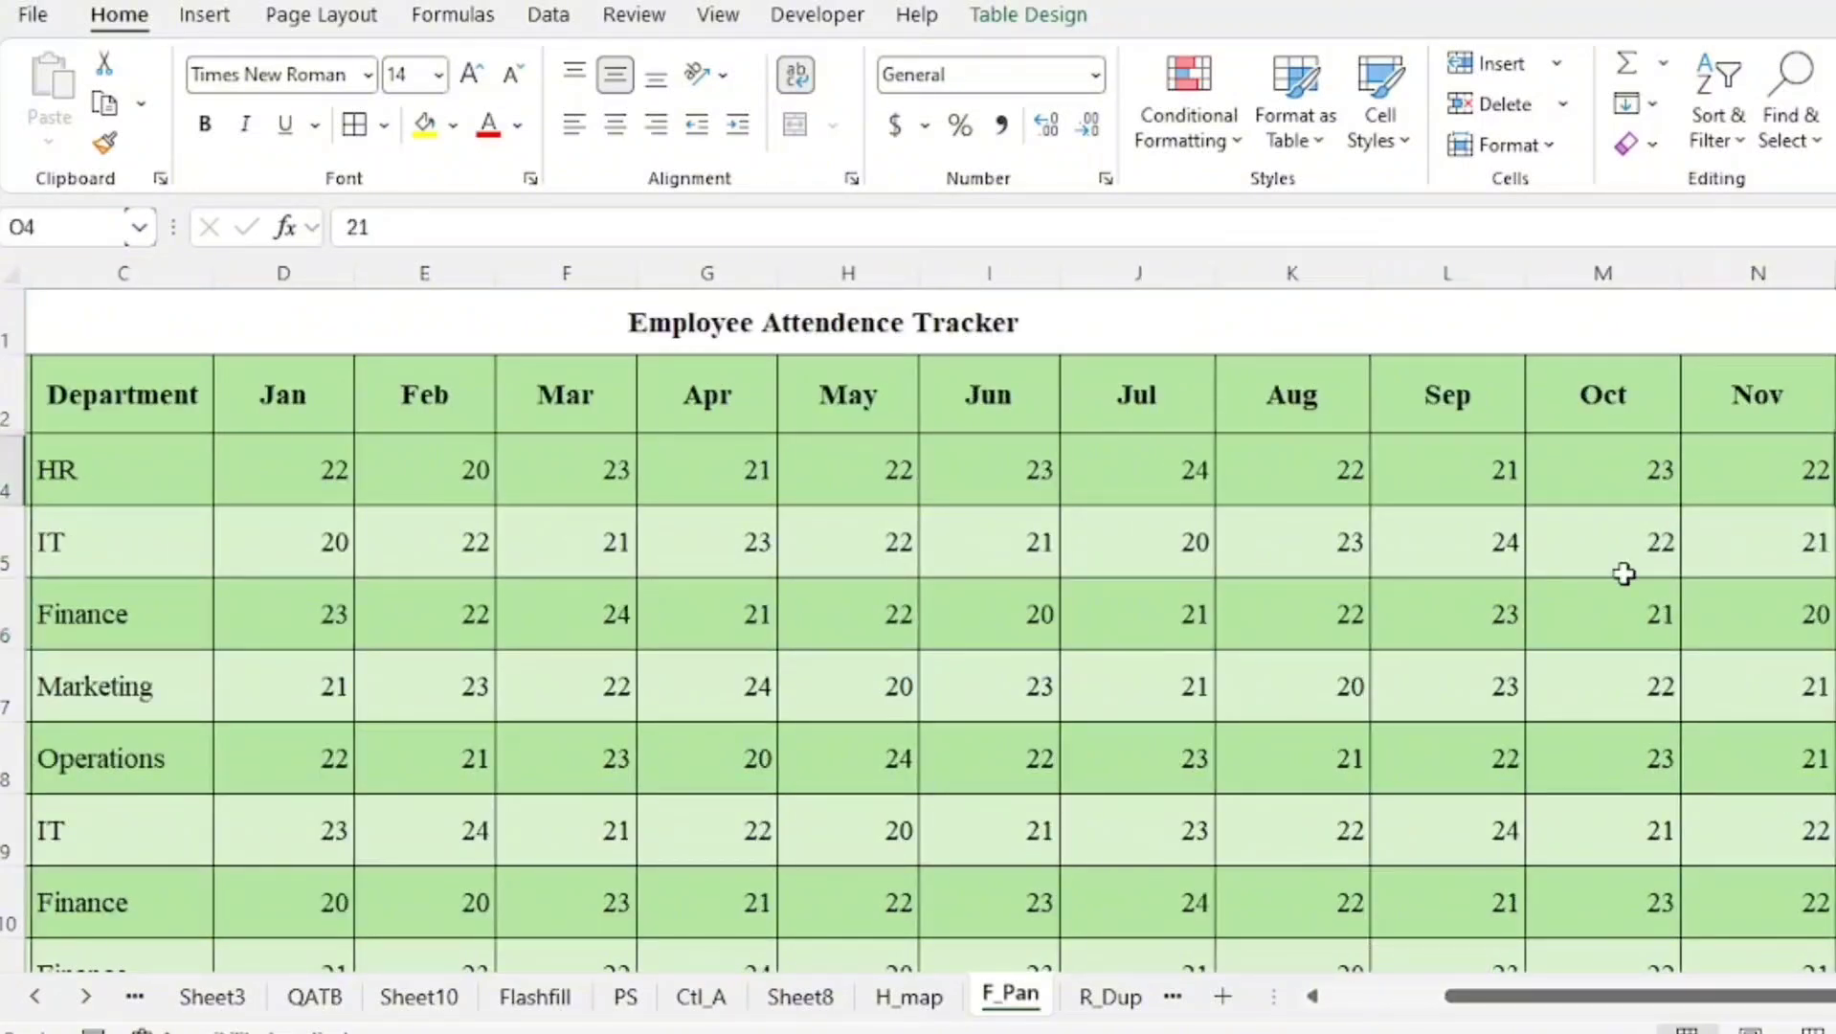
{"action": "scroll", "coordinate": [1627, 573], "scroll_direction": "down", "scroll_amount": 2}
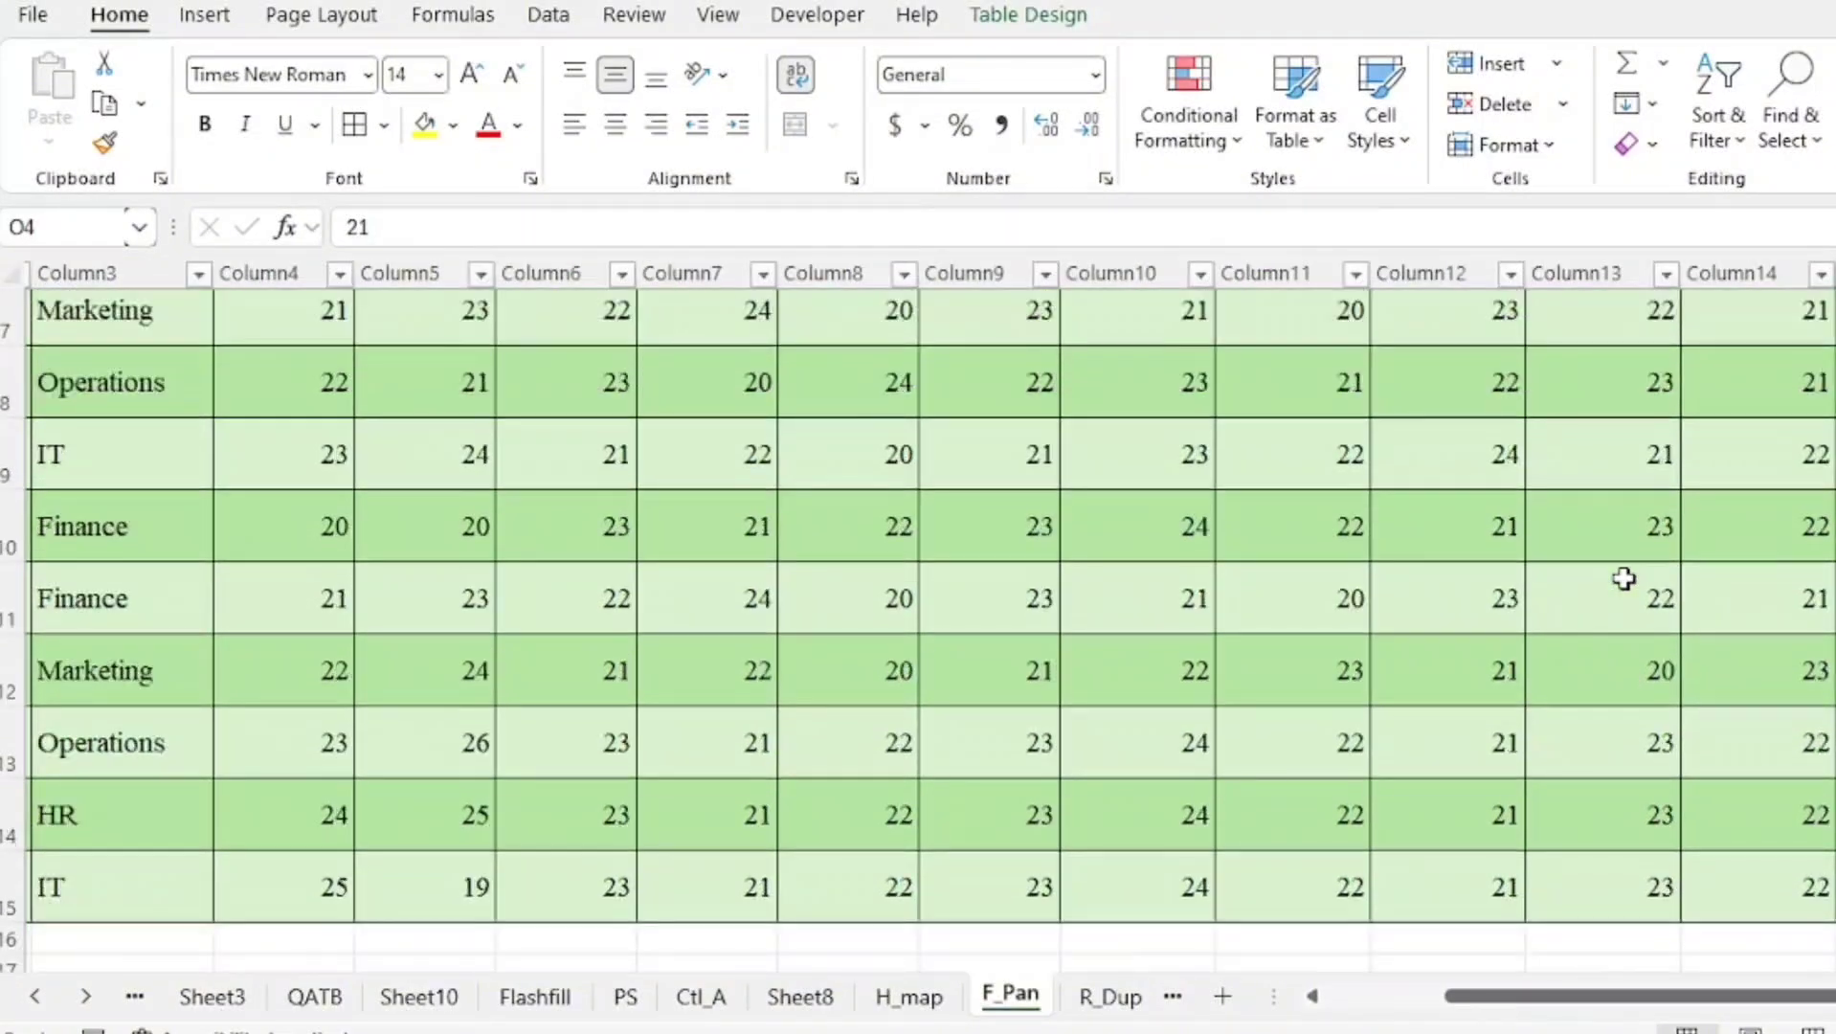
Freeze panes at cell D4 of the attendance tracker so the header rows and first three columns stay fixed
{"action": "left_click", "coordinate": [1331, 898]}
{"action": "left_click", "coordinate": [1619, 999]}
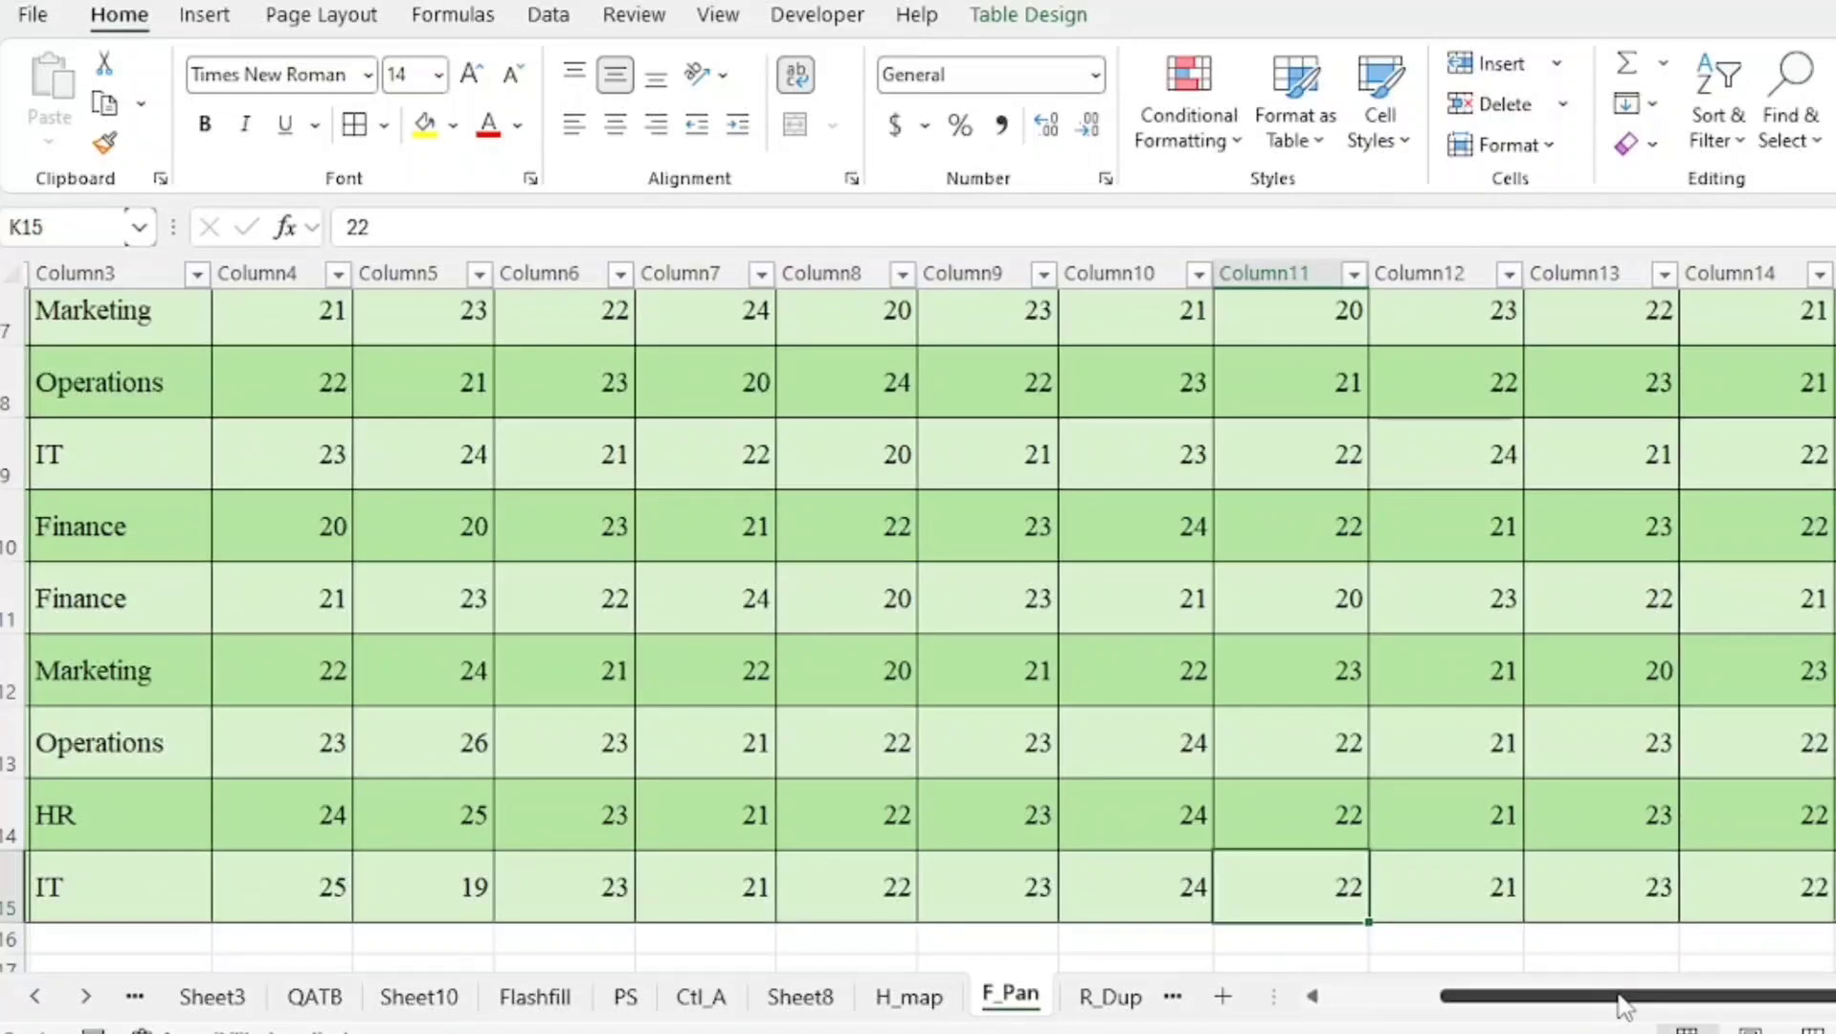
{"action": "scroll", "coordinate": [1613, 869], "scroll_direction": "up", "scroll_amount": 2}
{"action": "mouse_move", "coordinate": [1570, 1001]}
{"action": "left_mouse_down"}
{"action": "mouse_move", "coordinate": [1382, 1005]}
{"action": "mouse_move", "coordinate": [1589, 1001]}
{"action": "left_mouse_up"}
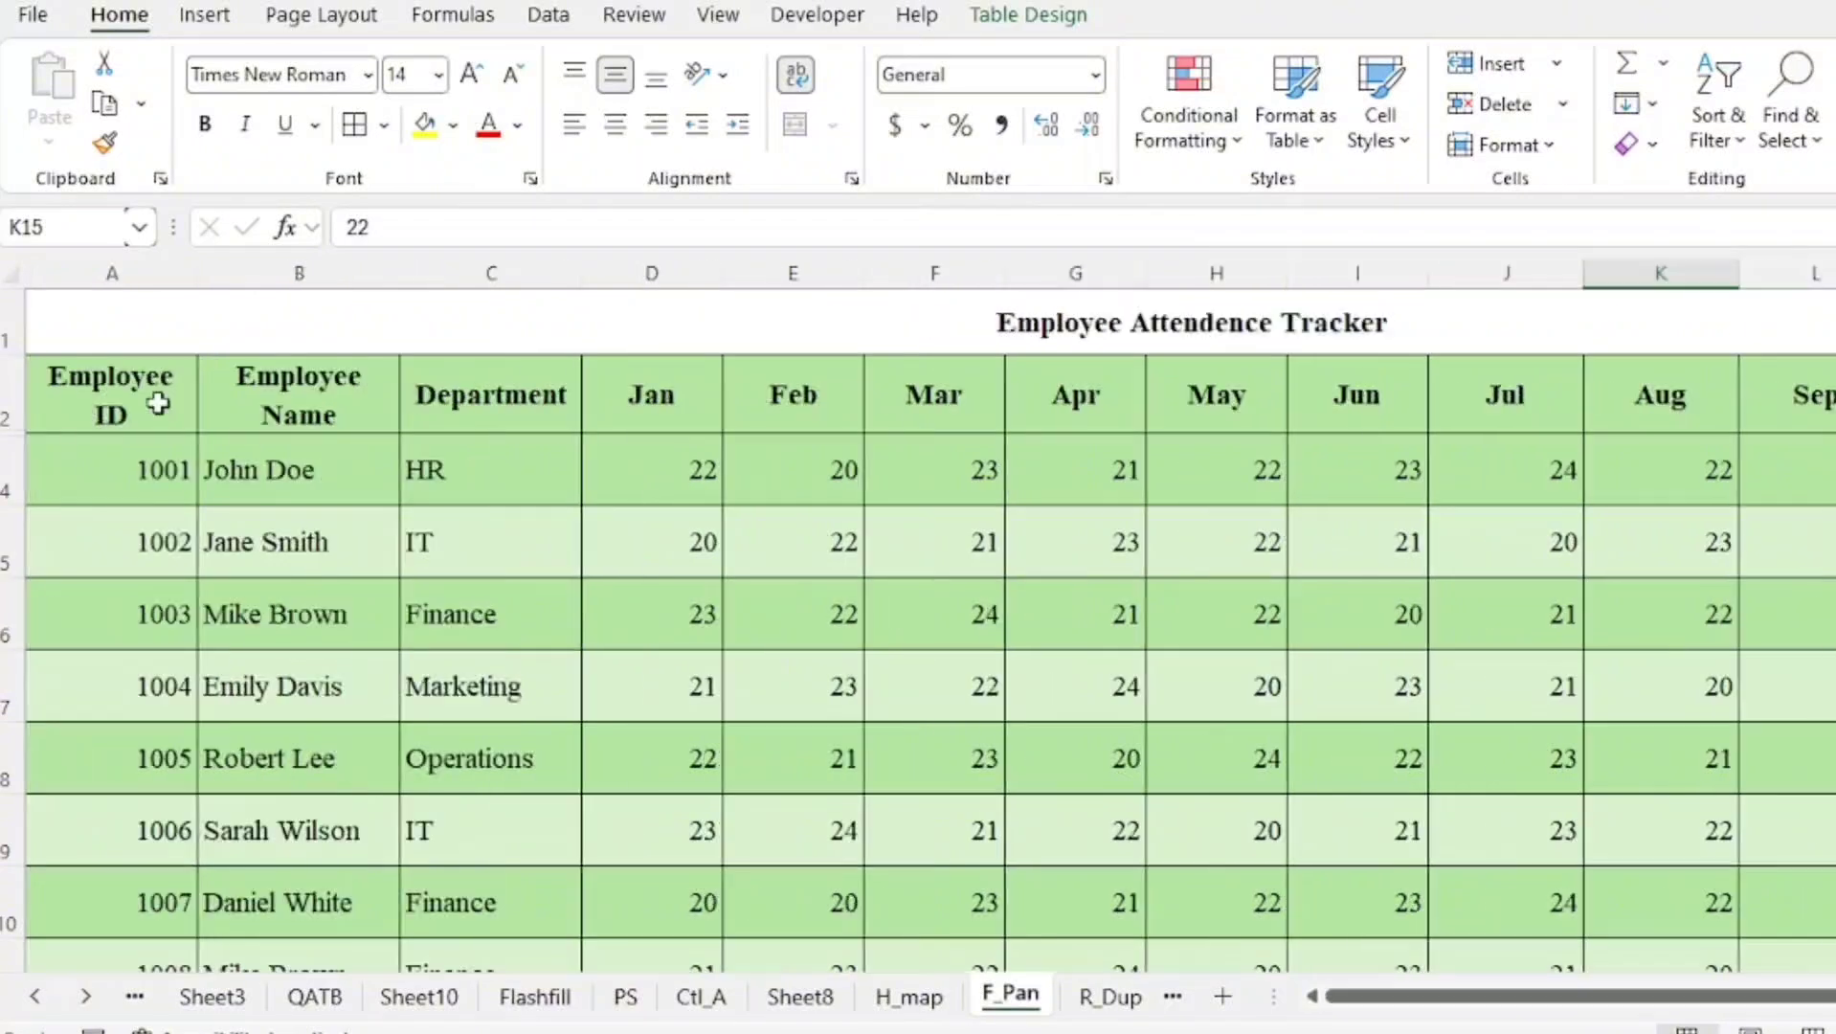
{"action": "left_click_drag", "start_coordinate": [156, 399], "coordinate": [471, 763]}
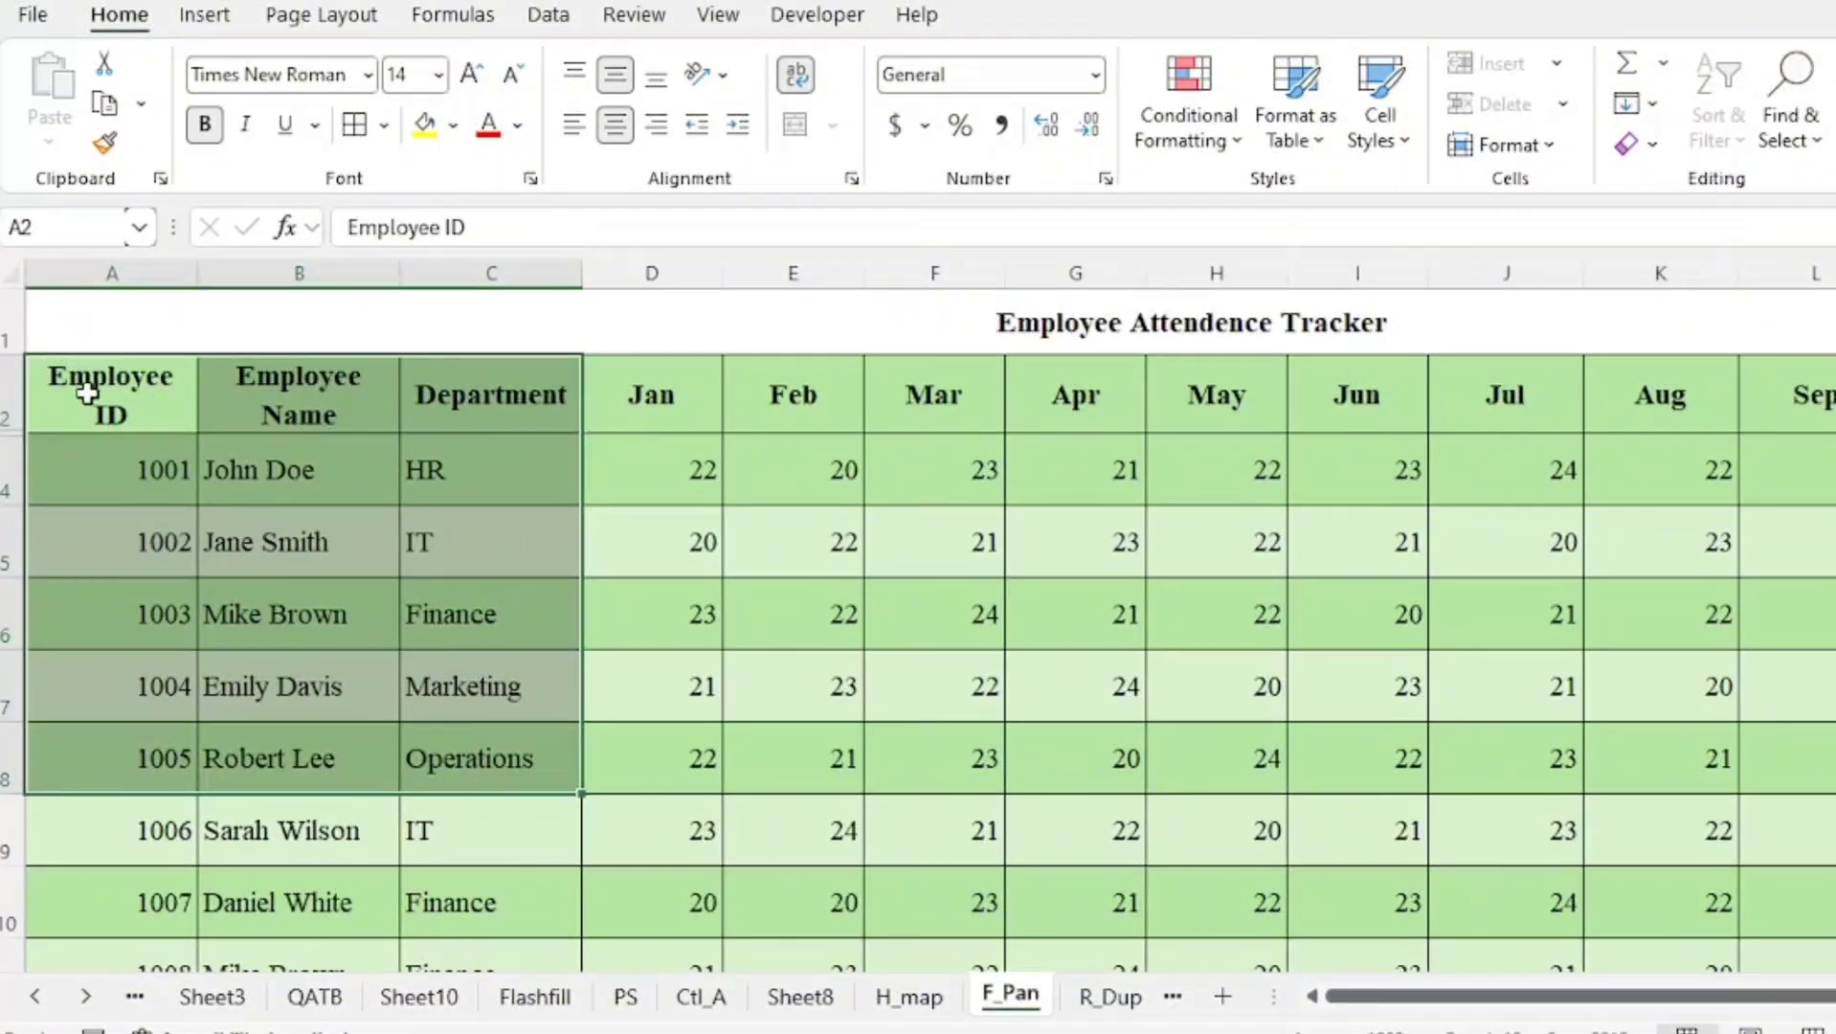
{"action": "left_click_drag", "start_coordinate": [87, 394], "coordinate": [1400, 376]}
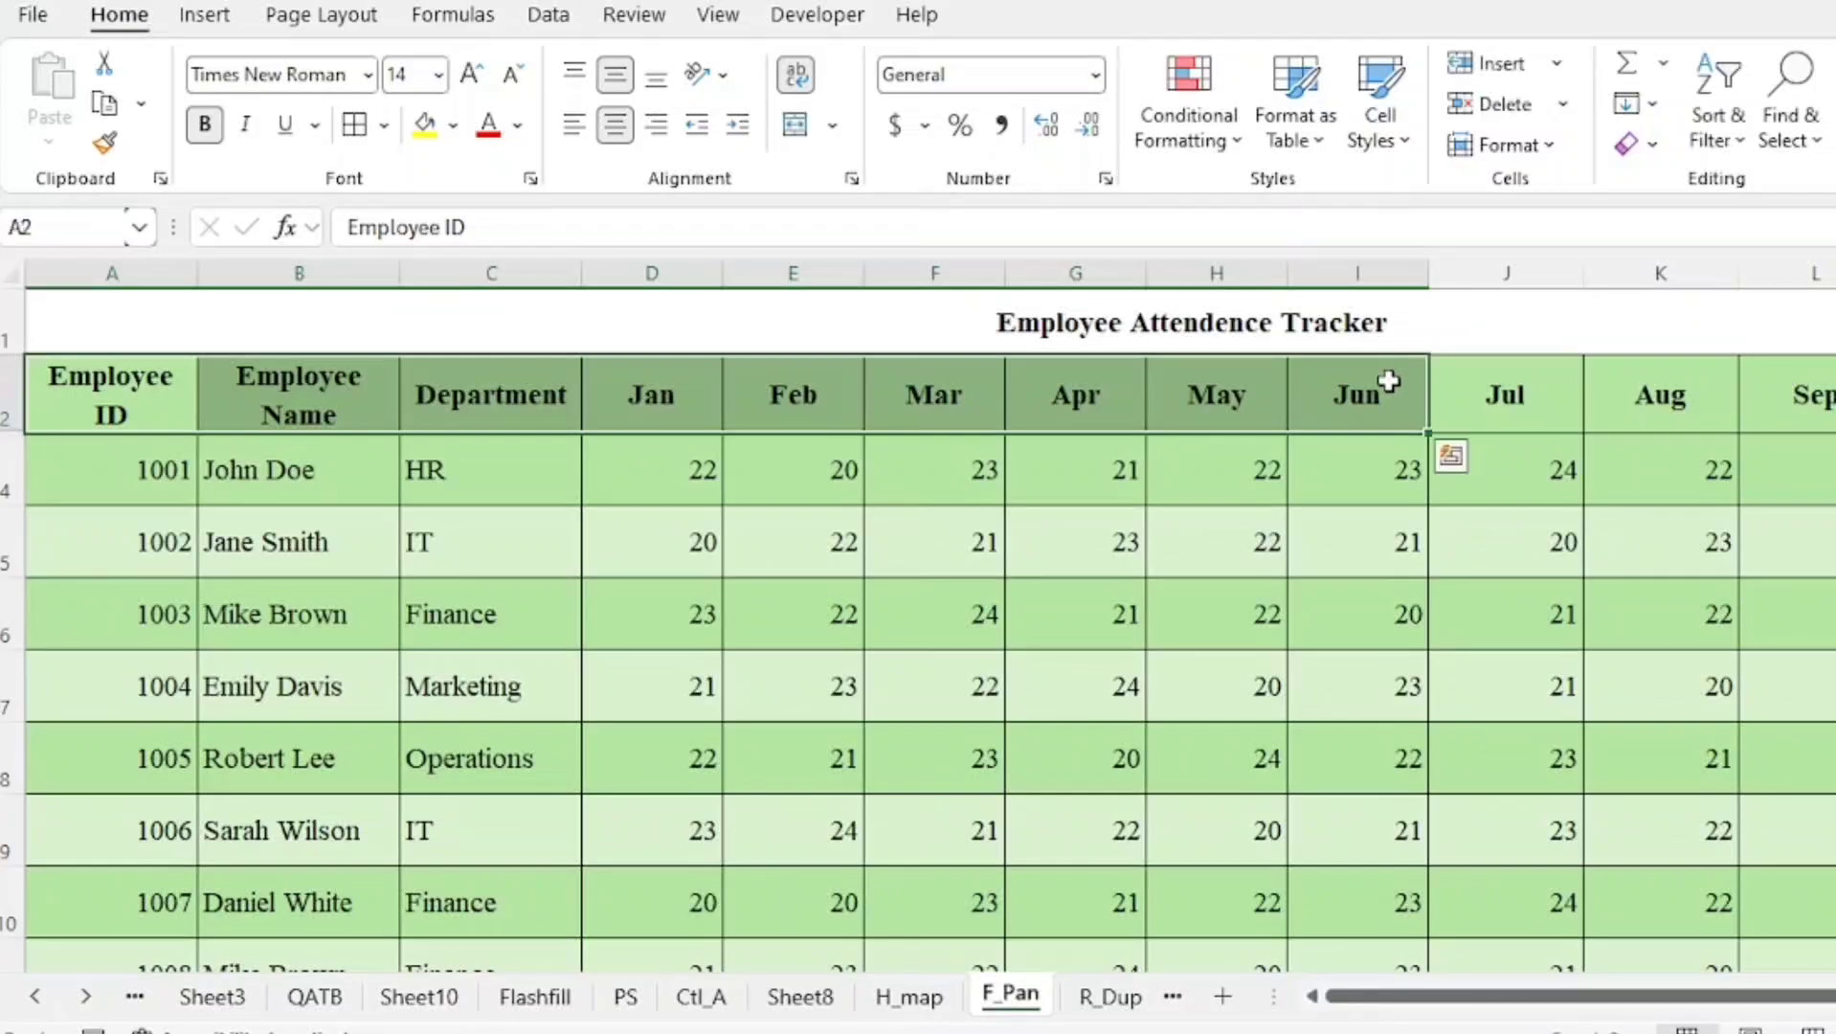
{"action": "left_click", "coordinate": [653, 465]}
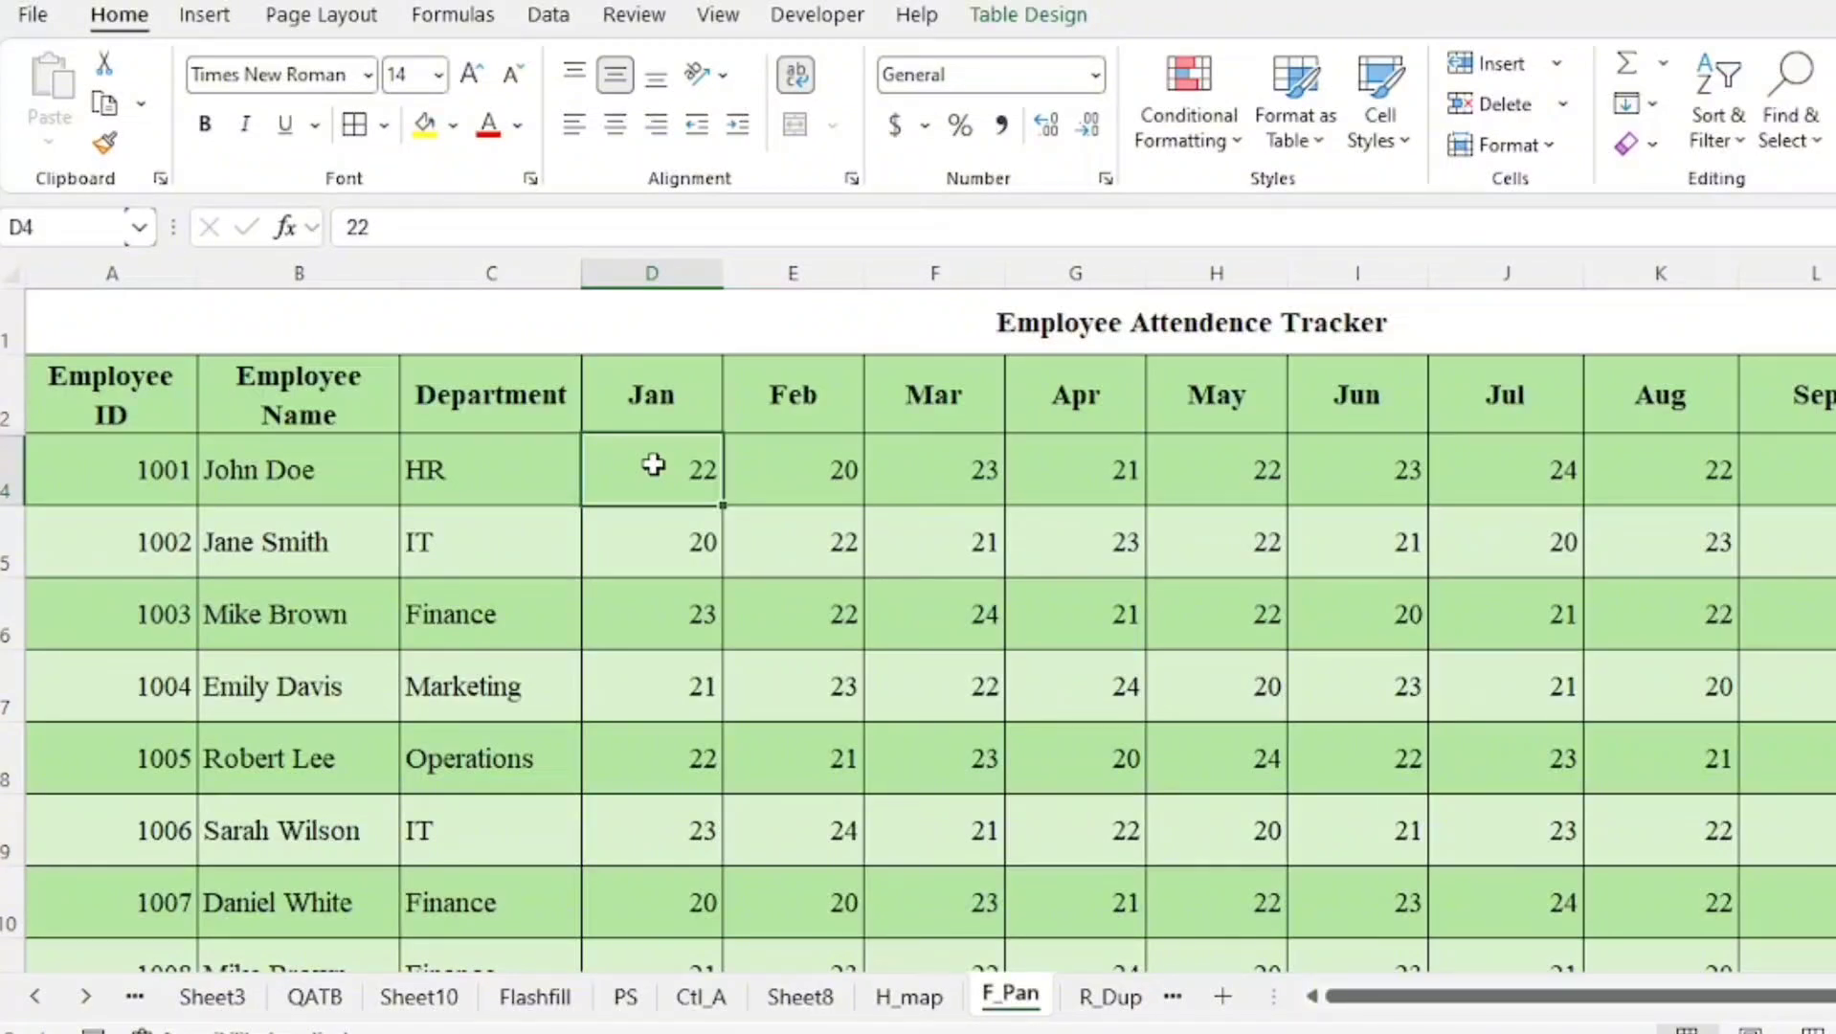
{"action": "left_click", "coordinate": [718, 15]}
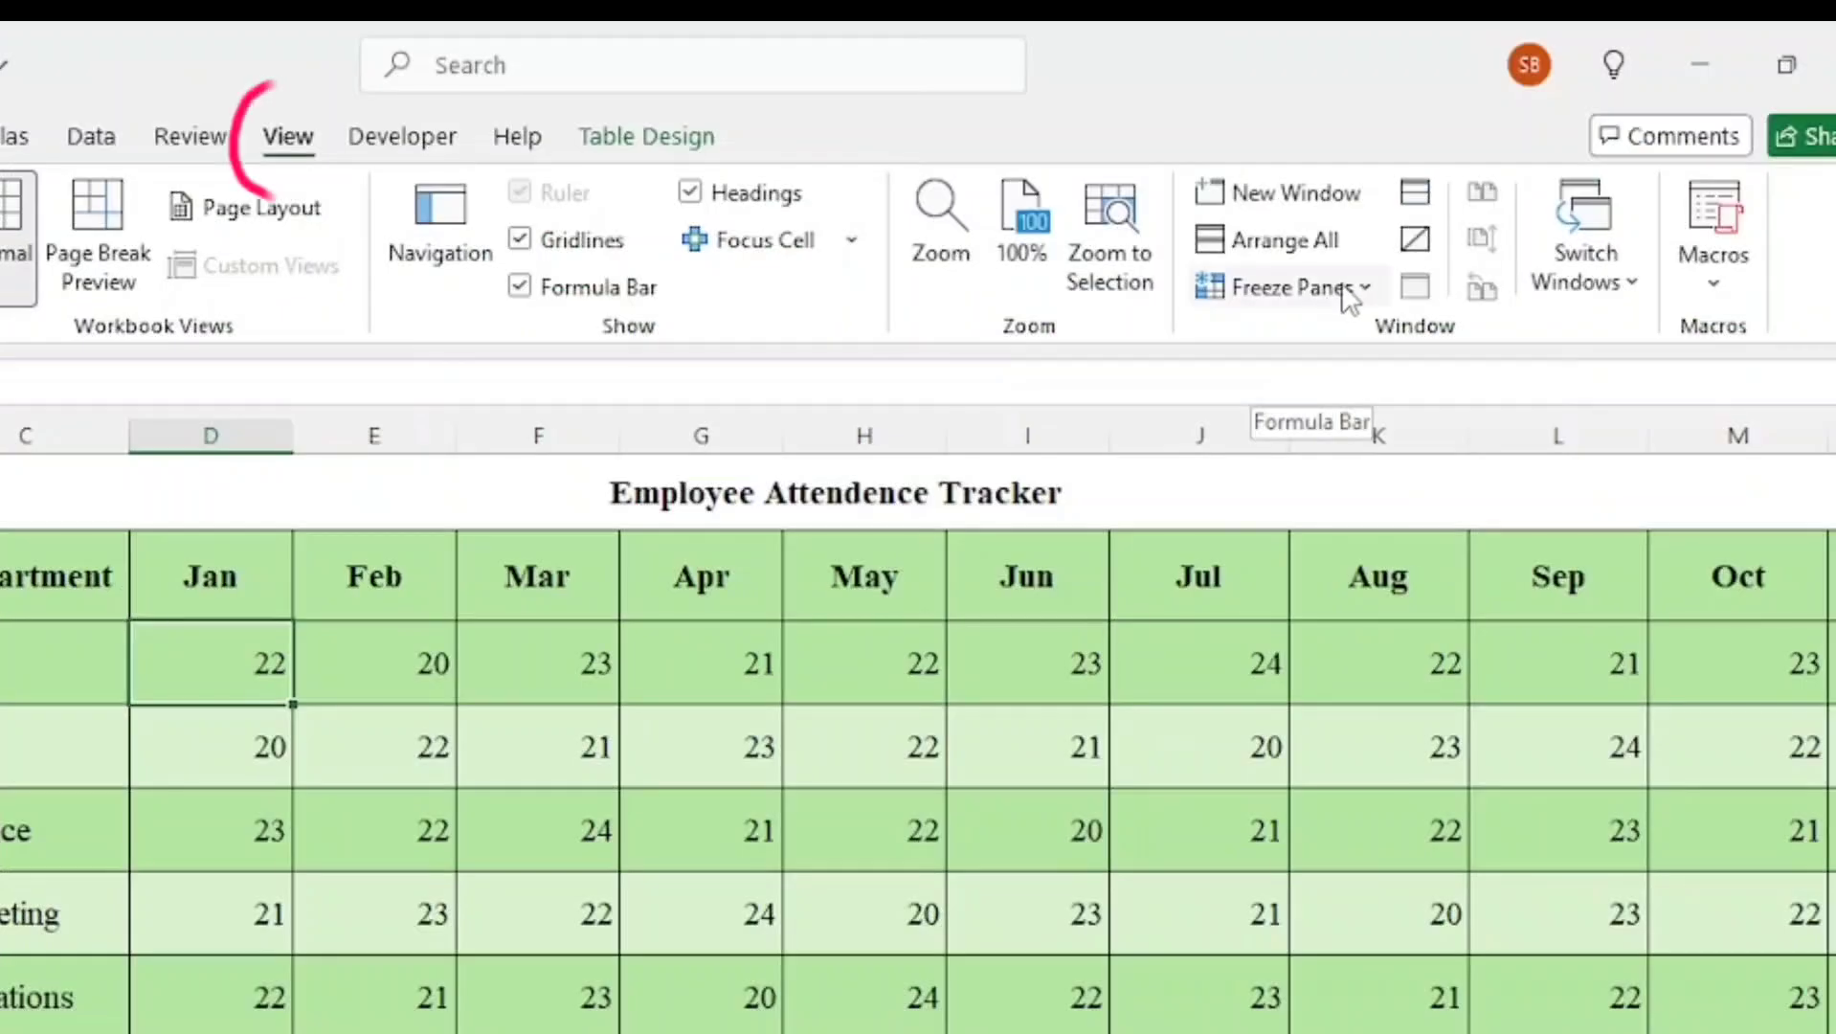
{"action": "left_click", "coordinate": [1352, 287]}
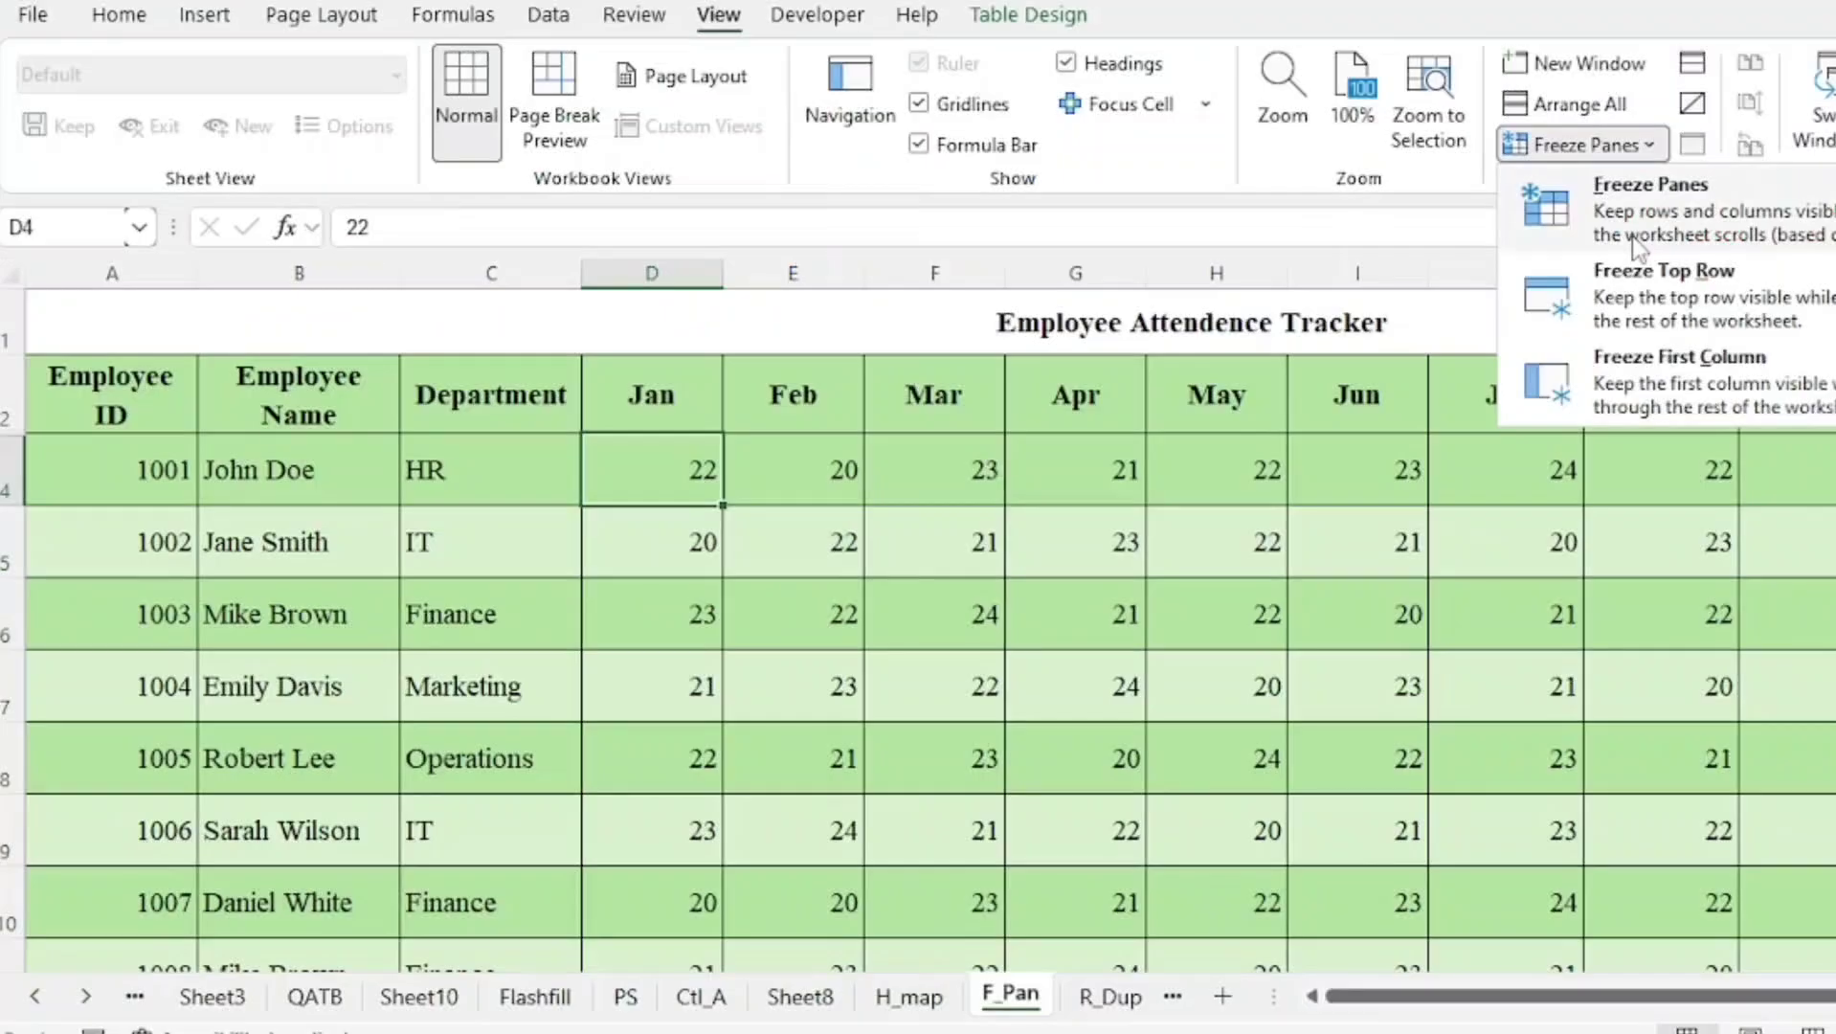
{"action": "left_click", "coordinate": [1367, 377]}
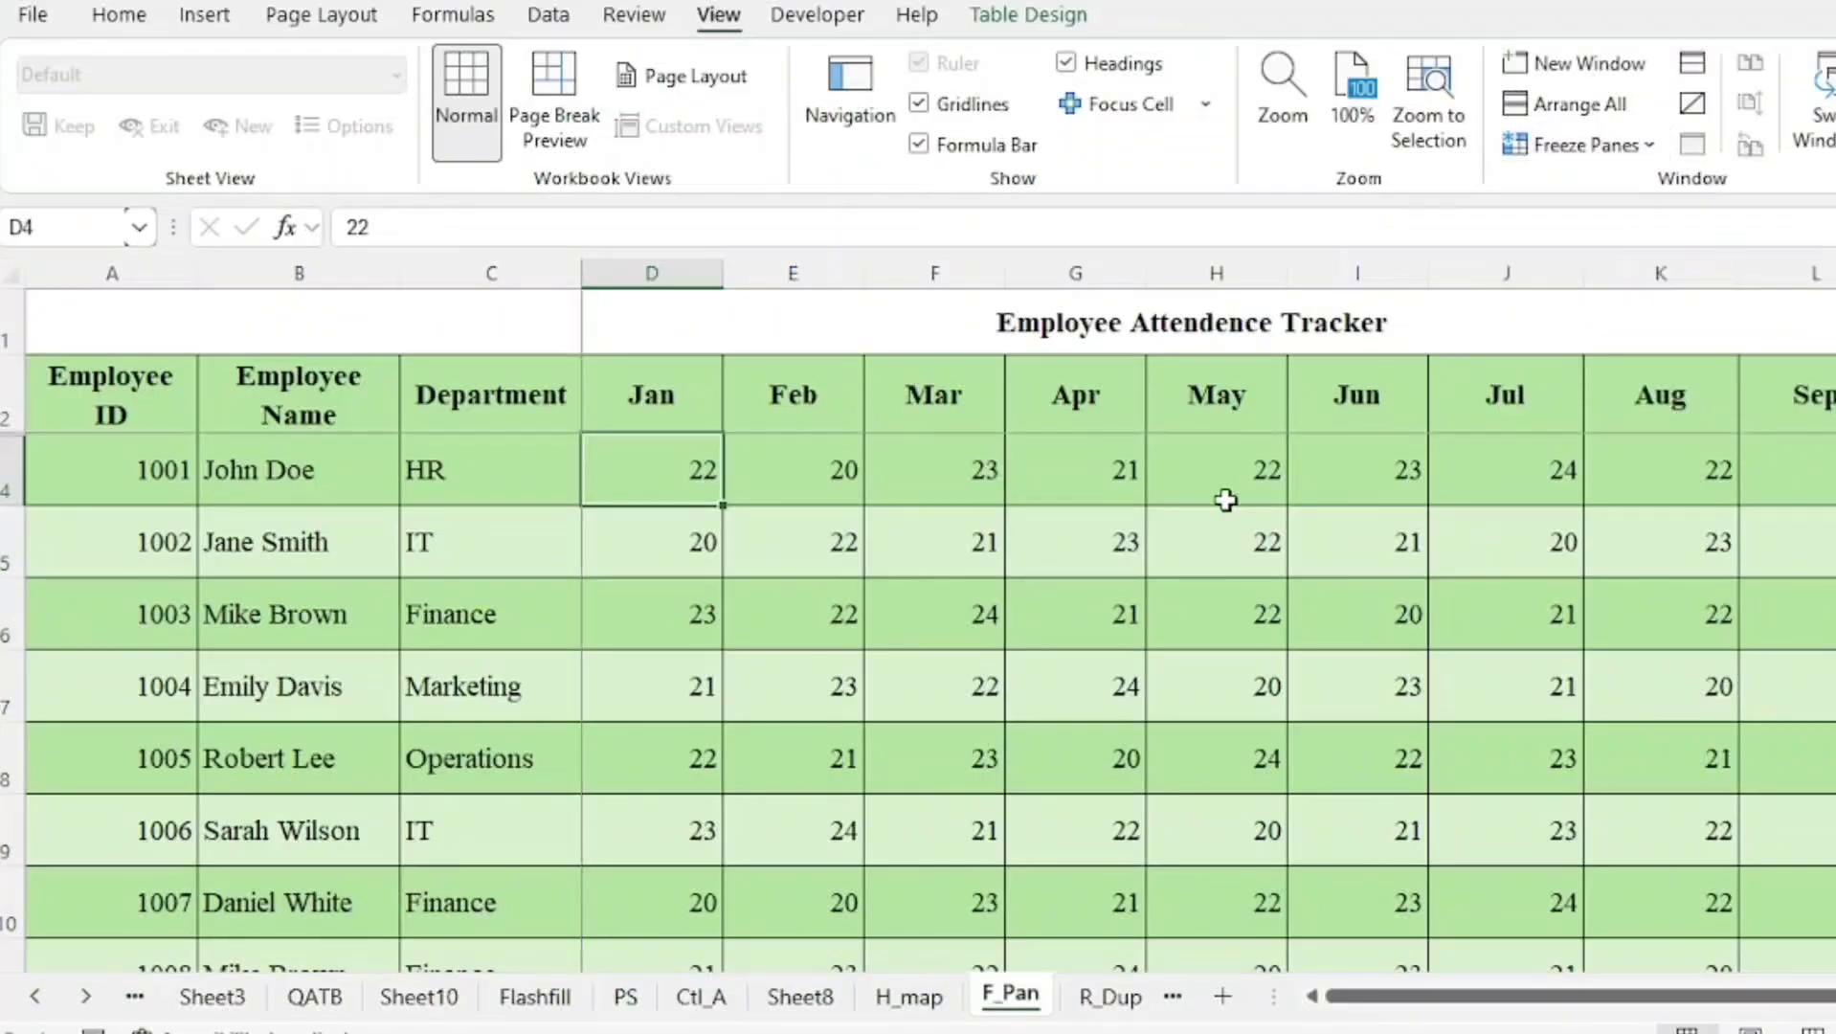
Scroll the attendance tracker across and down to check the frozen headers and columns
{"action": "scroll", "coordinate": [862, 699], "scroll_direction": "down", "scroll_amount": 2}
{"action": "left_click_drag", "start_coordinate": [1553, 995], "coordinate": [1708, 996]}
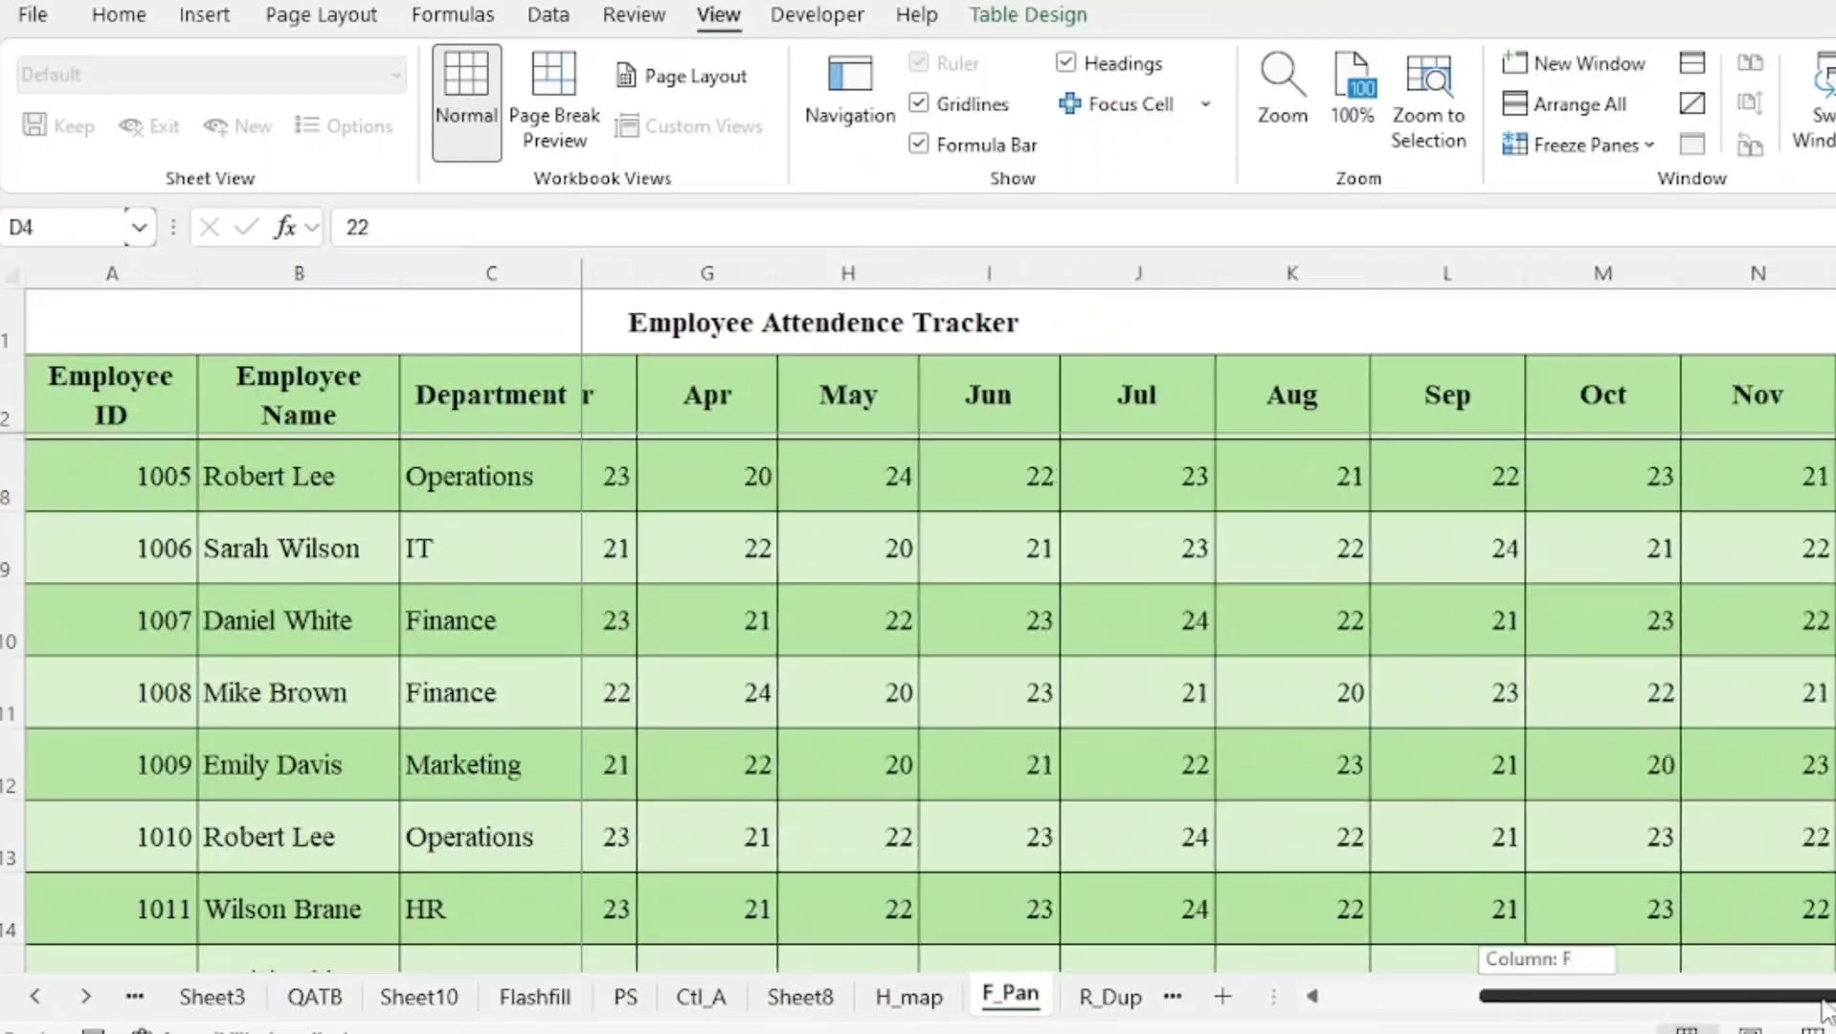
{"action": "scroll", "coordinate": [1704, 834], "scroll_direction": "down", "scroll_amount": 1}
{"action": "scroll", "coordinate": [1705, 834], "scroll_direction": "down", "scroll_amount": 1}
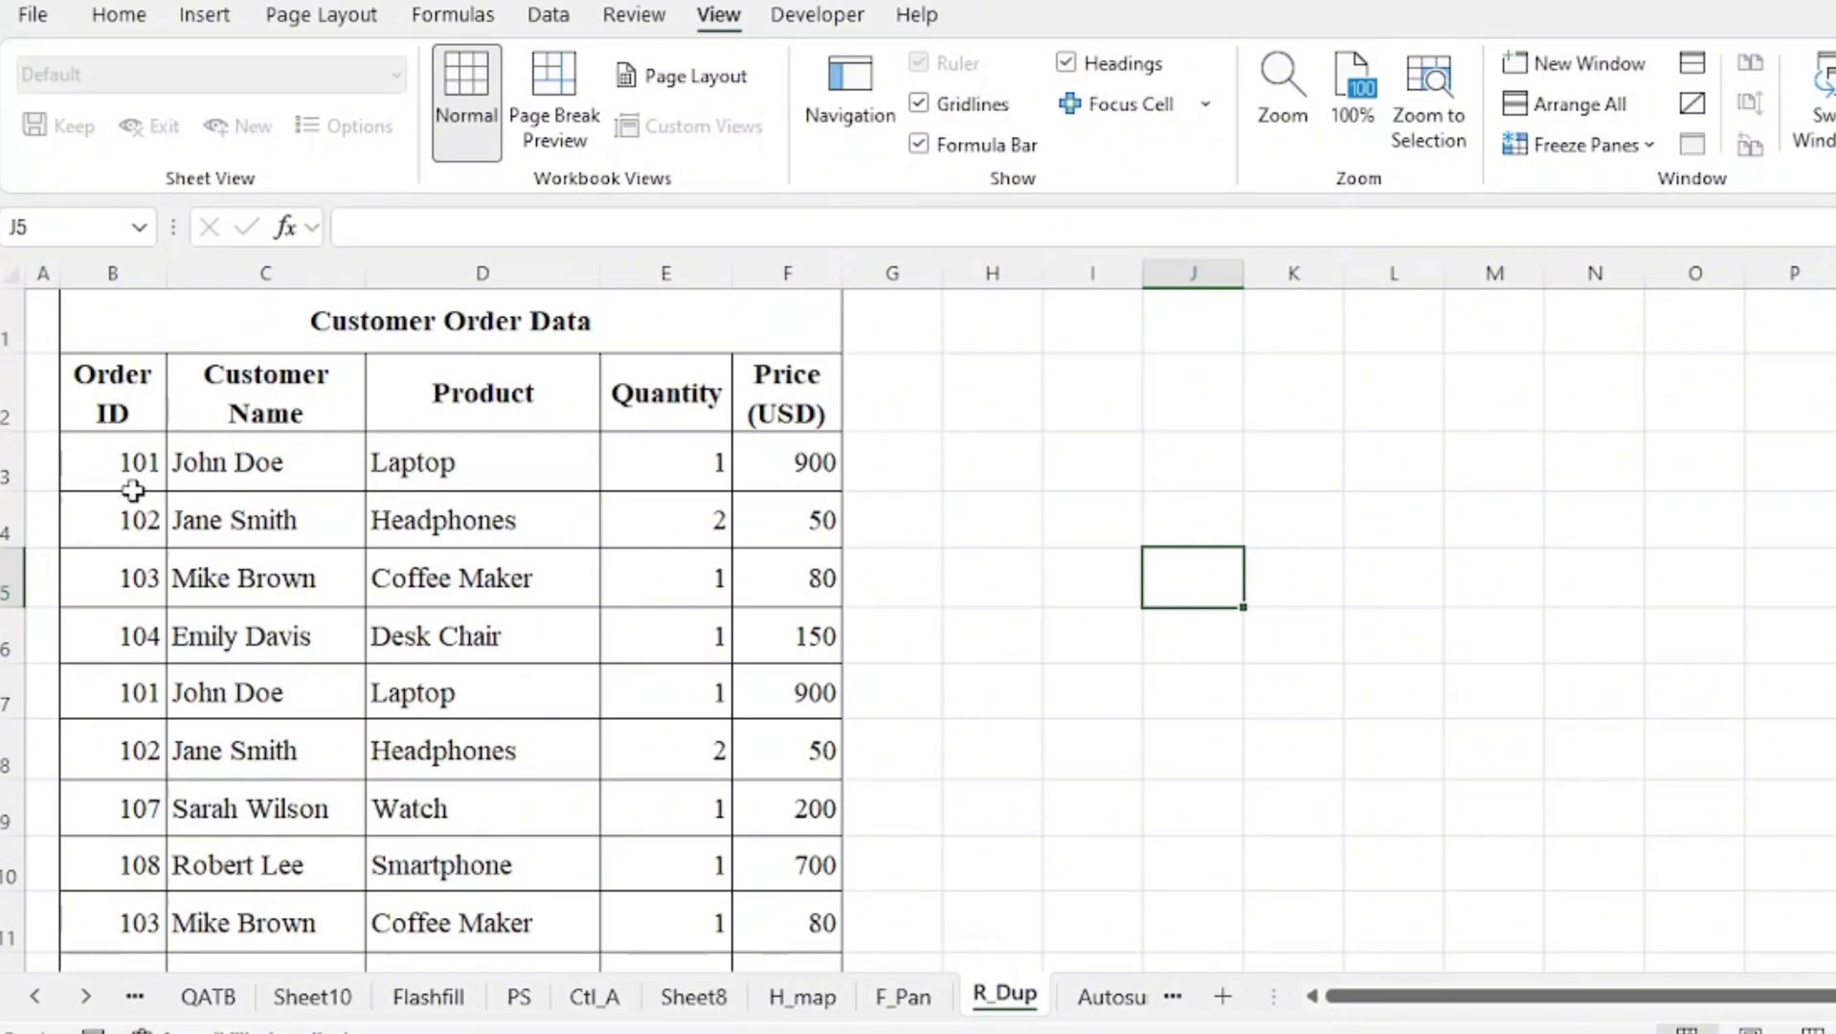
Remove duplicate rows from the whole Customer Order Data table using all columns
{"action": "left_click", "coordinate": [117, 463]}
{"action": "left_click", "coordinate": [572, 697]}
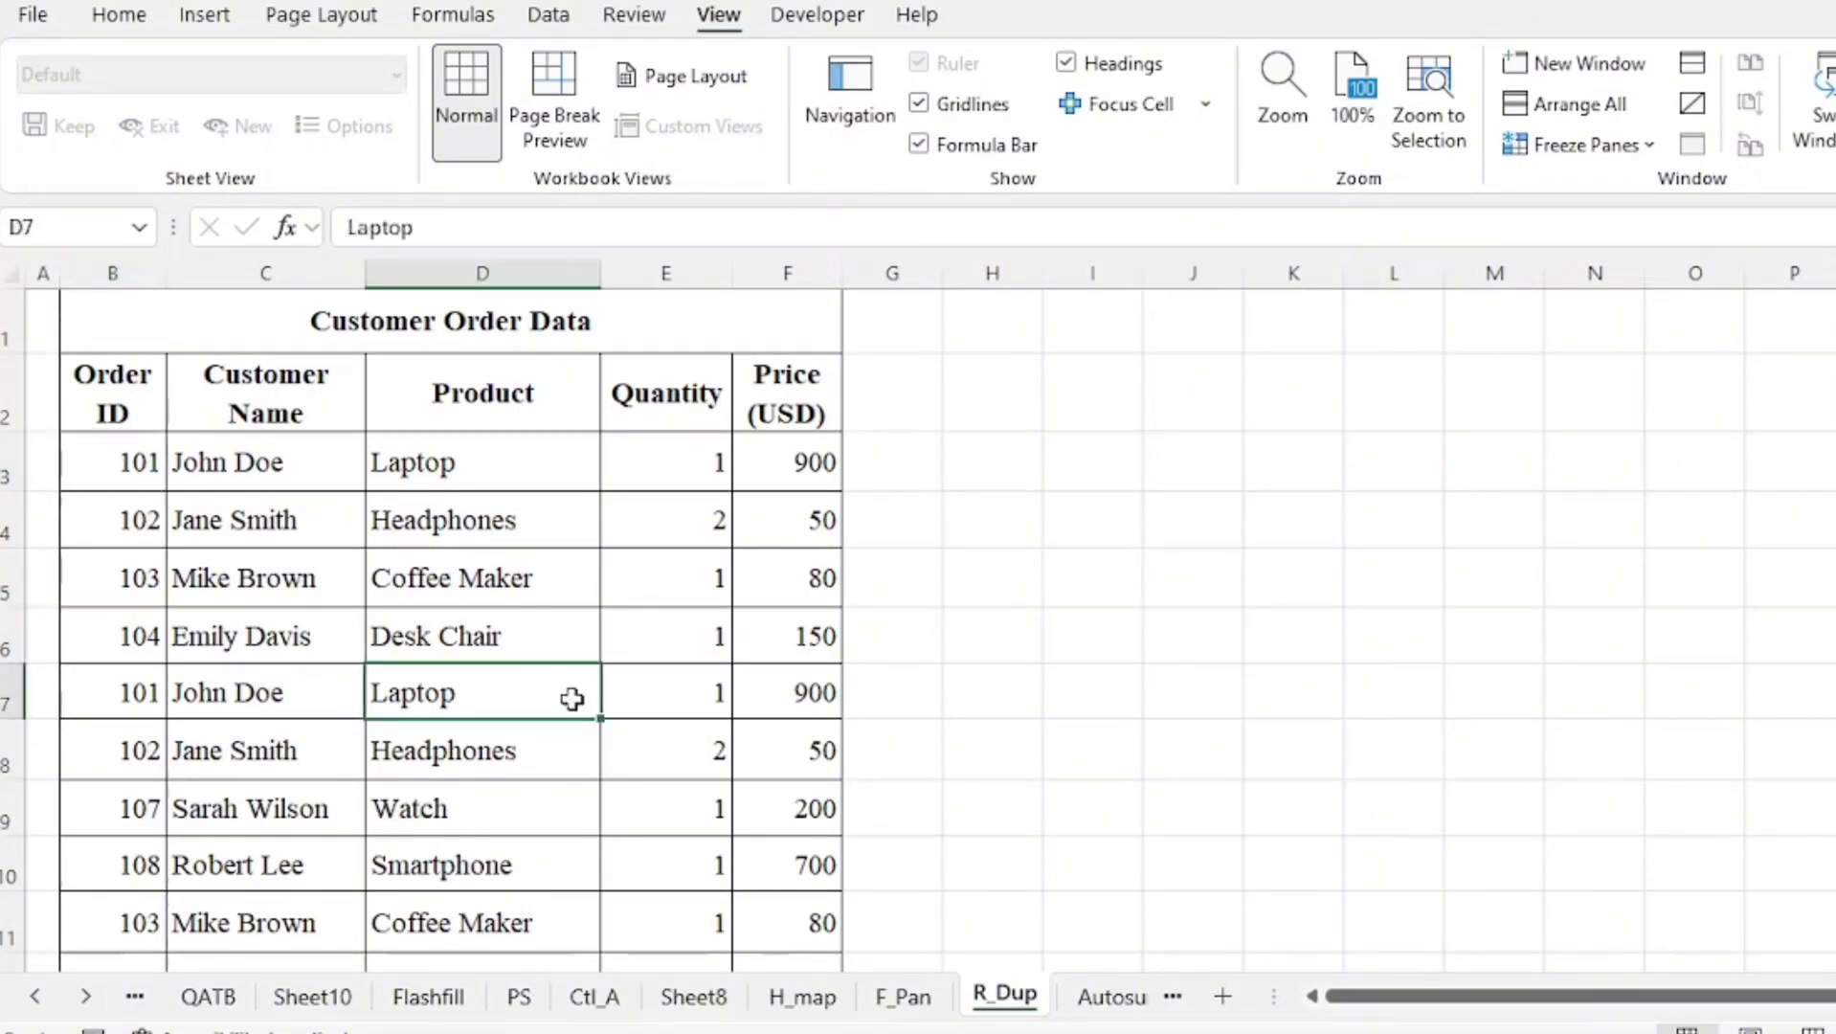
{"action": "key", "text": "ctrl+a"}
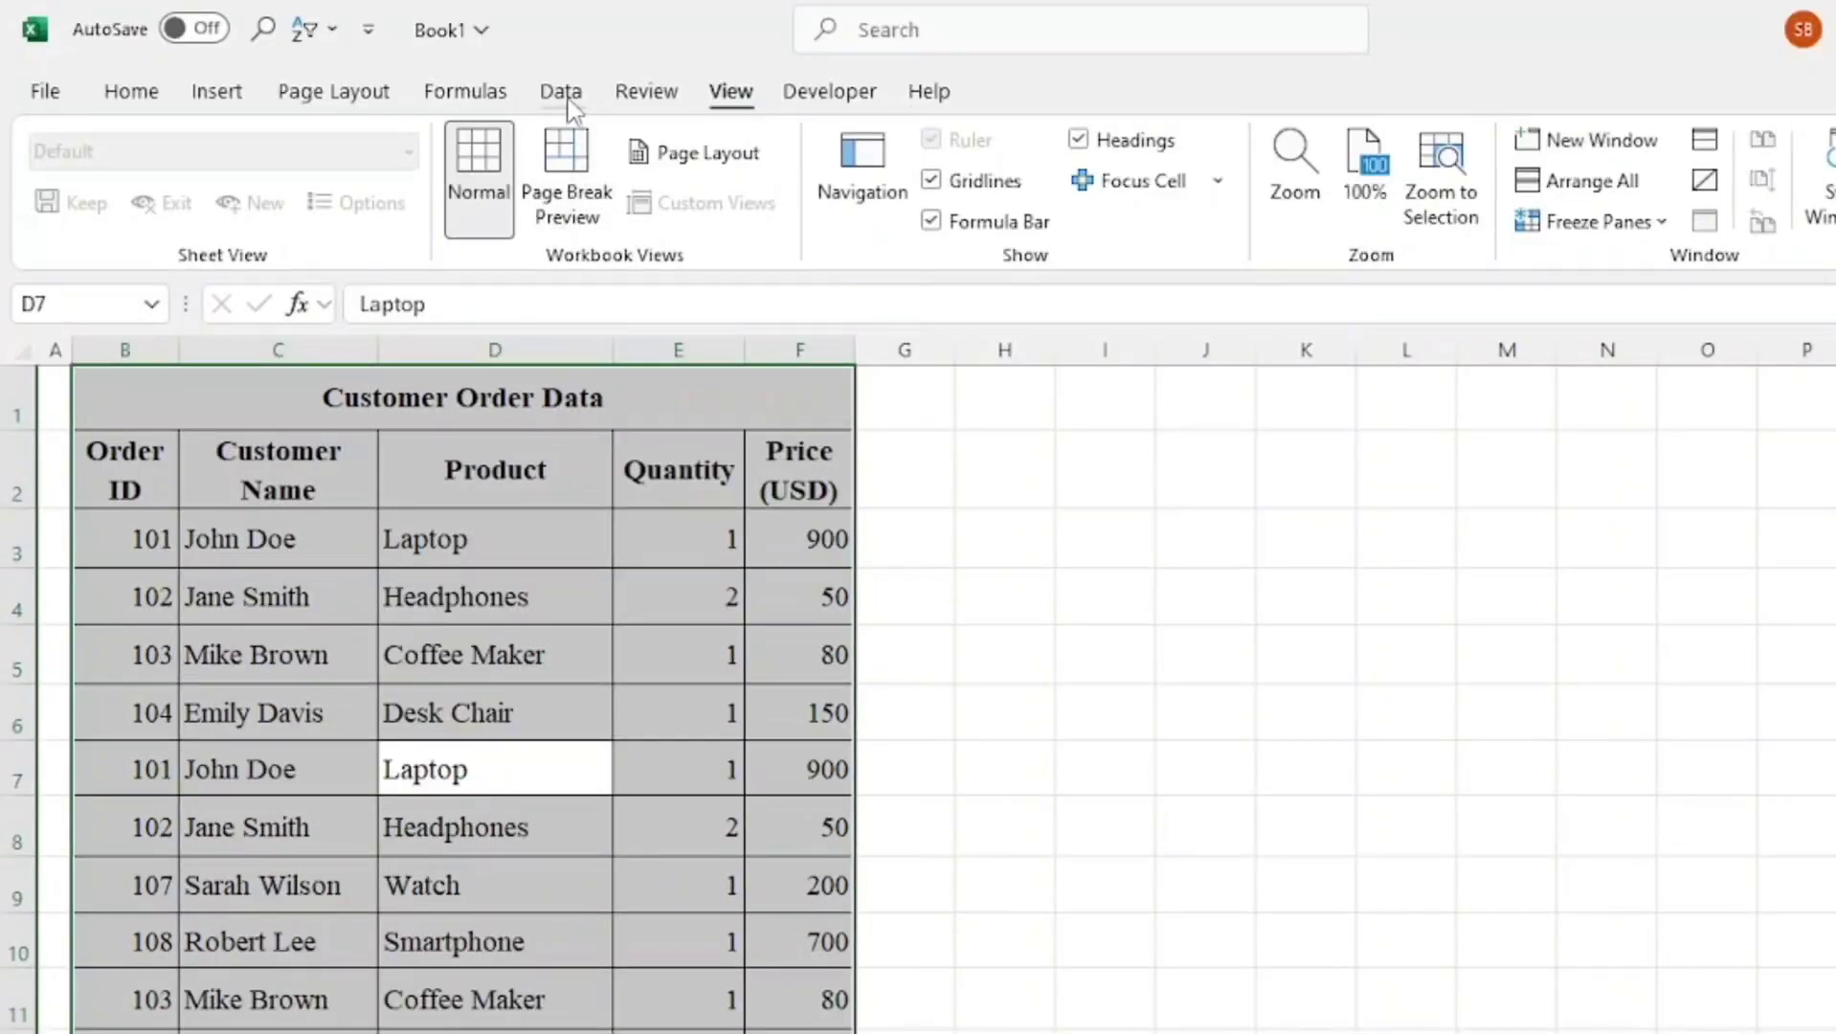
{"action": "left_click", "coordinate": [568, 100]}
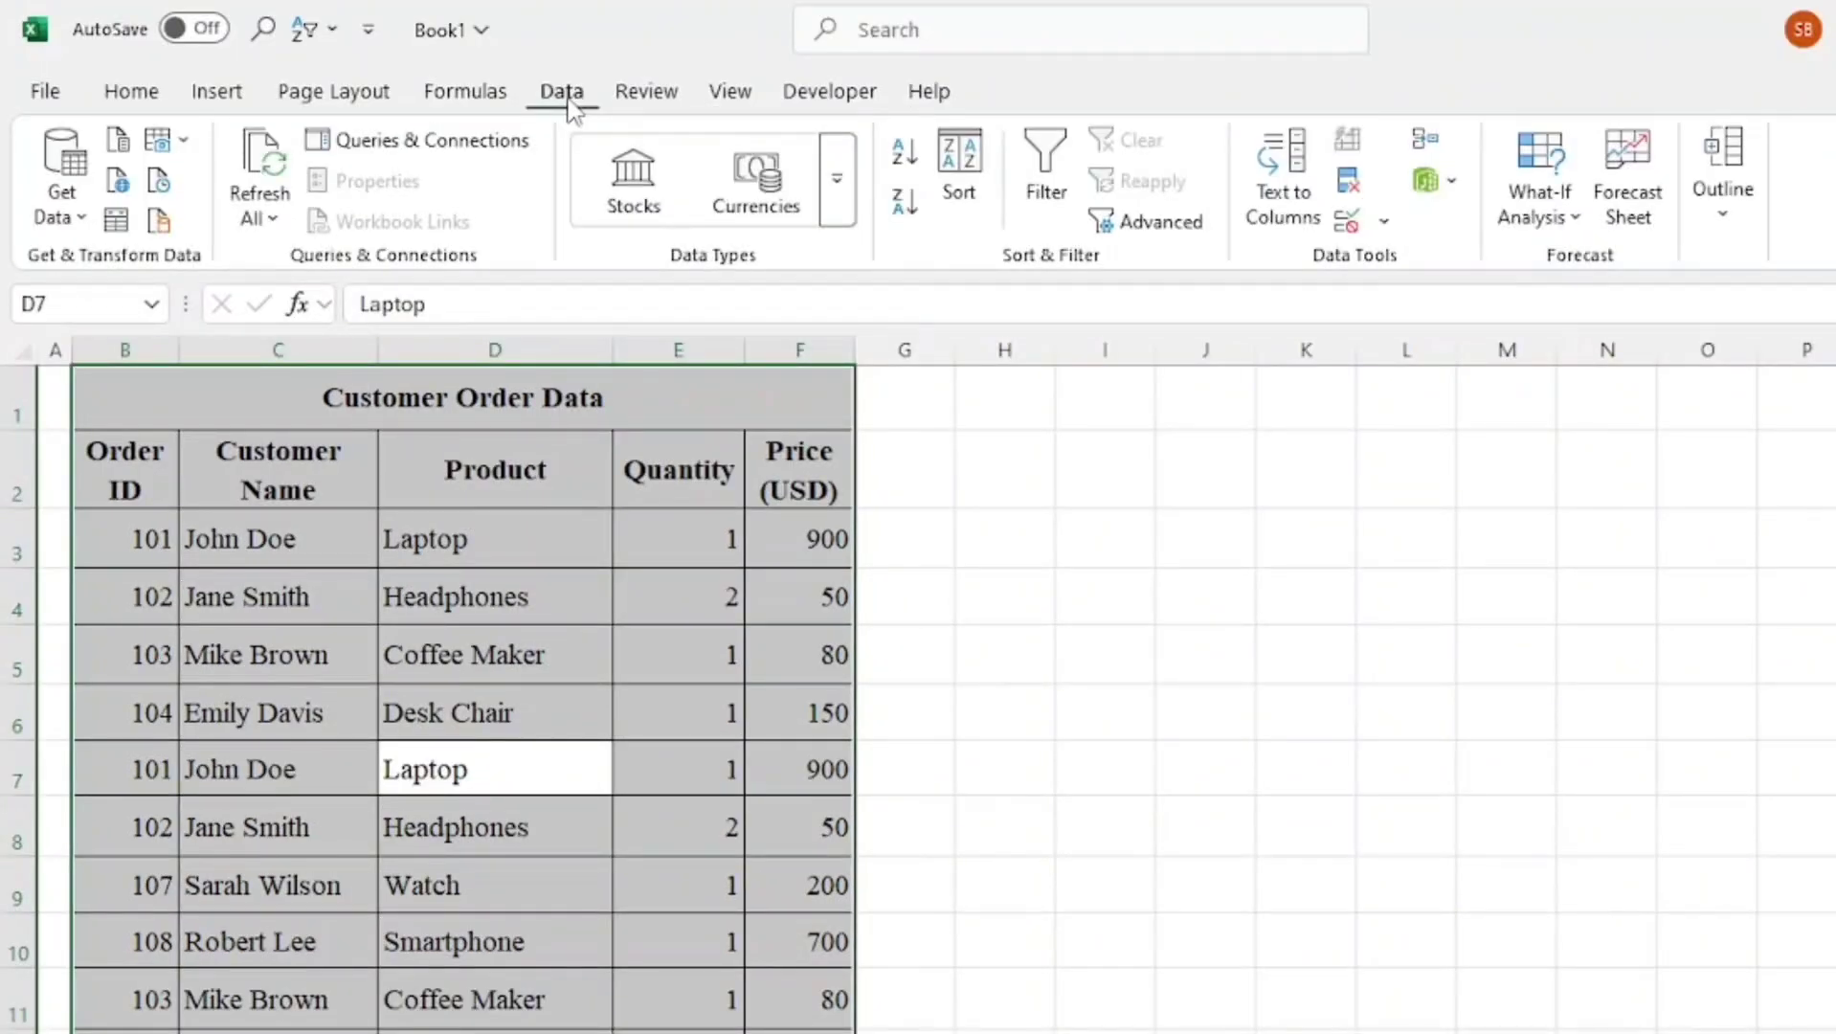
{"action": "left_click", "coordinate": [1348, 180]}
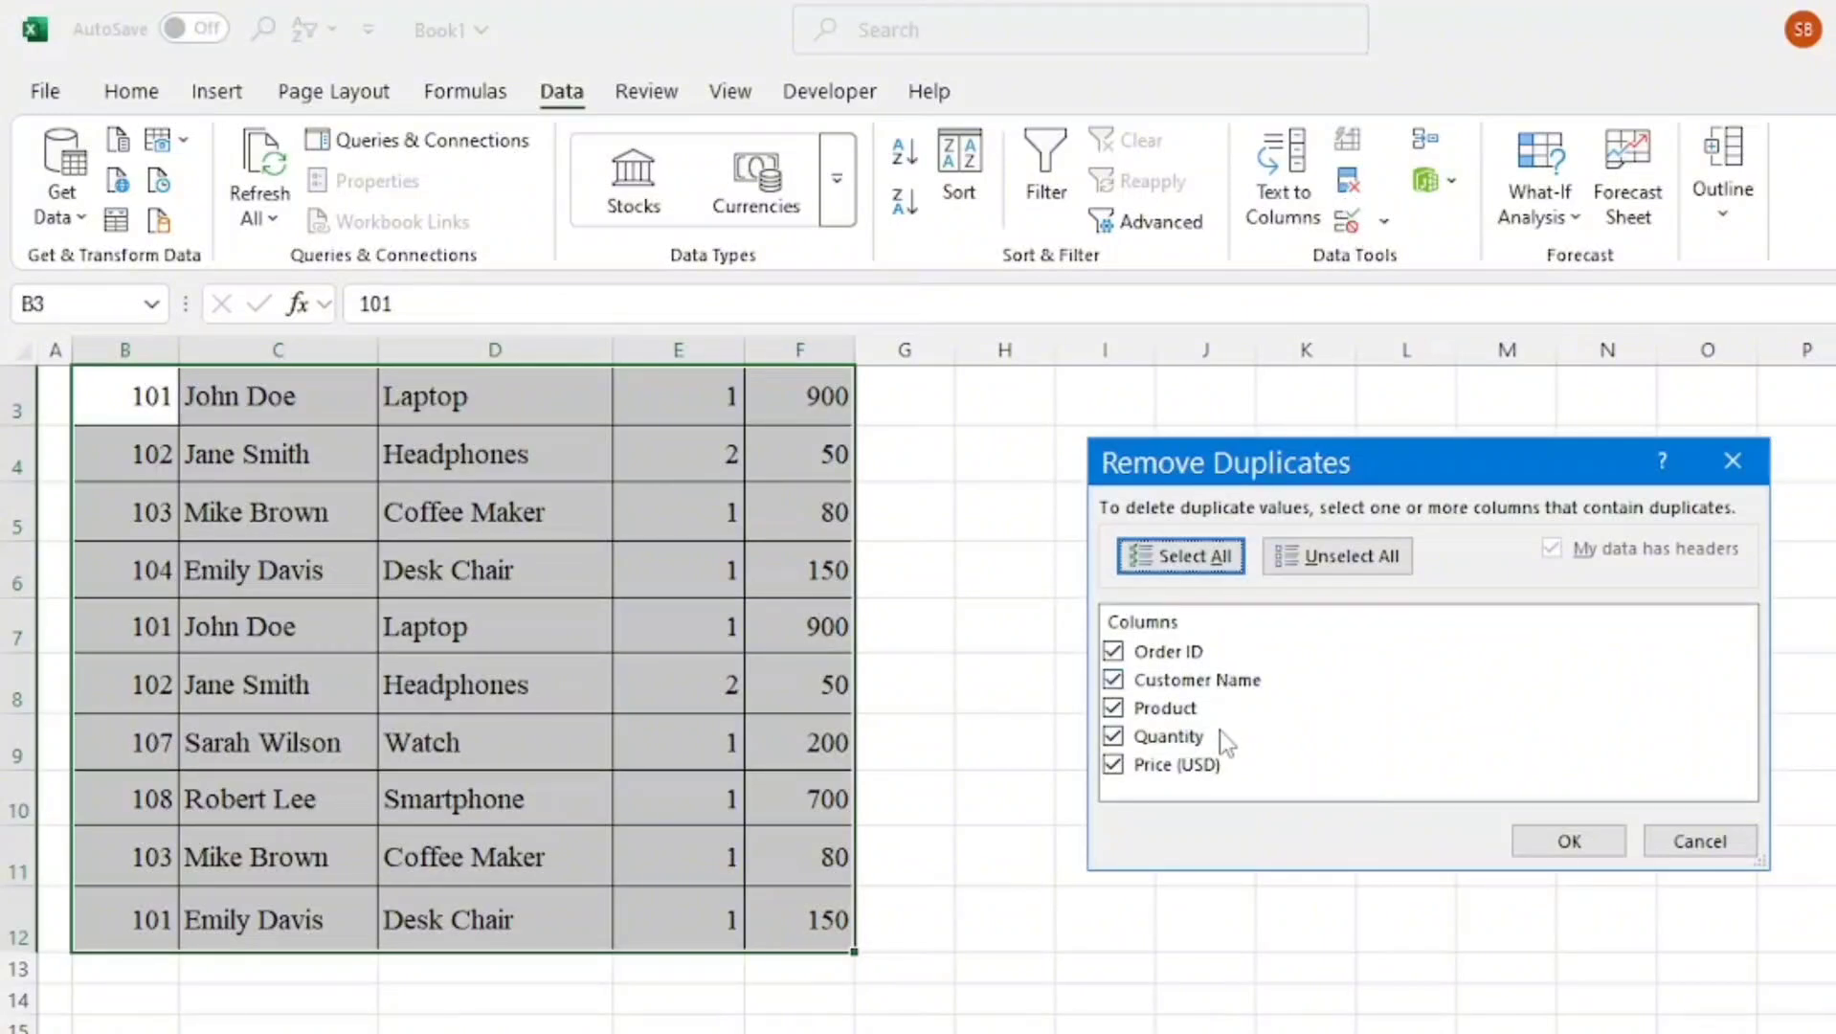
{"action": "left_click", "coordinate": [1567, 842]}
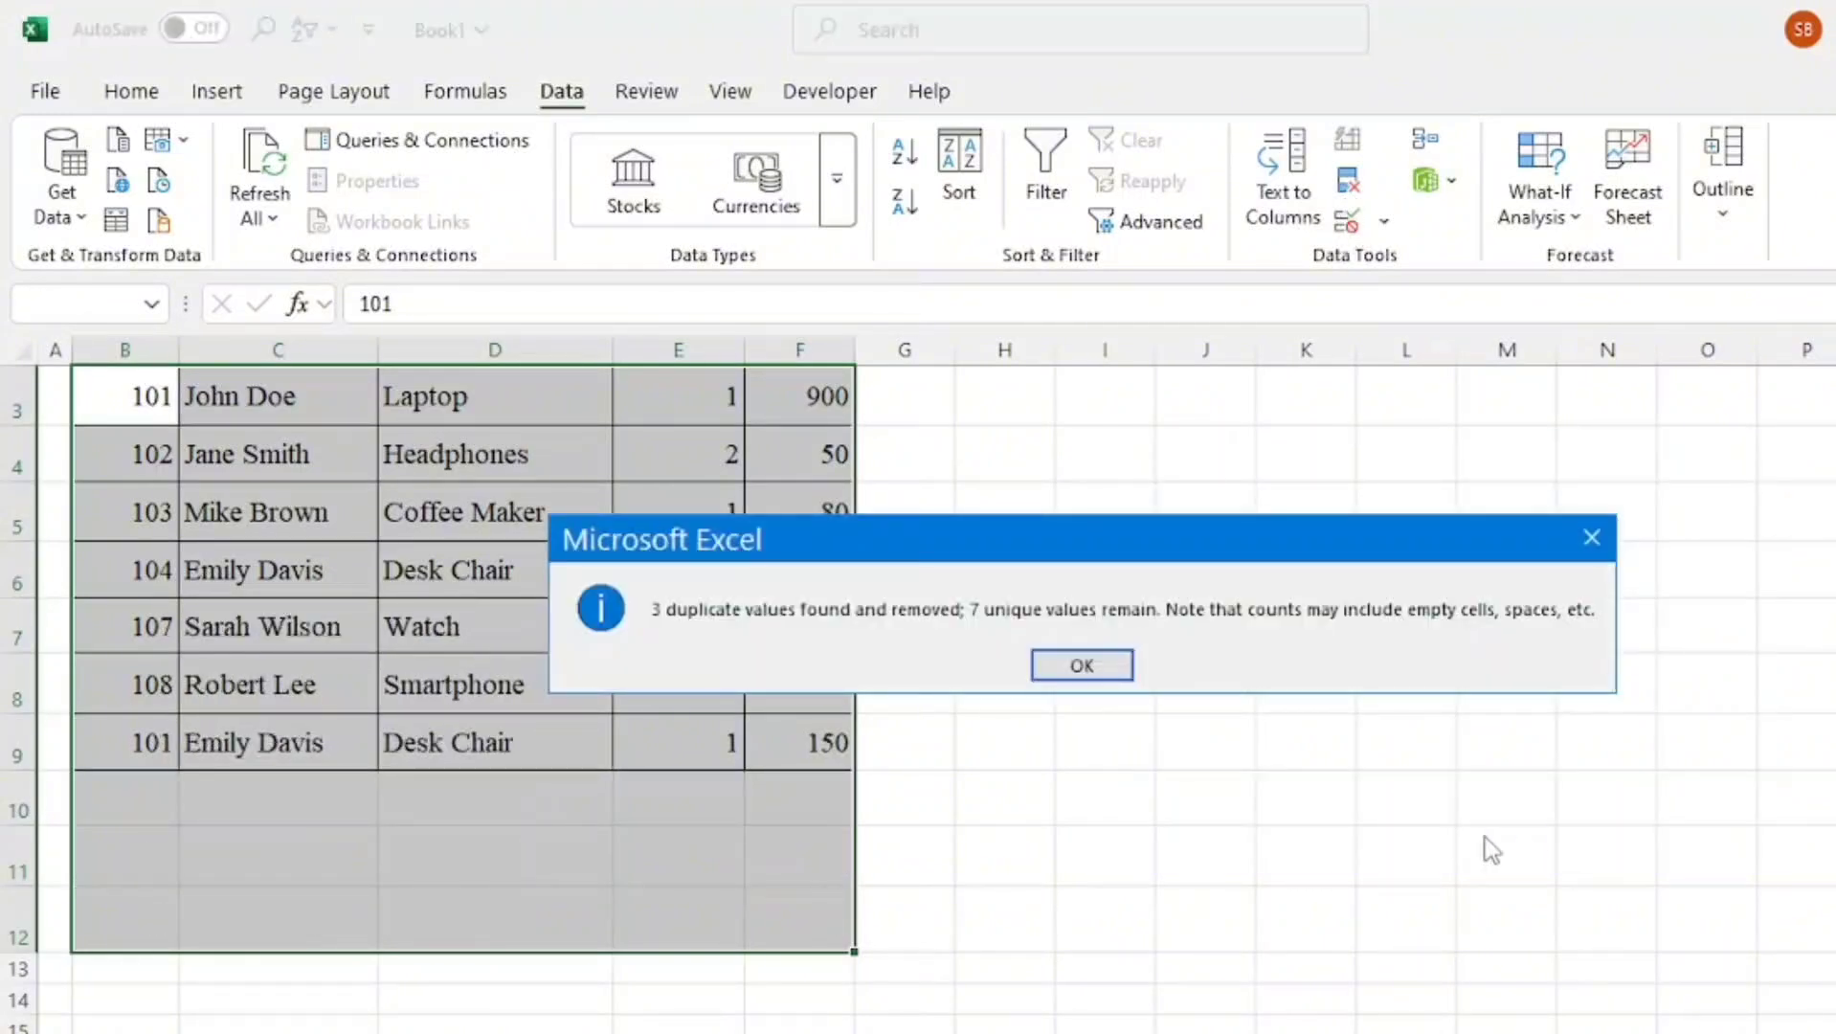
{"action": "left_click", "coordinate": [1082, 667]}
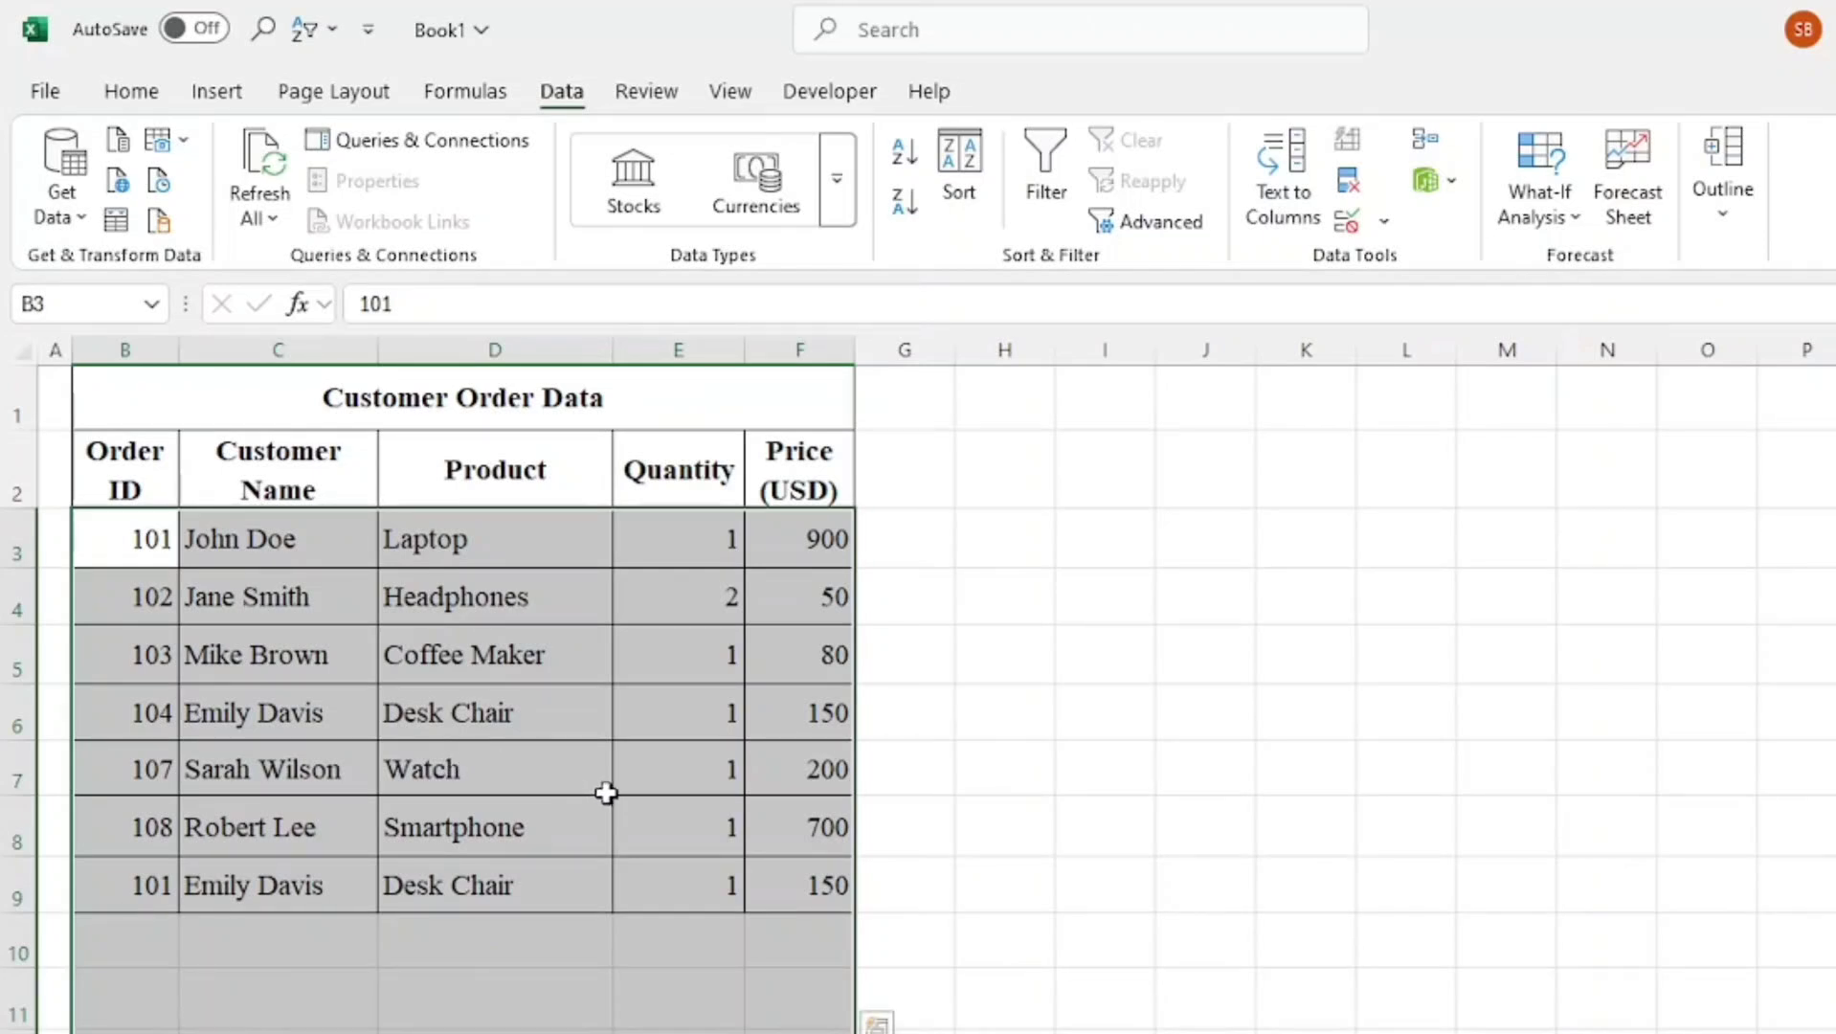
Undo the duplicate removal on the Customer Order Data table
{"action": "key", "text": "ctrl+z"}
{"action": "left_click", "coordinate": [607, 793]}
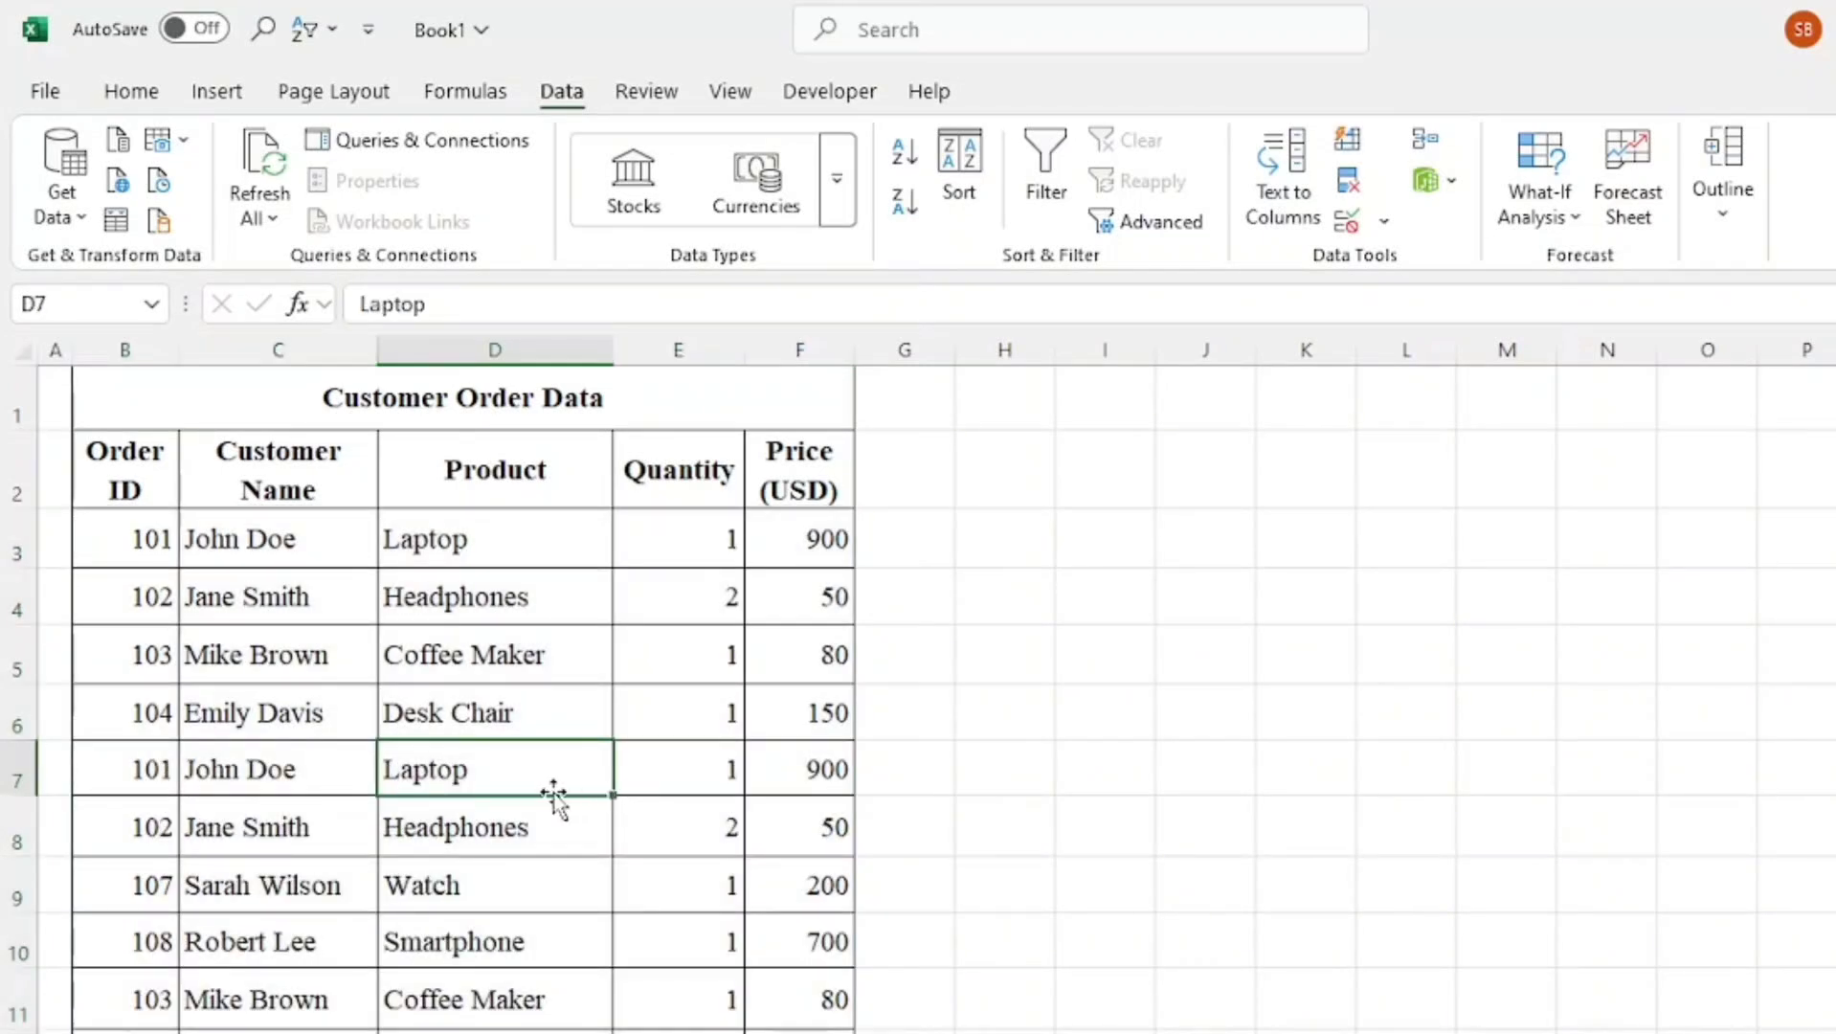
{"action": "key", "text": "ctrl+z"}
Highlight duplicate values in the Order ID and Customer Name columns B3:C12 with conditional formatting
{"action": "left_click_drag", "start_coordinate": [111, 539], "coordinate": [289, 924]}
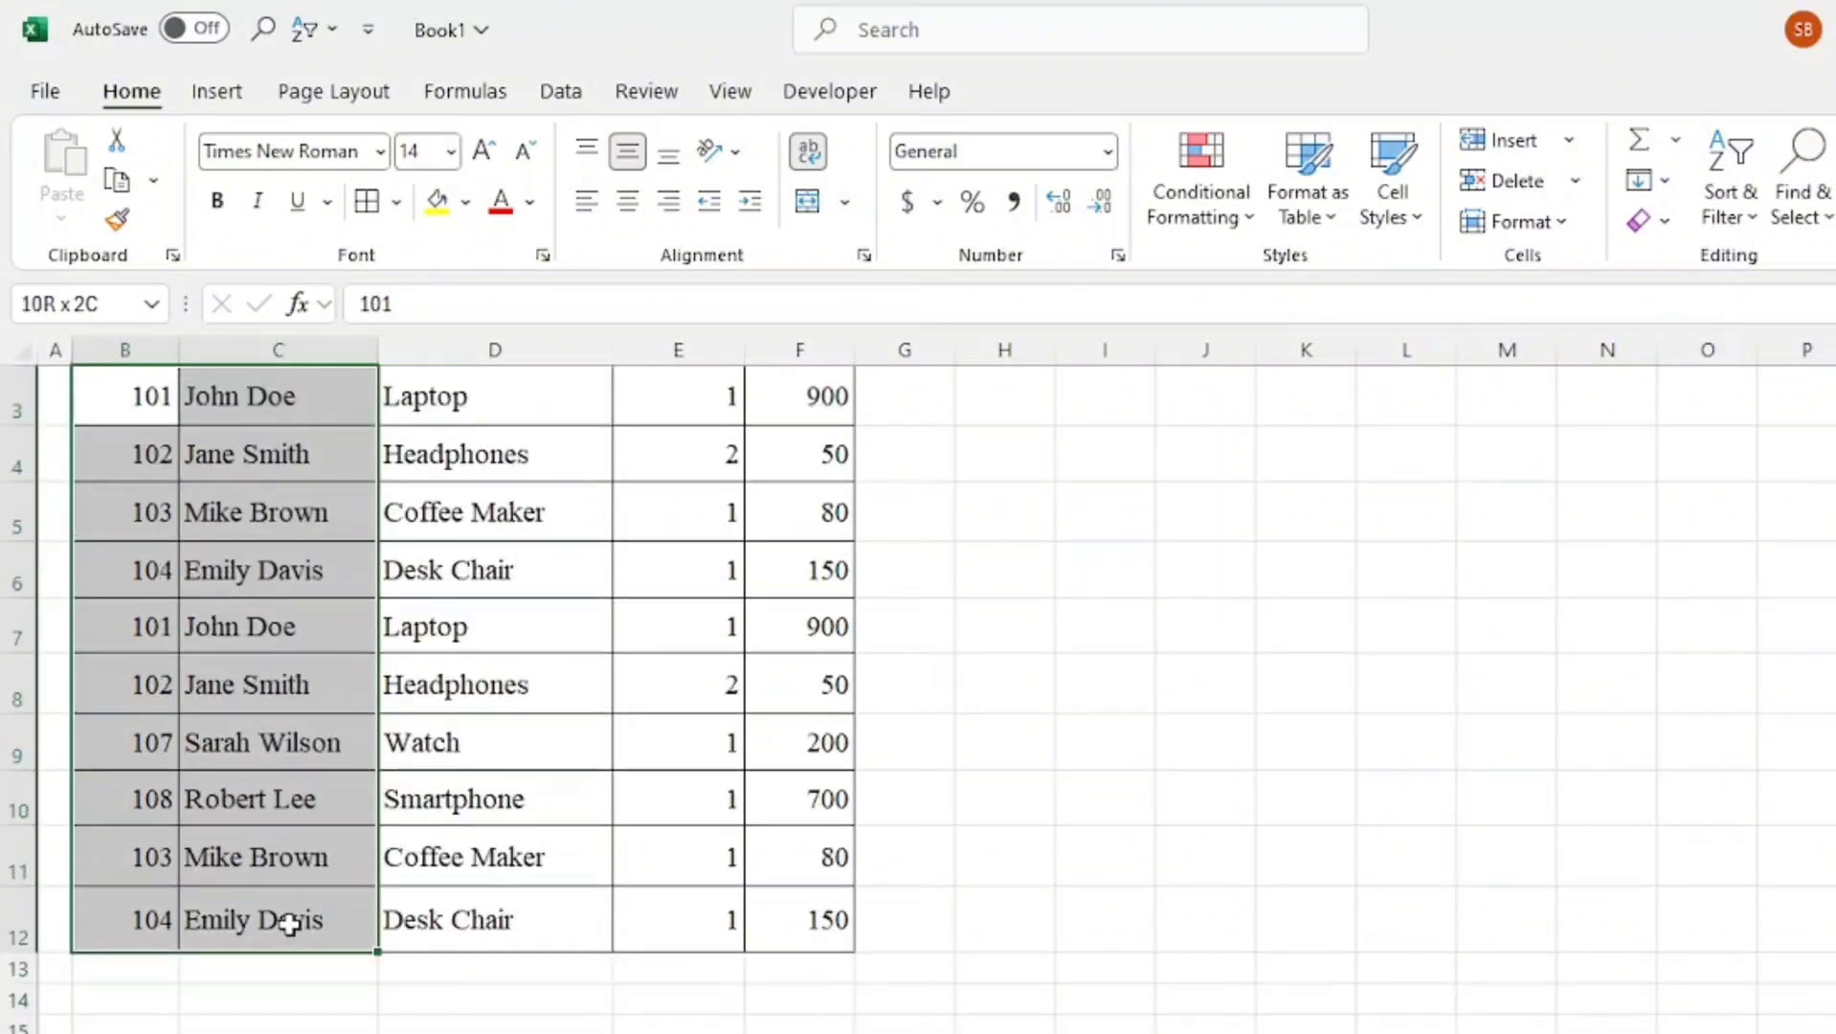
{"action": "left_click", "coordinate": [1250, 203]}
{"action": "mouse_move", "coordinate": [1306, 307]}
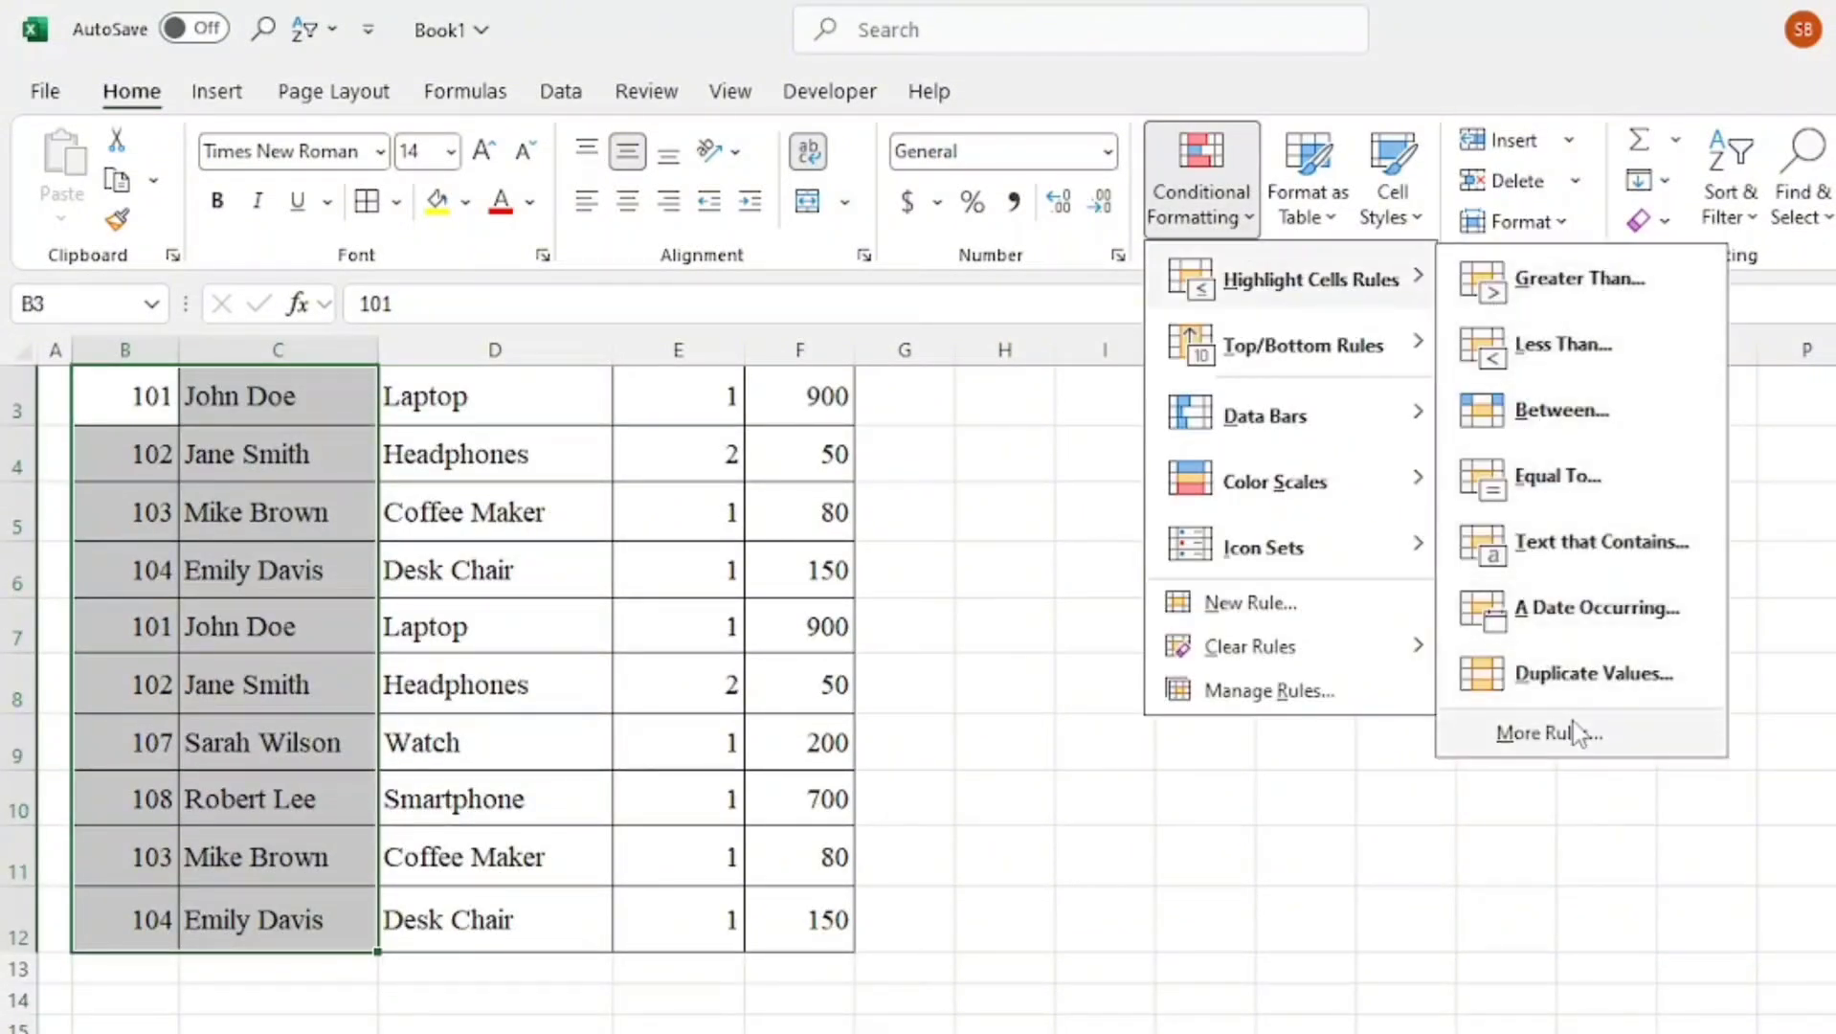
{"action": "left_click", "coordinate": [1537, 674]}
{"action": "left_click", "coordinate": [1513, 728]}
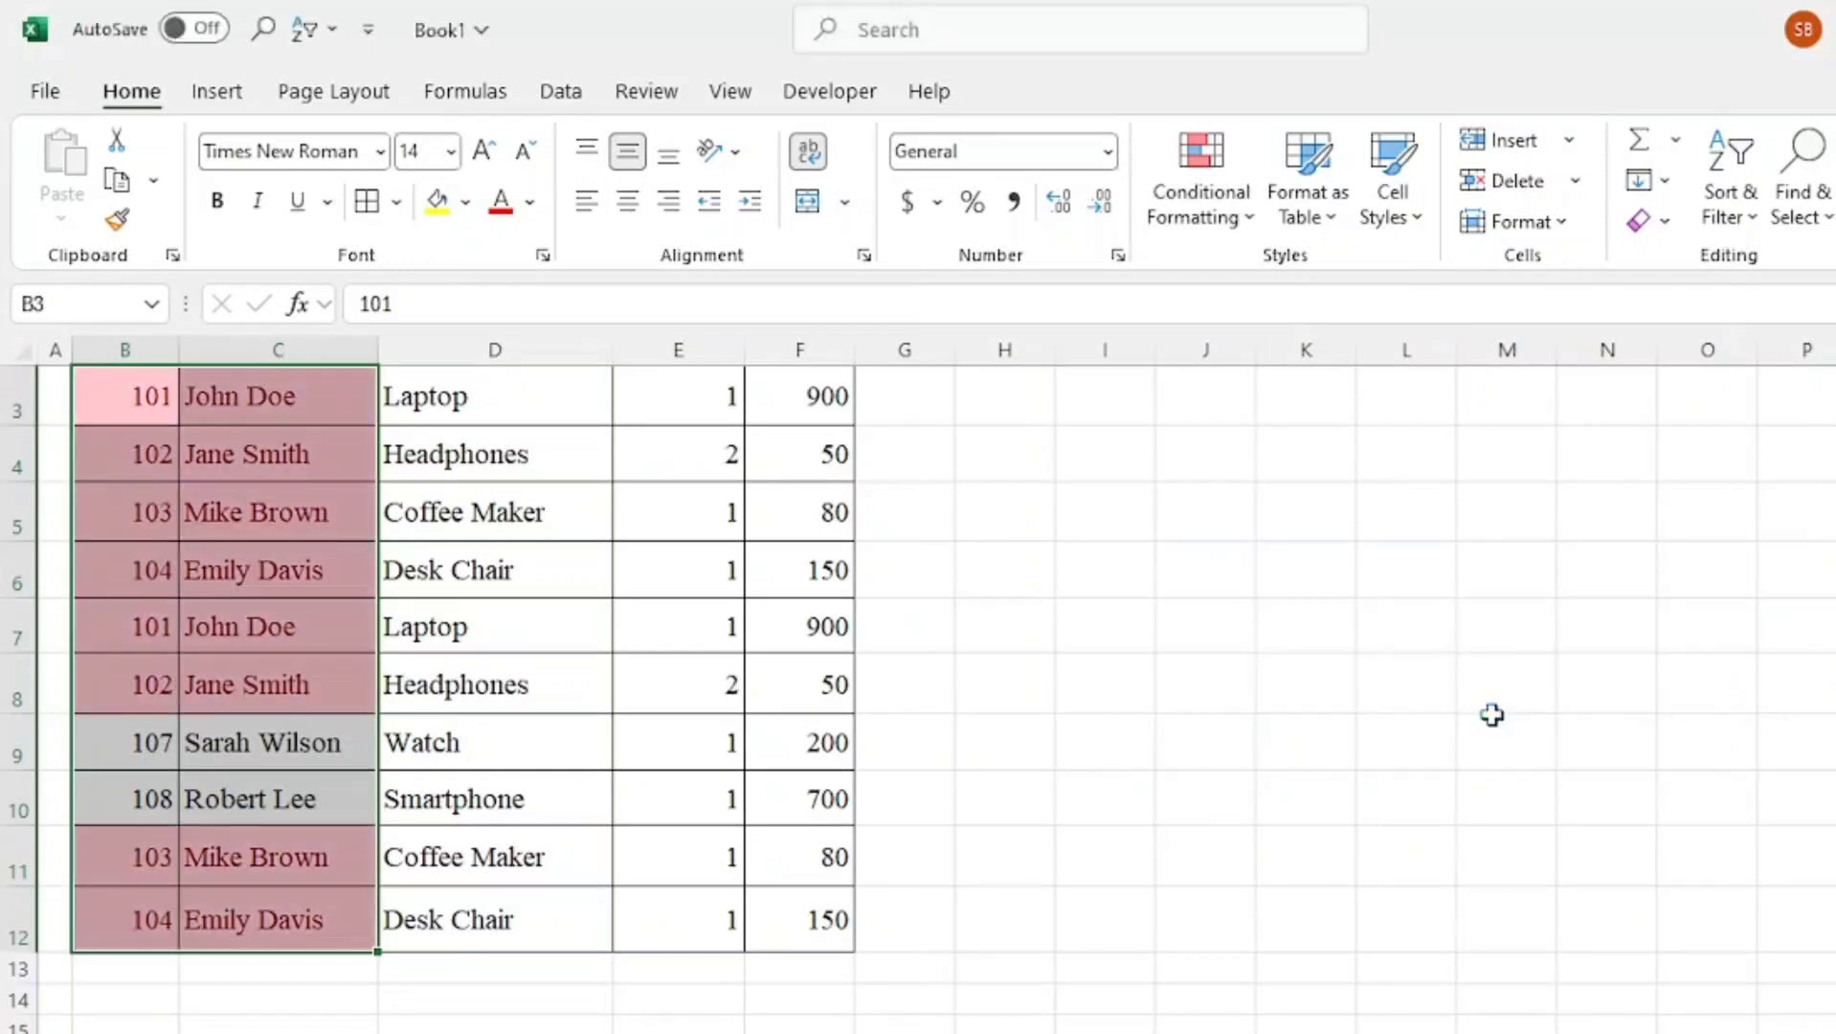
{"action": "left_click", "coordinate": [1389, 728]}
Remove duplicate rows from the order records B3:F12, comparing all five columns
{"action": "scroll", "coordinate": [1289, 704], "scroll_direction": "up", "scroll_amount": 1}
{"action": "scroll", "coordinate": [356, 624], "scroll_direction": "down", "scroll_amount": 1}
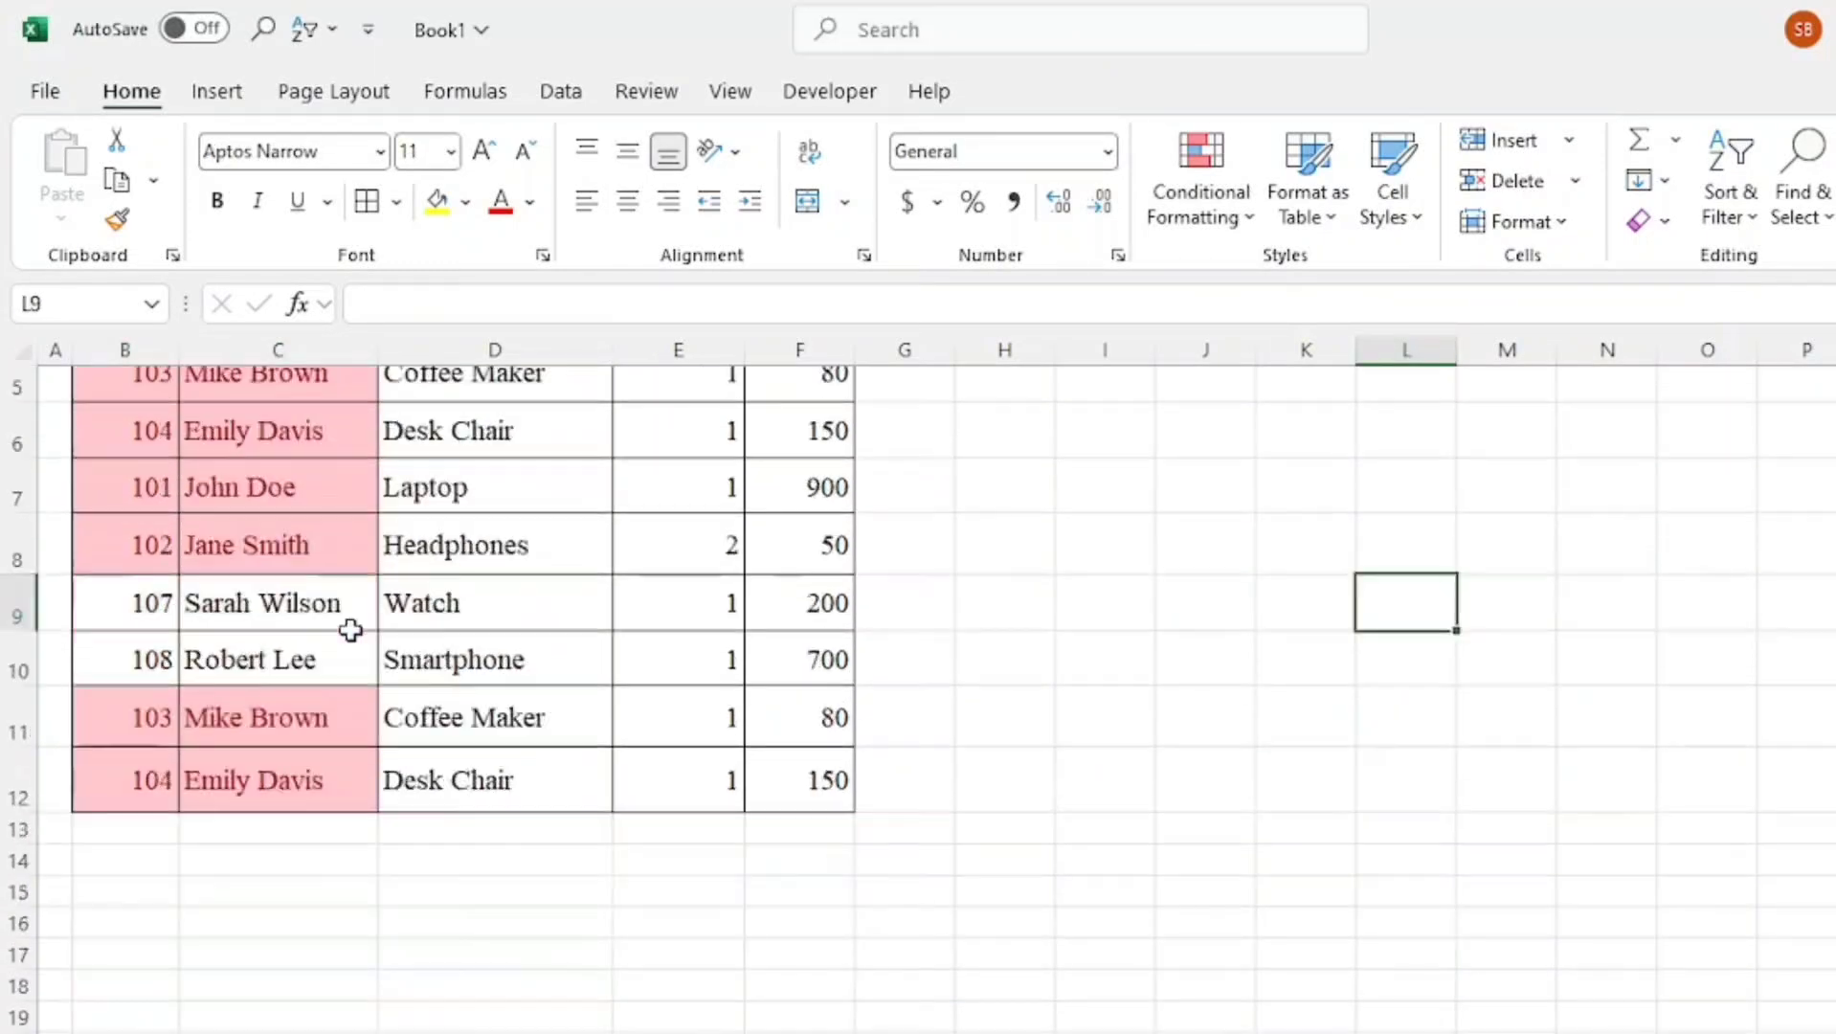
{"action": "scroll", "coordinate": [353, 627], "scroll_direction": "up", "scroll_amount": 1}
{"action": "left_click_drag", "start_coordinate": [147, 445], "coordinate": [766, 984]}
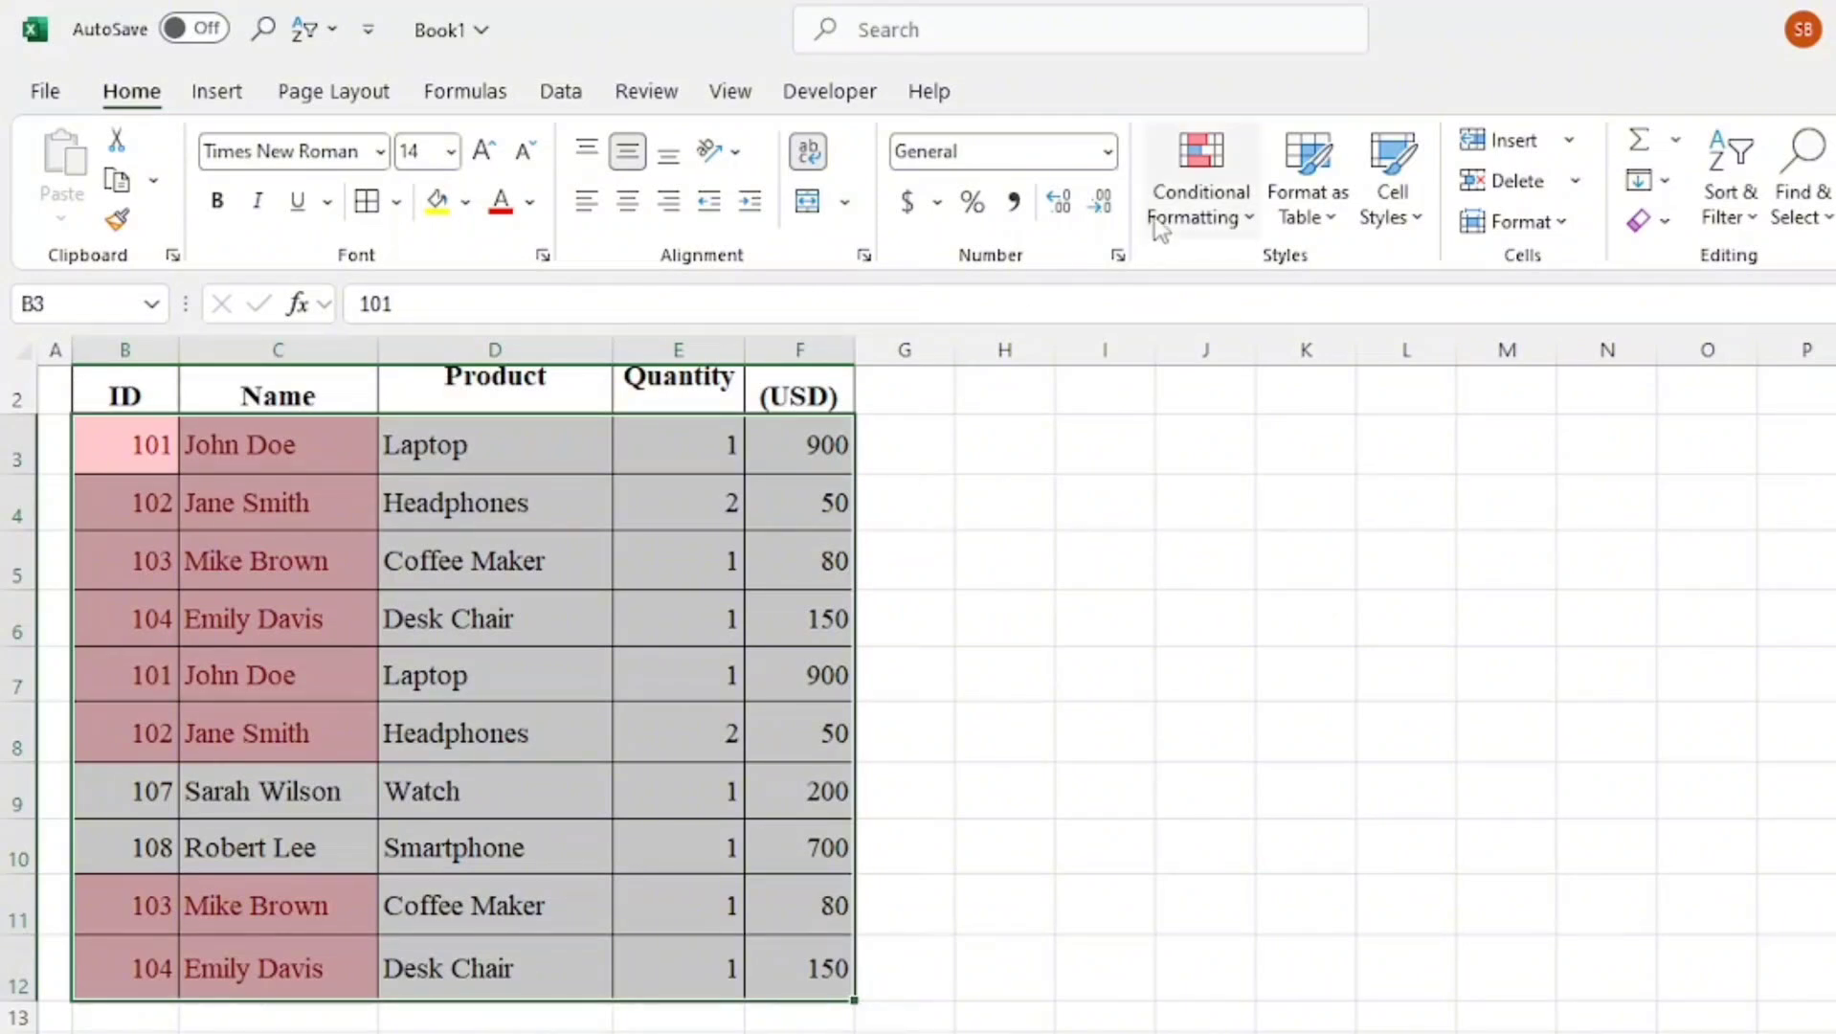
{"action": "left_click", "coordinate": [733, 98]}
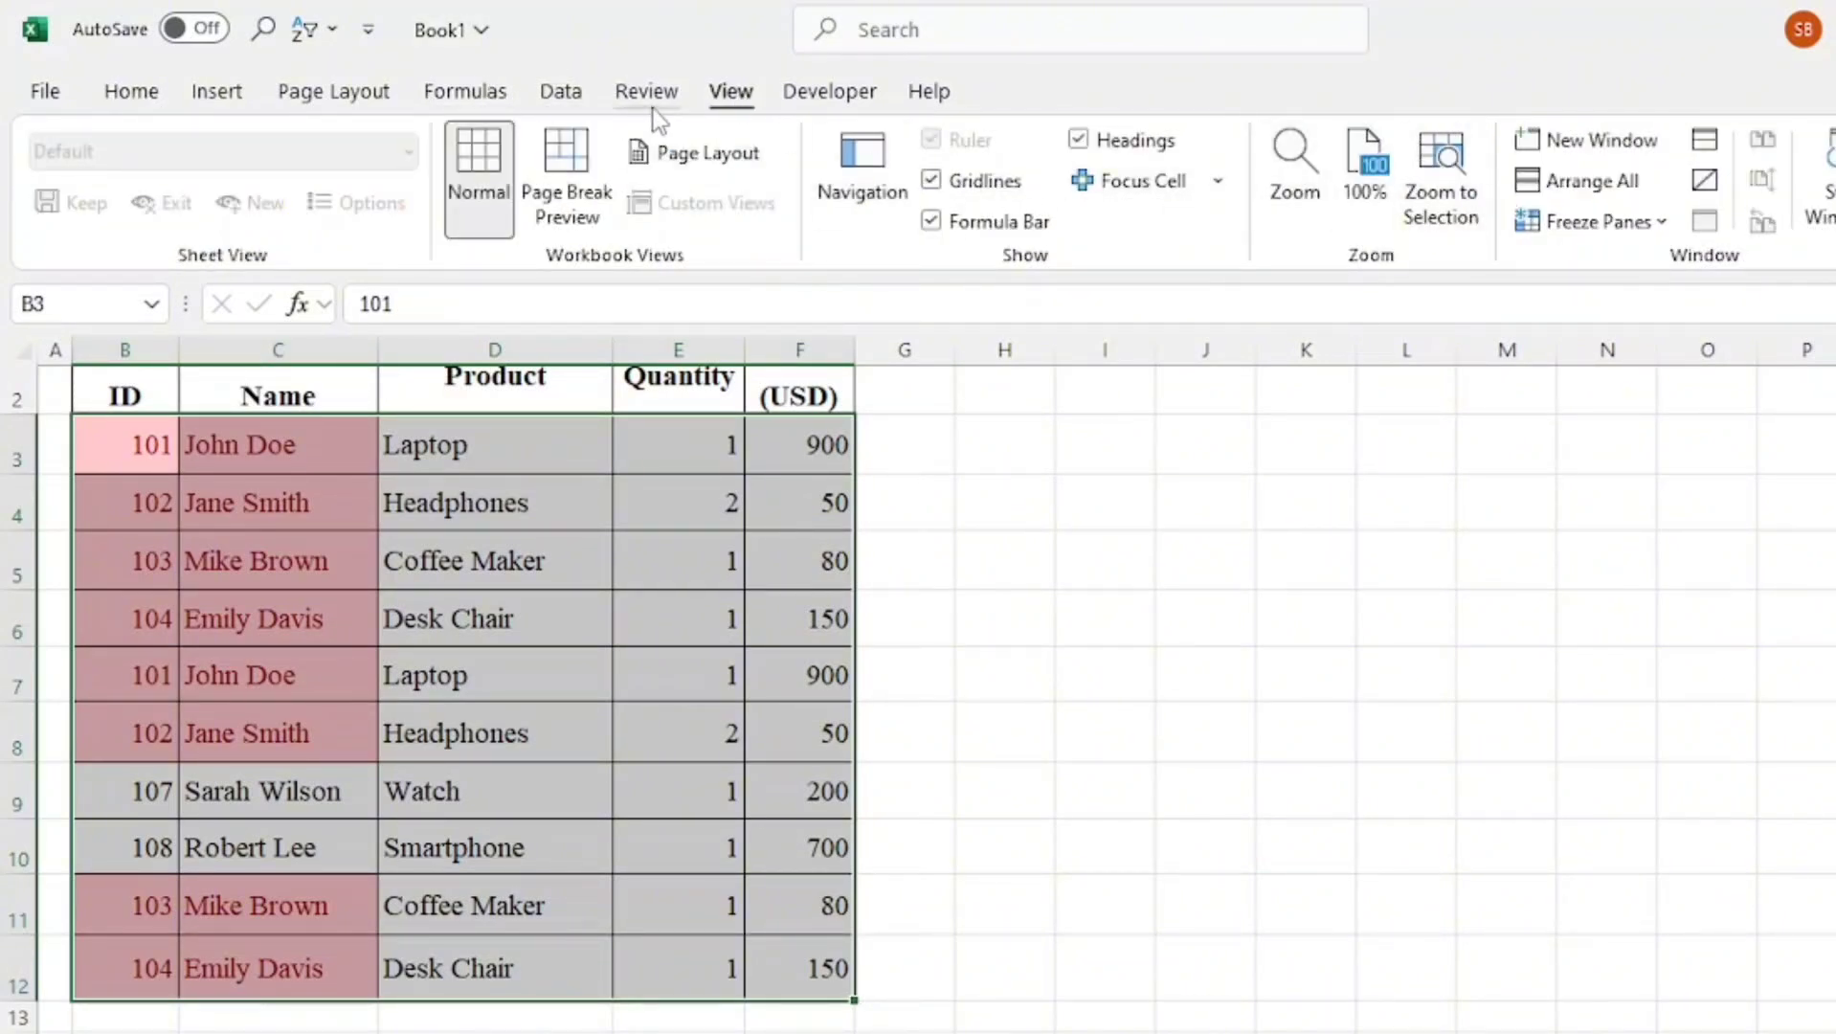
{"action": "left_click", "coordinate": [561, 91]}
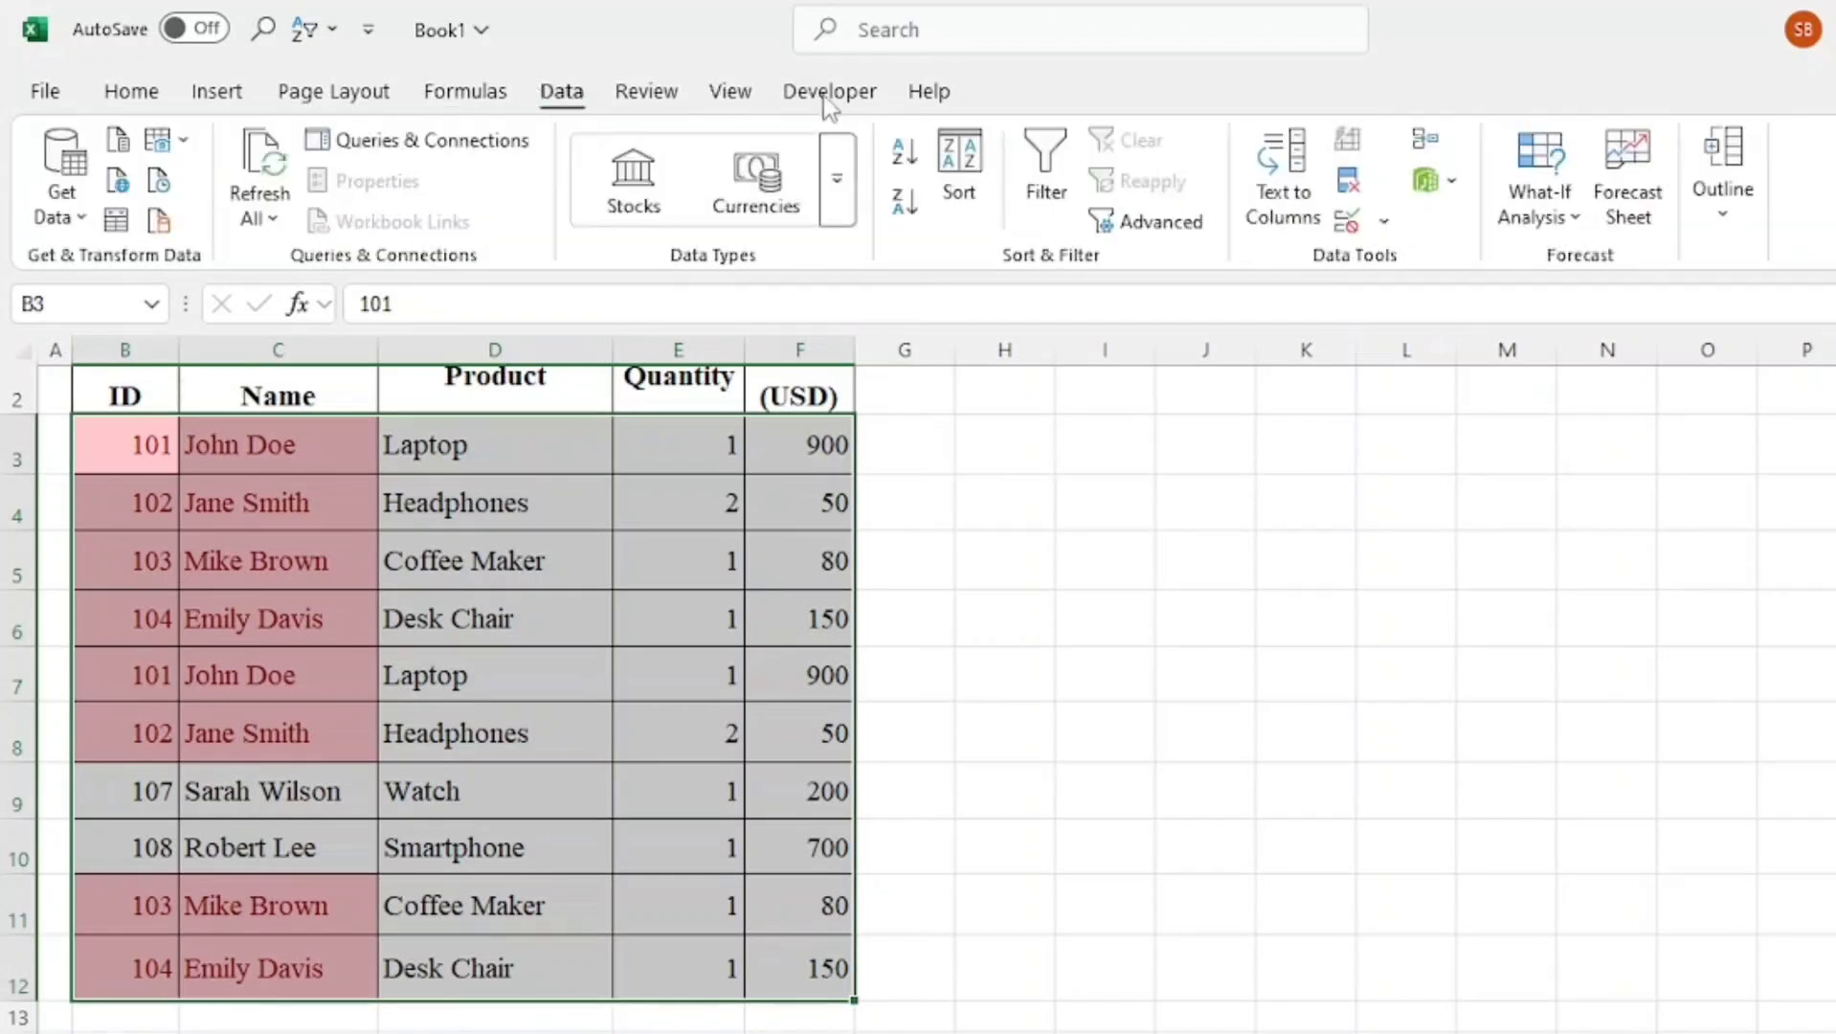
{"action": "left_click", "coordinate": [1351, 226]}
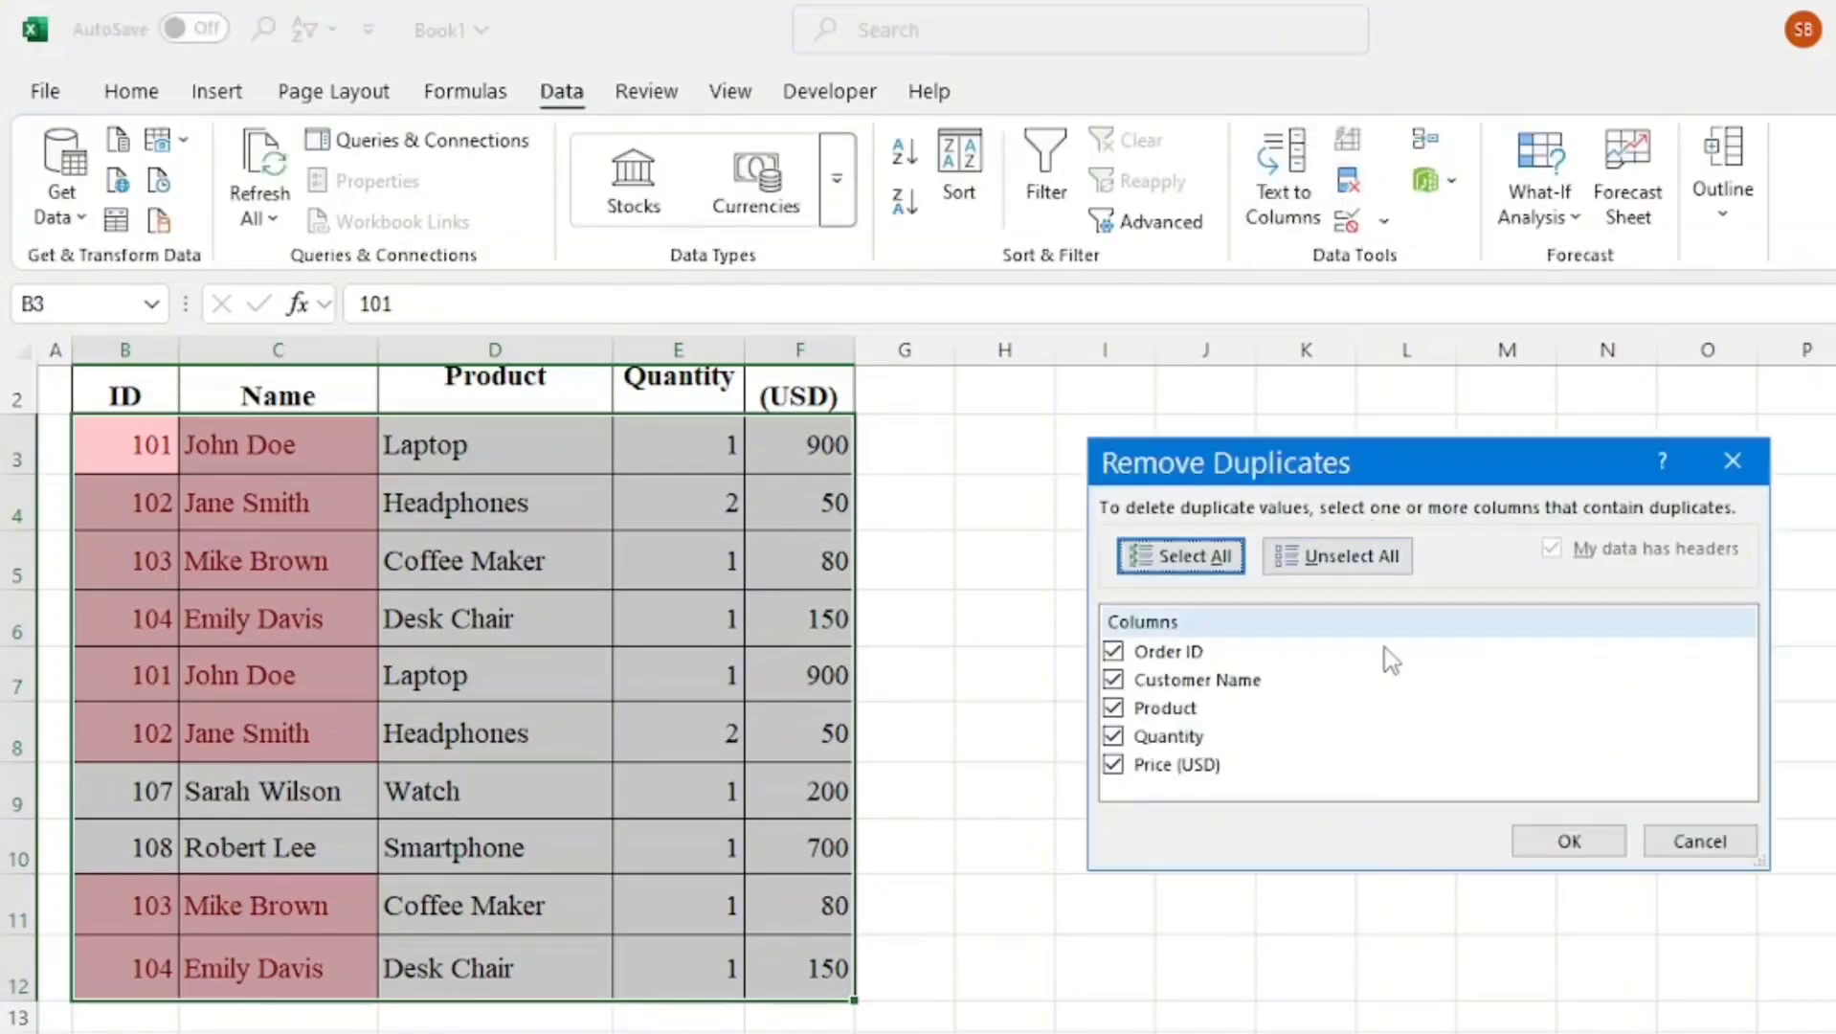
{"action": "left_click", "coordinate": [1548, 838]}
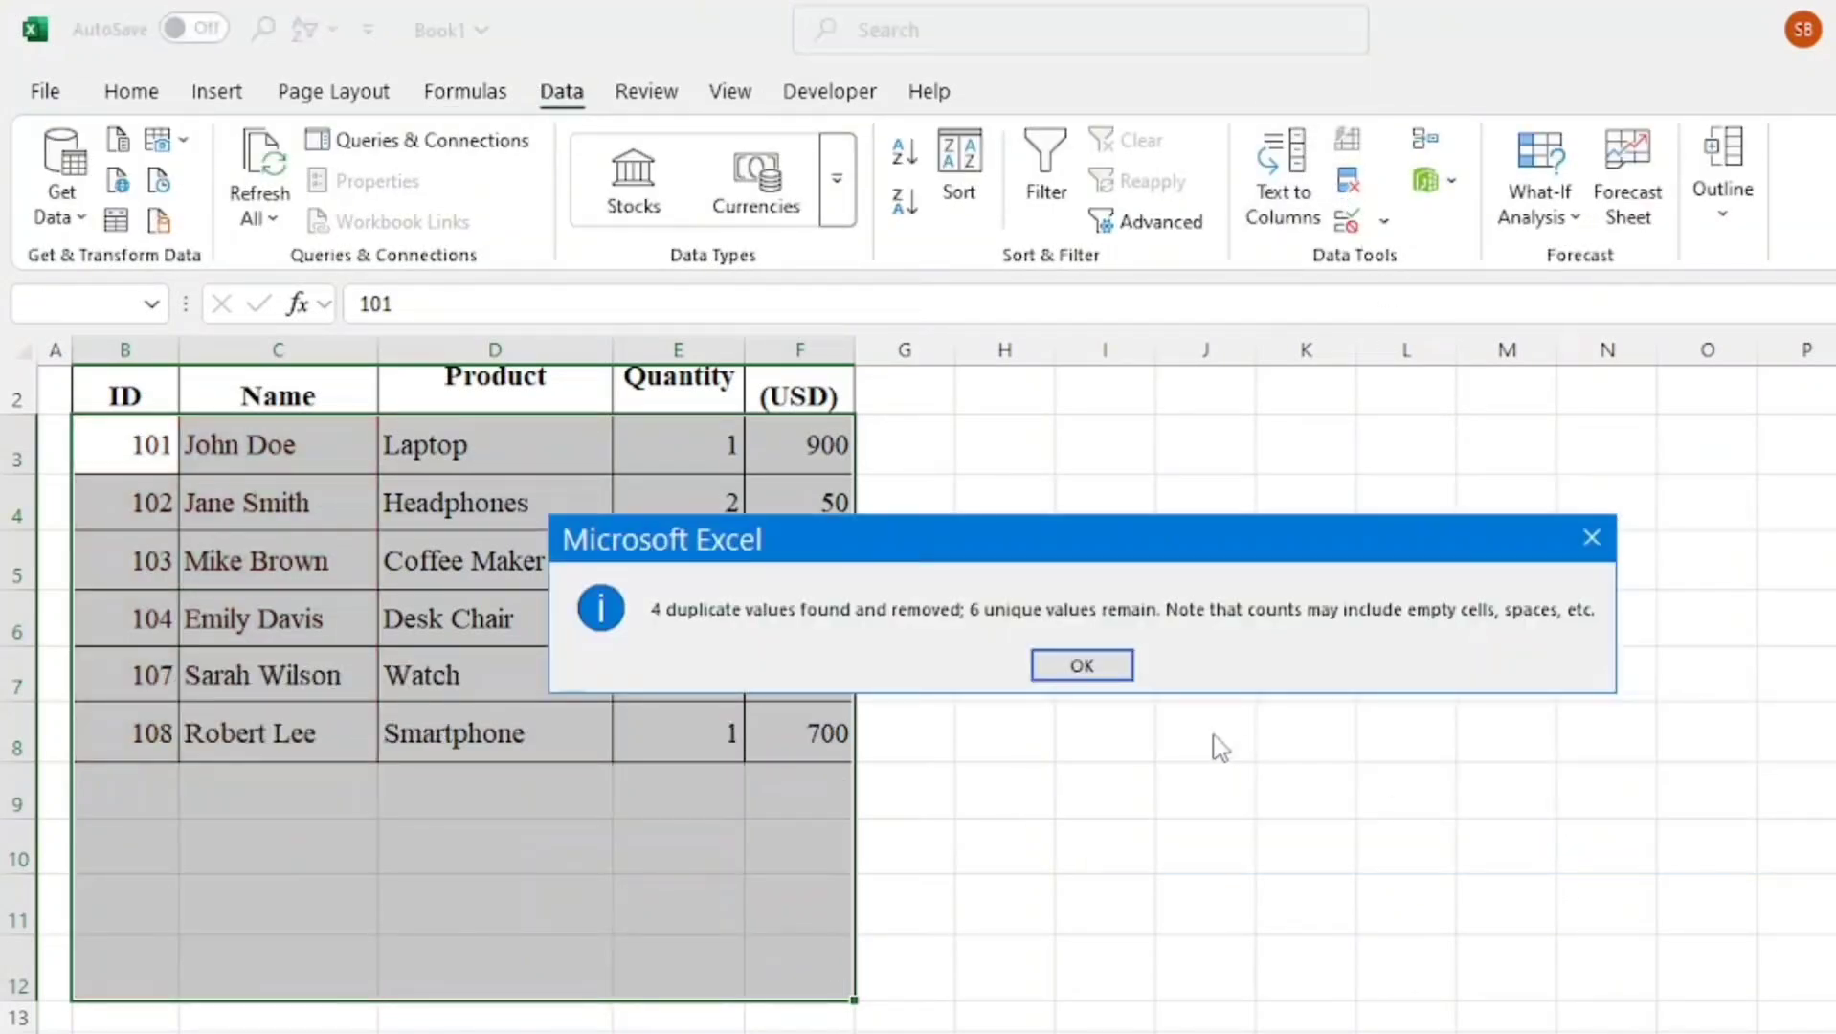
{"action": "left_click", "coordinate": [1081, 665]}
{"action": "scroll", "coordinate": [1063, 622], "scroll_direction": "up", "scroll_amount": 1}
{"action": "left_click", "coordinate": [1047, 634]}
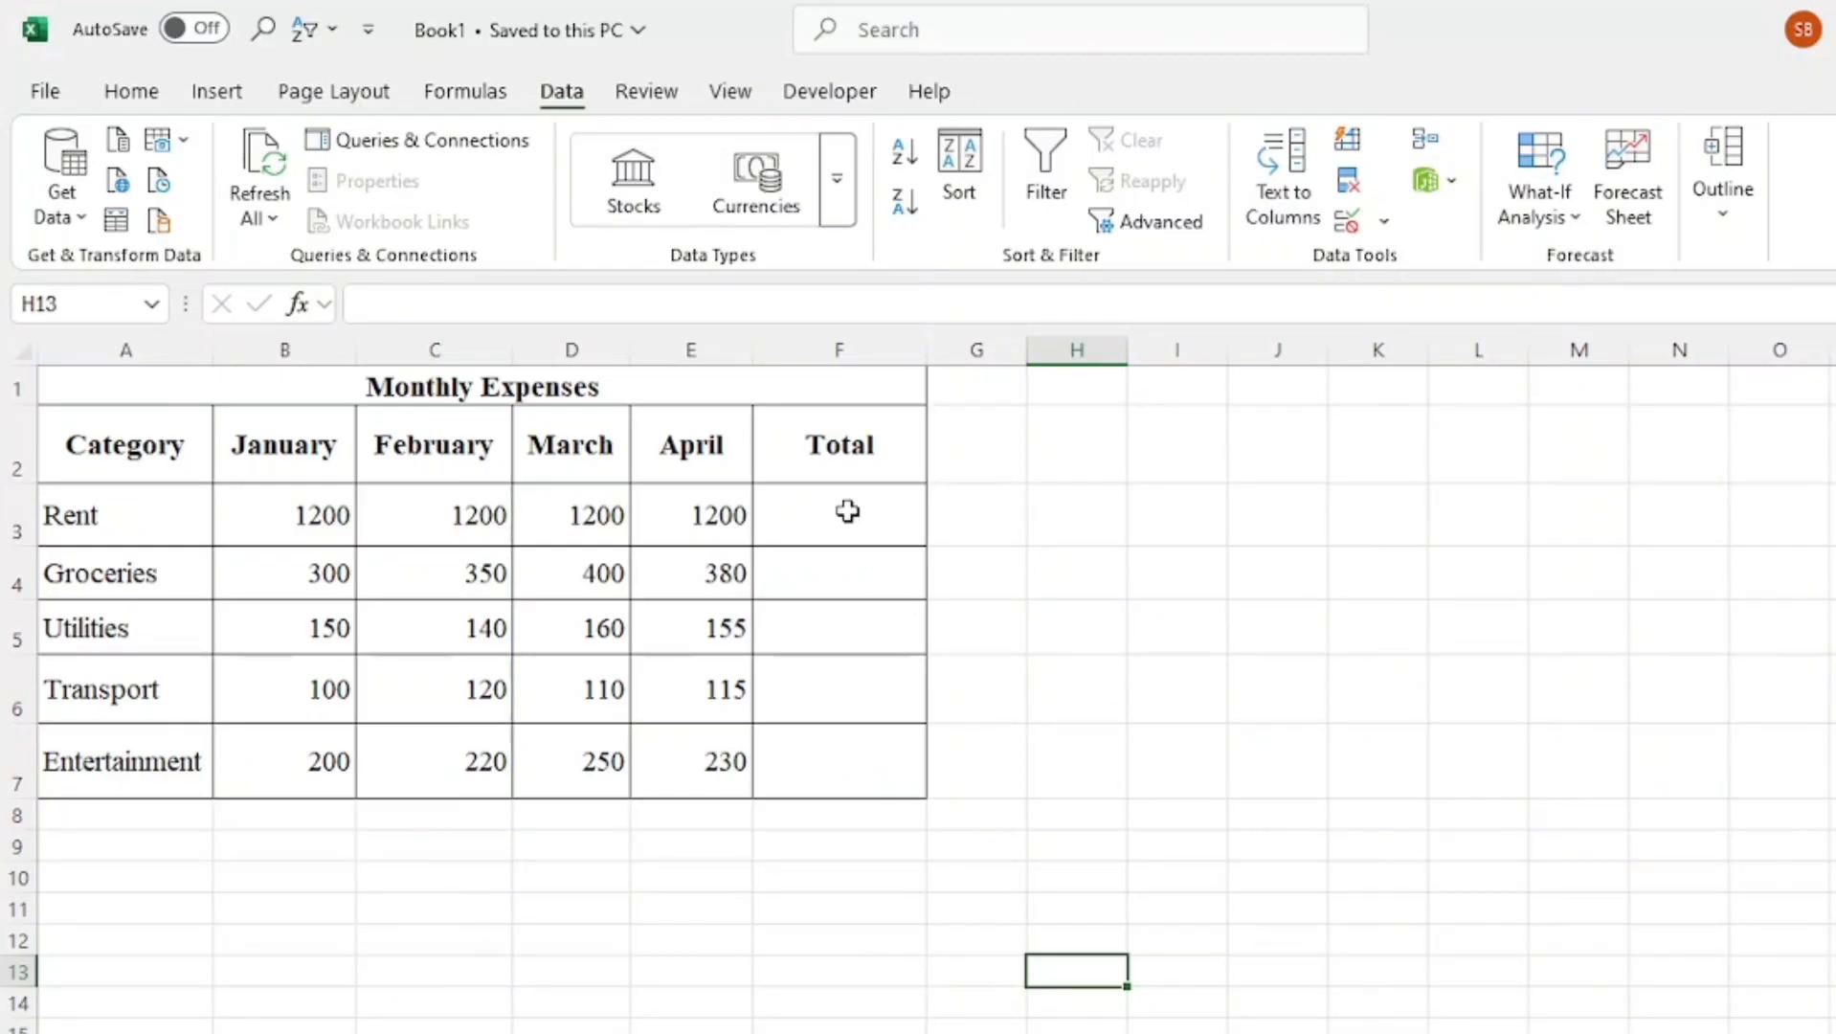
{"action": "left_click", "coordinate": [847, 511]}
{"action": "type", "text": "=s"}
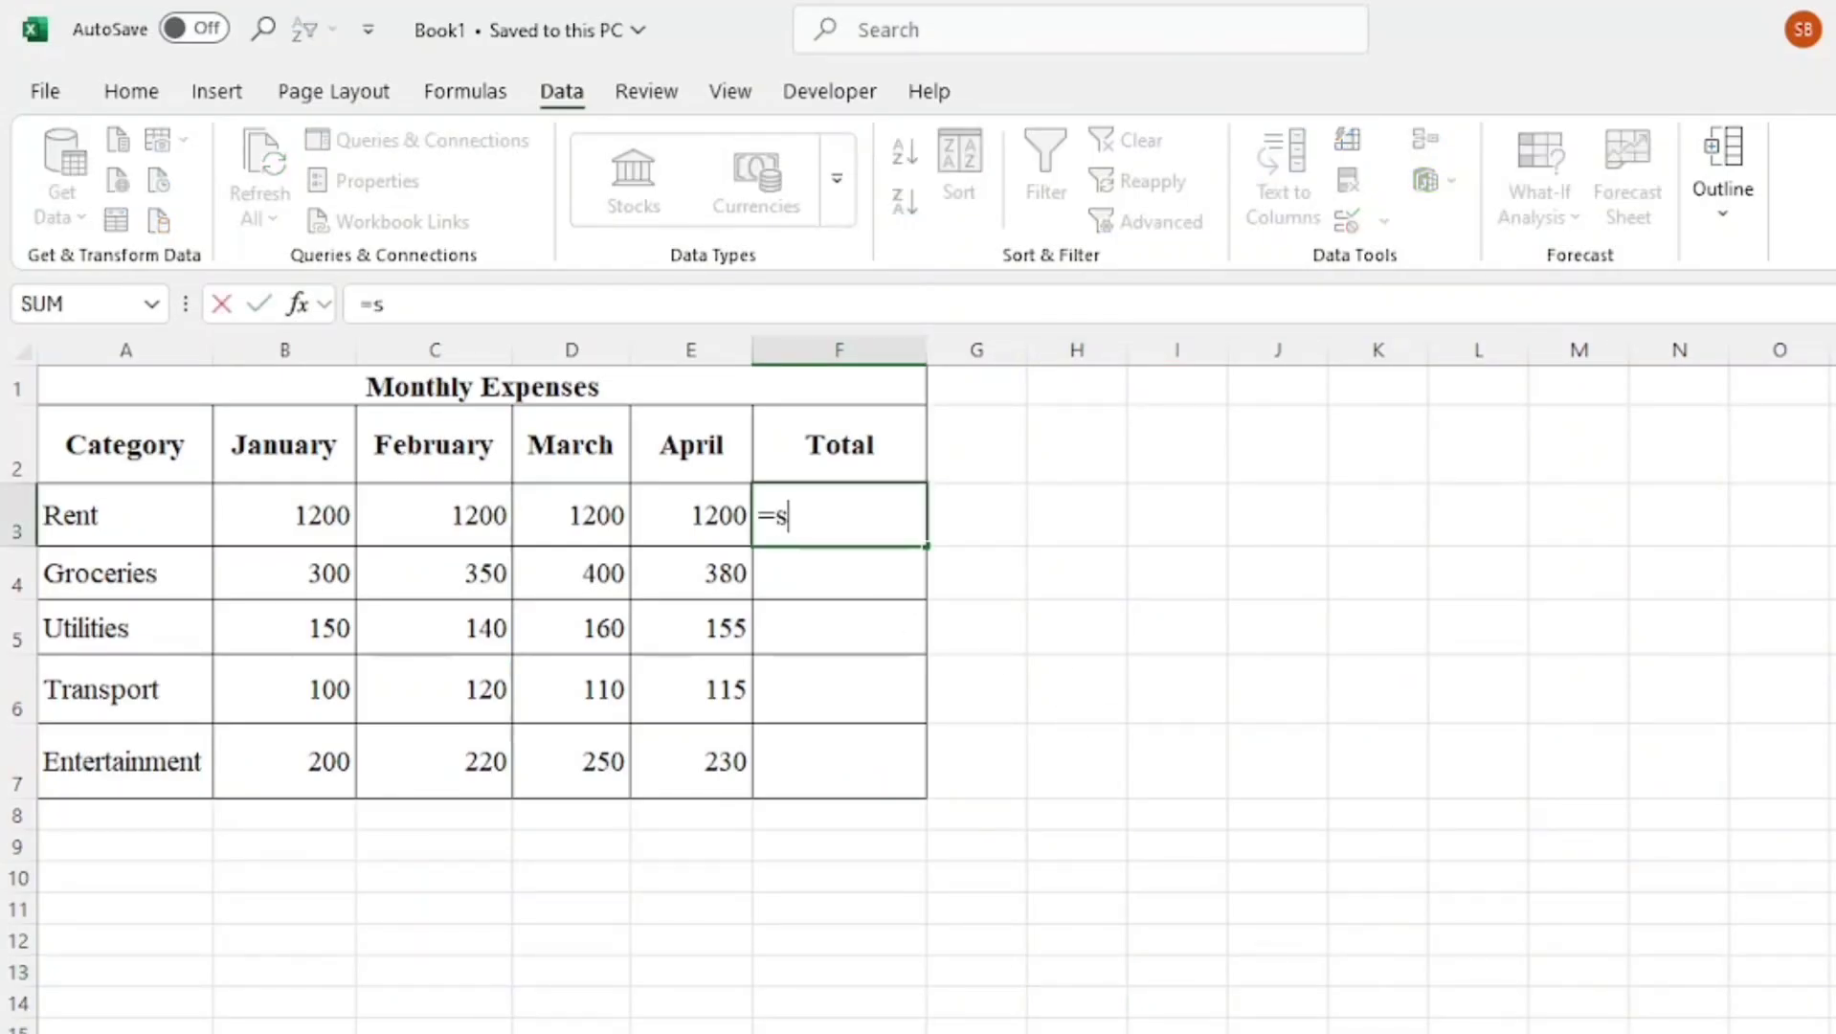
{"action": "type", "text": "um"}
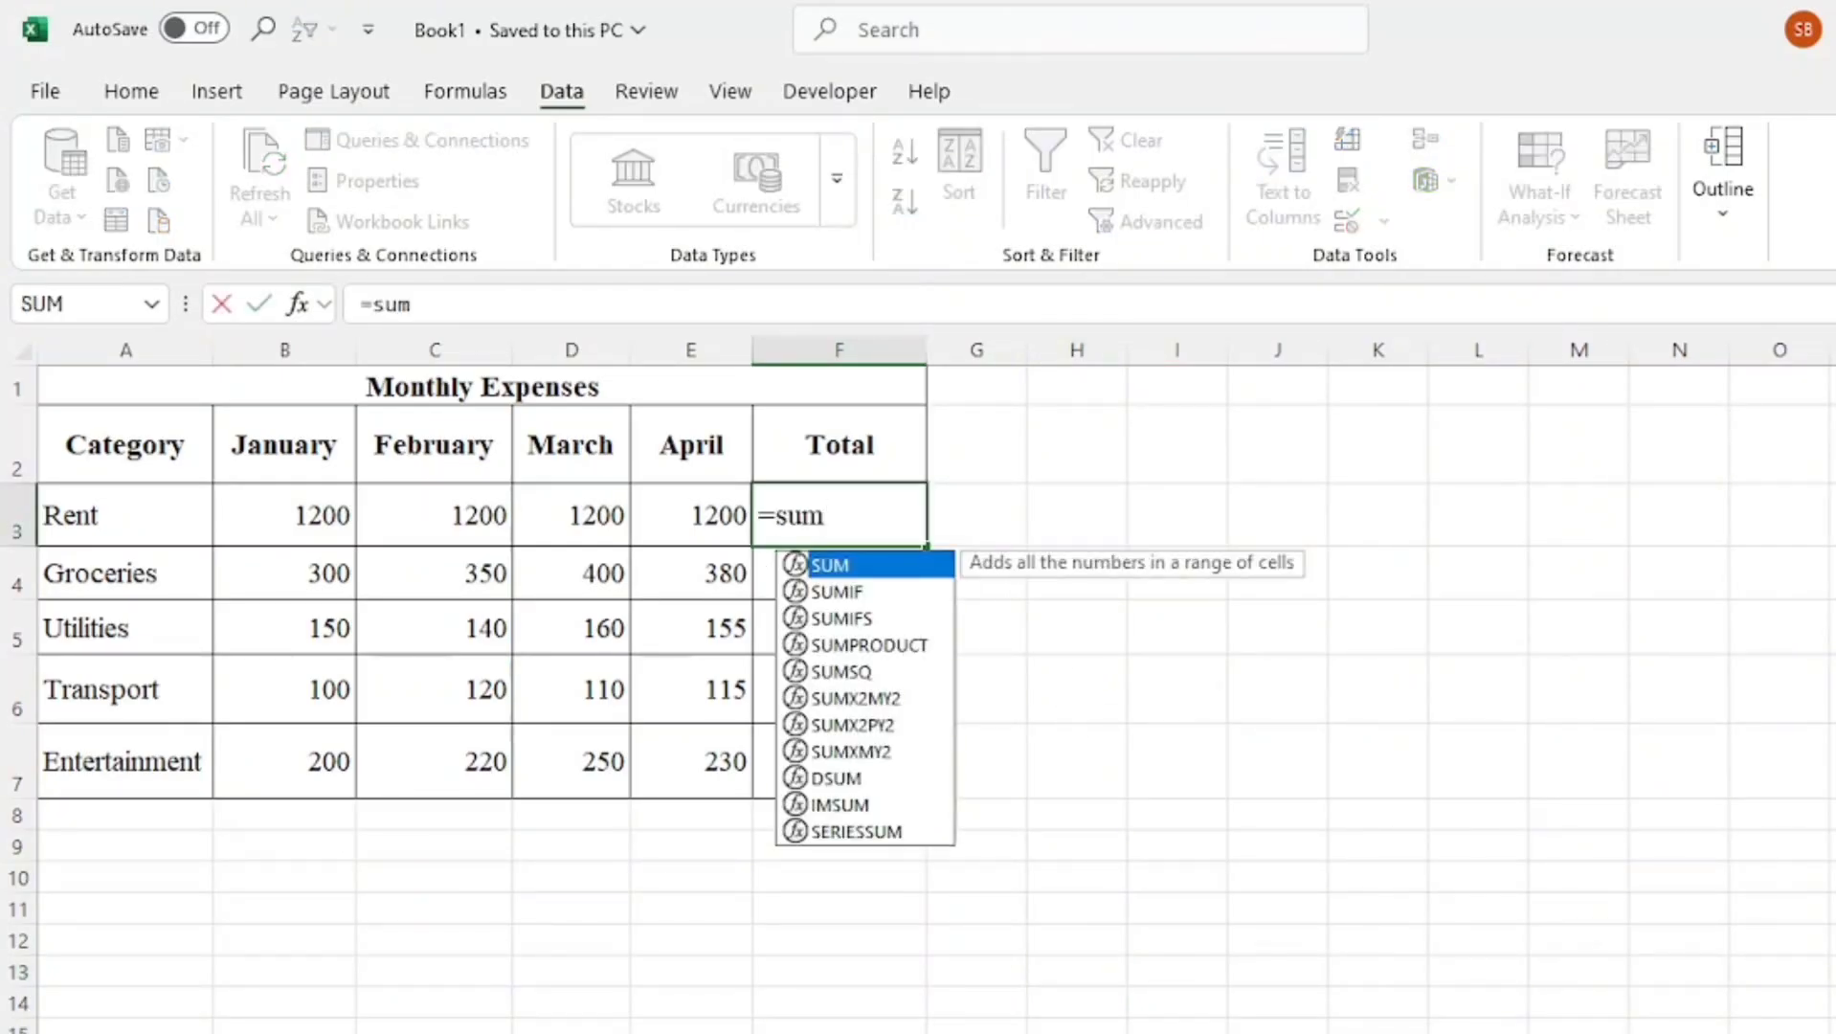
{"action": "double_click", "coordinate": [831, 567]}
{"action": "left_click_drag", "start_coordinate": [279, 513], "coordinate": [688, 525]}
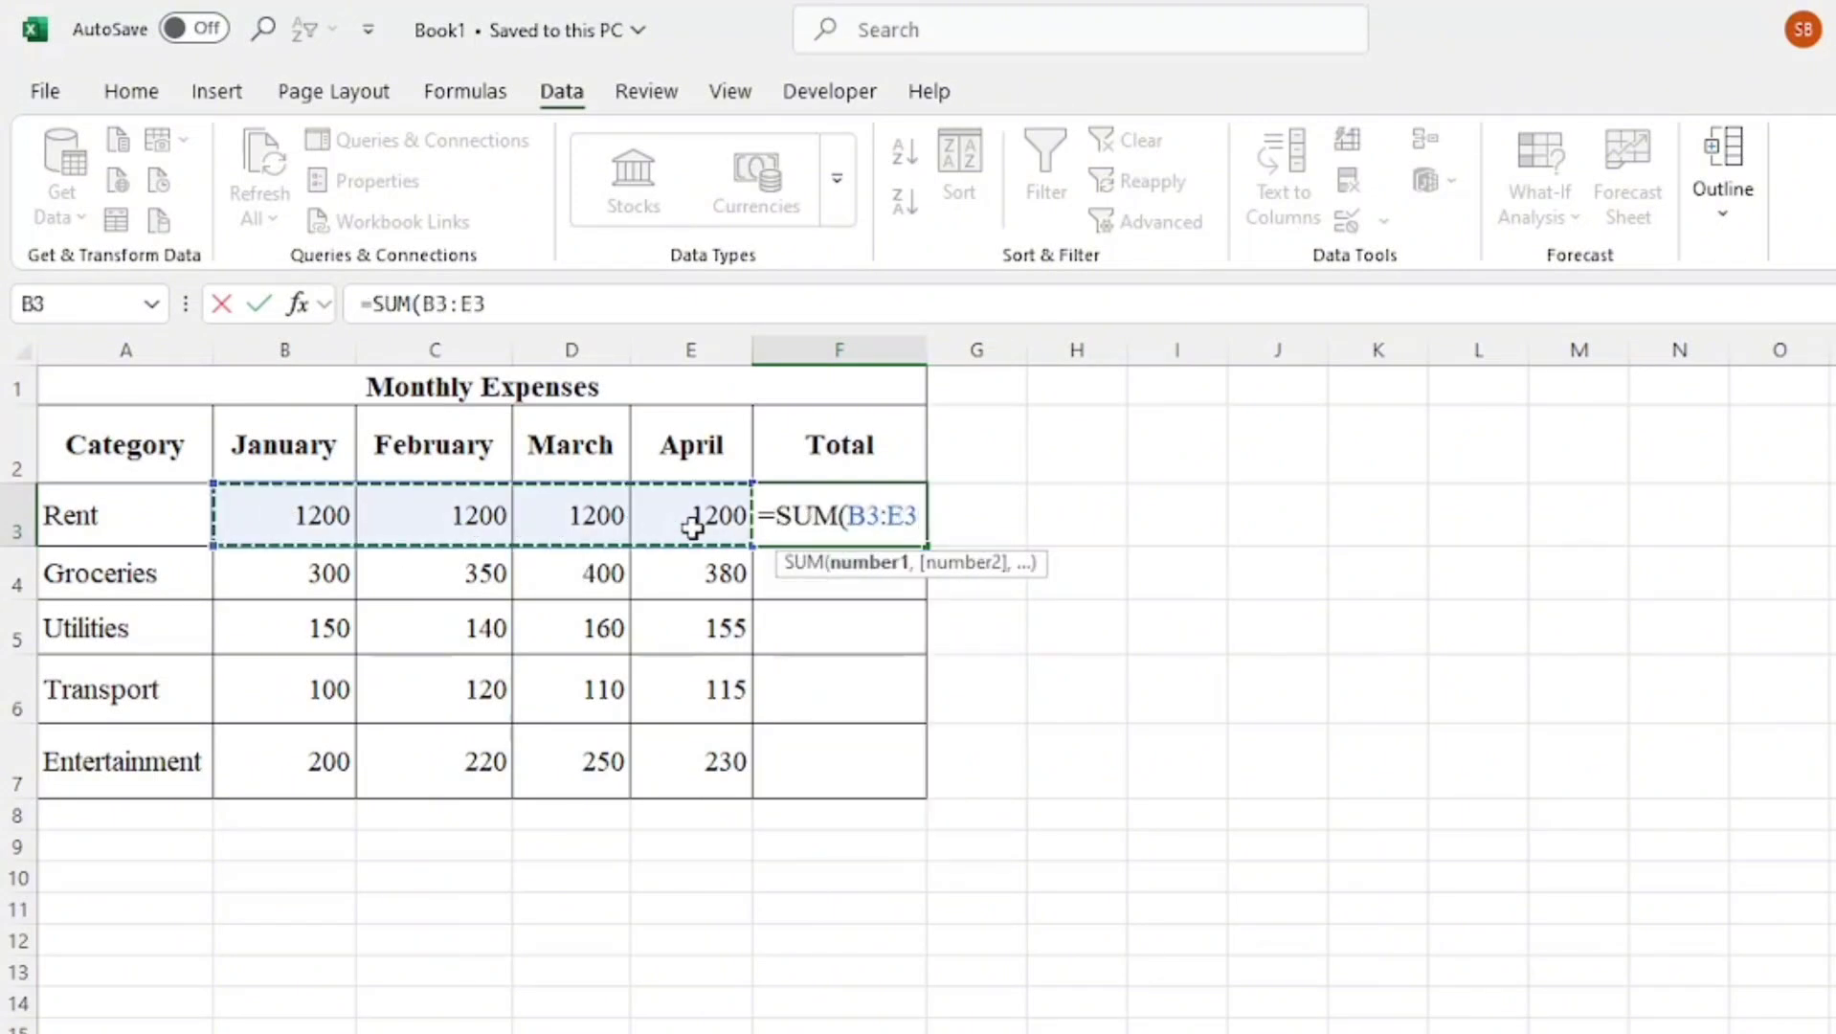
{"action": "type", "text": ")"}
{"action": "key", "text": "Escape"}
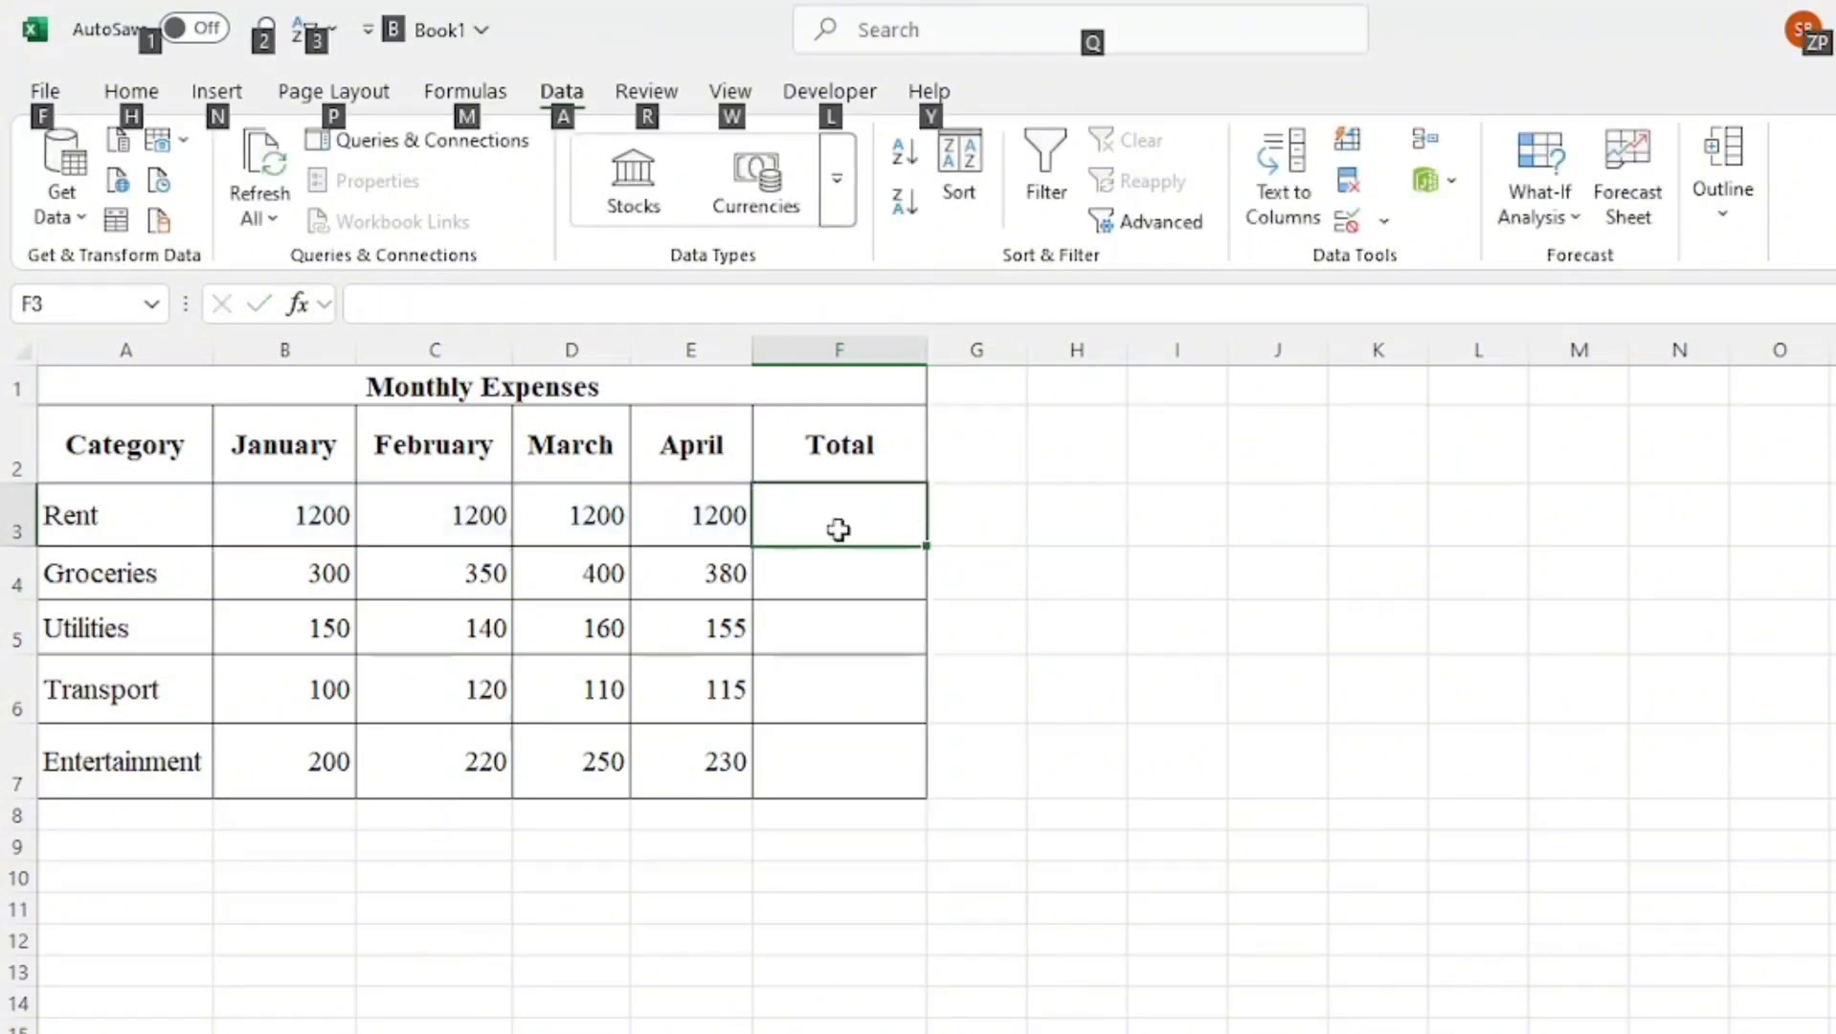
Insert an AutoSum of B3:E3 in the Total cell F3 and fill it down the Total column
{"action": "key", "text": "alt+equal"}
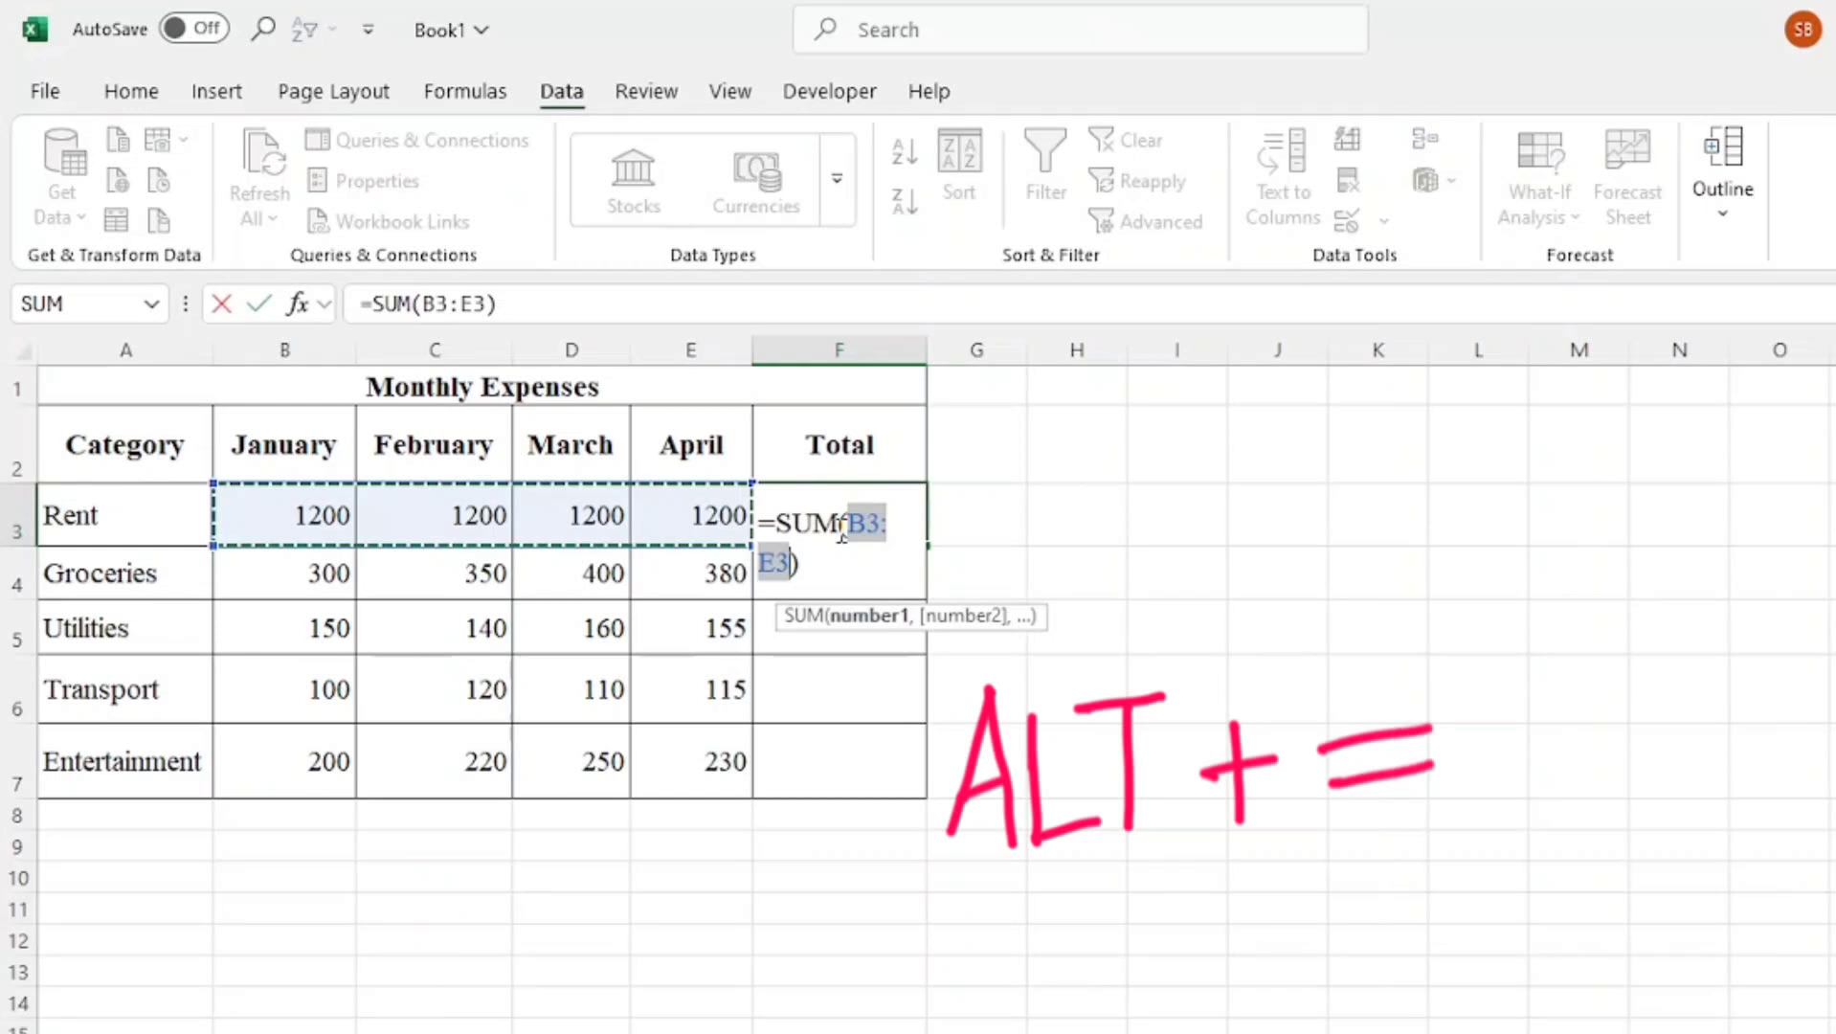
{"action": "key", "text": "ctrl+Return"}
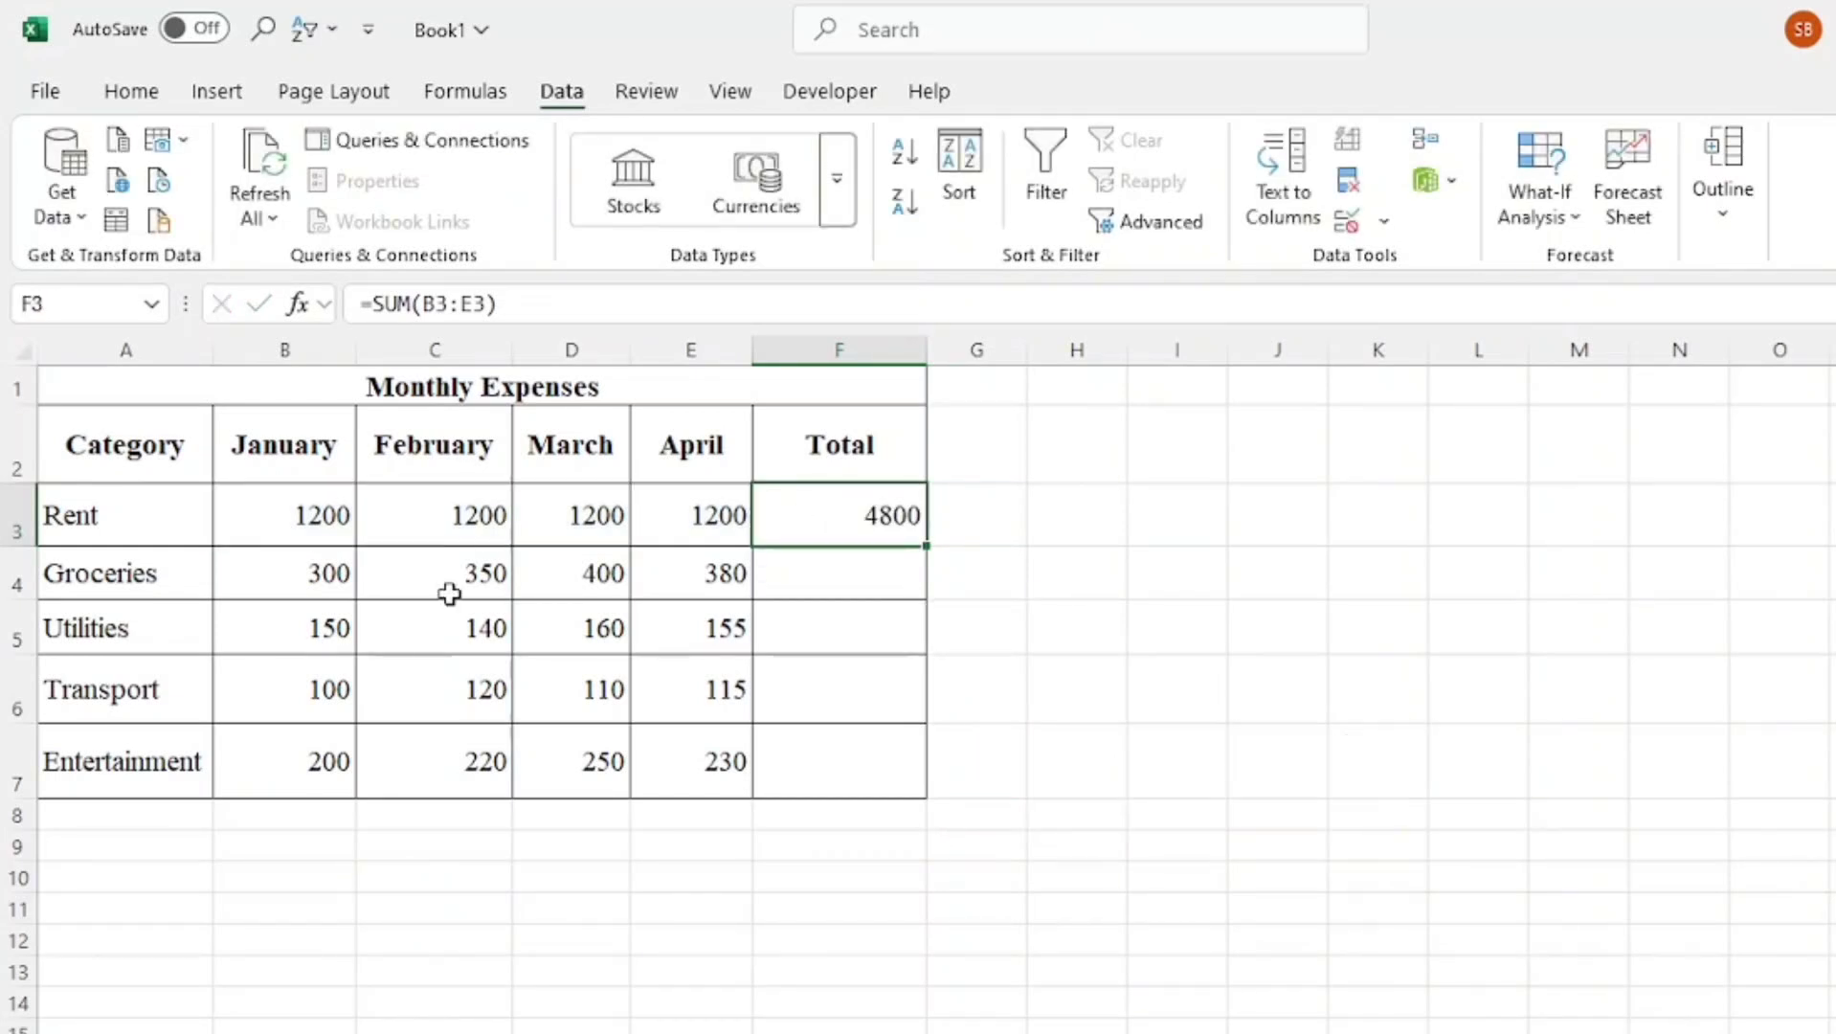
{"action": "double_click", "coordinate": [930, 547]}
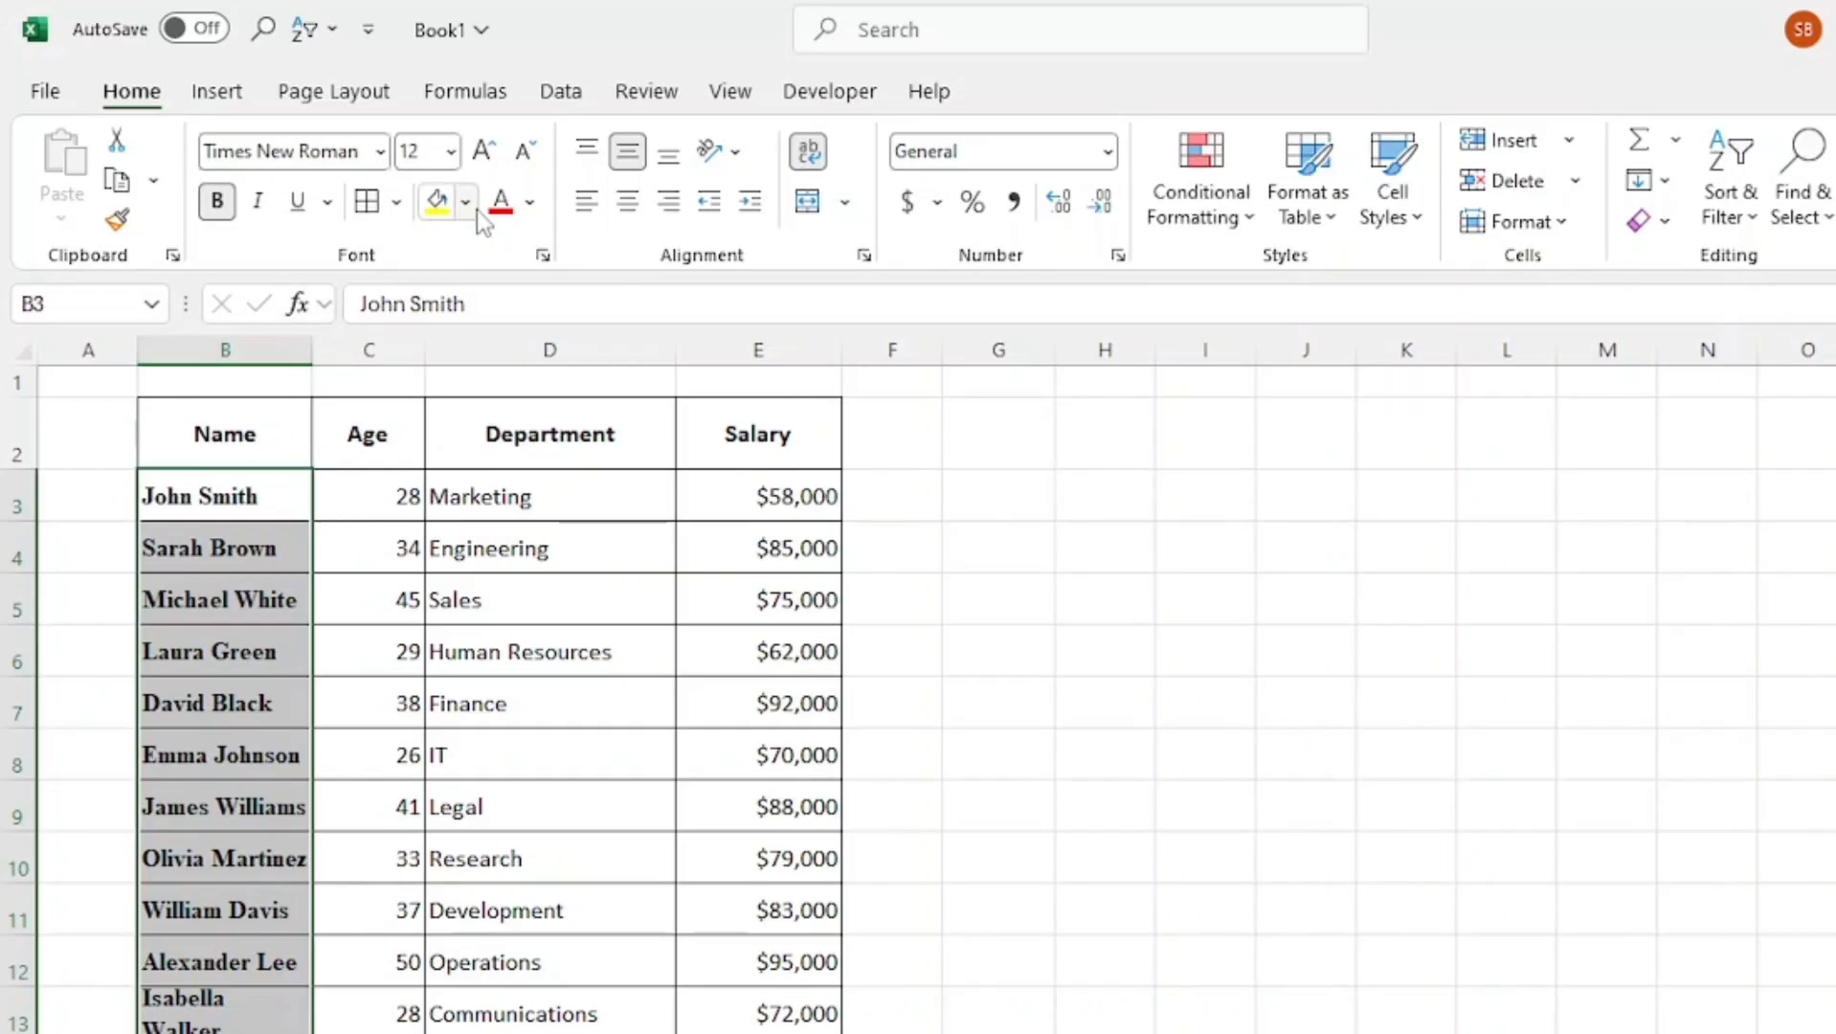
Fill the selected Name cells with a light blue theme colour
{"action": "left_click", "coordinate": [467, 203]}
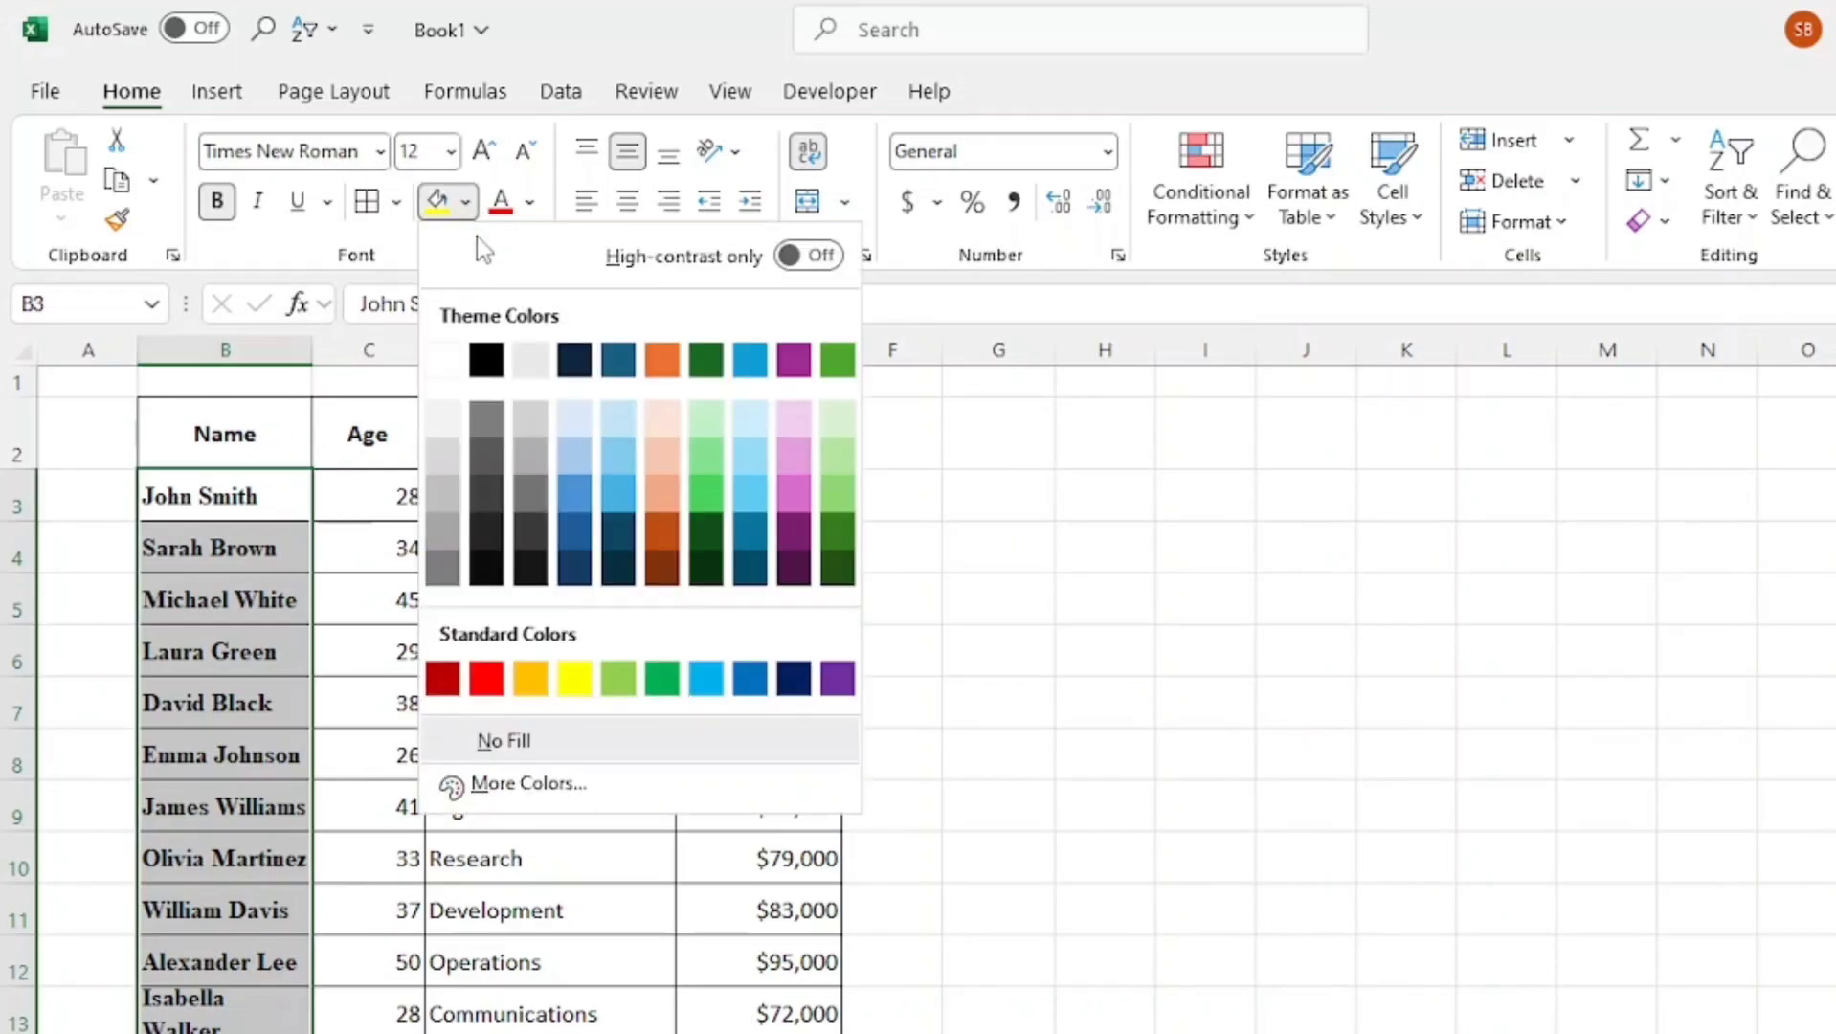
{"action": "left_click", "coordinate": [771, 417]}
{"action": "left_click", "coordinate": [1145, 550]}
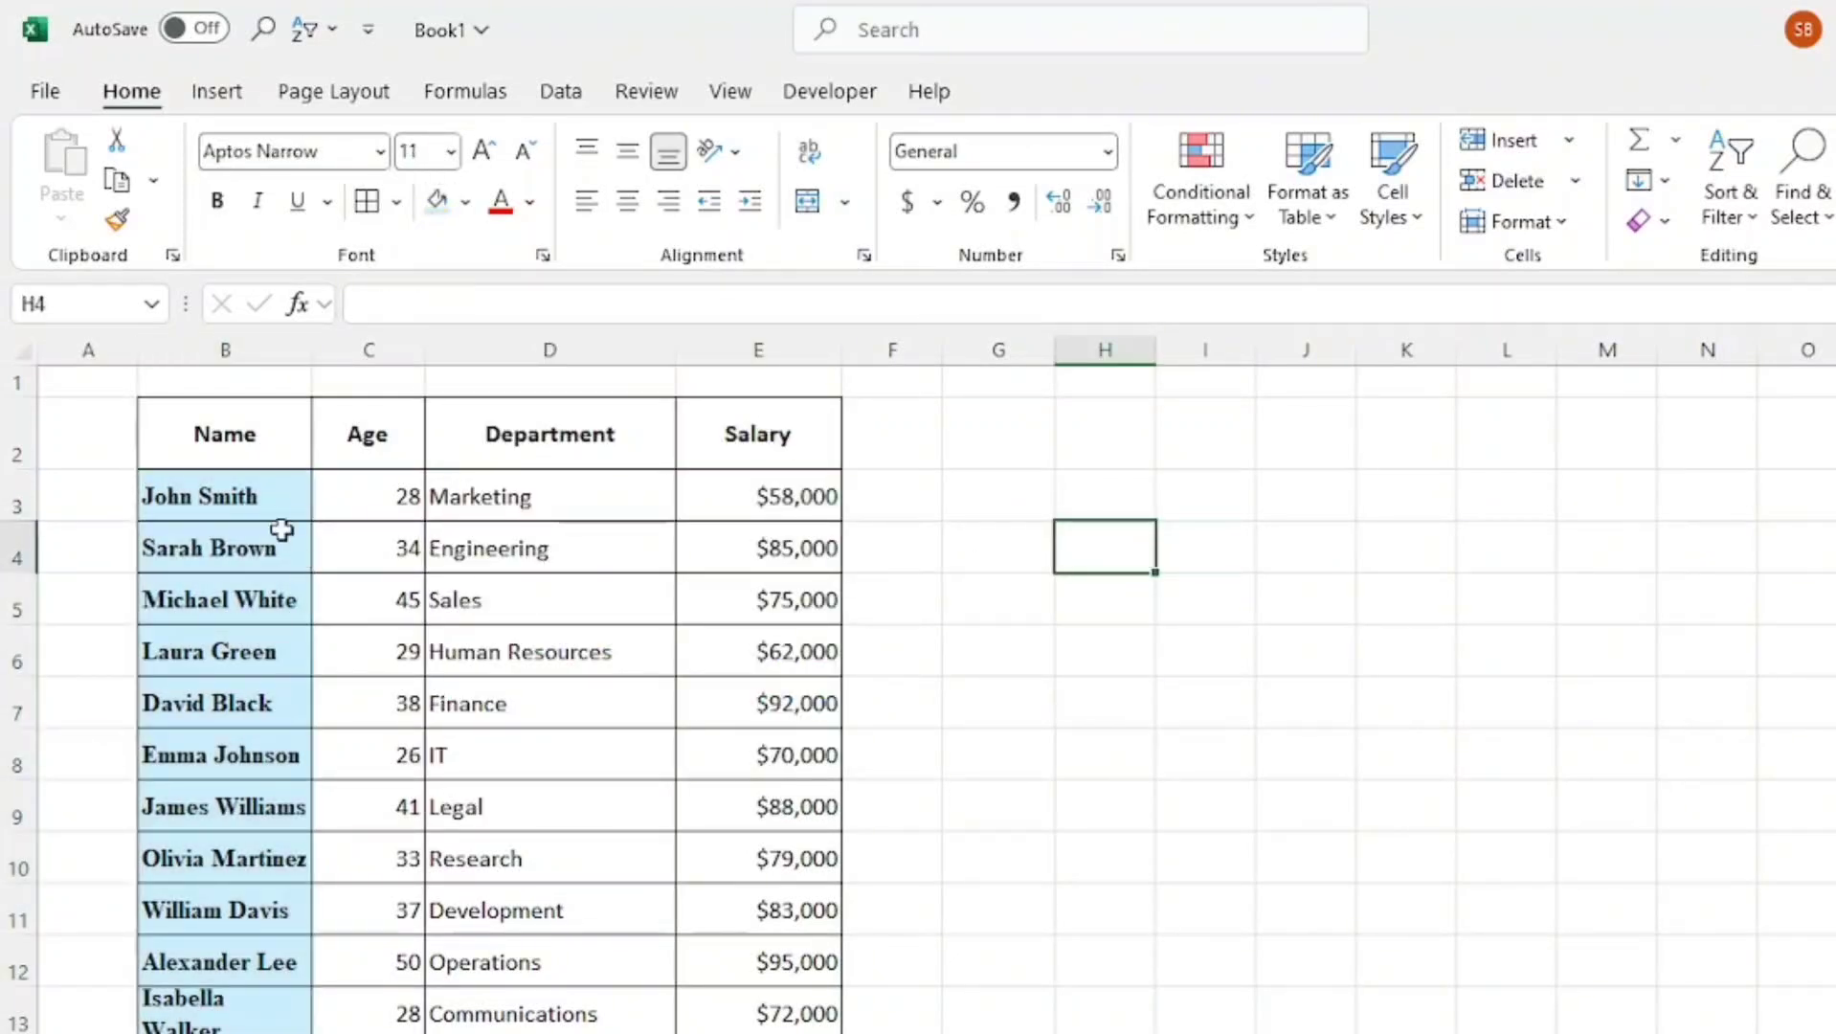
Use Format Painter to copy the Name cell formatting from B3 onto the Department cells D3:D13
{"action": "left_click", "coordinate": [170, 481]}
{"action": "left_click", "coordinate": [144, 548]}
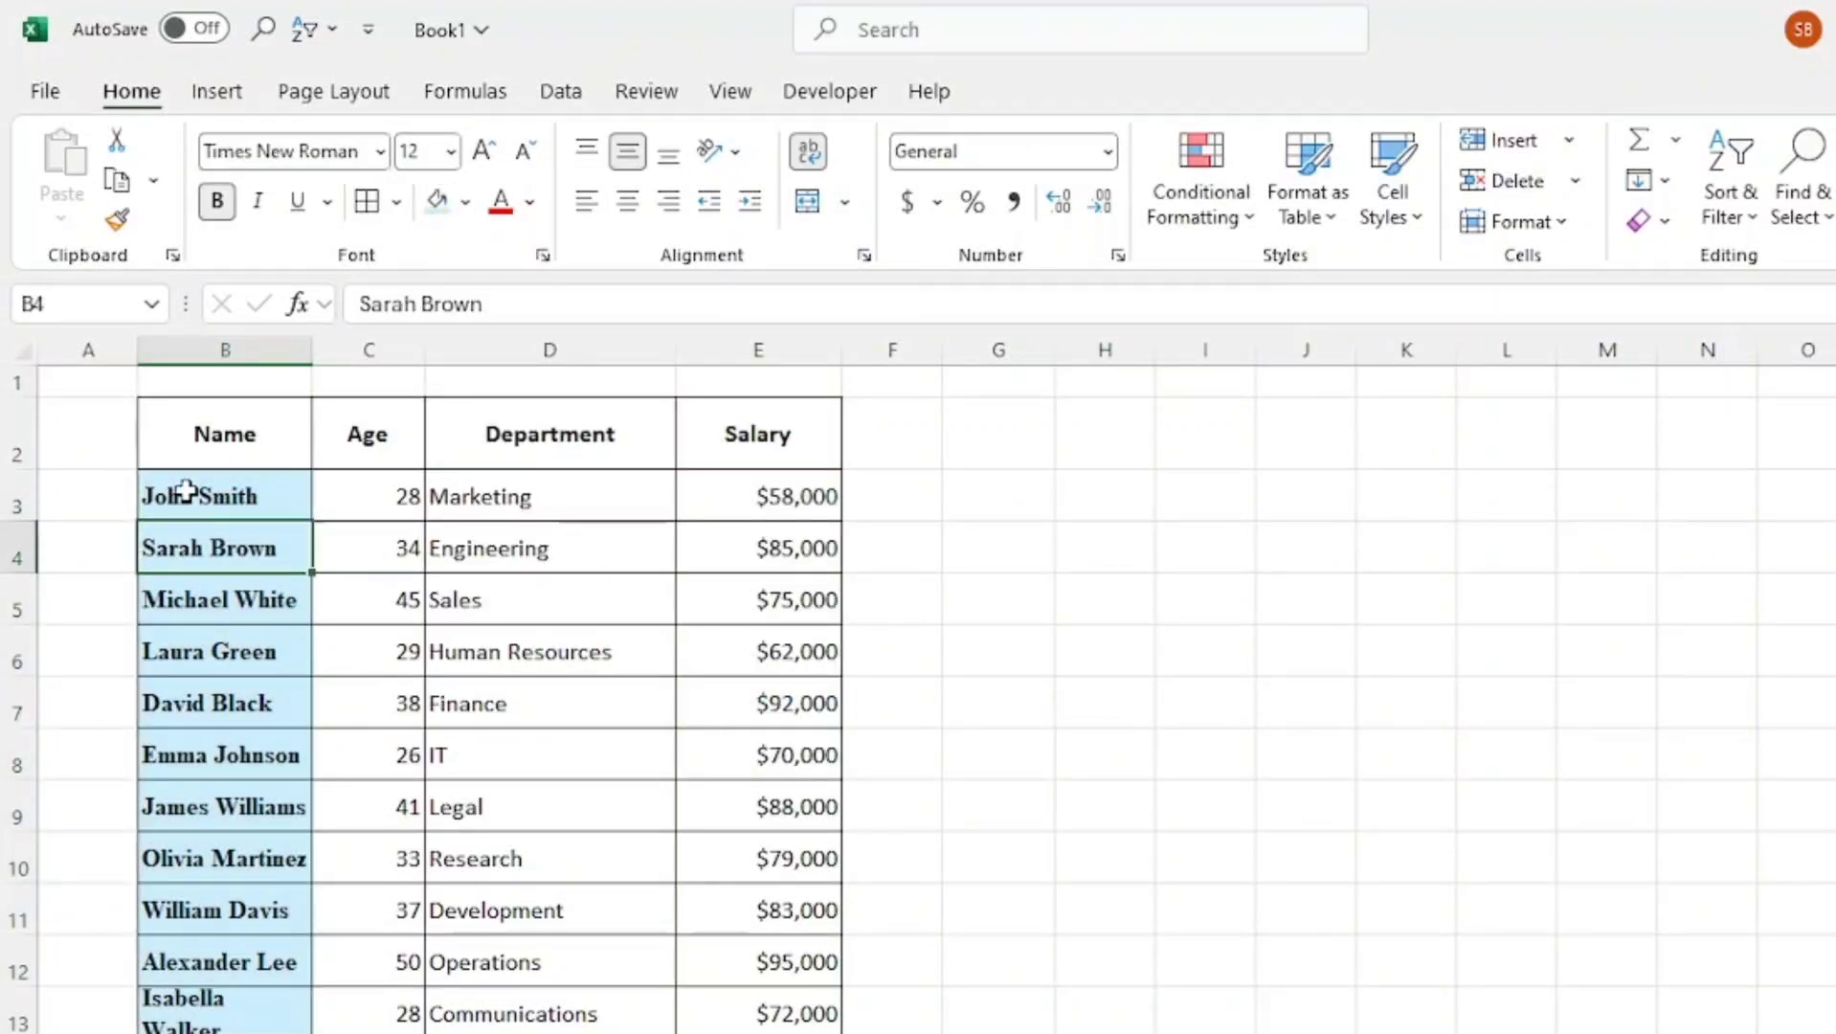
{"action": "left_click_drag", "start_coordinate": [185, 487], "coordinate": [196, 806]}
{"action": "left_click_drag", "start_coordinate": [263, 1033], "coordinate": [264, 1033]}
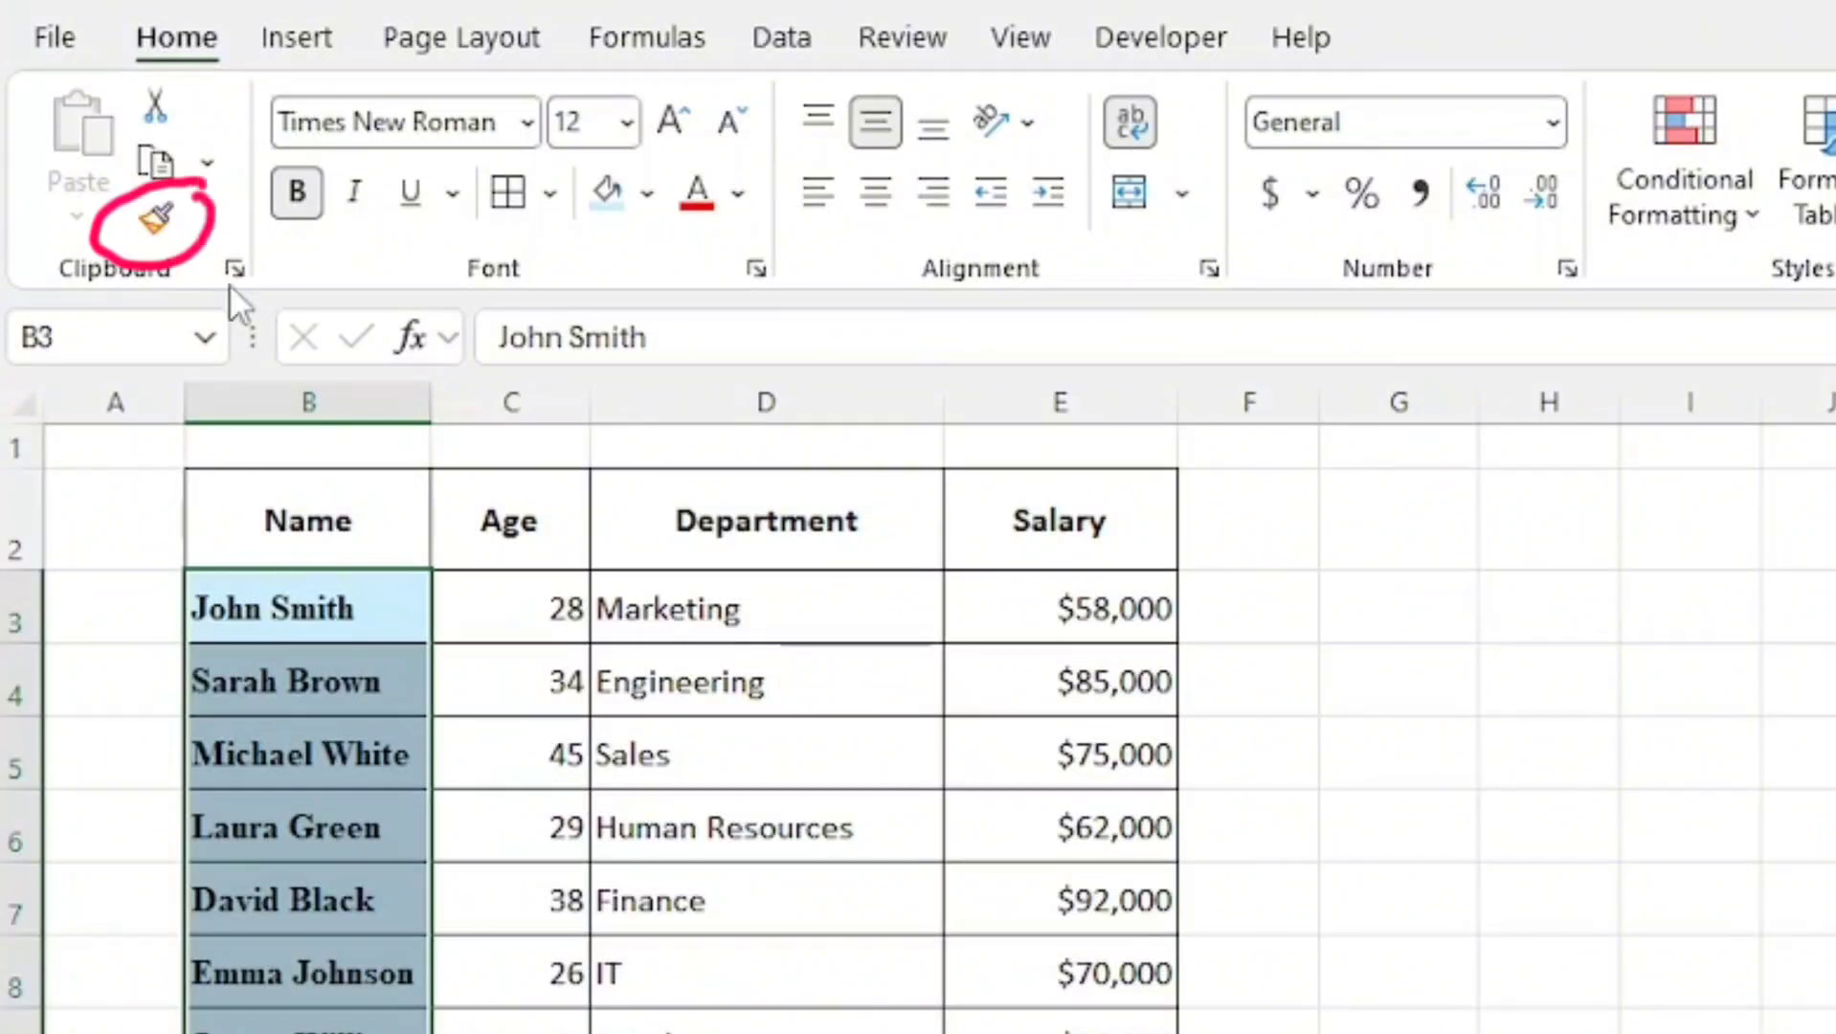
{"action": "left_click", "coordinate": [300, 622]}
{"action": "left_click", "coordinate": [156, 218]}
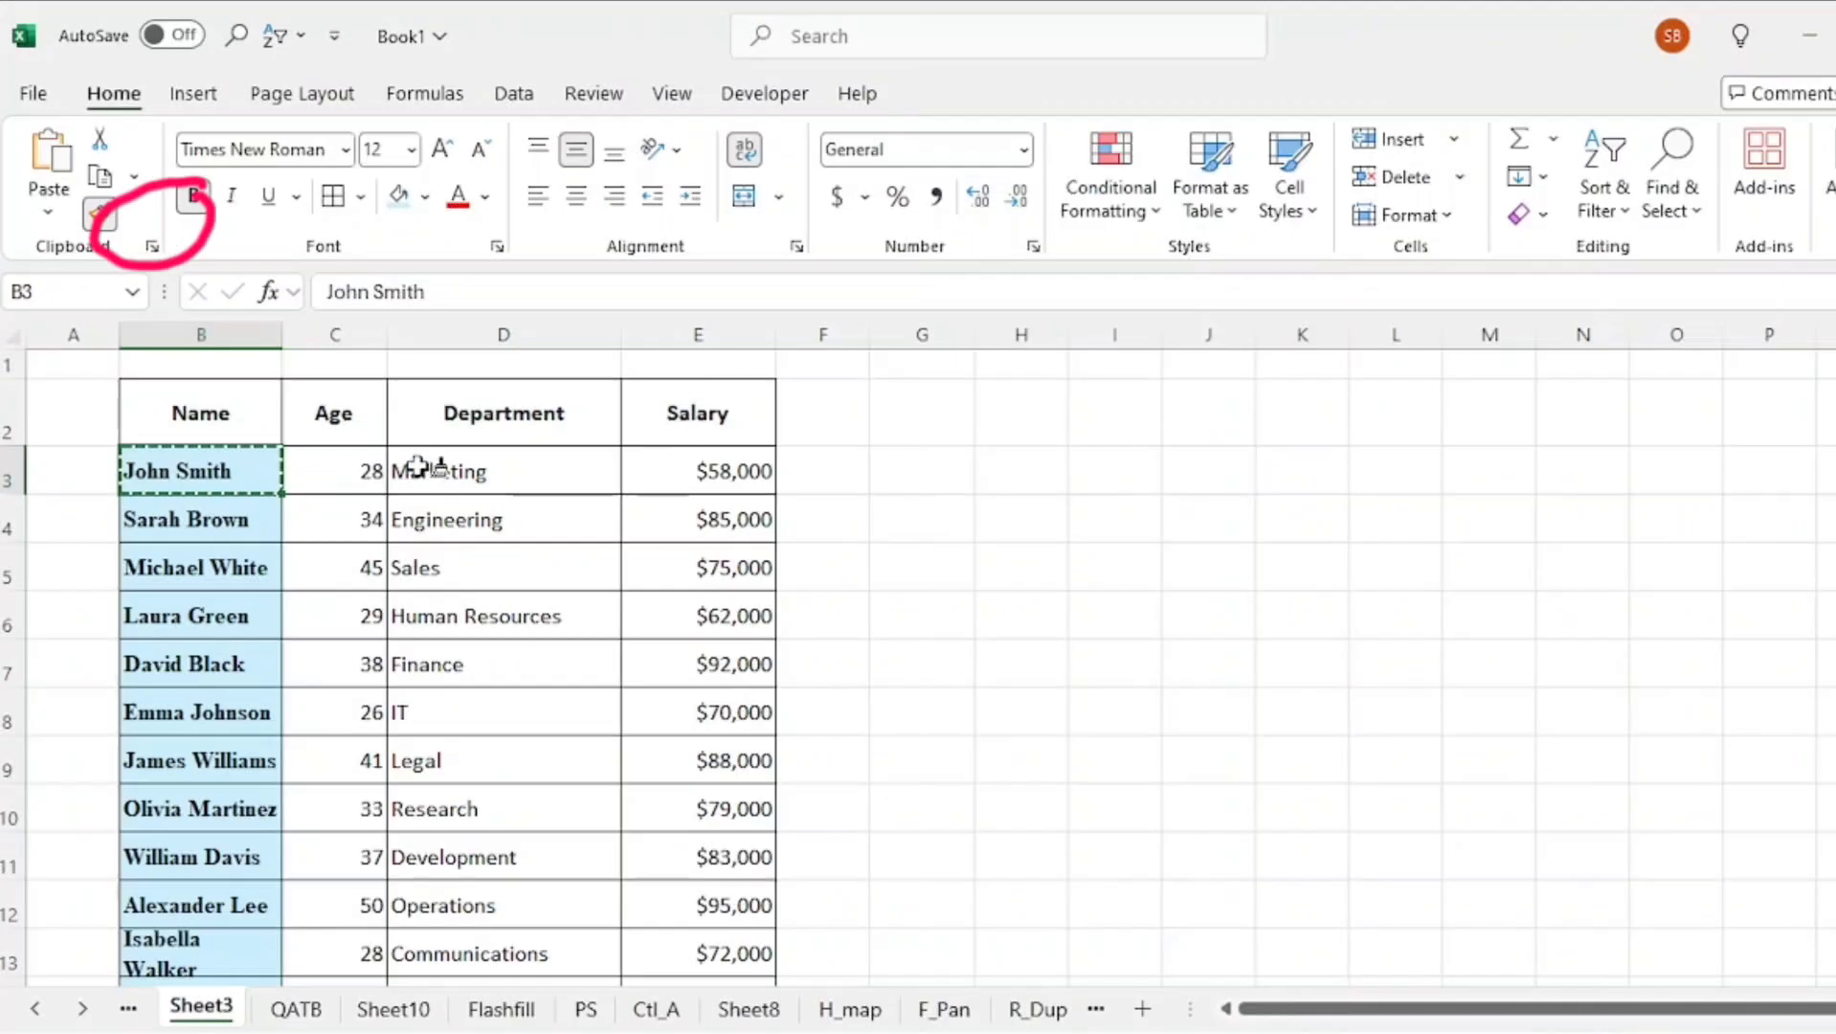
{"action": "left_click_drag", "start_coordinate": [639, 596], "coordinate": [876, 966]}
{"action": "mouse_move", "coordinate": [574, 708]}
{"action": "left_mouse_down"}
{"action": "mouse_move", "coordinate": [615, 1001]}
{"action": "mouse_move", "coordinate": [549, 837]}
{"action": "left_mouse_up"}
{"action": "scroll", "coordinate": [975, 601], "scroll_direction": "up", "scroll_amount": 3}
{"action": "left_click", "coordinate": [977, 602]}
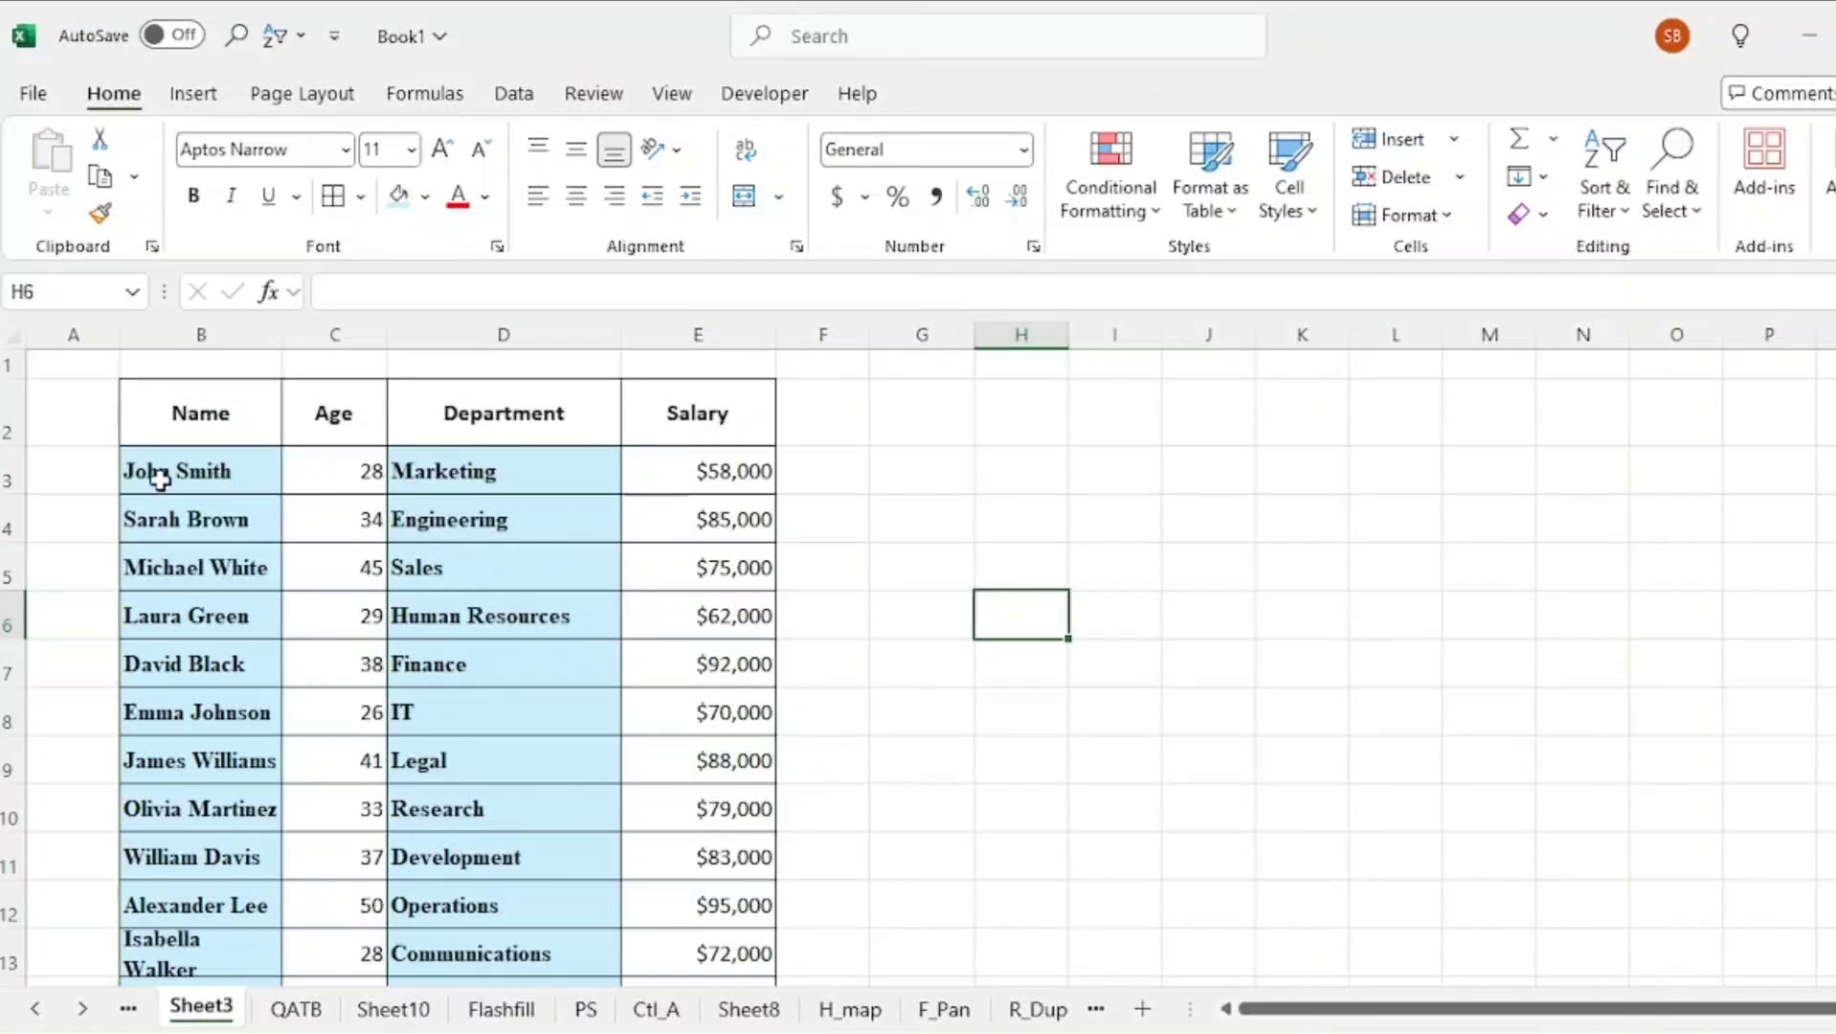
{"action": "left_click", "coordinate": [192, 470]}
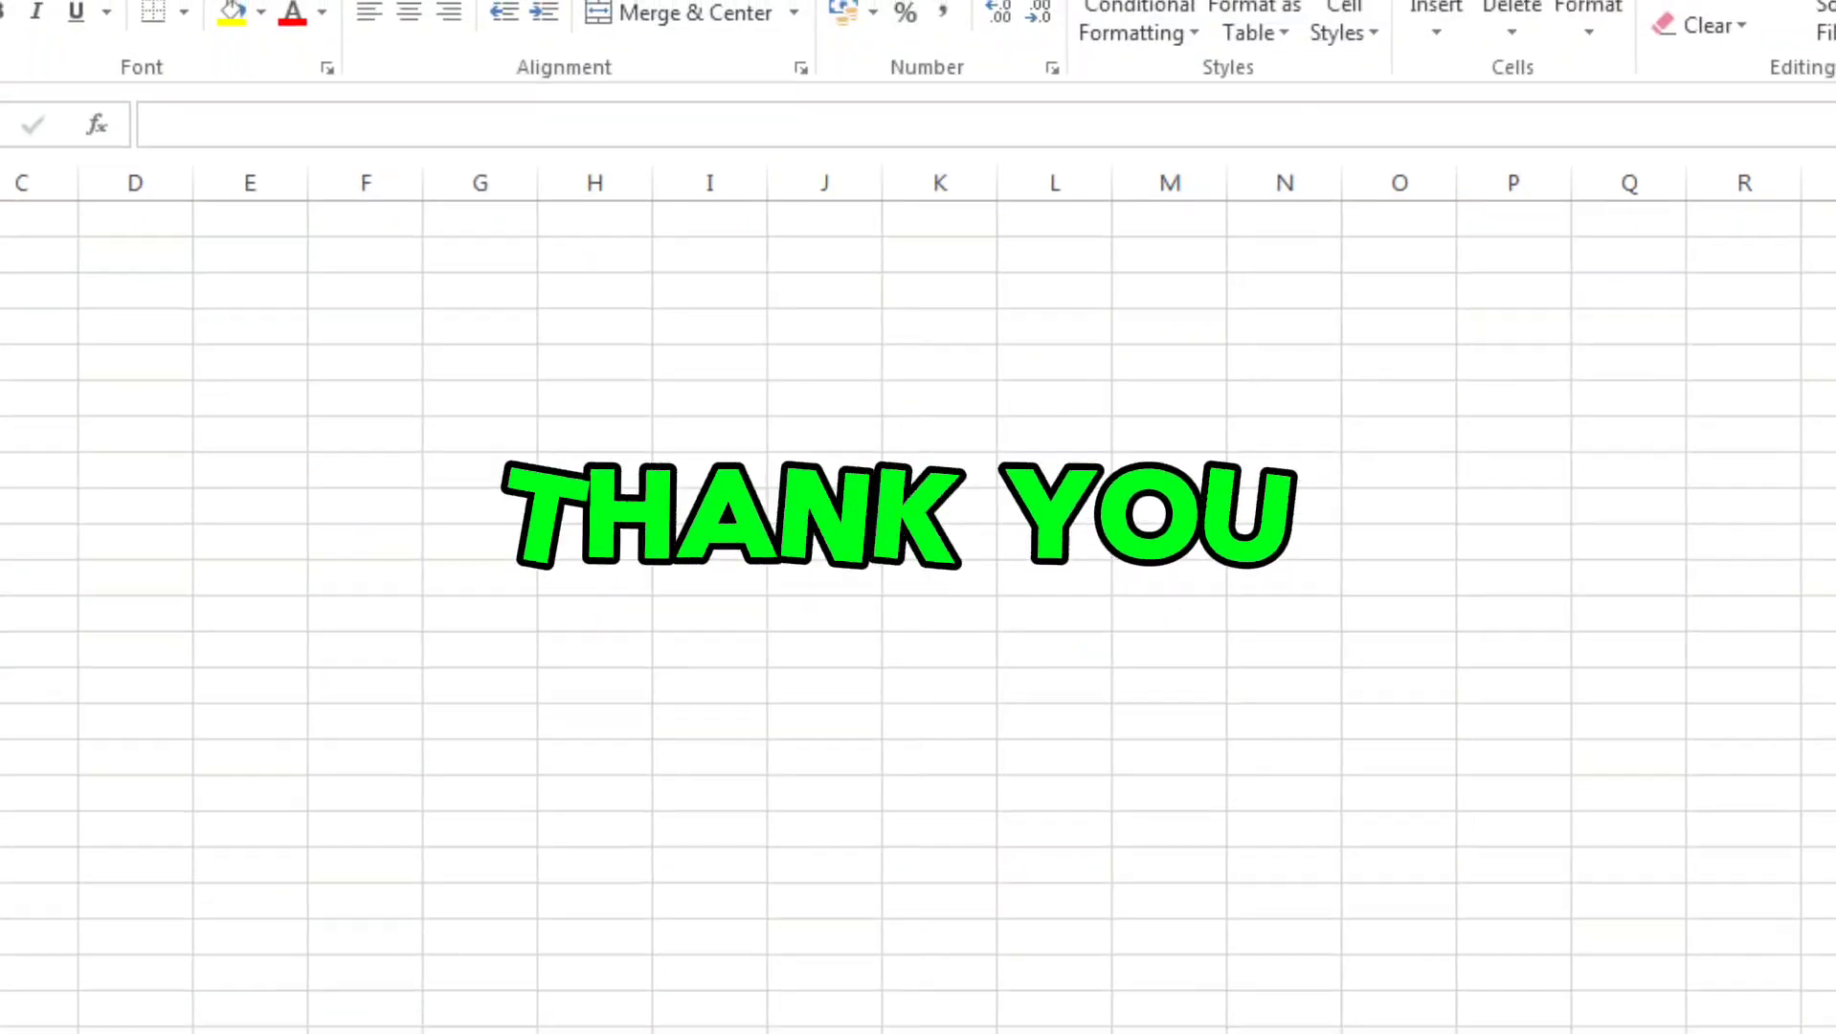